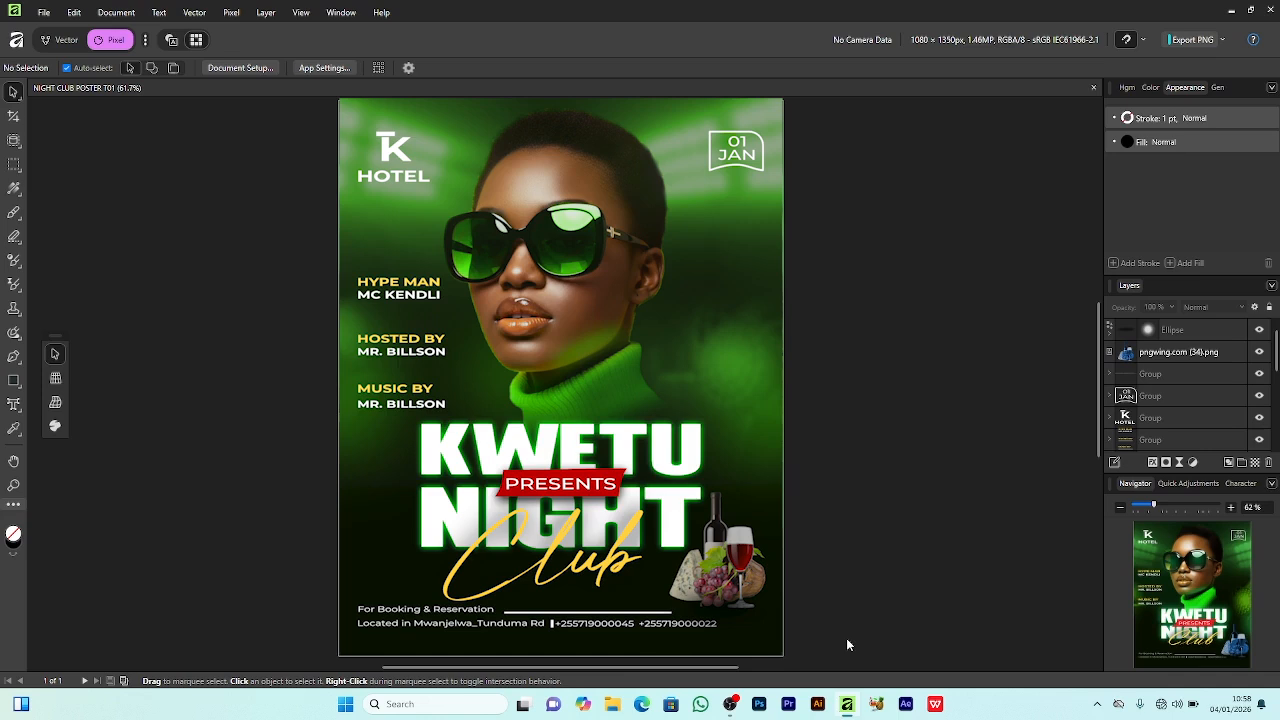
Create a new document in pixels with a page width of 1080 px and a height of 1350 px
click(45, 13)
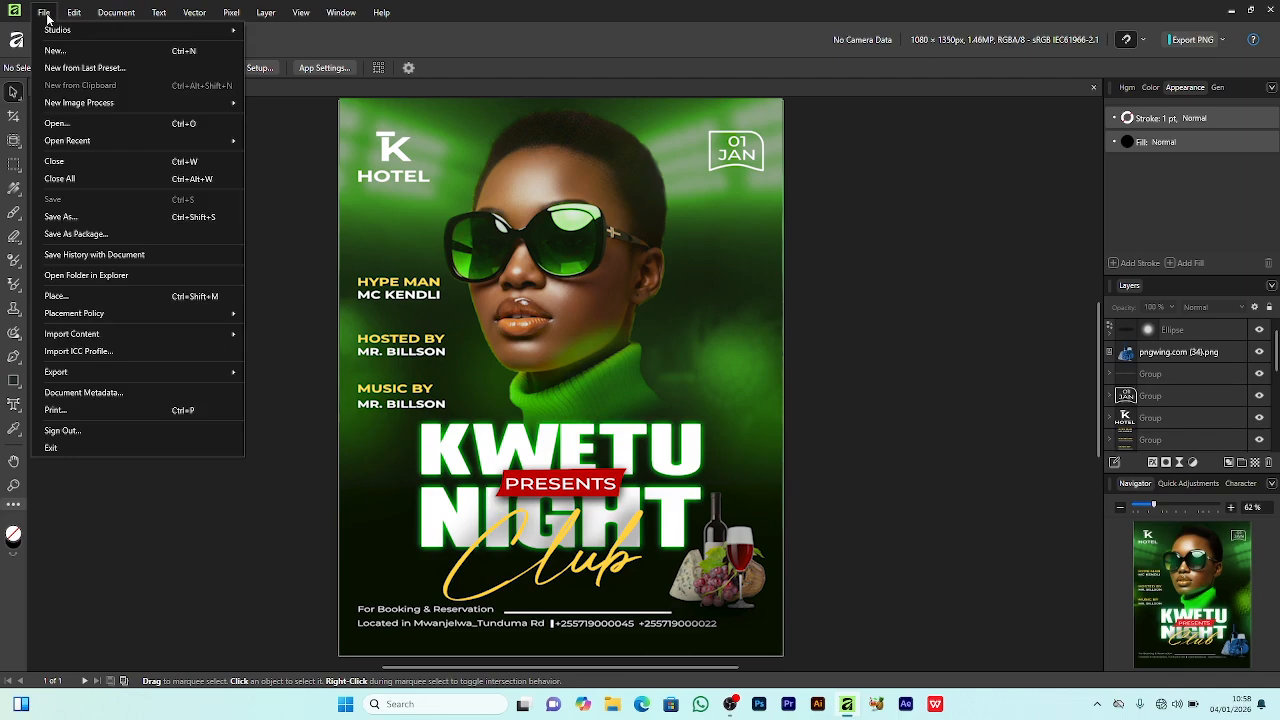
click(56, 50)
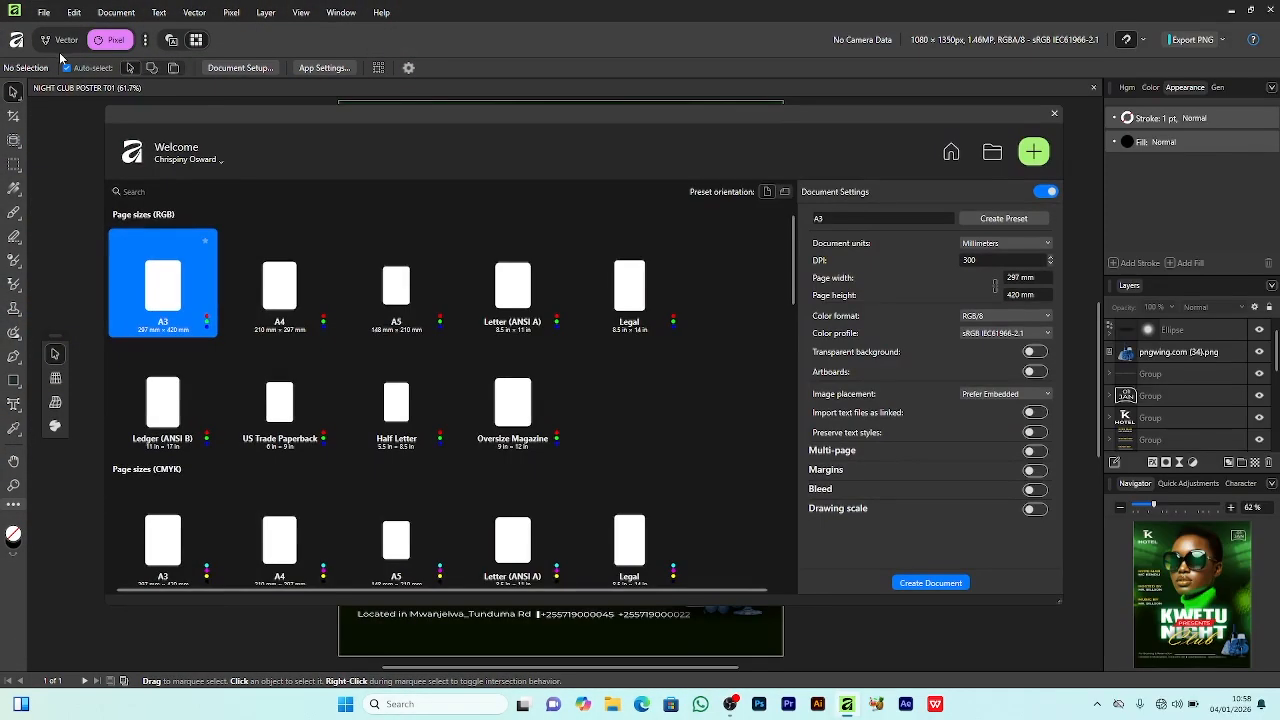
click(1035, 246)
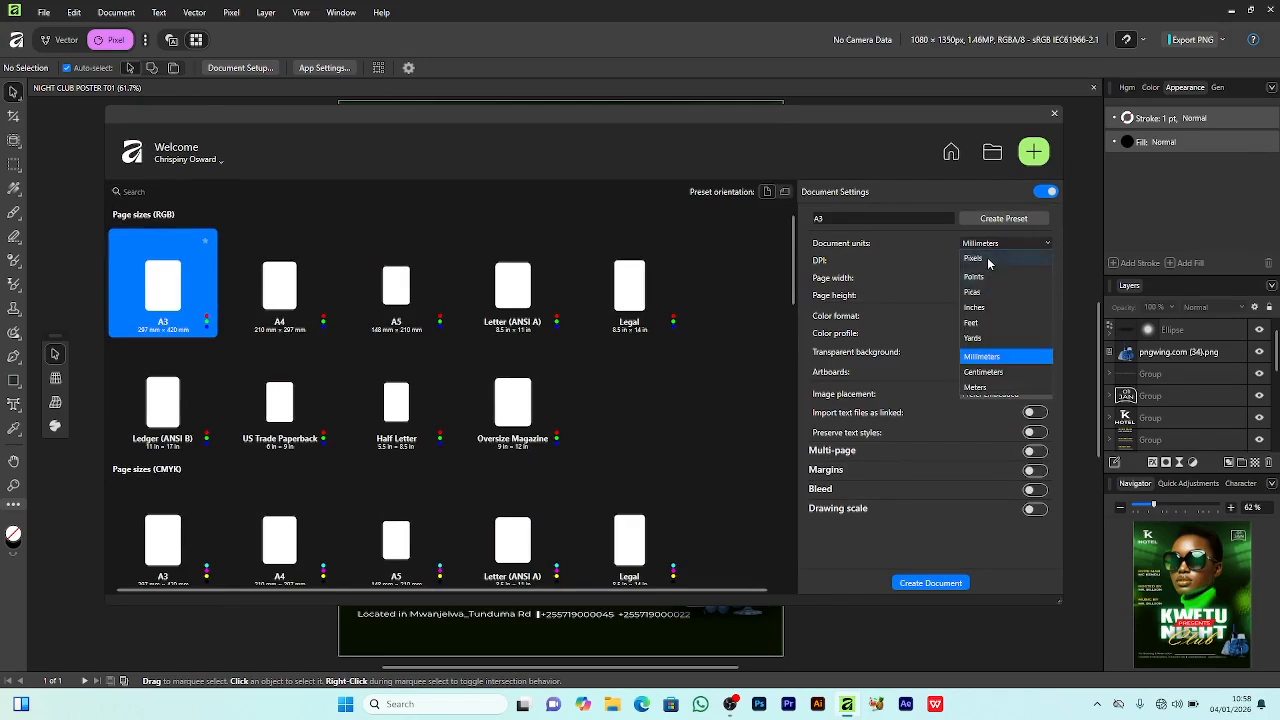
click(989, 262)
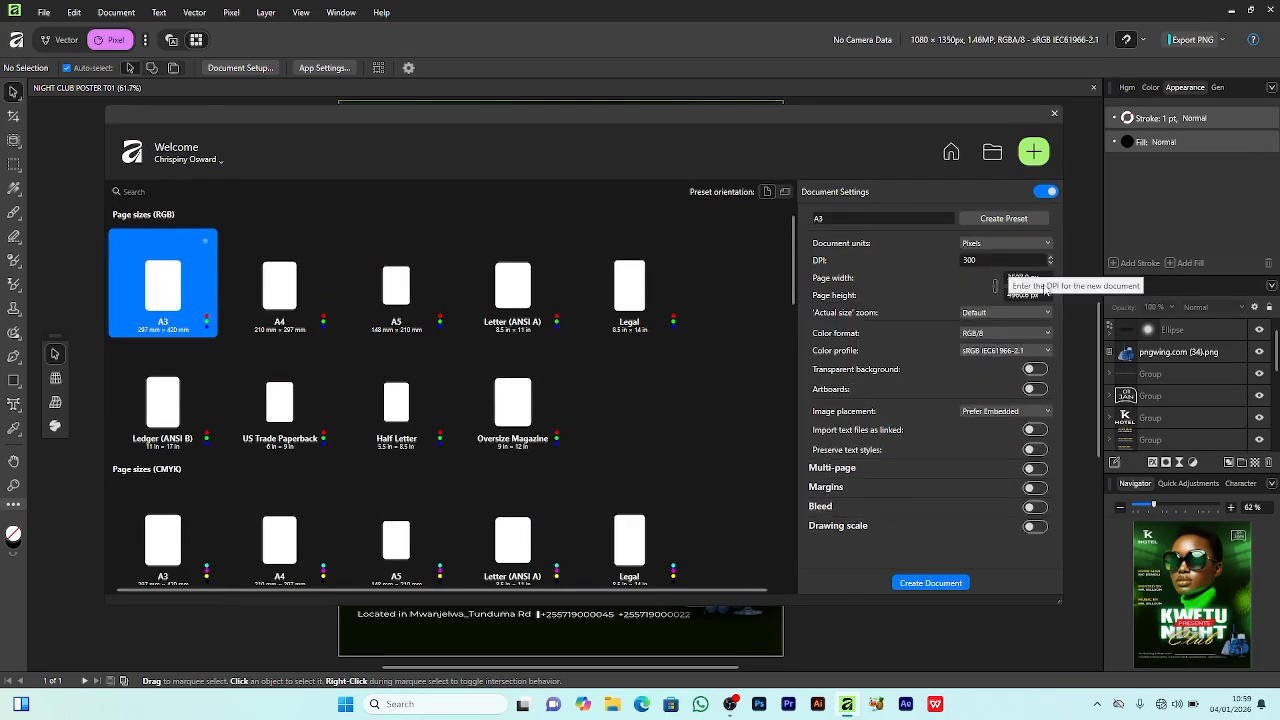
click(997, 282)
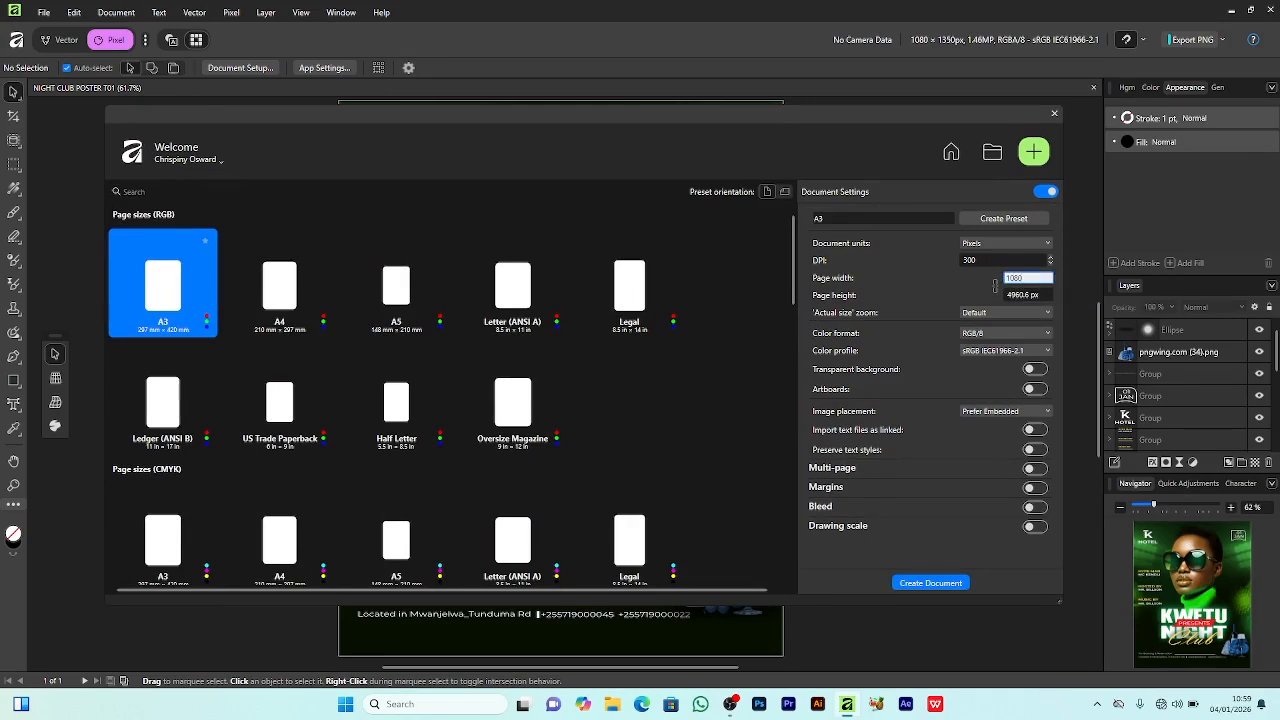
click(1028, 295)
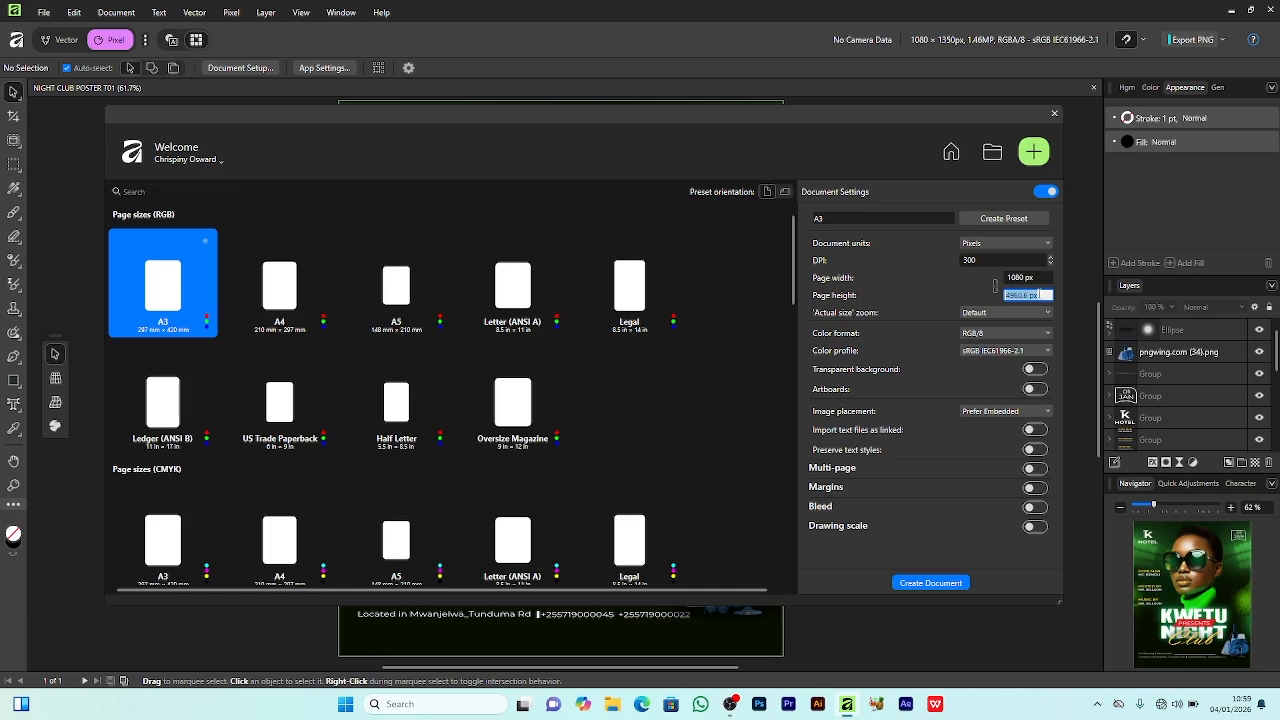
text(1350)
click(925, 585)
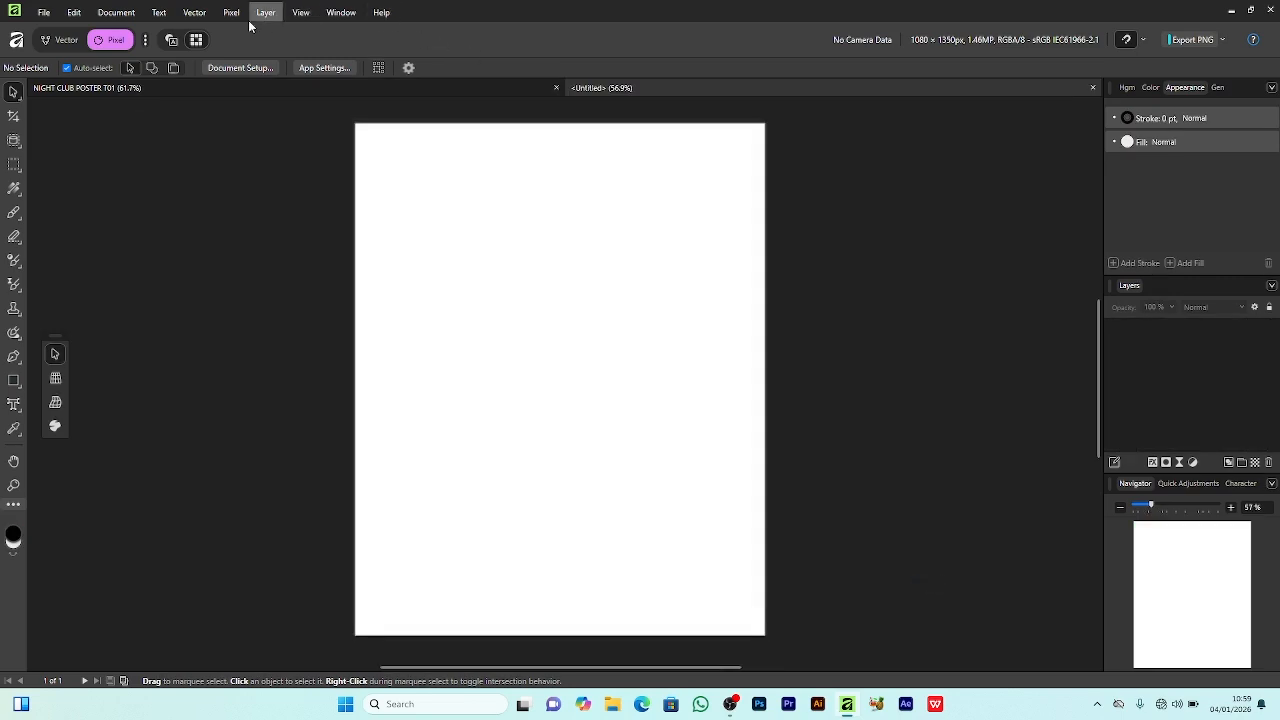
Add a fill layer covering the page, colour it solid black and lock it
click(241, 14)
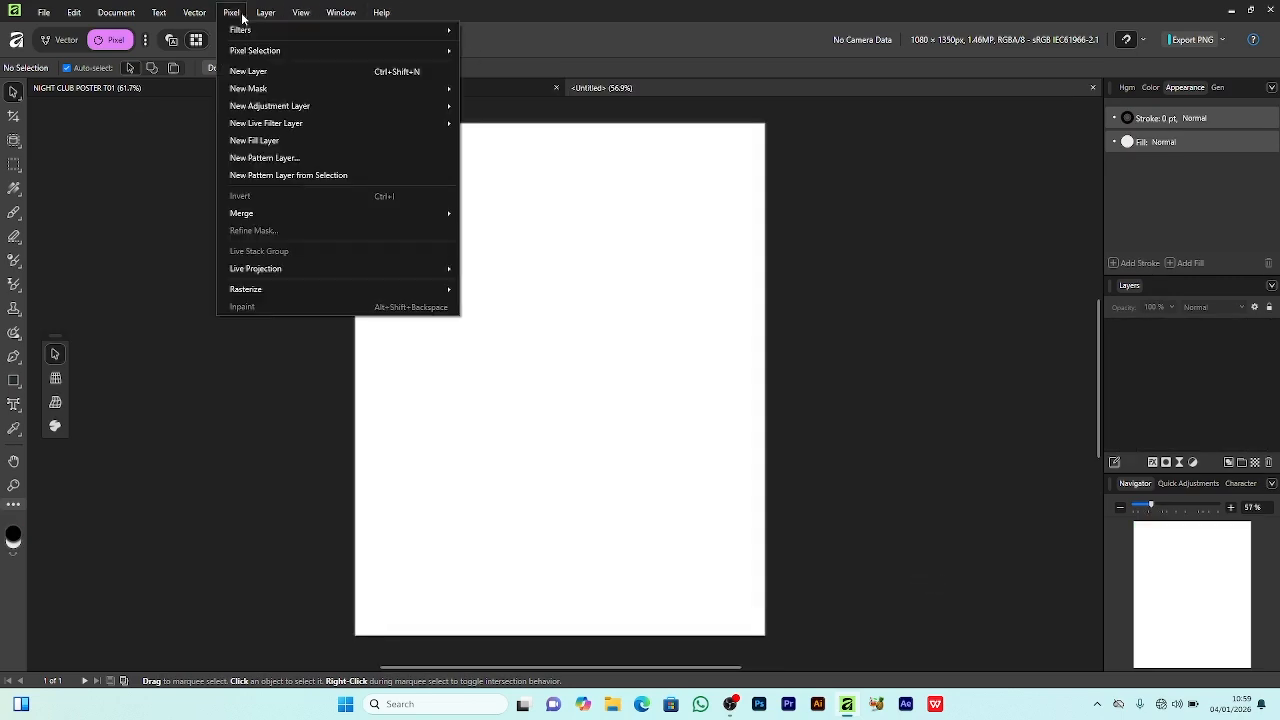
click(254, 141)
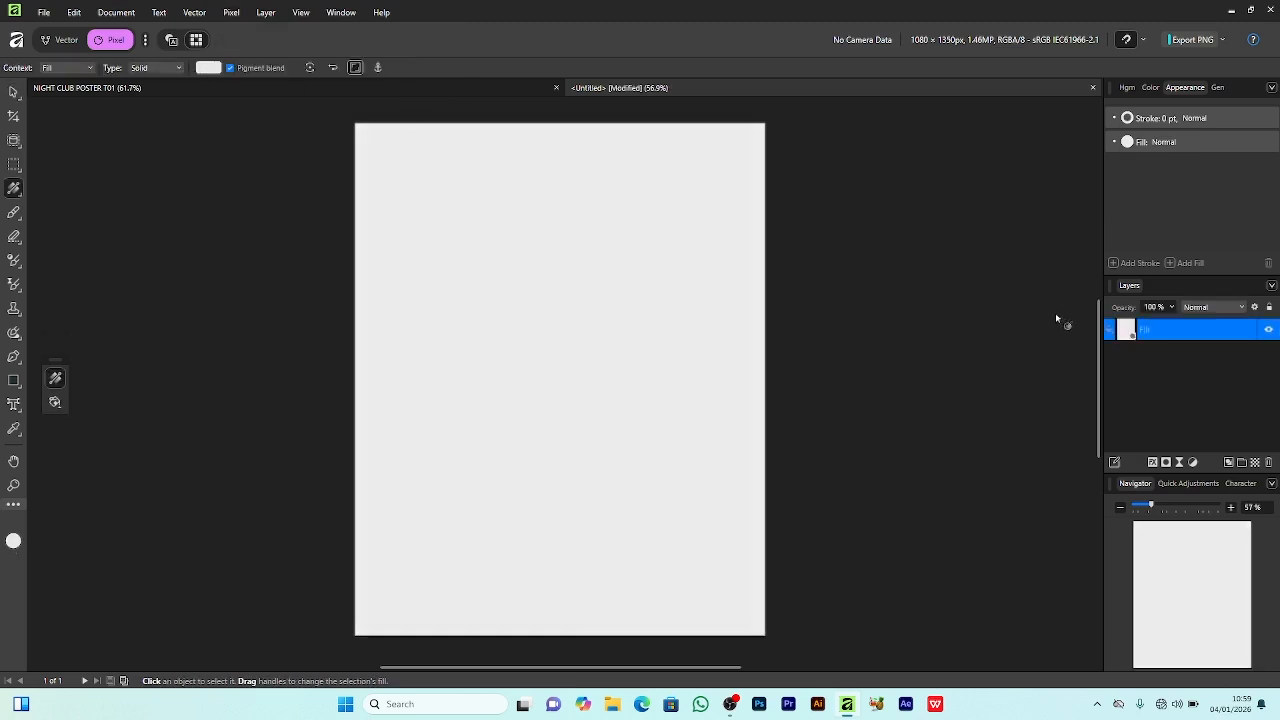
click(208, 67)
click(115, 211)
click(249, 329)
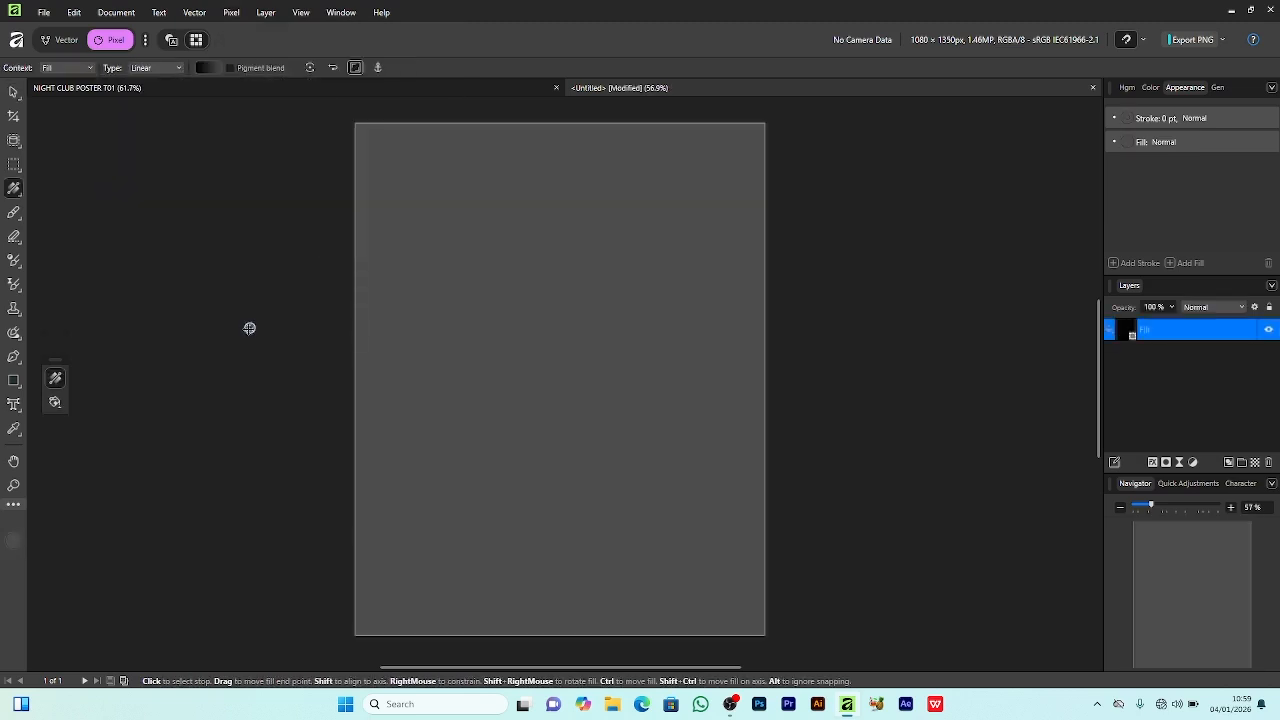
key(ctrl+z)
key(v)
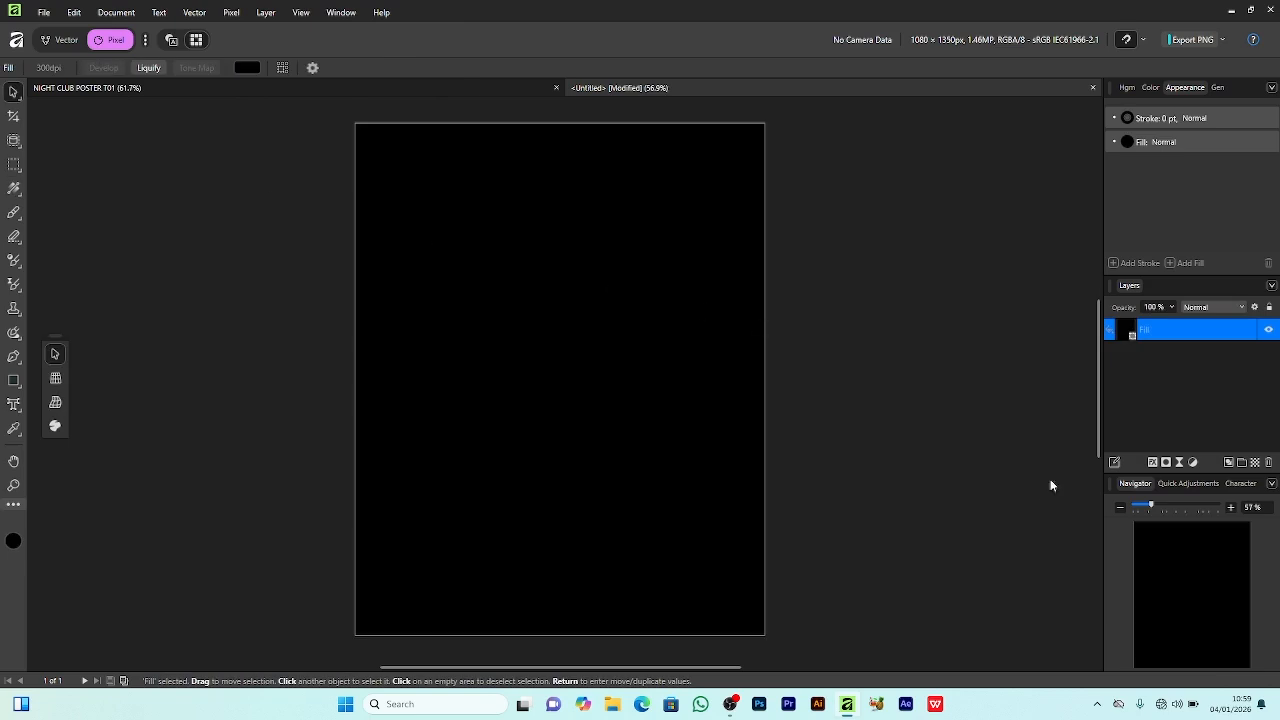
drag(1151, 507, 1154, 507)
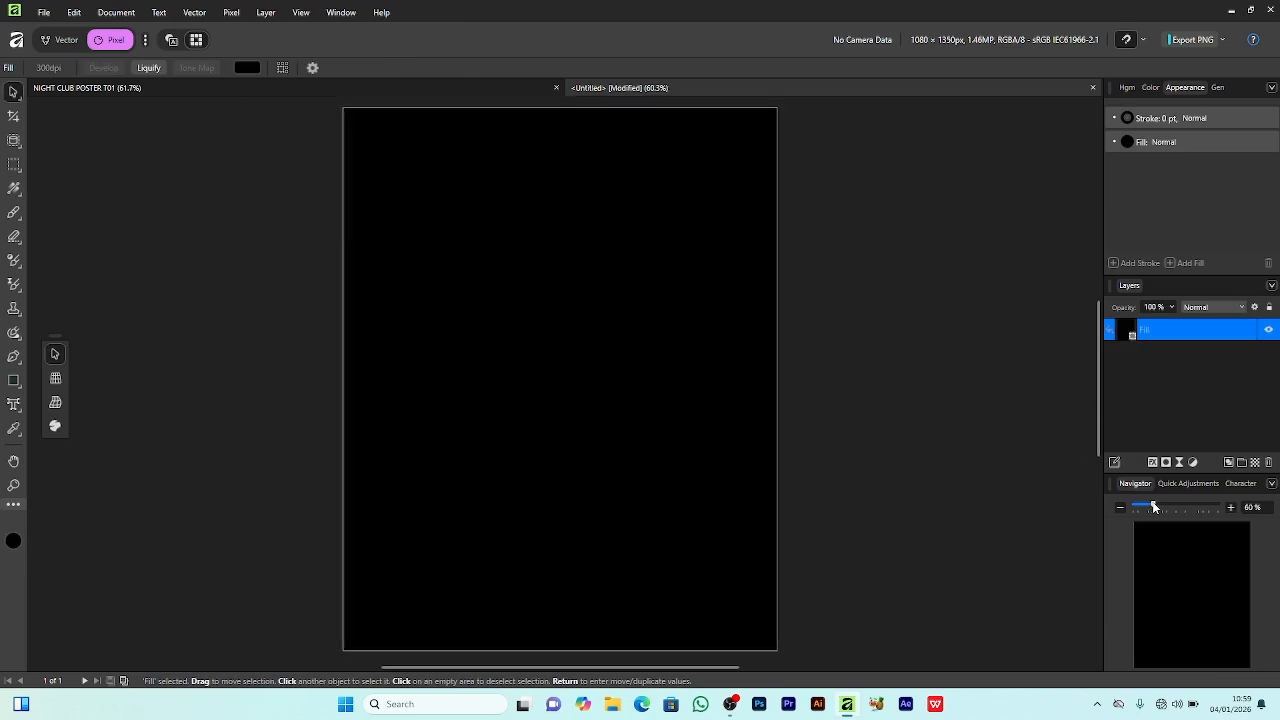
click(1254, 330)
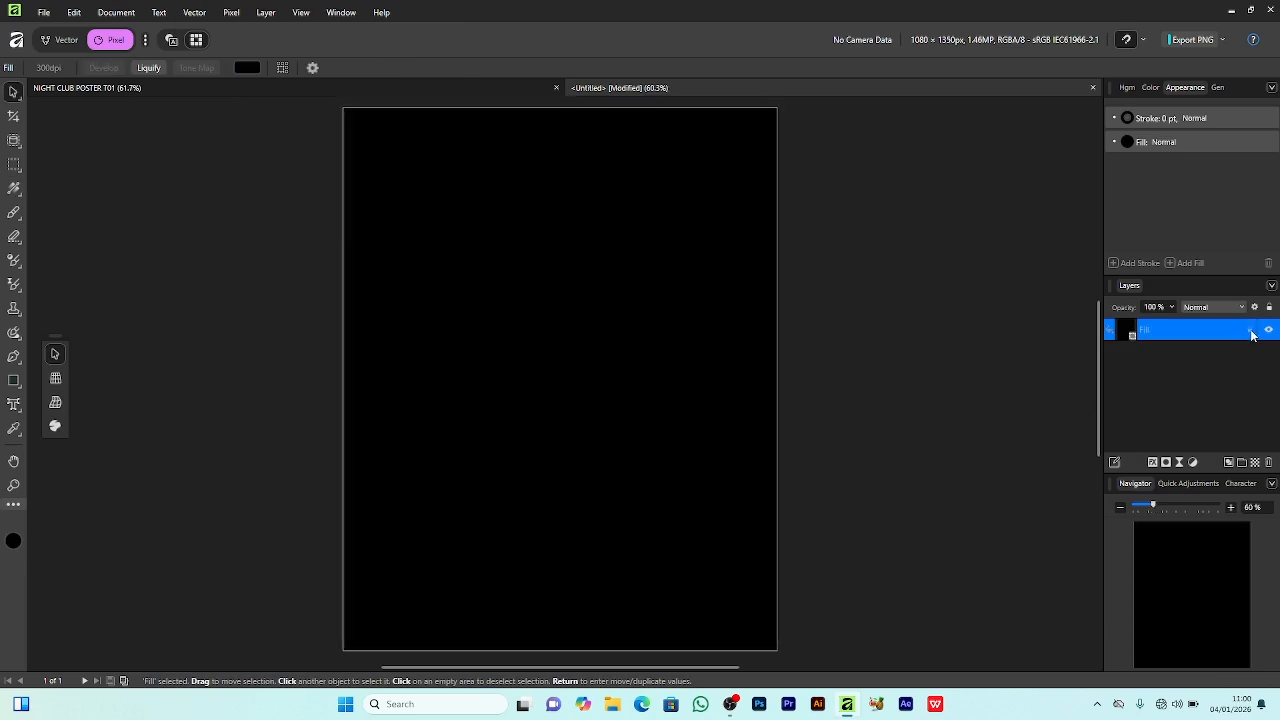
Place the portrait image Image_fx (31).png, scale it to nearly fill the page and centre it over the black background
click(43, 13)
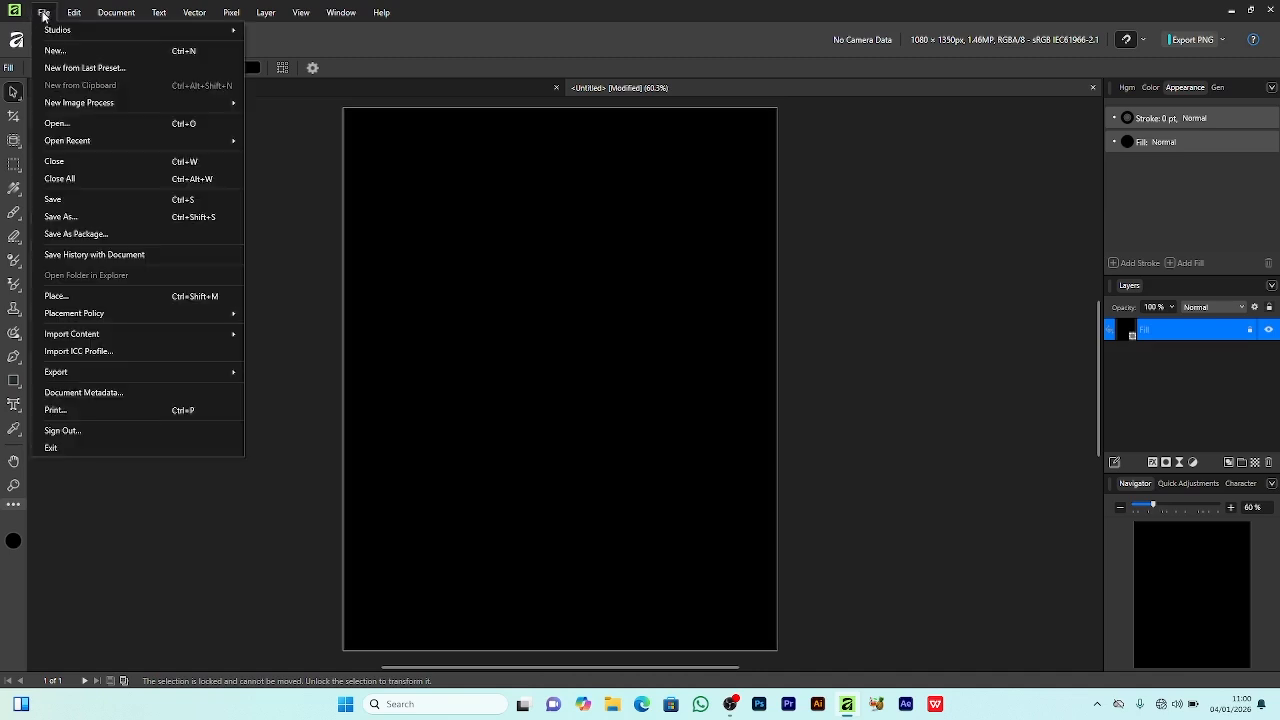
click(67, 297)
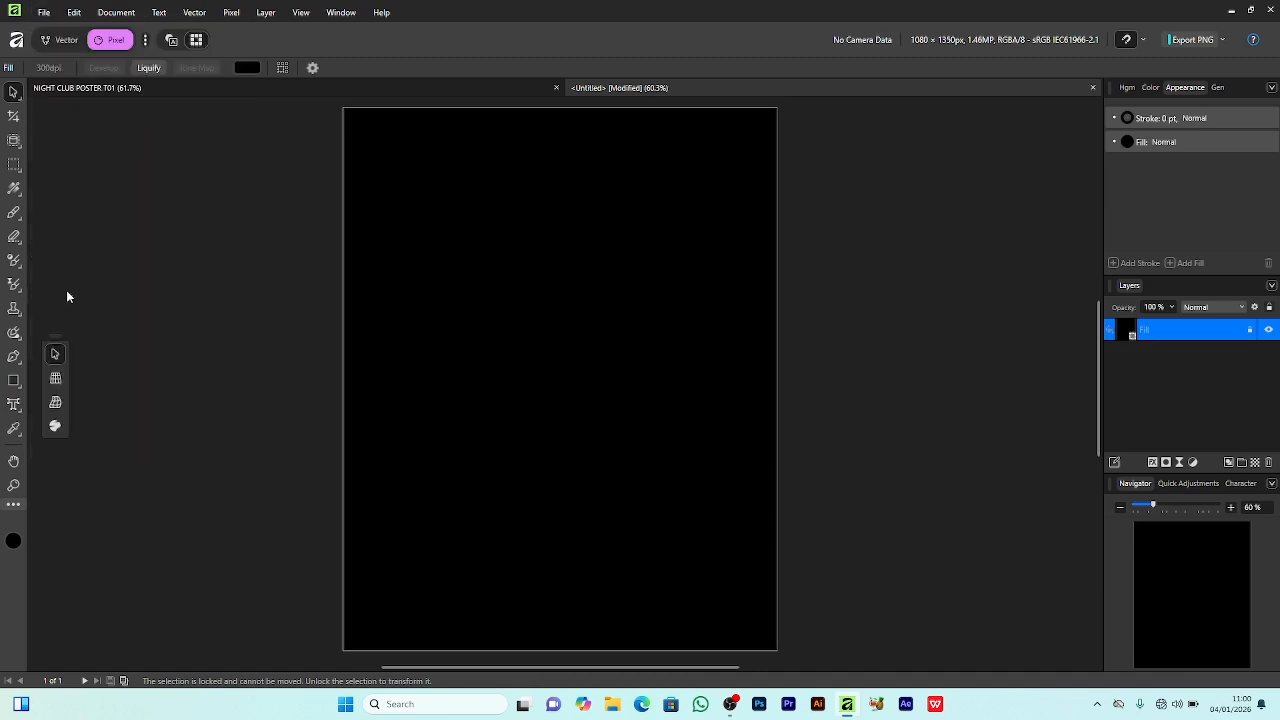
click(747, 554)
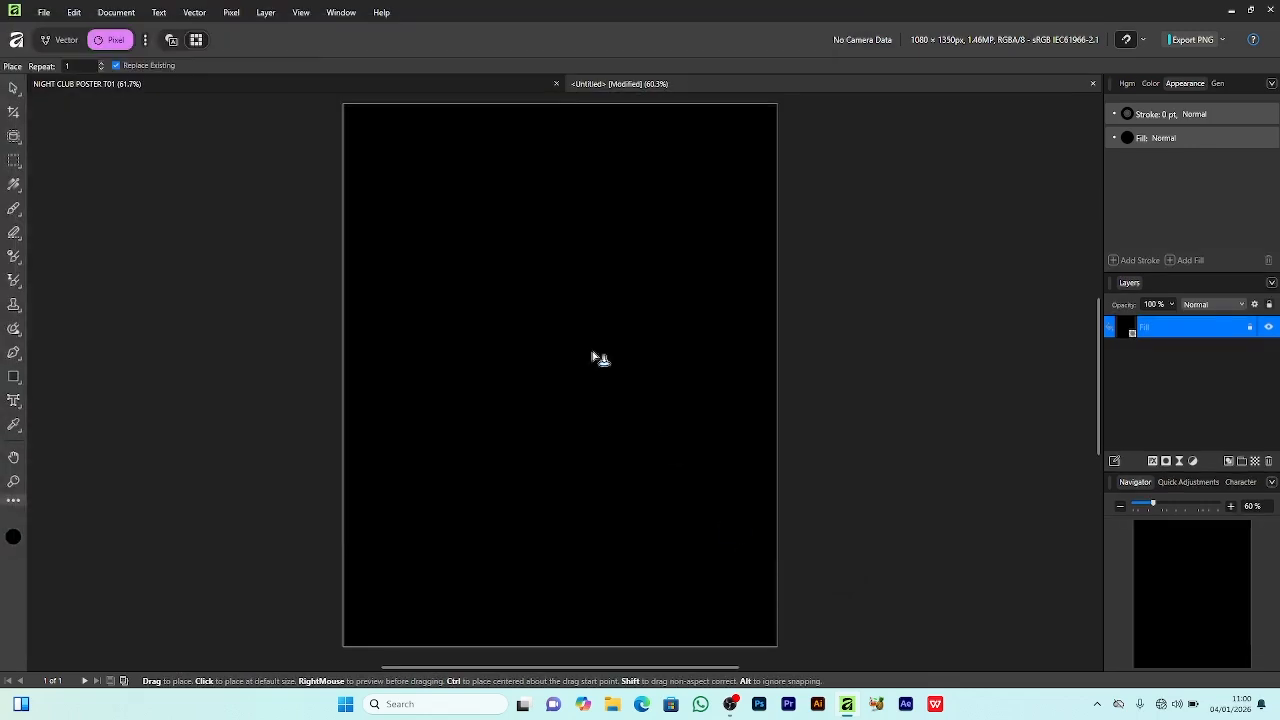
click(346, 113)
drag(505, 357, 771, 640)
drag(425, 229, 454, 233)
Select the whole woman, from hair to yellow sweater, with the Selection Brush Tool
mouse_move(16, 147)
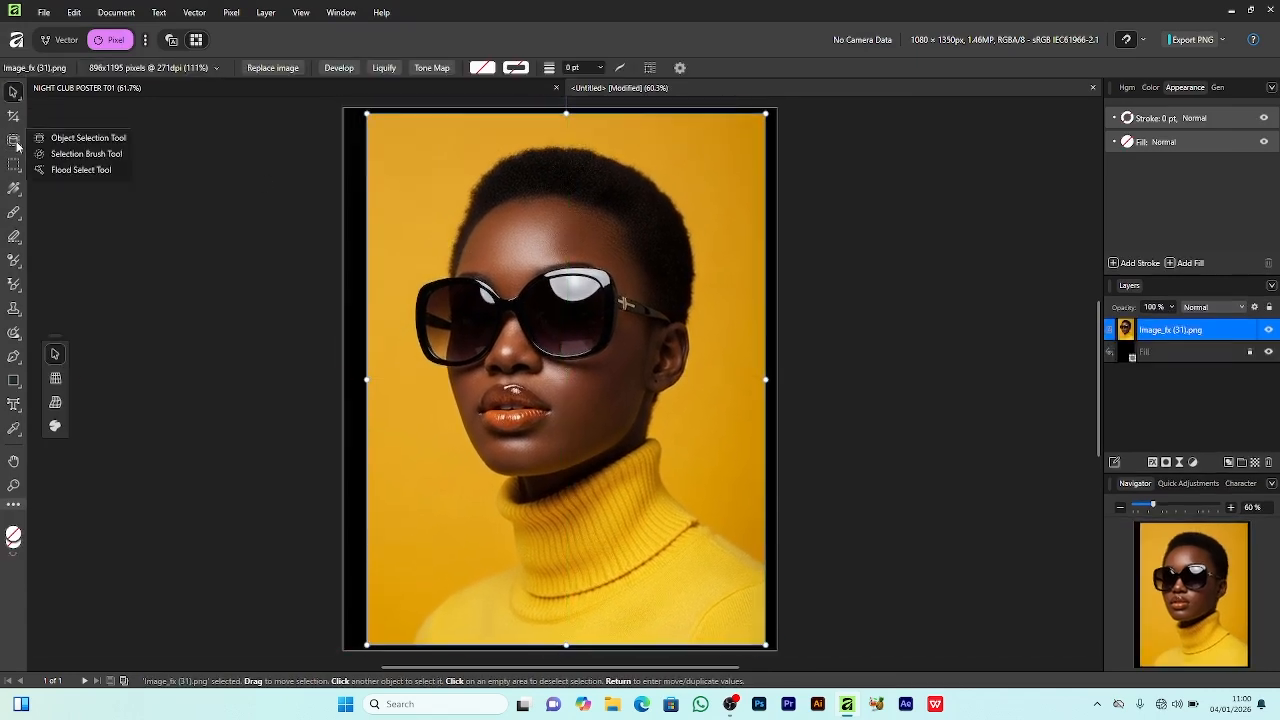
click(86, 153)
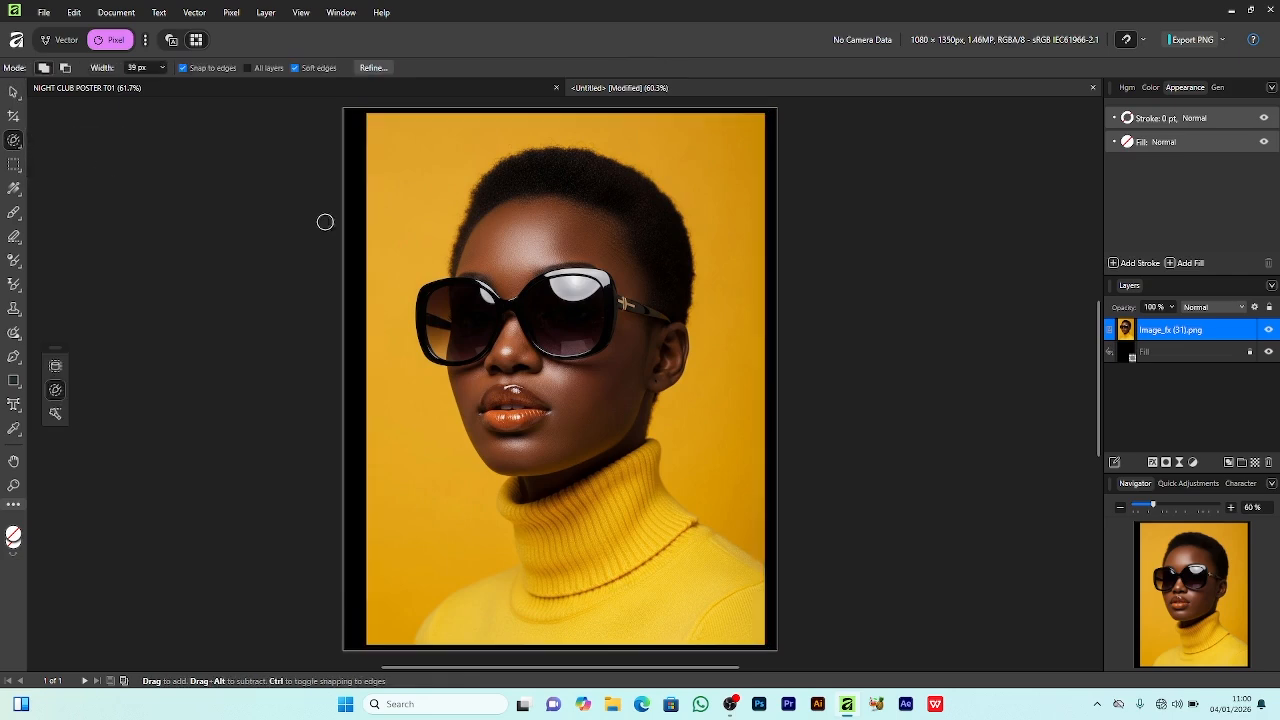
mouse_move(544, 218)
mouse_down()
mouse_move(596, 356)
mouse_move(570, 288)
mouse_move(563, 375)
mouse_move(526, 265)
mouse_move(534, 212)
mouse_move(581, 194)
mouse_move(603, 206)
mouse_move(621, 402)
mouse_move(585, 435)
mouse_move(505, 367)
mouse_move(498, 404)
mouse_move(568, 507)
mouse_move(574, 489)
mouse_move(611, 528)
mouse_move(600, 525)
mouse_move(592, 551)
mouse_move(652, 557)
mouse_move(615, 458)
mouse_move(690, 520)
mouse_move(677, 539)
mouse_move(565, 506)
mouse_move(527, 528)
mouse_move(540, 615)
mouse_move(571, 599)
mouse_up()
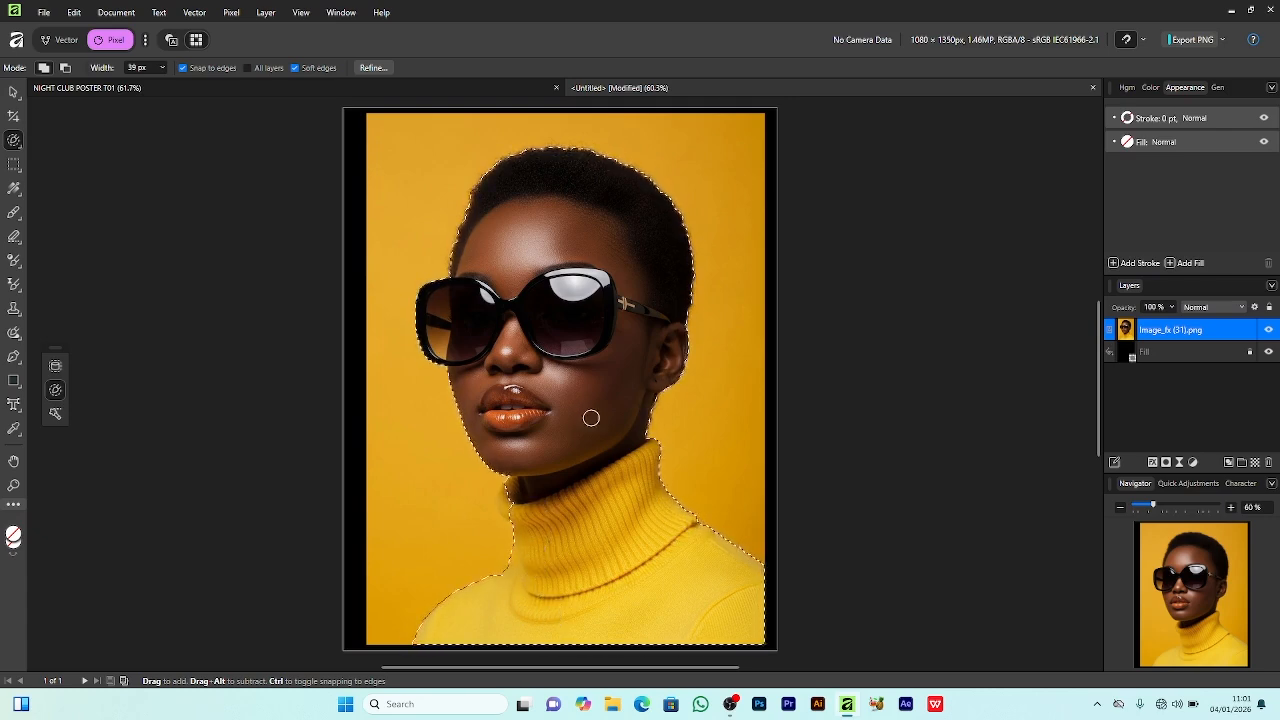
Add the missed turtleneck collar edge to the selection with a 33 px brush width, and switch the brush to subtract mode
click(160, 68)
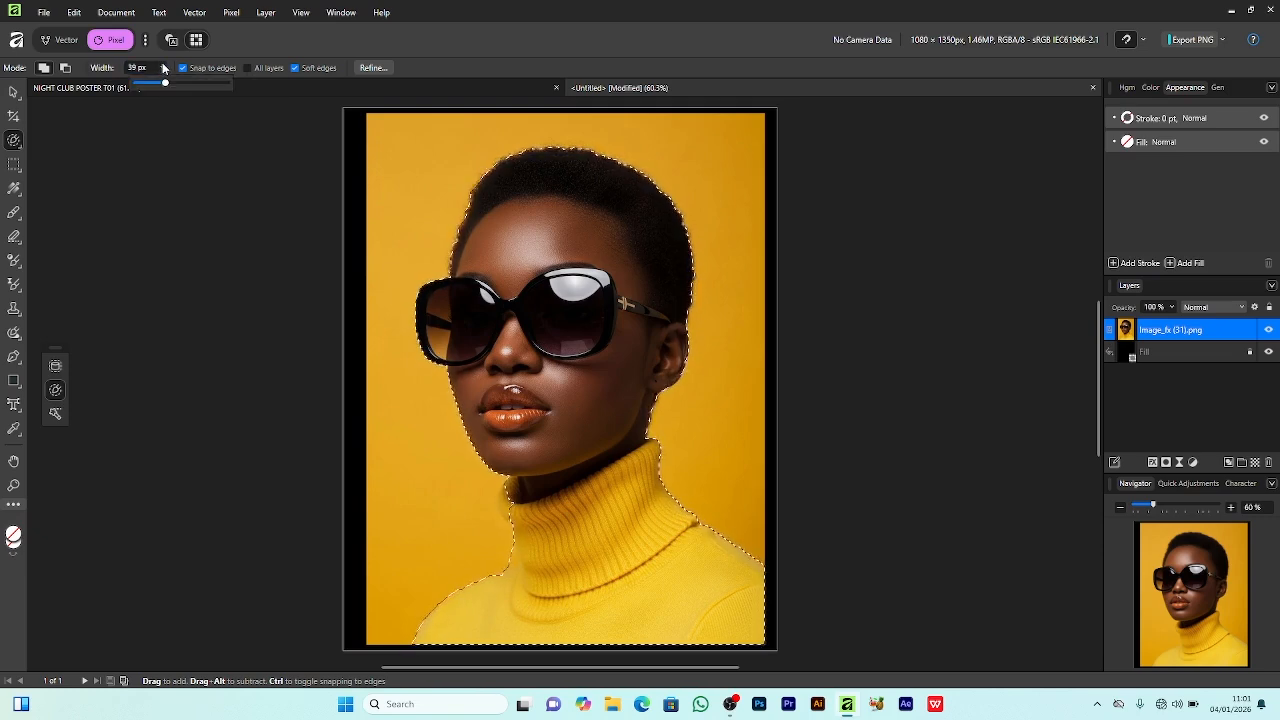
drag(165, 83, 179, 83)
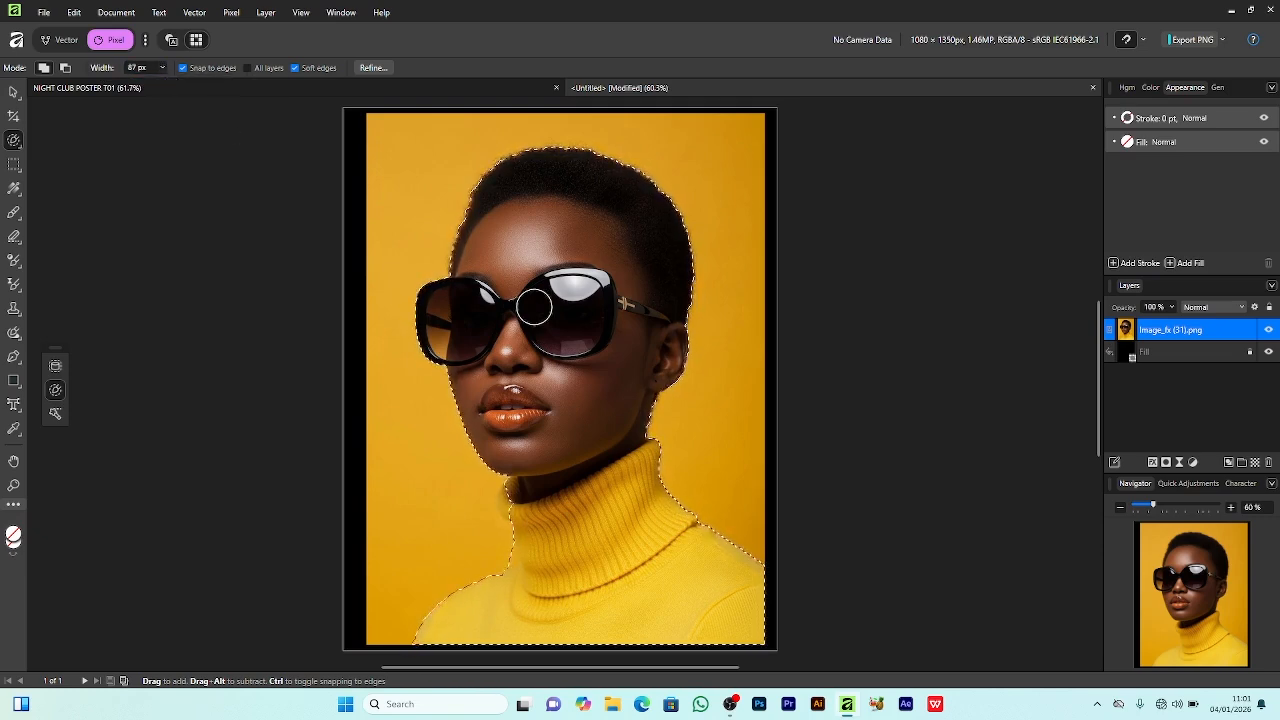
click(162, 68)
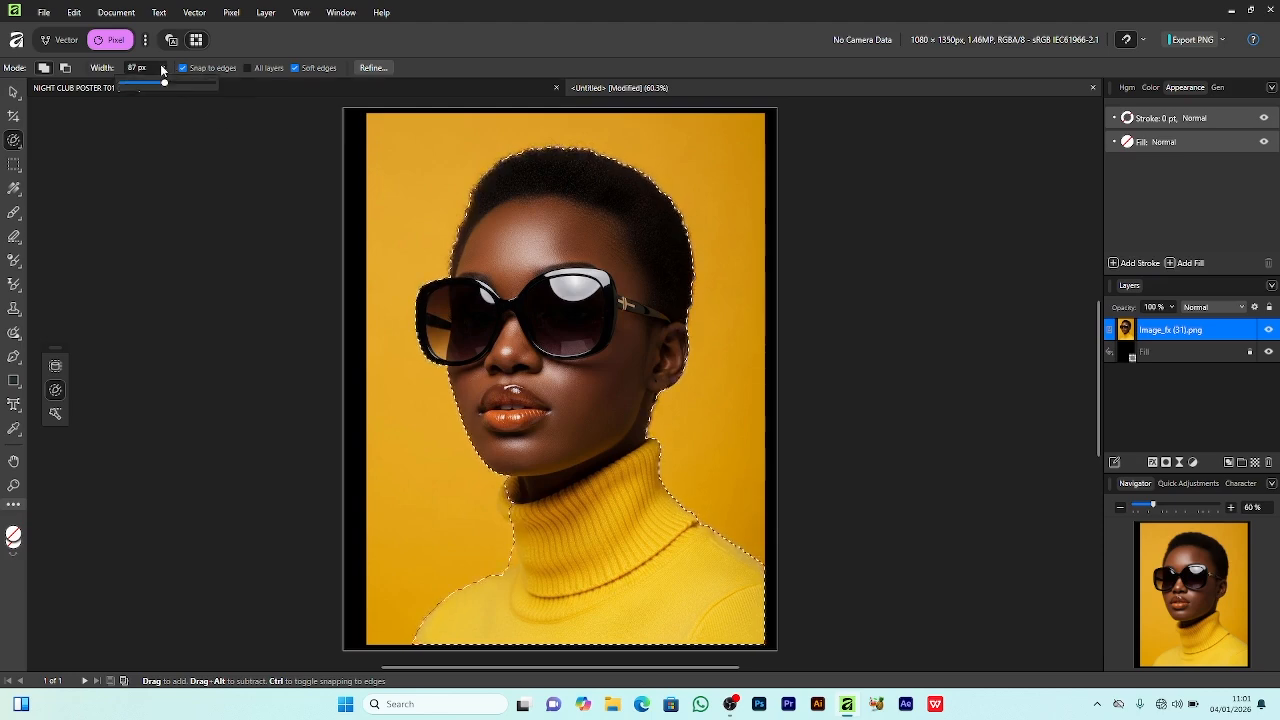
drag(164, 84, 145, 83)
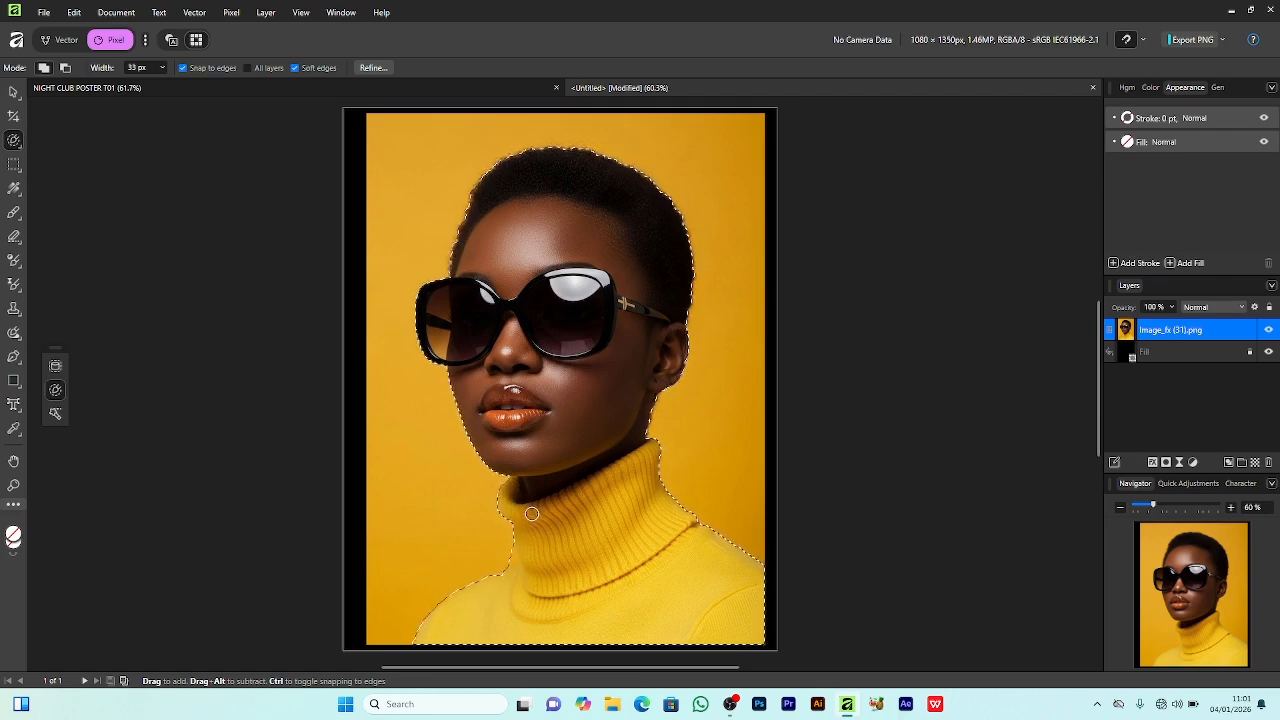
click(65, 67)
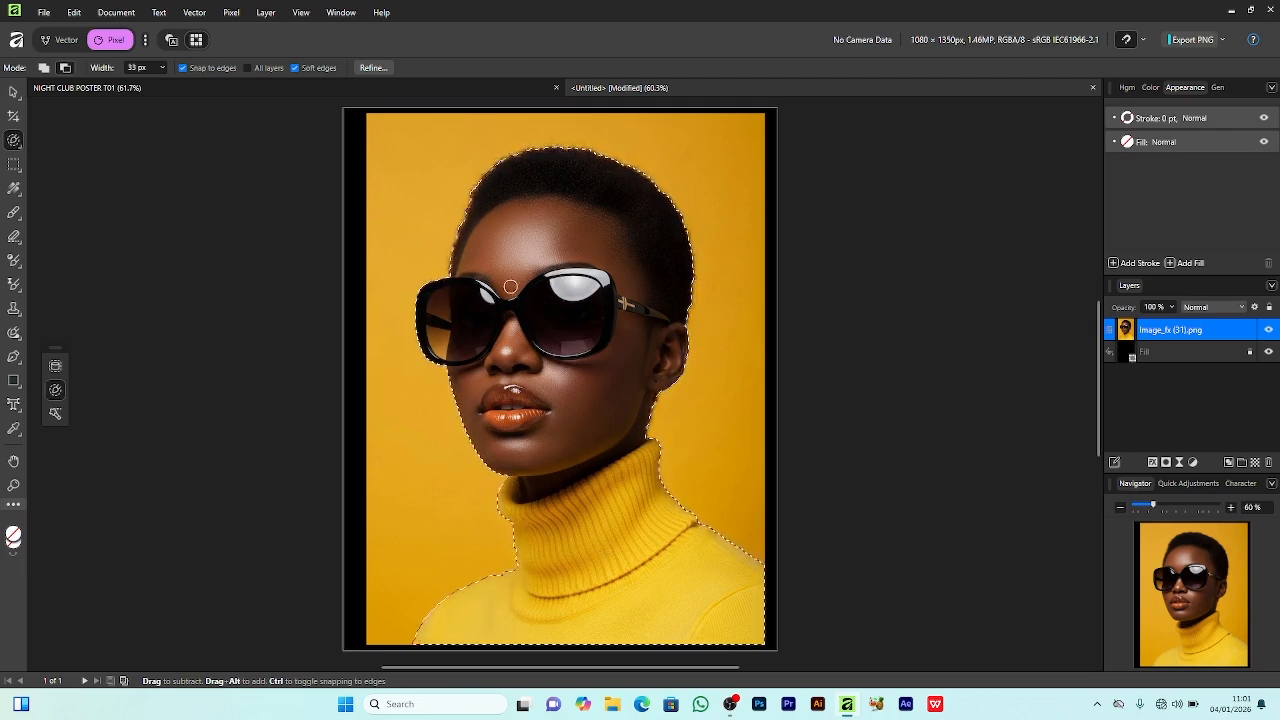
Feather the pixel selection around the woman with a radius of 1 px
click(14, 92)
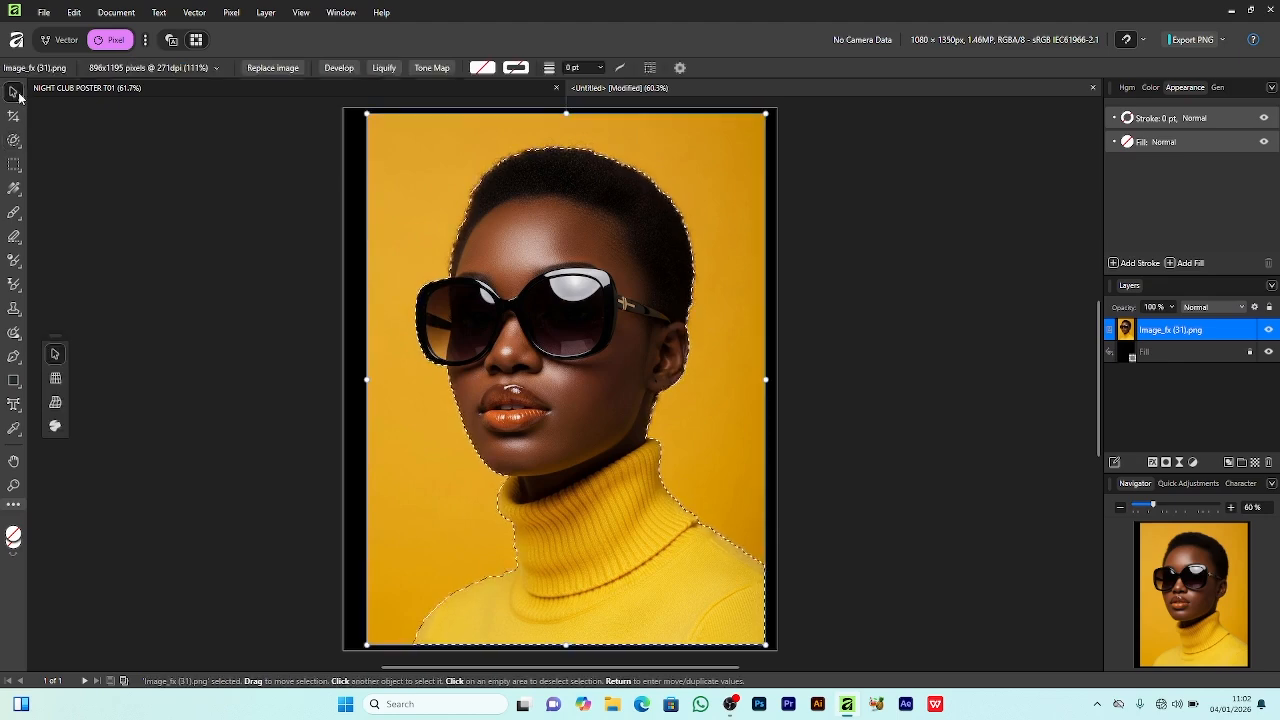
click(231, 12)
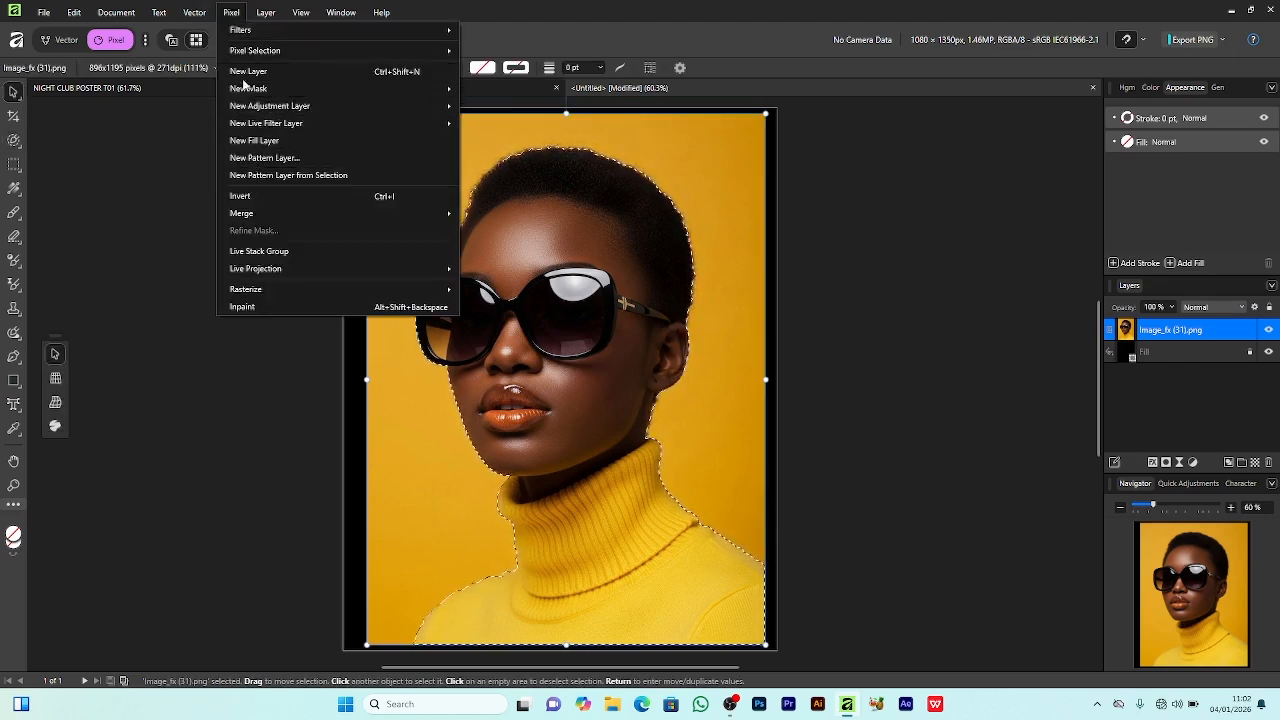
mouse_move(360, 54)
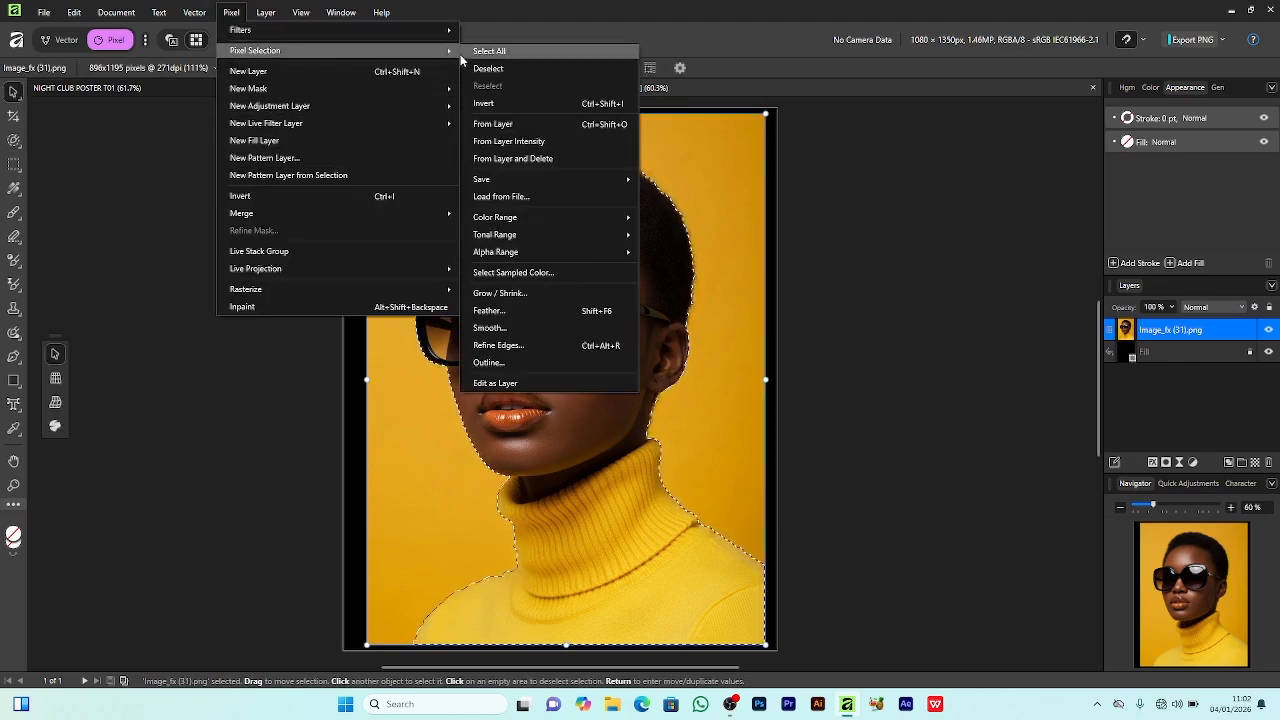
click(522, 311)
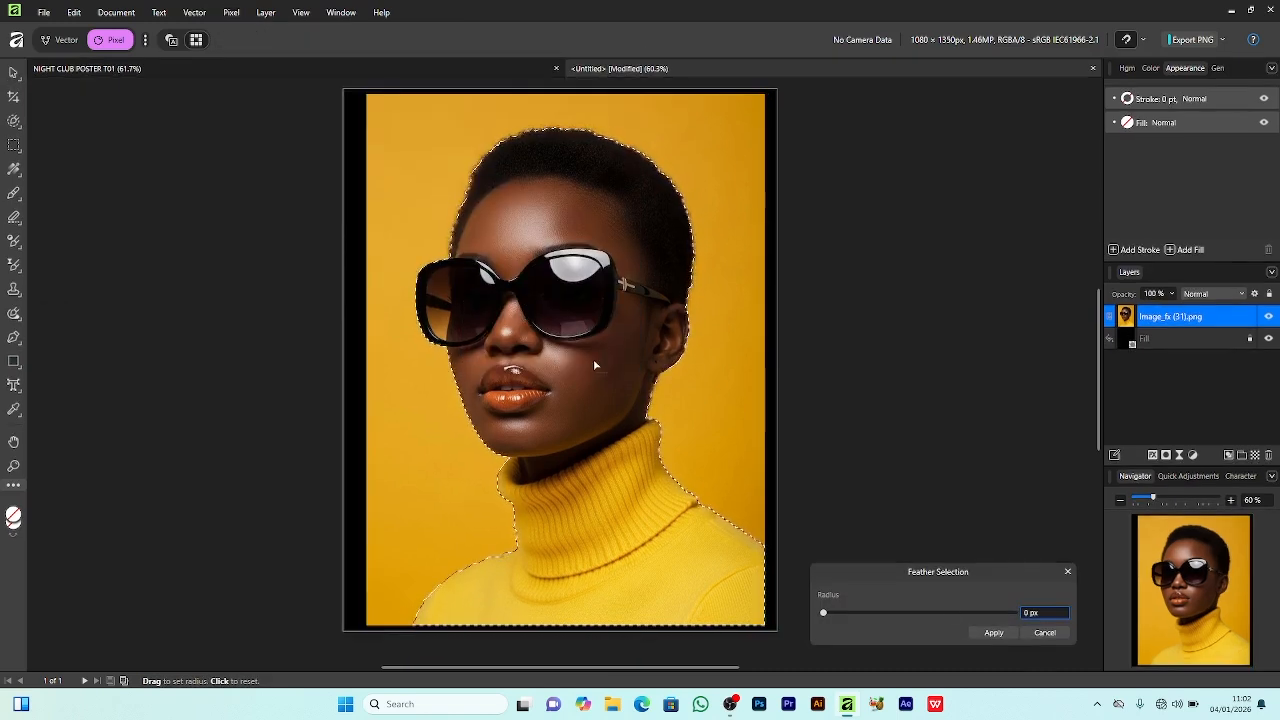
click(1030, 616)
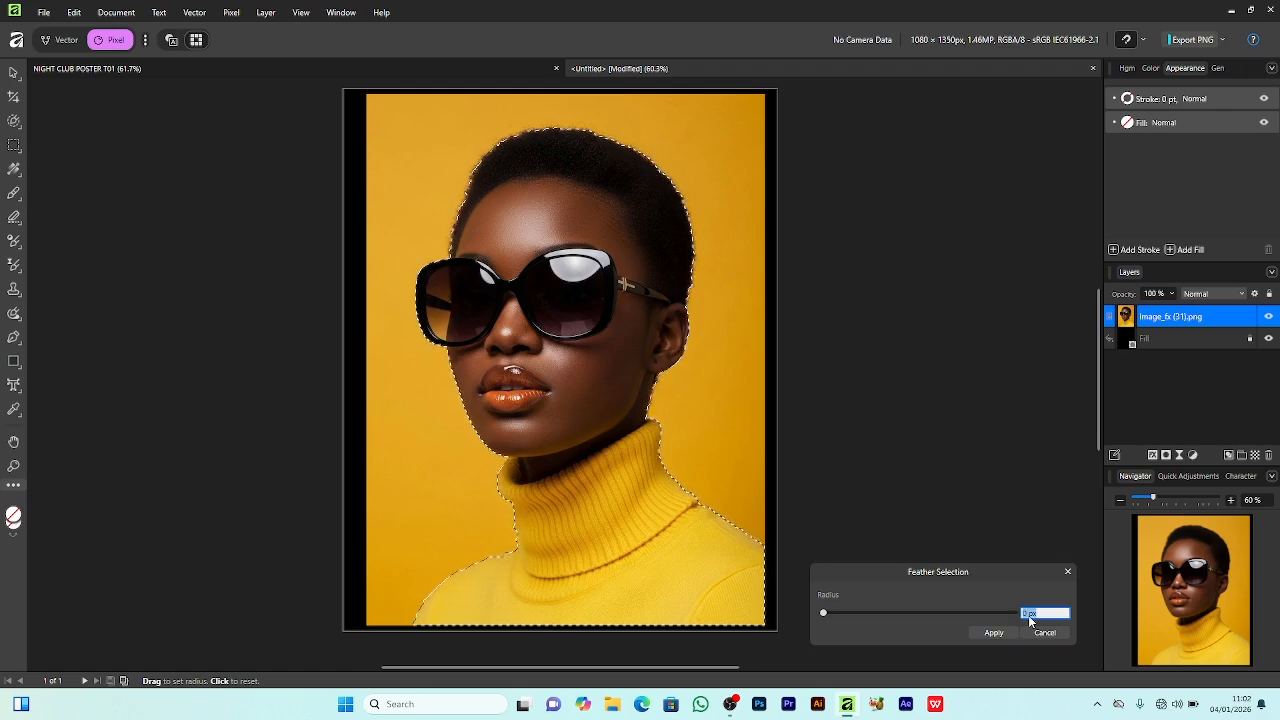
text(1)
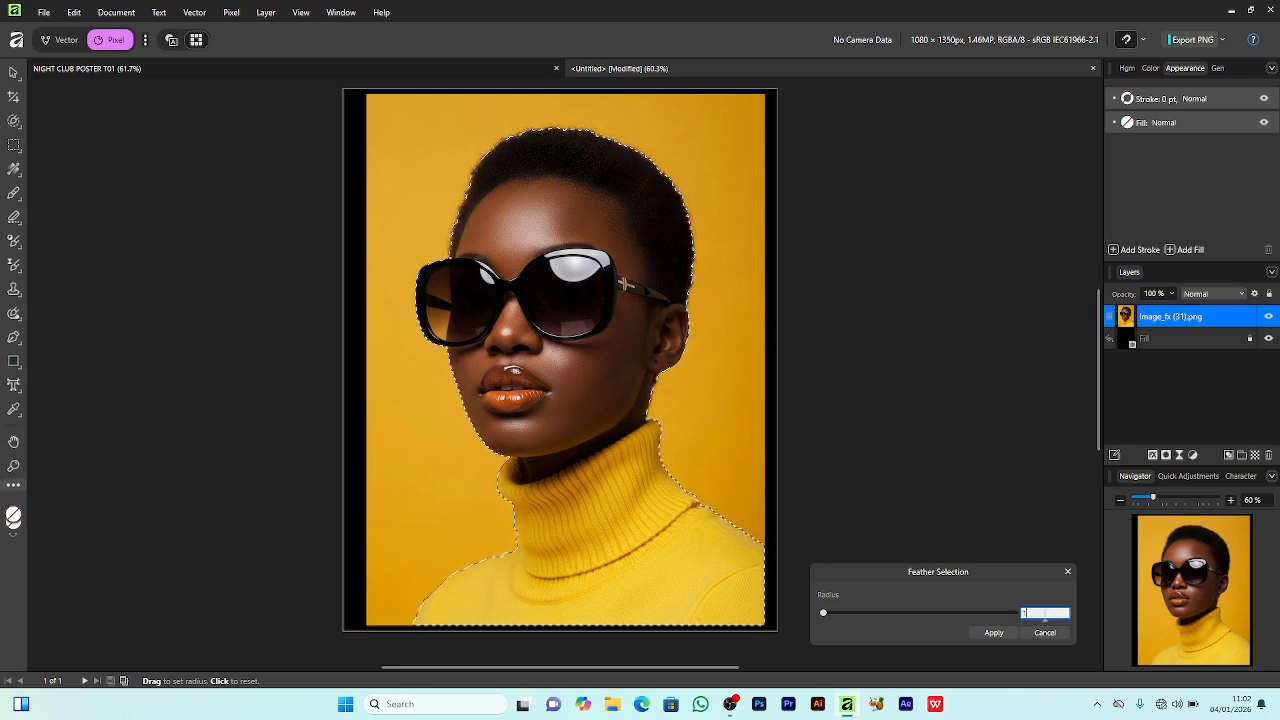
click(996, 631)
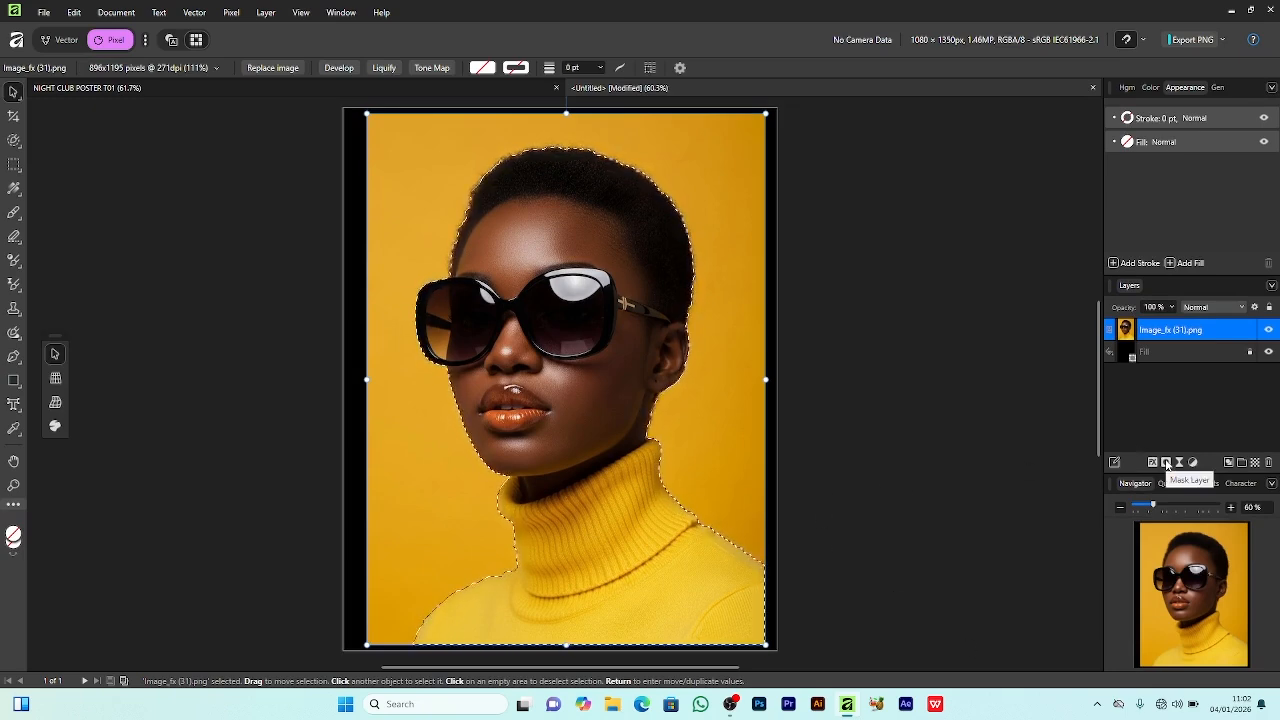
Mask the portrait layer with the selection to hide the yellow background, and clear the selection
click(1166, 462)
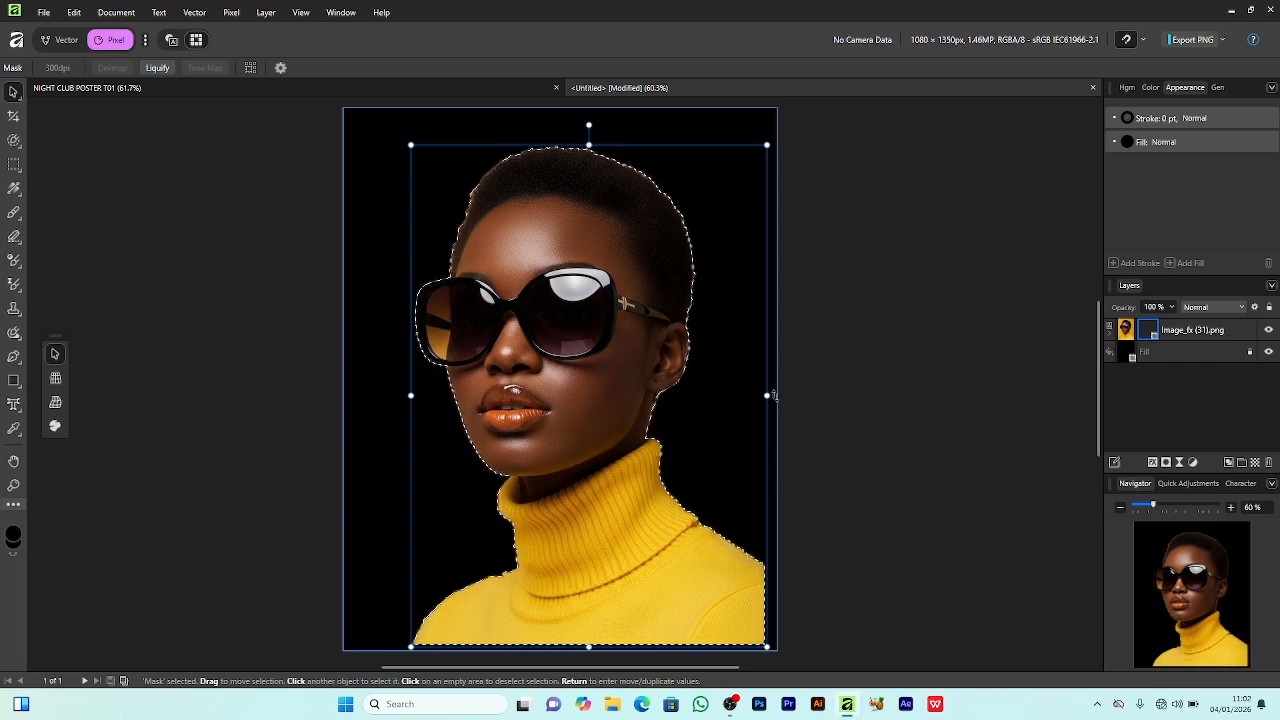
key(ctrl+d)
click(771, 396)
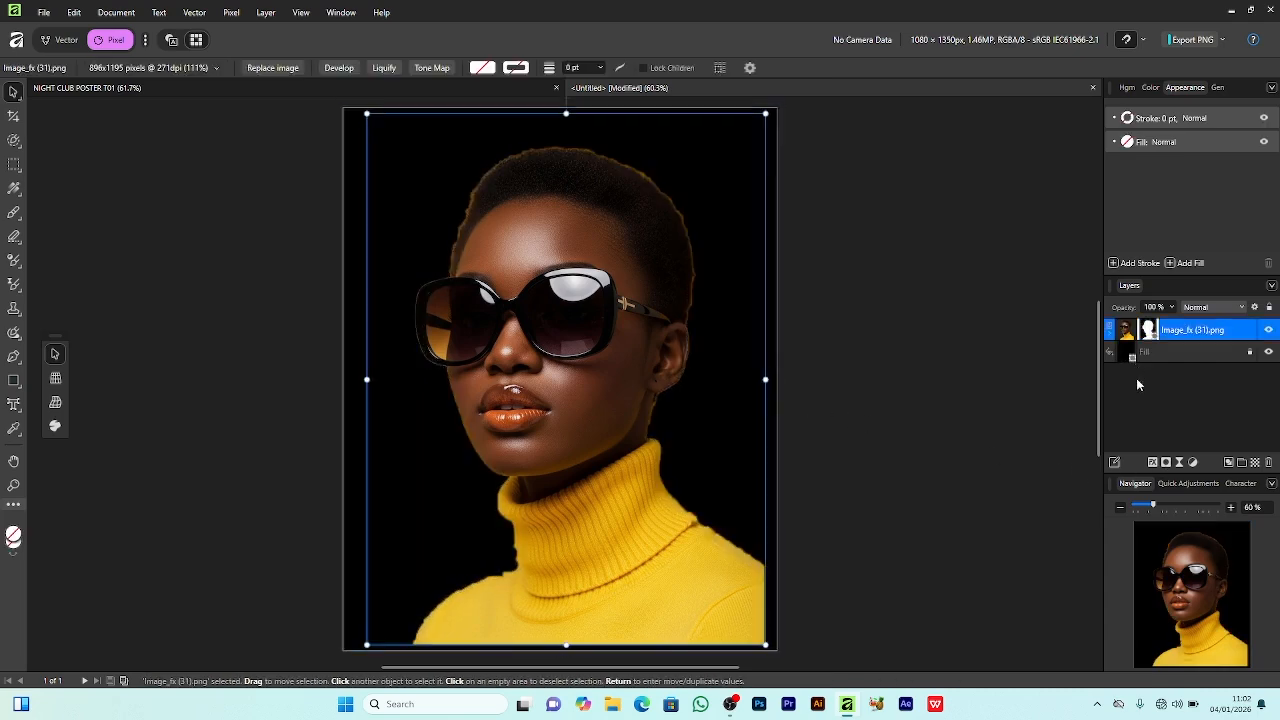
drag(1154, 508, 1162, 508)
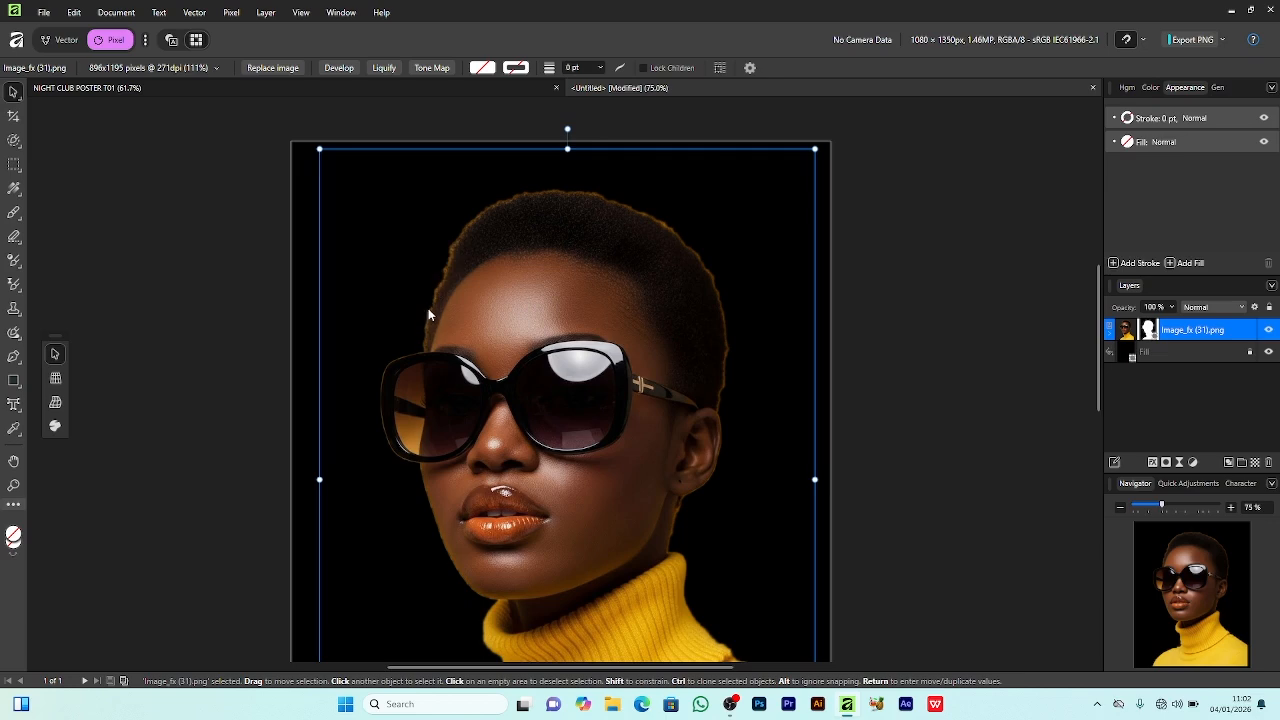
scroll(888, 280, down, 3)
click(888, 280)
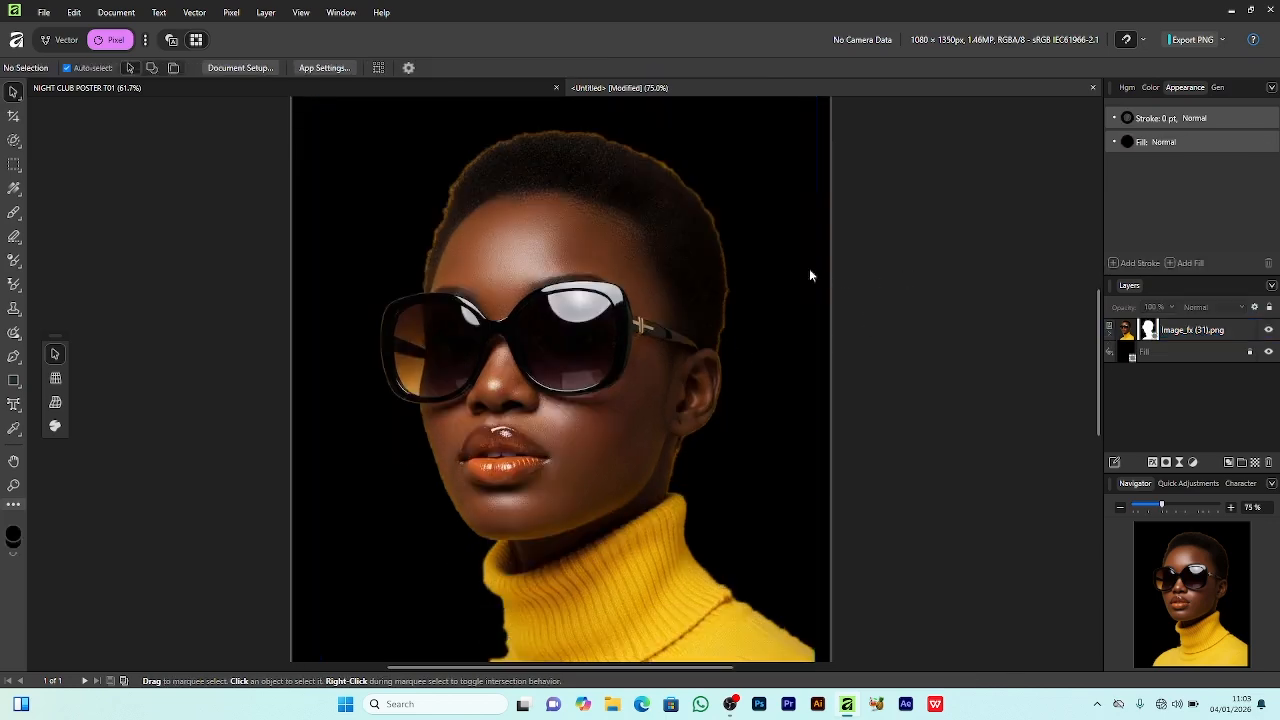
Target the portrait layer's mask with the Paint Brush Tool, setting the brush width to 96 px and the flow to 14%
scroll(796, 271, up, 5)
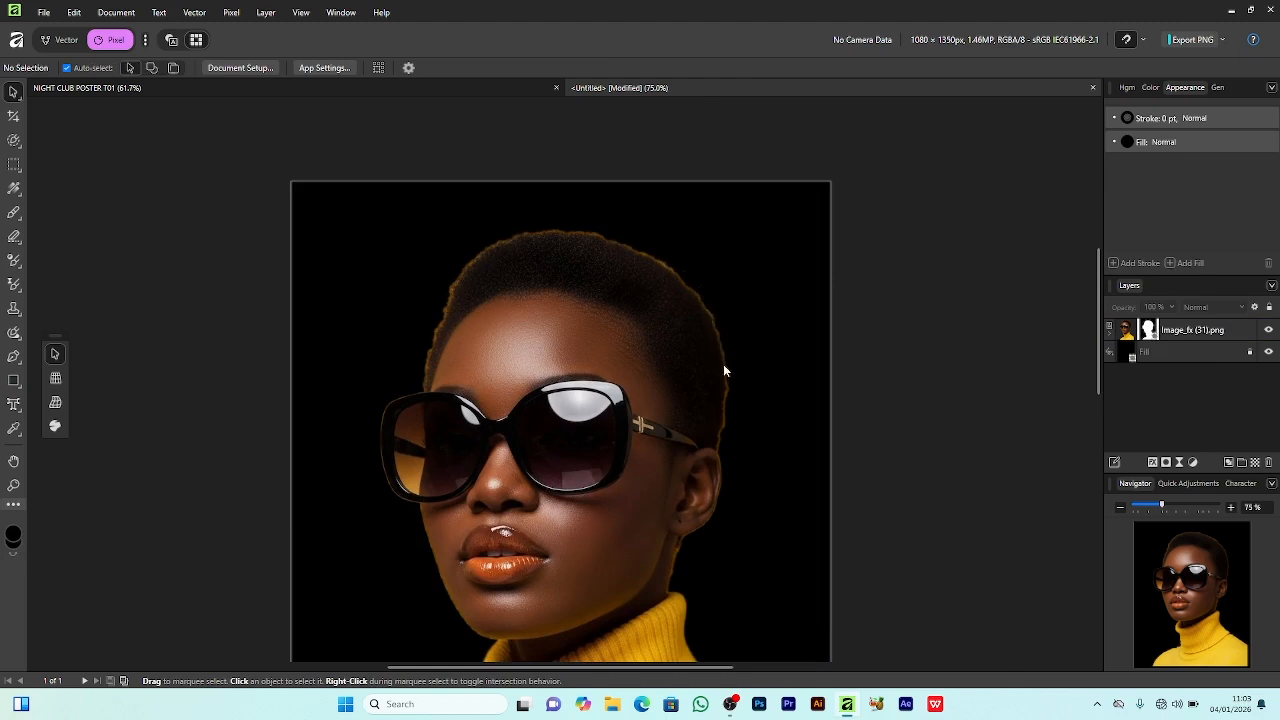
scroll(723, 362, down, 1)
drag(1165, 507, 1152, 507)
scroll(840, 395, down, 1)
click(1149, 331)
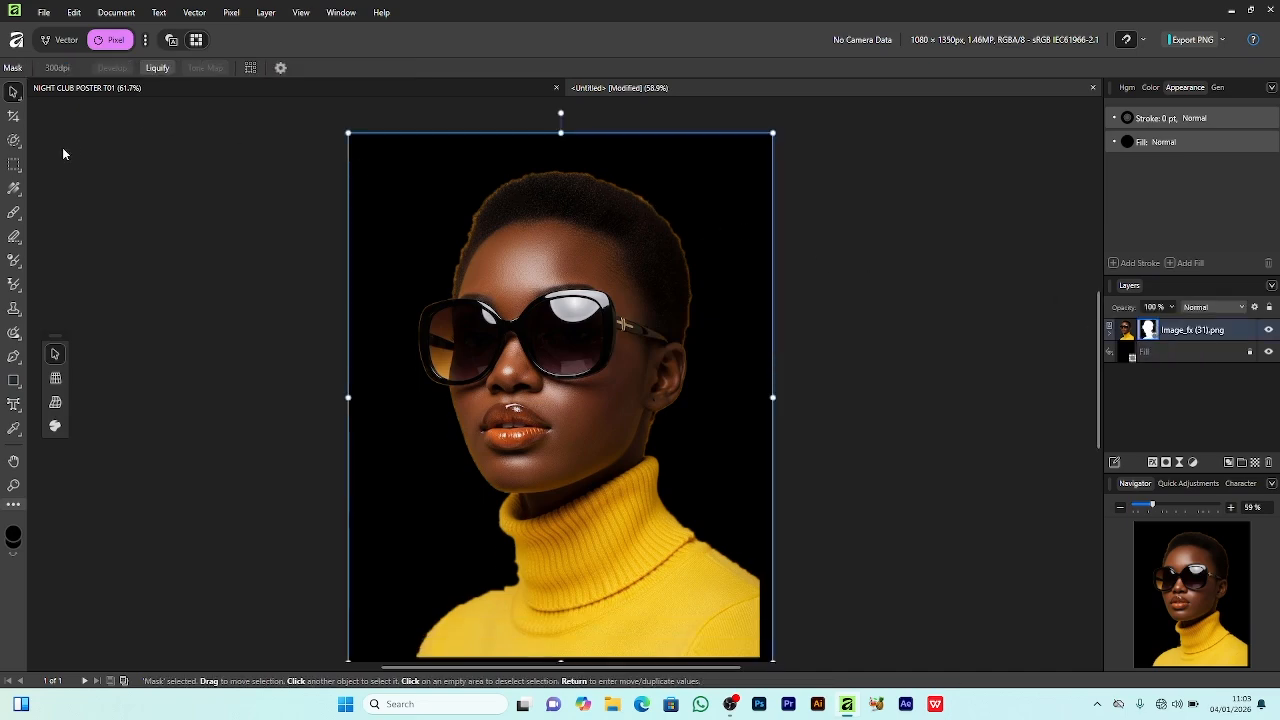
click(22, 214)
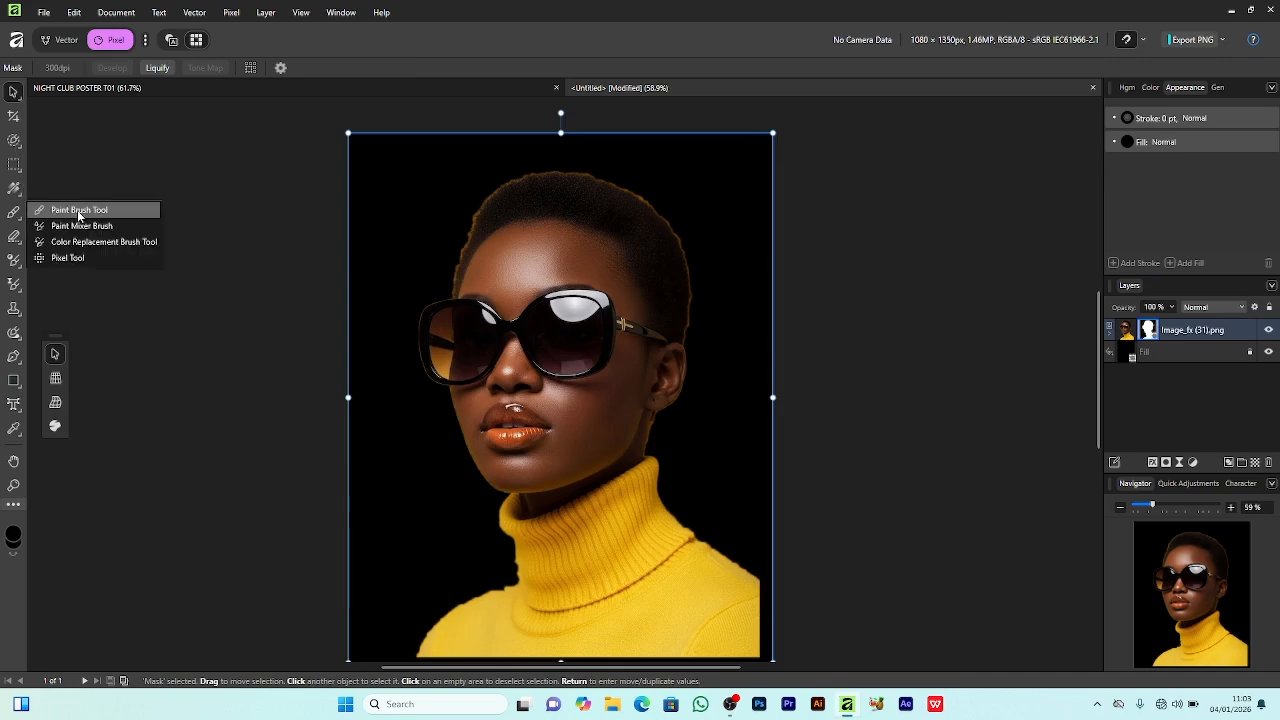
click(79, 210)
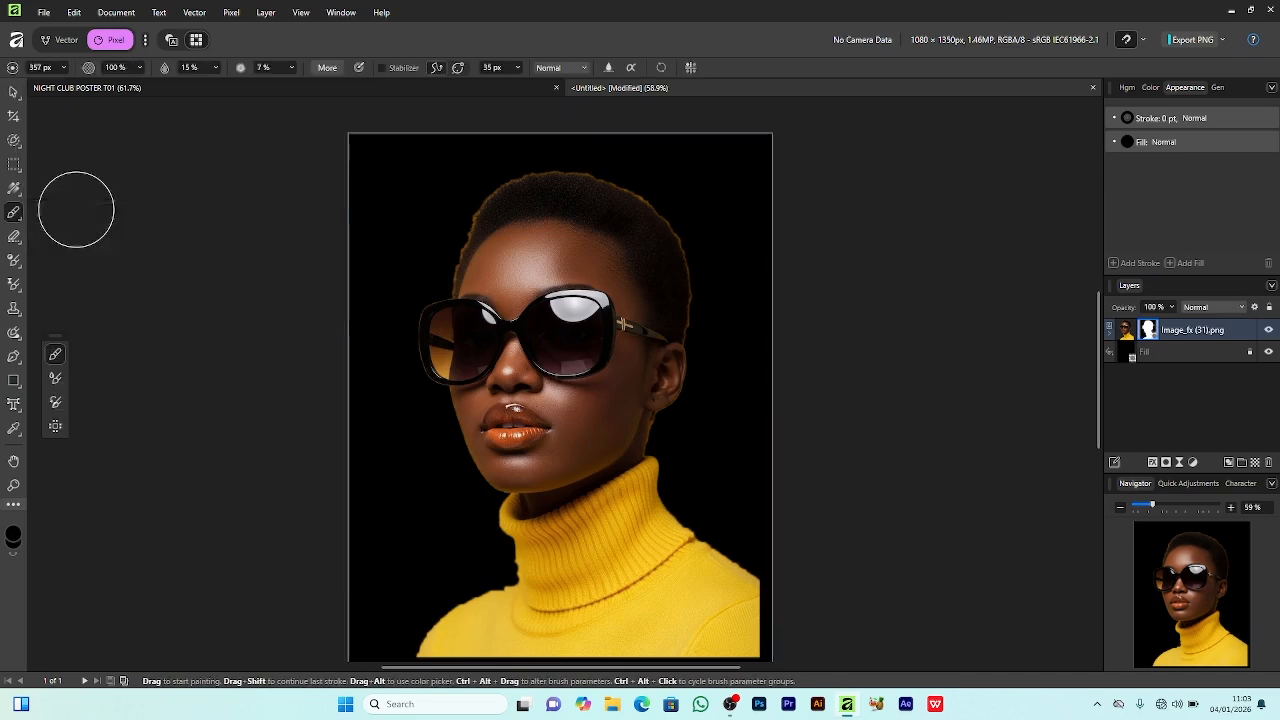
click(64, 68)
drag(73, 87, 47, 87)
click(215, 68)
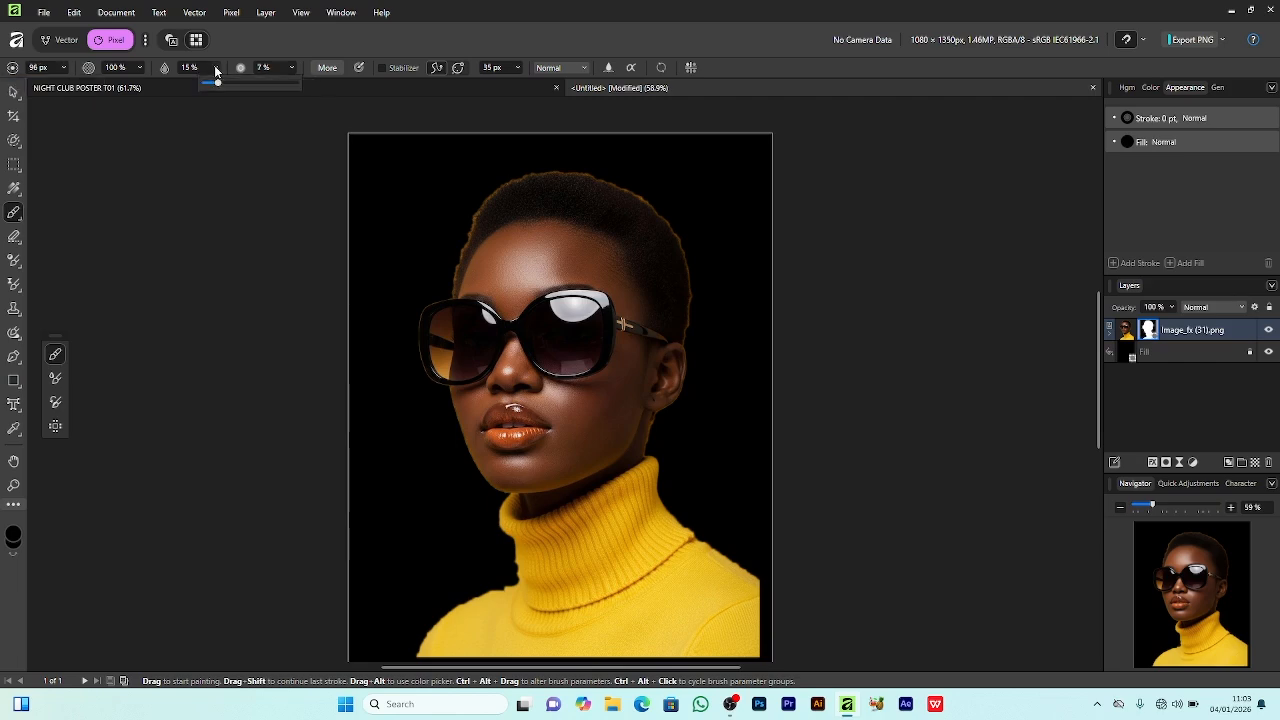
click(183, 91)
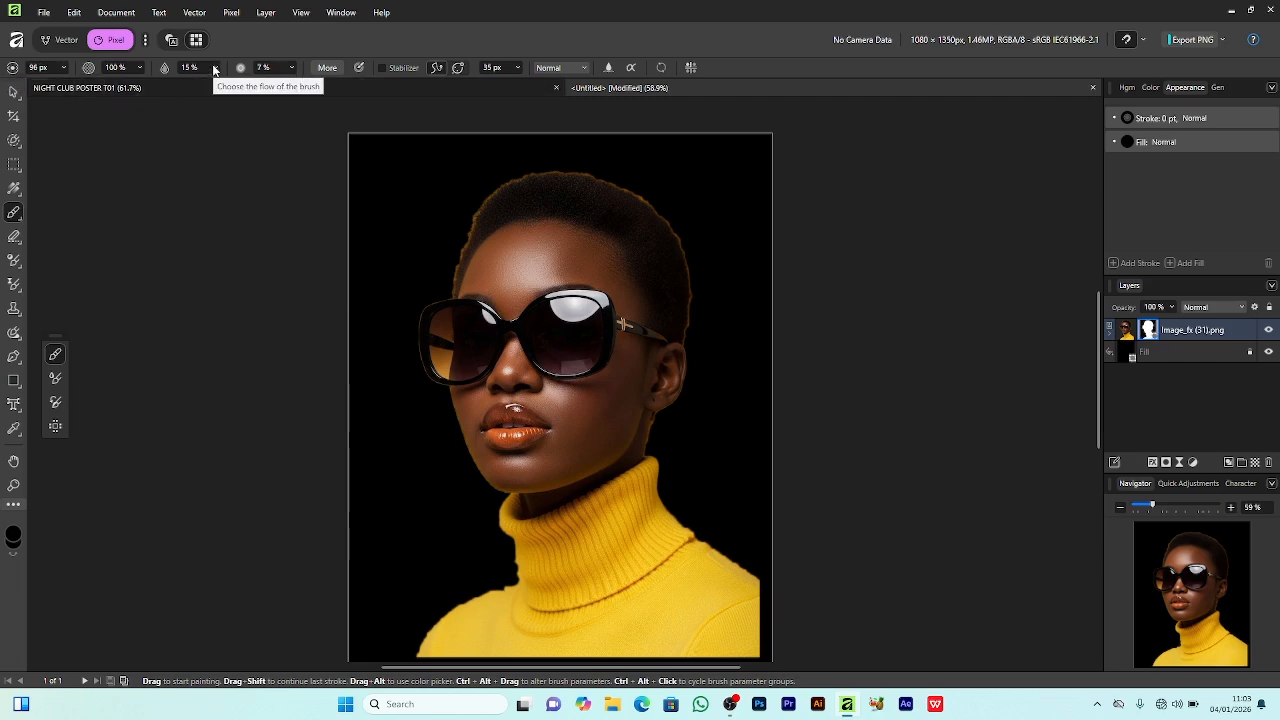
click(215, 69)
click(217, 84)
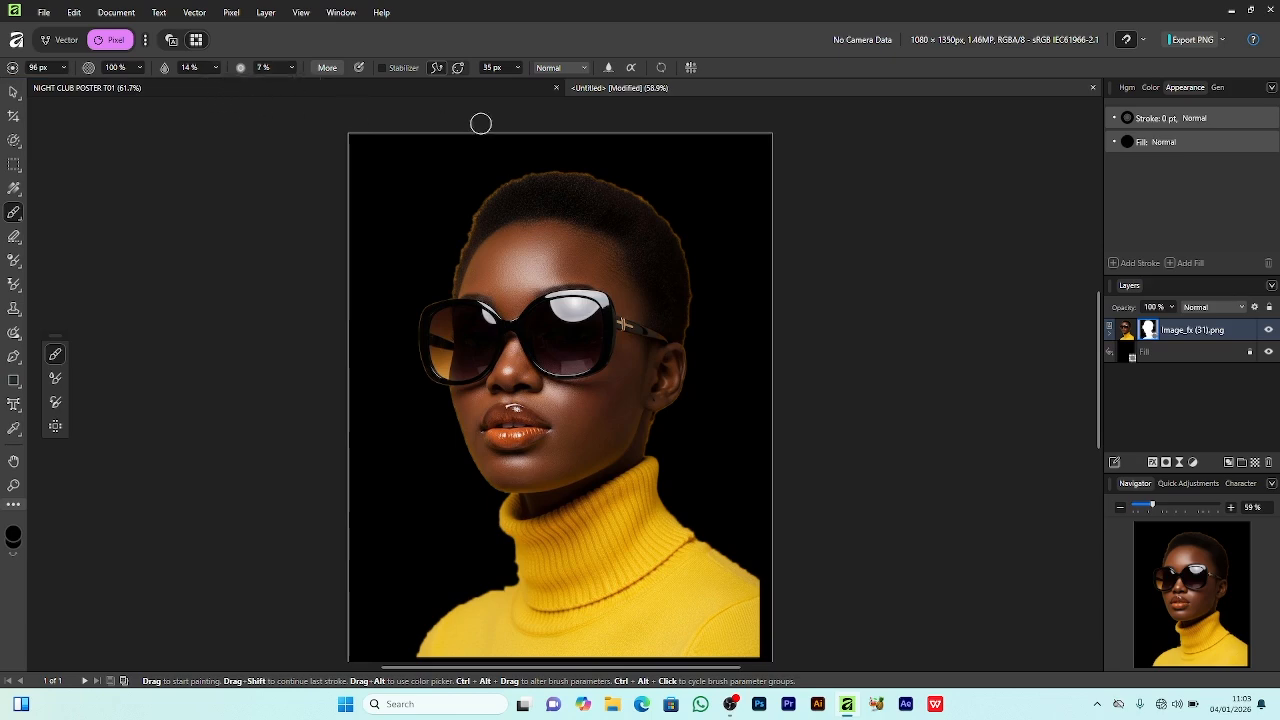
Paint out the yellow fringe around the woman's hair on the mask with a 49 px brush at 26% flow
drag(1152, 507, 1168, 511)
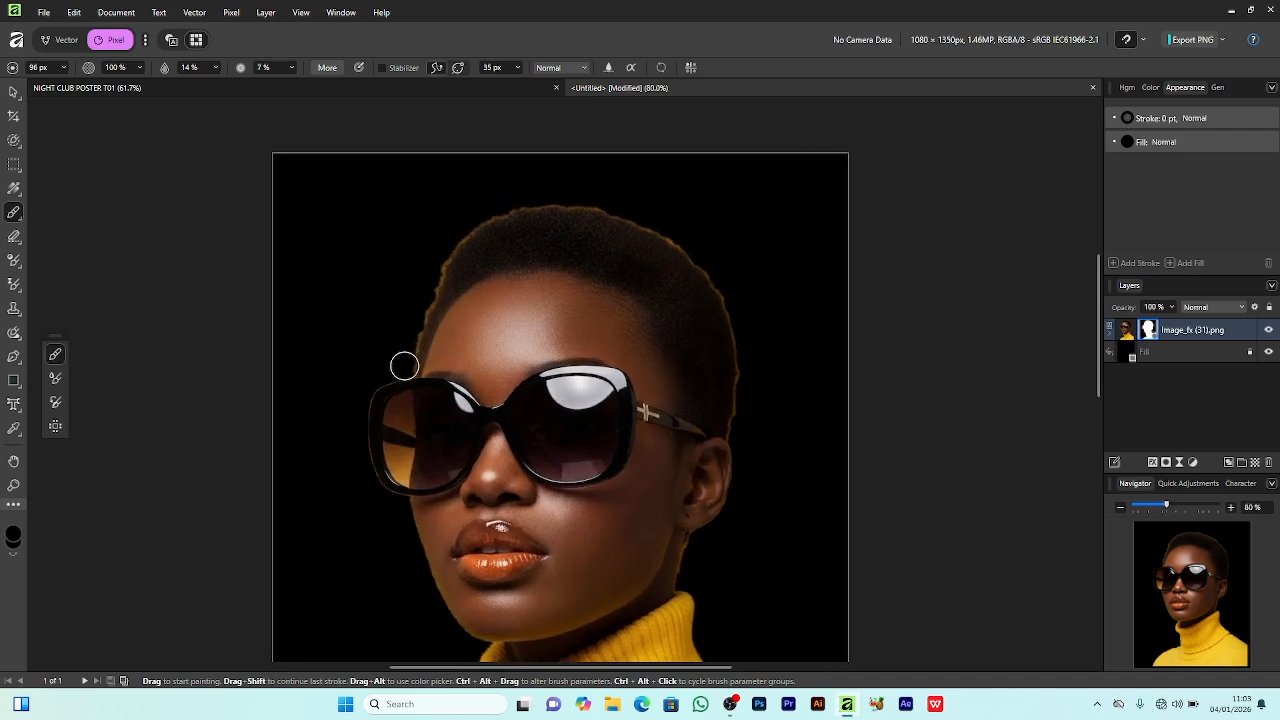
click(64, 67)
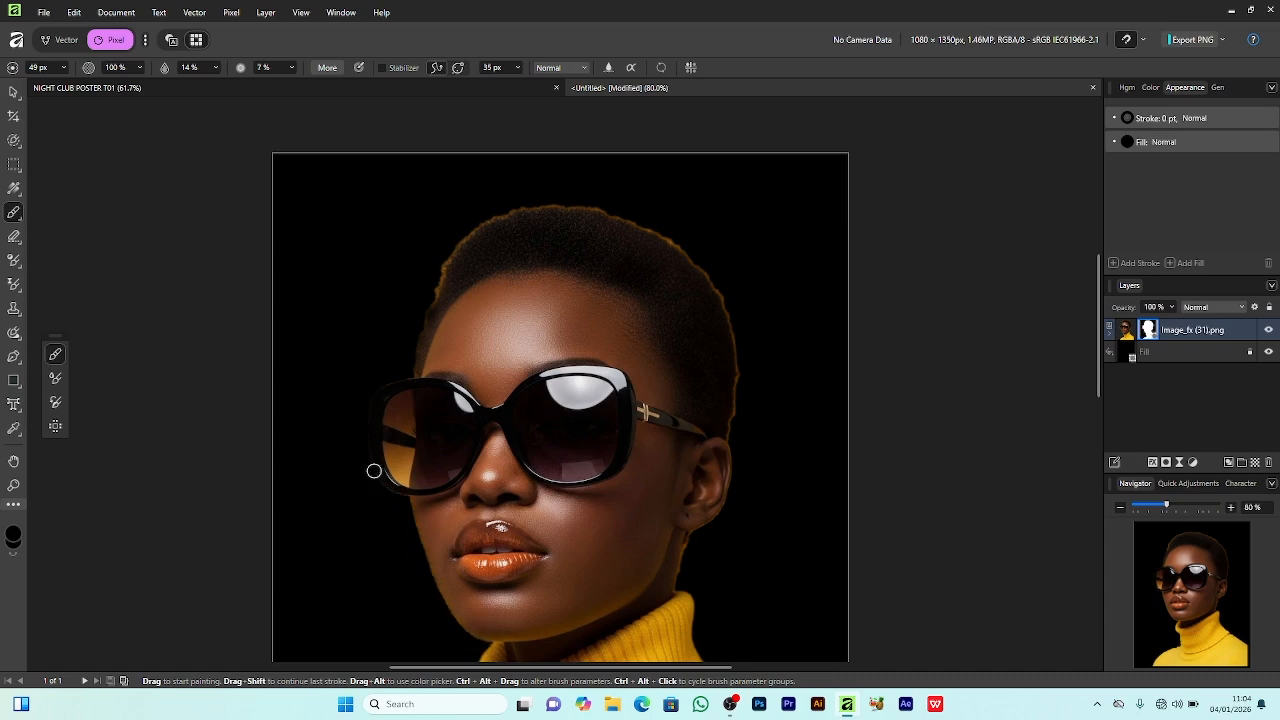
drag(440, 268, 430, 302)
click(215, 68)
drag(217, 83, 229, 83)
mouse_move(451, 252)
mouse_down()
mouse_move(437, 283)
mouse_move(466, 234)
mouse_move(506, 210)
mouse_move(614, 209)
mouse_move(660, 237)
mouse_move(635, 219)
mouse_move(723, 289)
mouse_move(743, 371)
mouse_move(736, 441)
mouse_up()
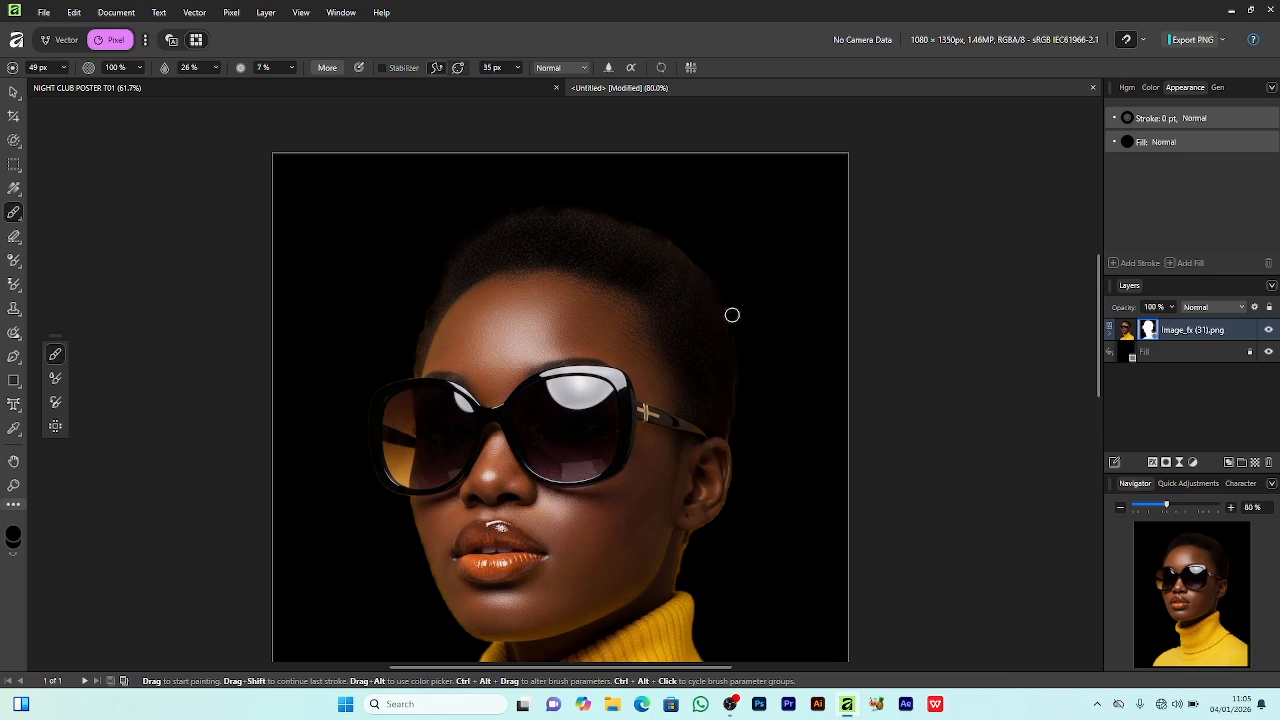
scroll(763, 280, down, 3)
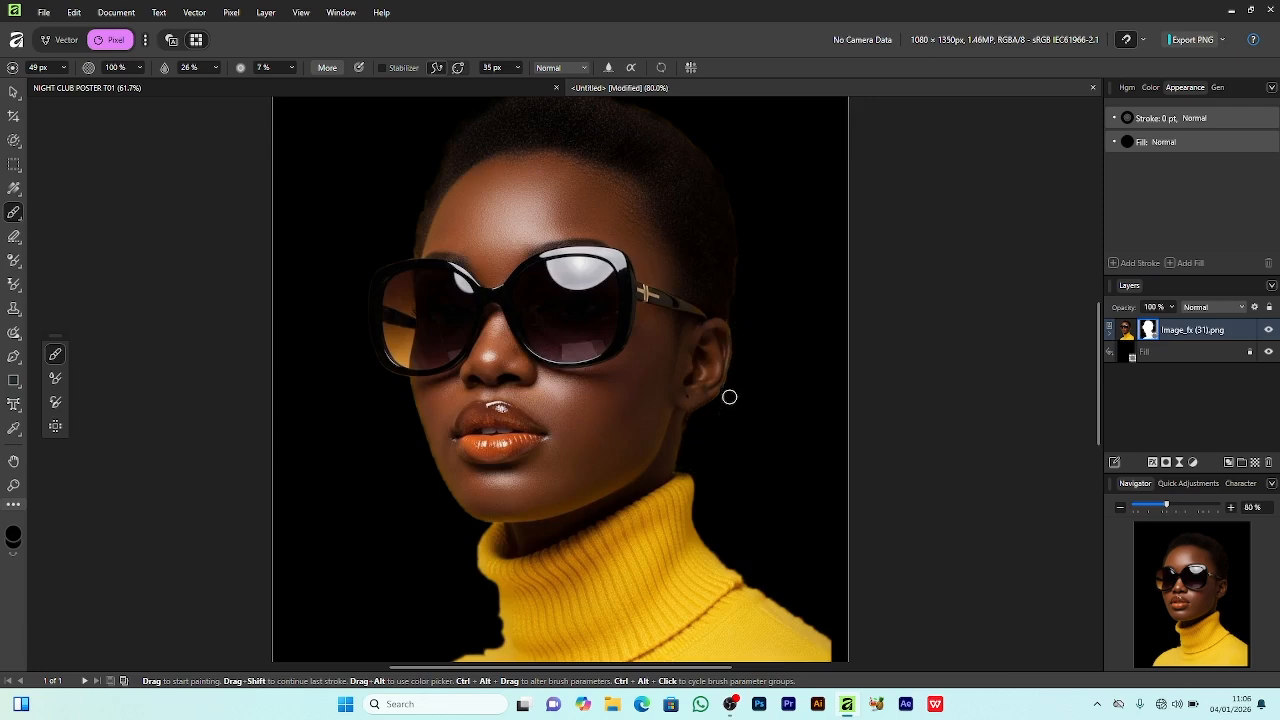
scroll(695, 440, down, 5)
Resize the masked portrait to about 89% and position it centred in the upper part of the page
scroll(640, 143, up, 6)
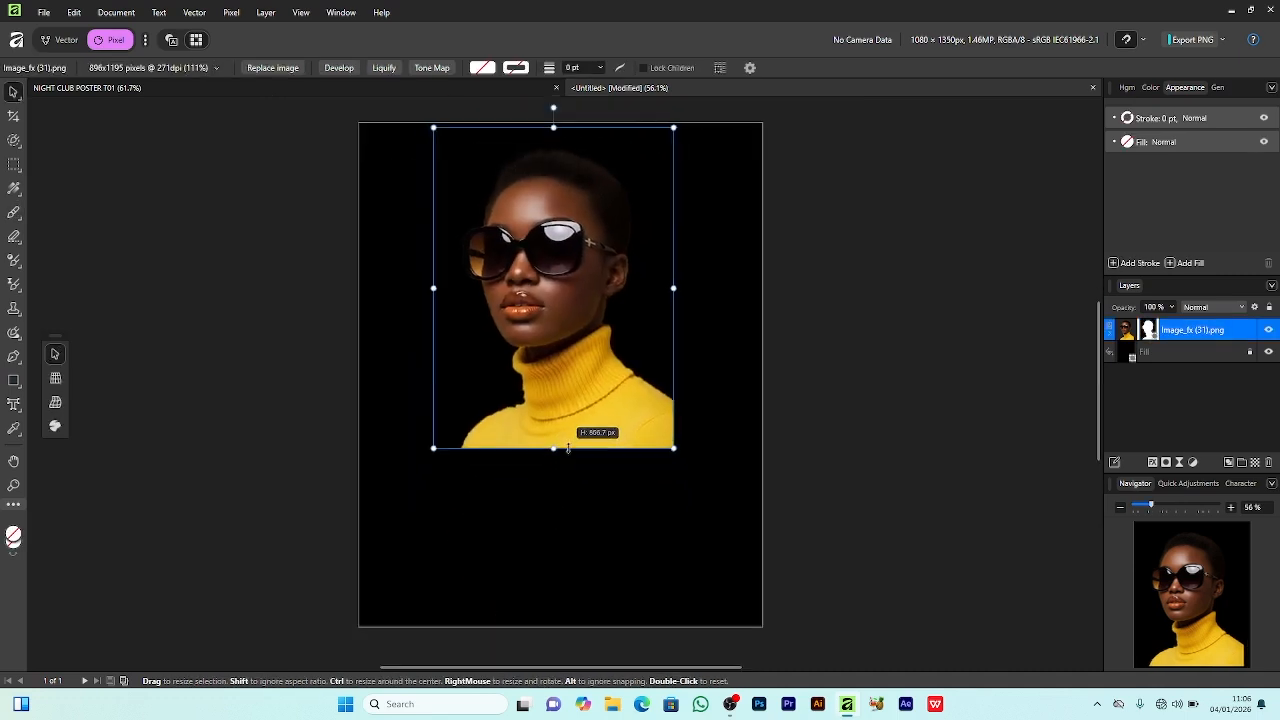
drag(555, 449, 555, 446)
drag(563, 301, 562, 320)
drag(553, 466, 553, 495)
drag(577, 406, 576, 379)
drag(554, 469, 555, 517)
drag(552, 401, 551, 395)
click(861, 366)
click(576, 351)
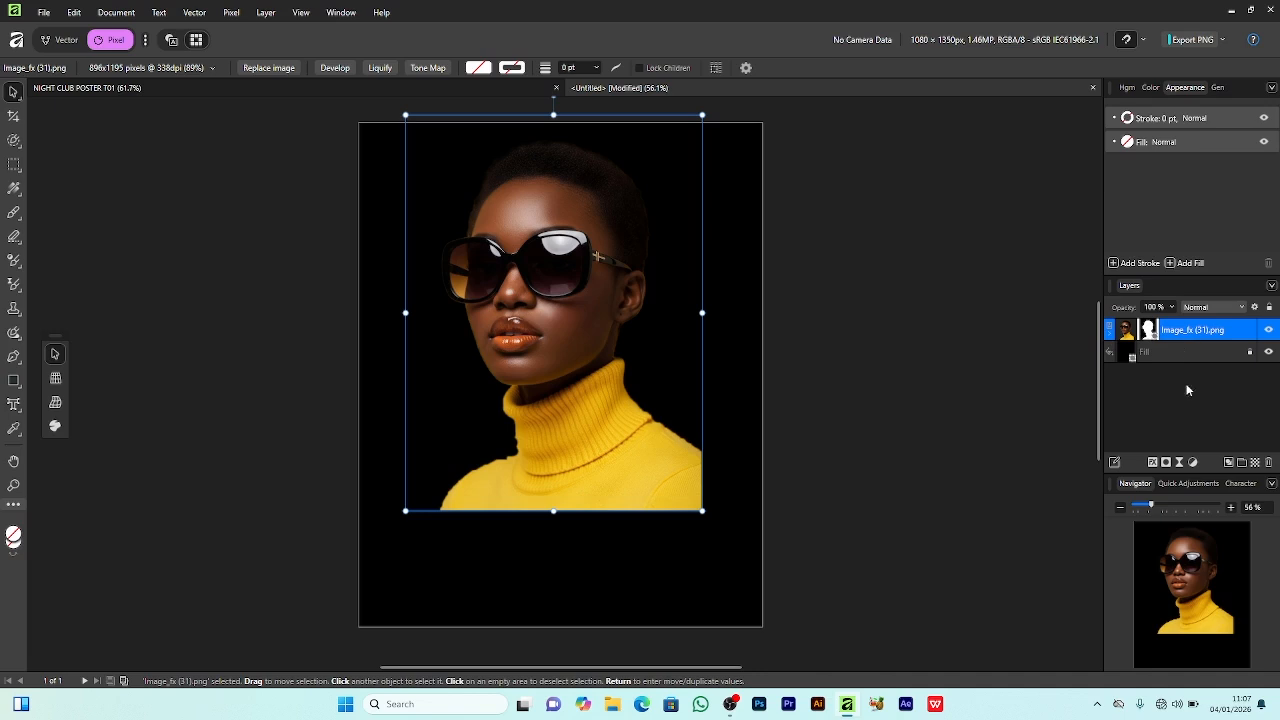
Add a Brightness and Contrast adjustment above the portrait with brightness at 24%
click(1193, 465)
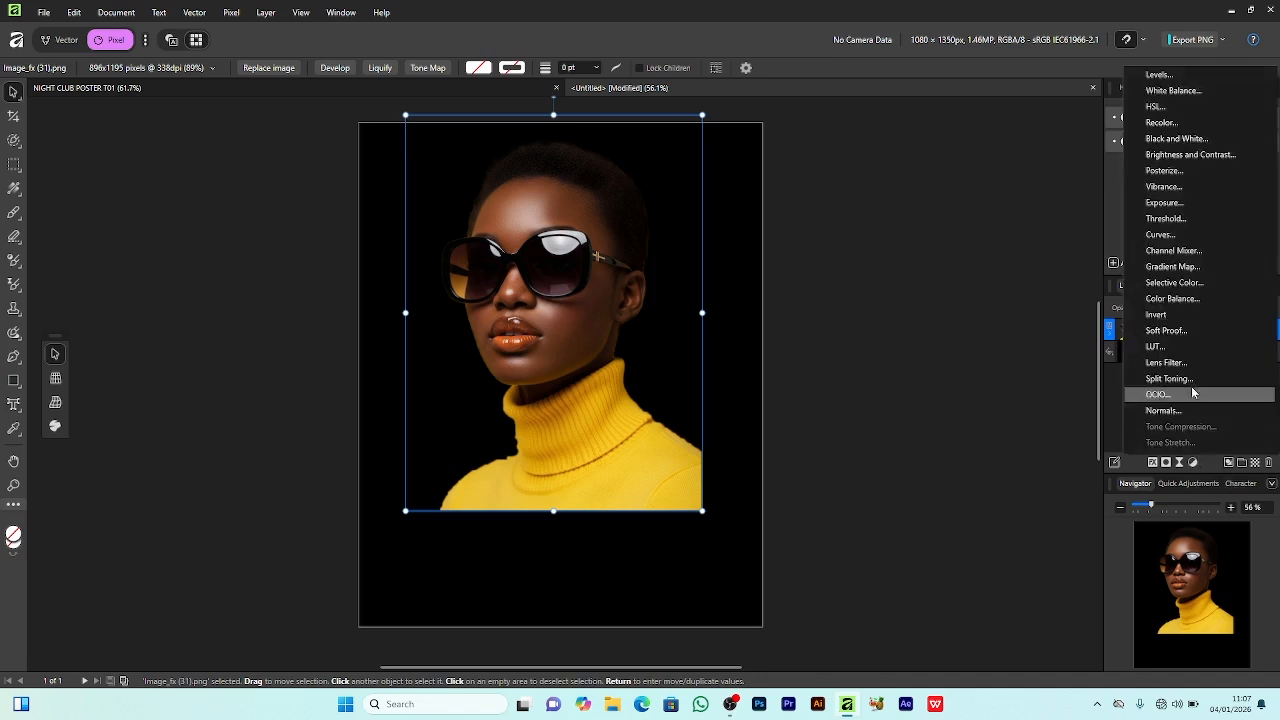
click(1186, 155)
drag(911, 566, 938, 567)
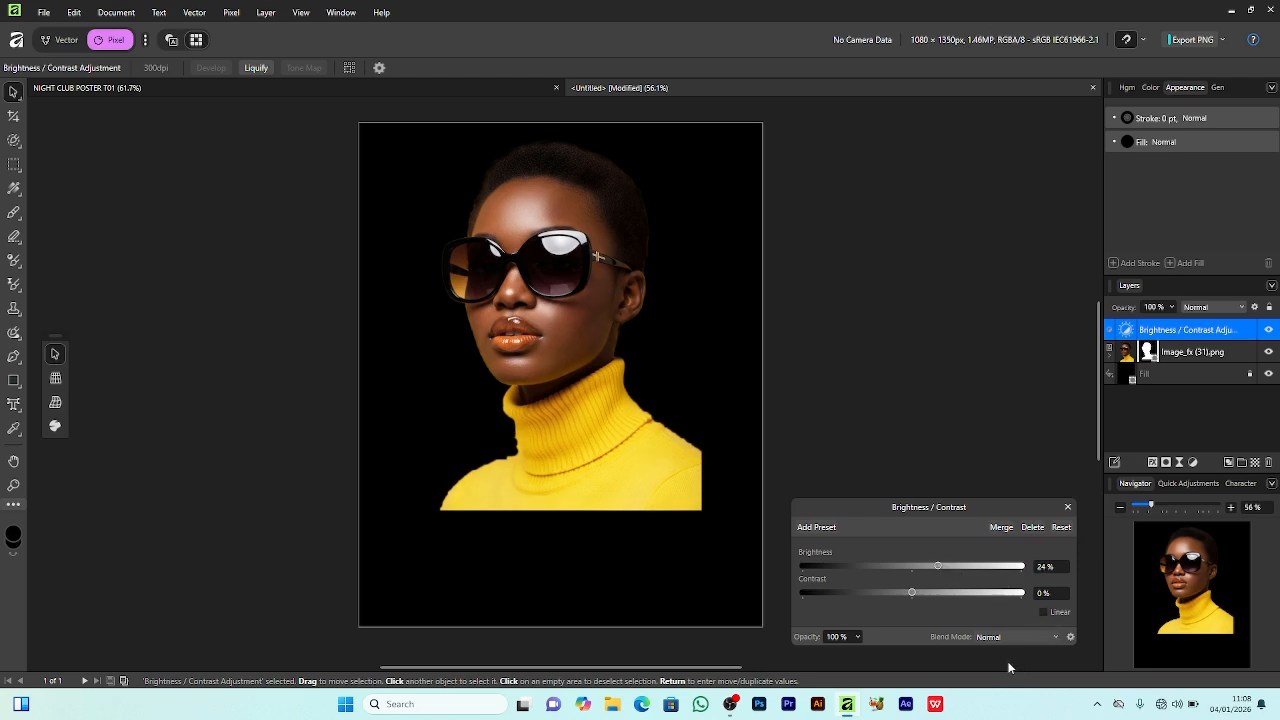
click(1068, 506)
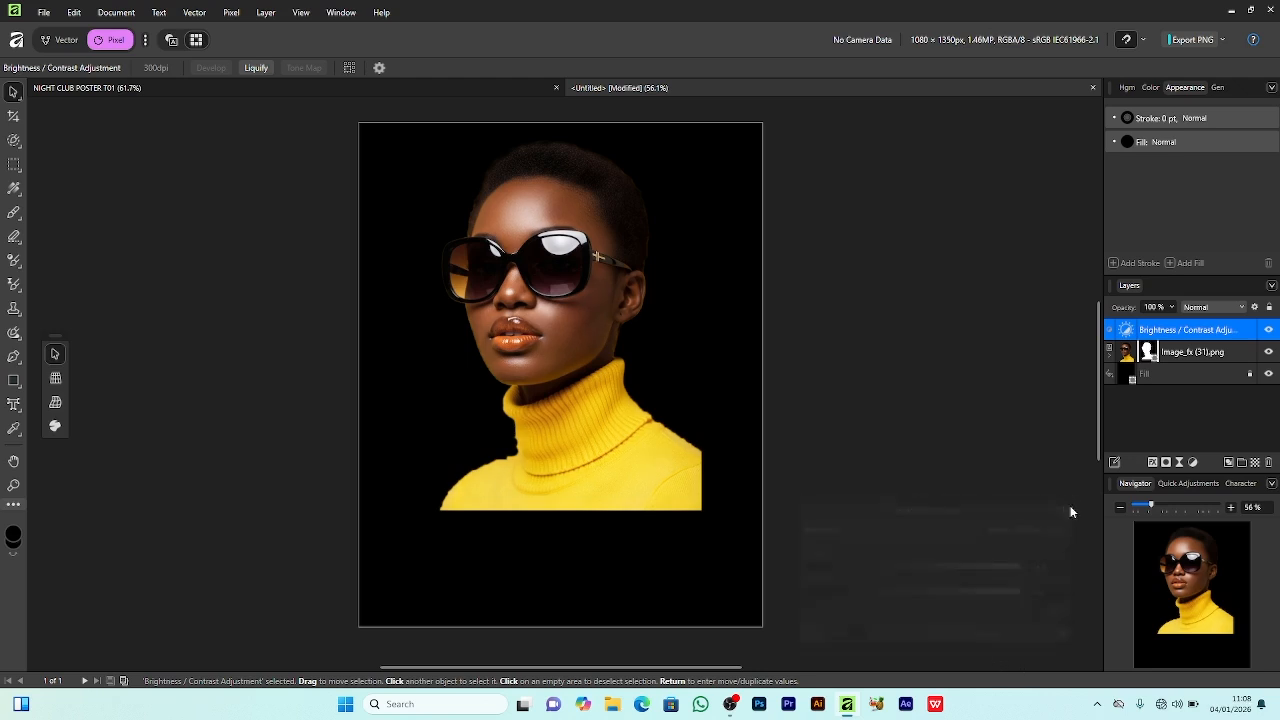
Merge the brightness adjustment and the masked portrait into a single pixel layer
shift+click(1193, 353)
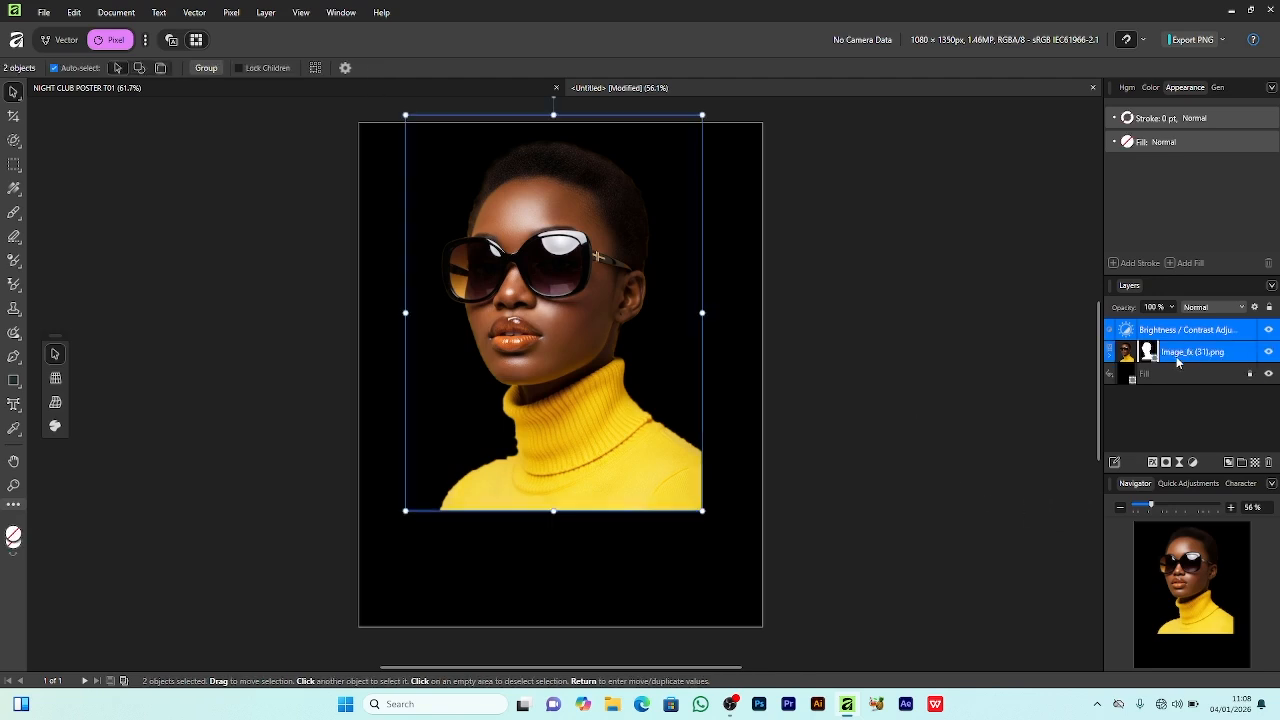
right_click(1178, 362)
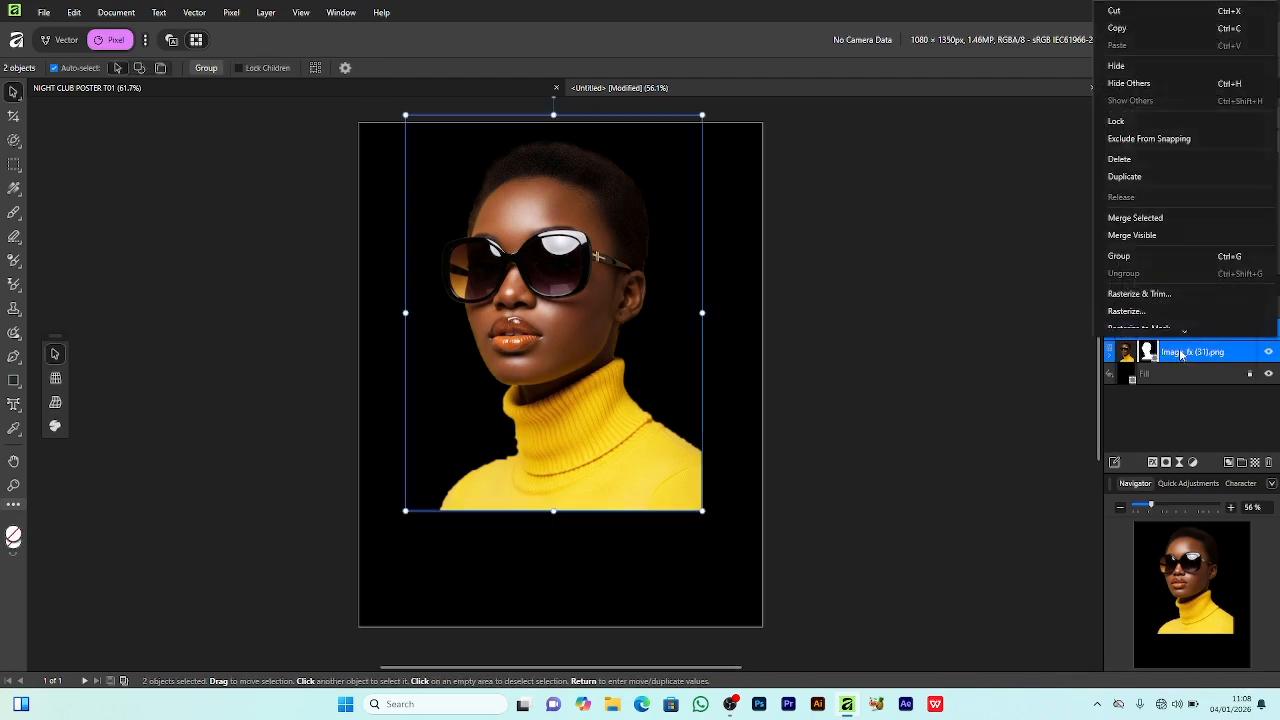
click(1164, 217)
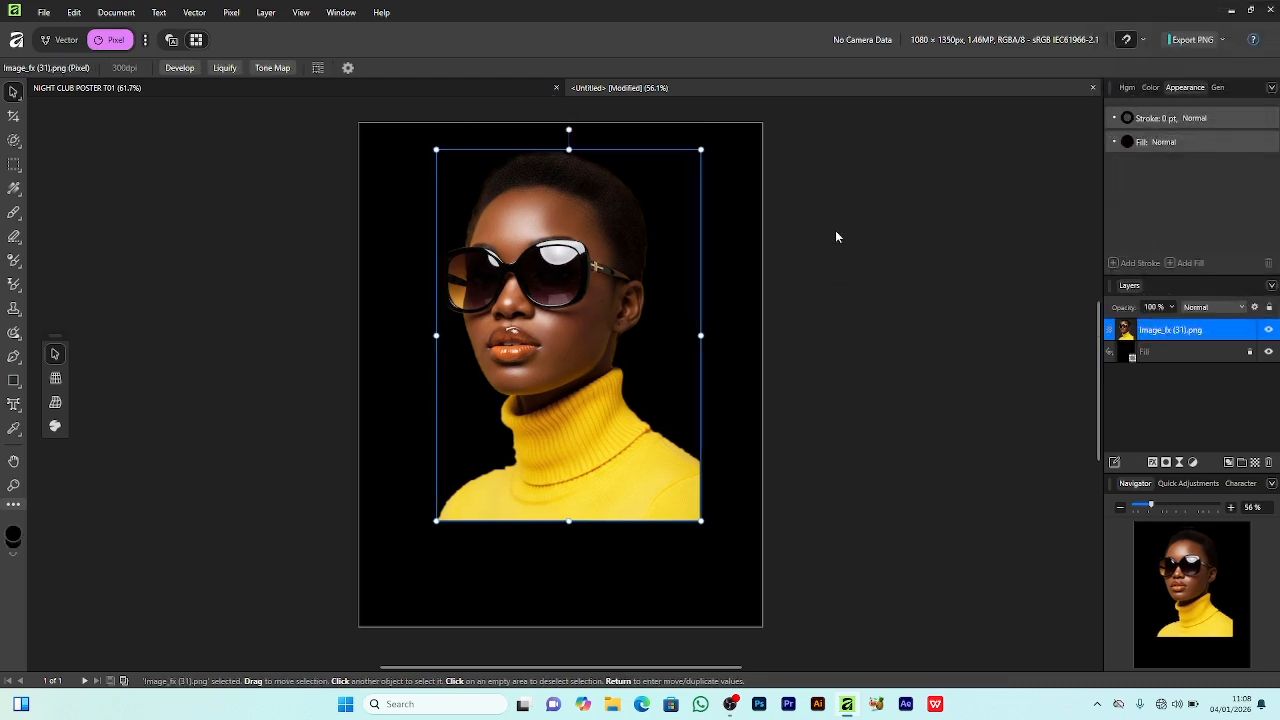
Place the stage-lights image pngwing.com (32).png across the upper part of the page, and order its layer beneath the portrait
click(44, 13)
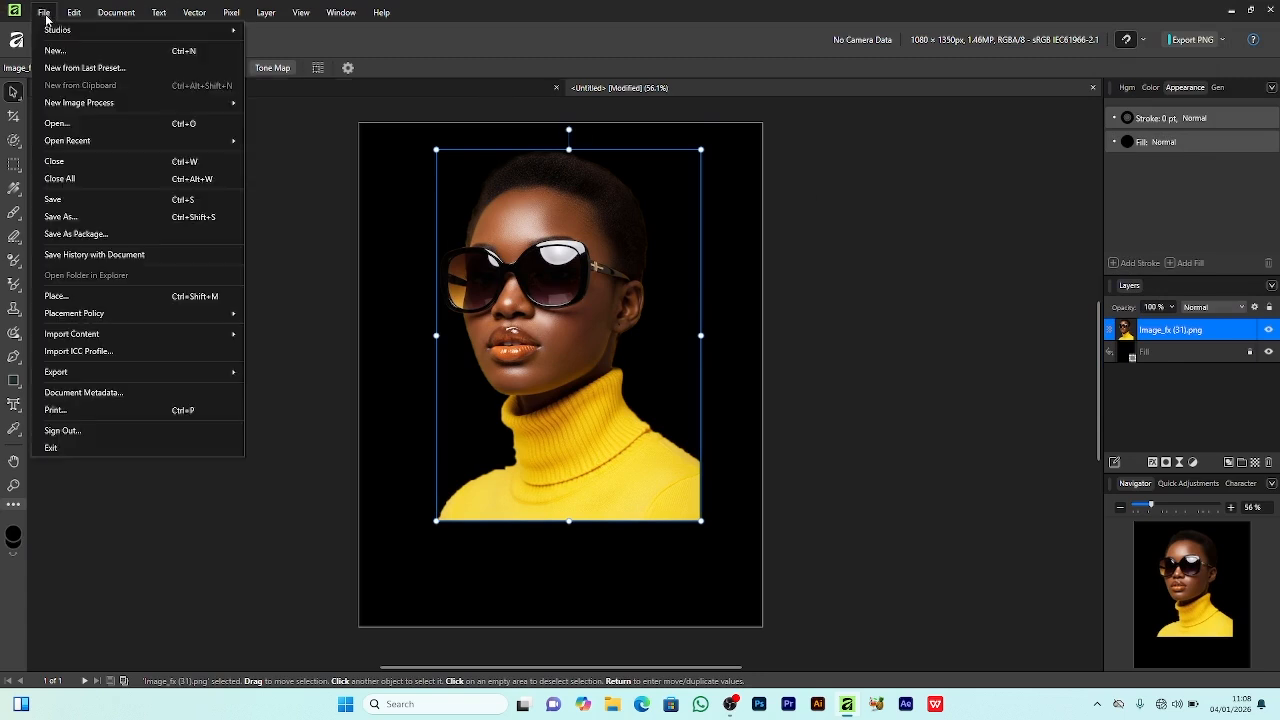
click(55, 296)
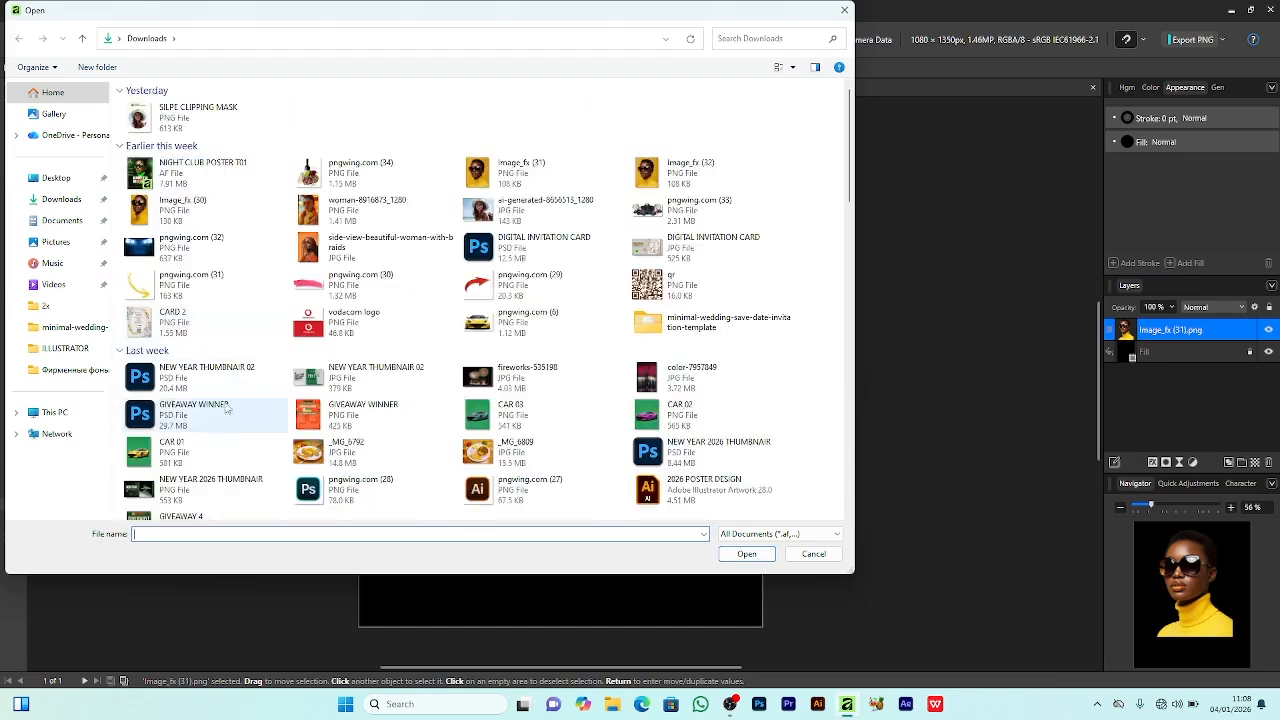
click(340, 172)
click(747, 554)
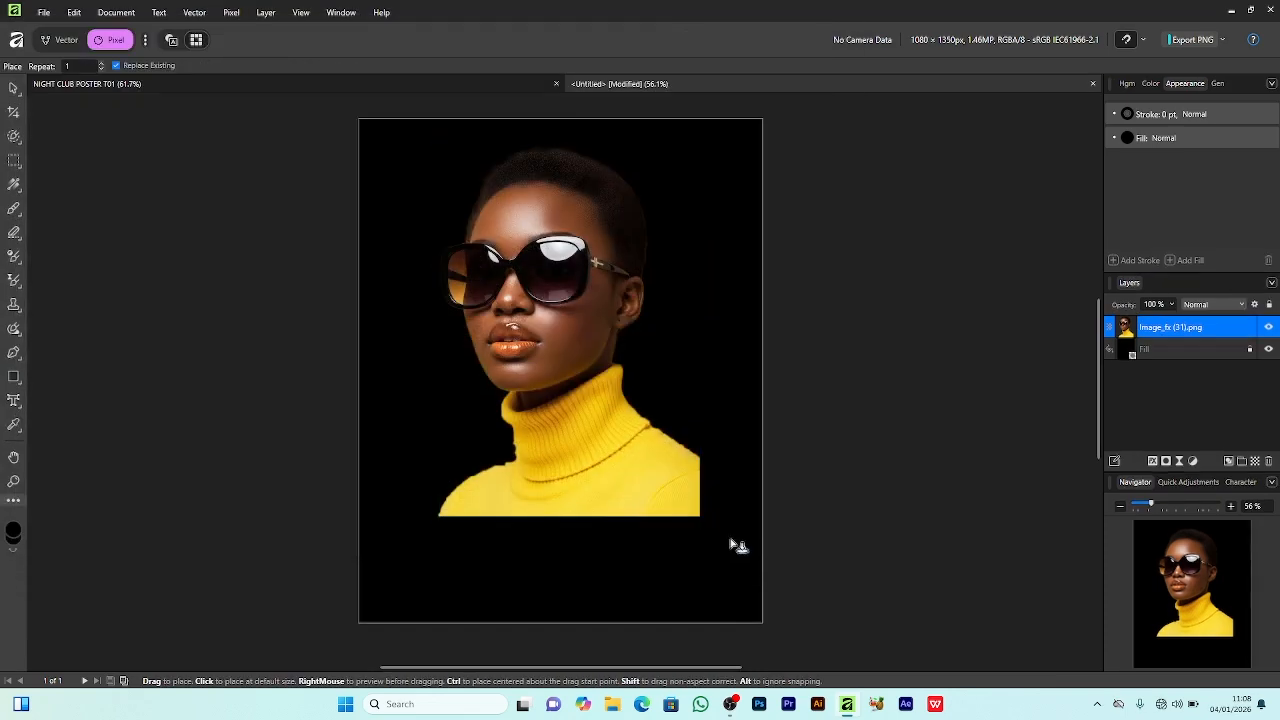
drag(383, 137, 794, 470)
drag(349, 255, 265, 257)
drag(429, 192, 436, 217)
right_click(550, 229)
drag(1215, 331, 1213, 367)
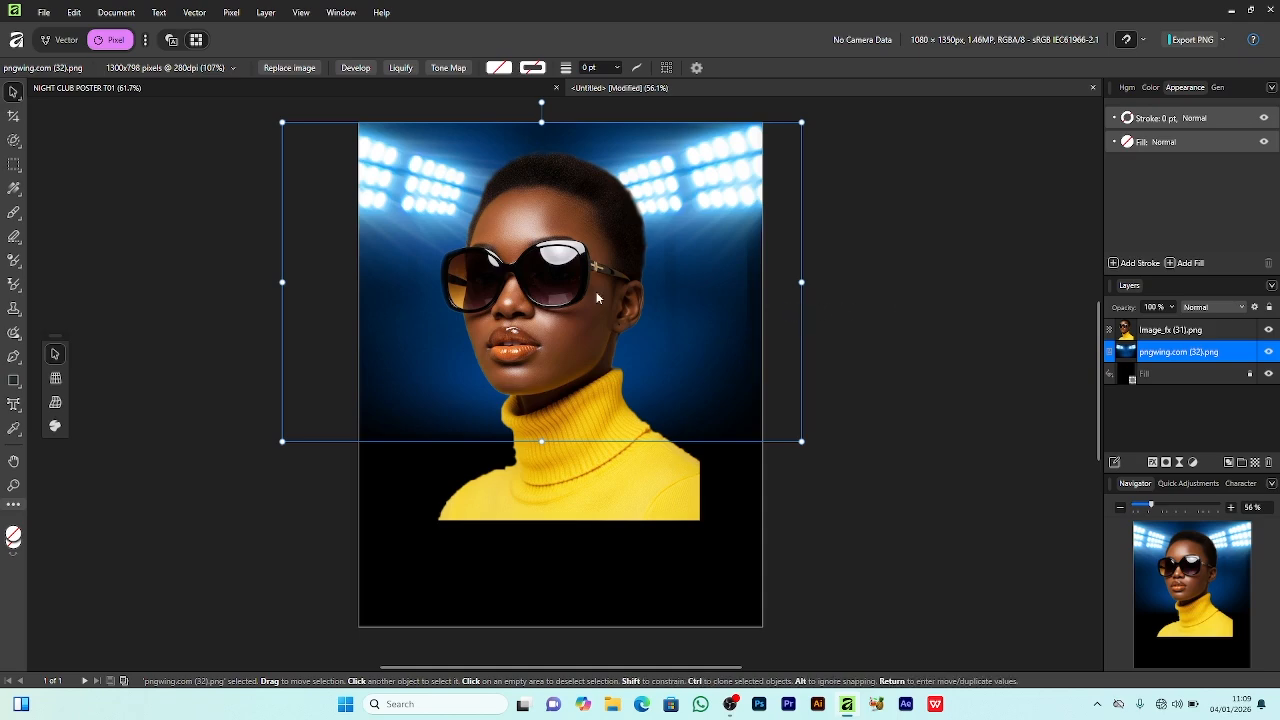
Move the portrait up slightly, and enlarge and reposition the stage-lights image so it extends past both page sides
click(560, 283)
drag(560, 283, 562, 273)
click(750, 262)
drag(801, 282, 834, 283)
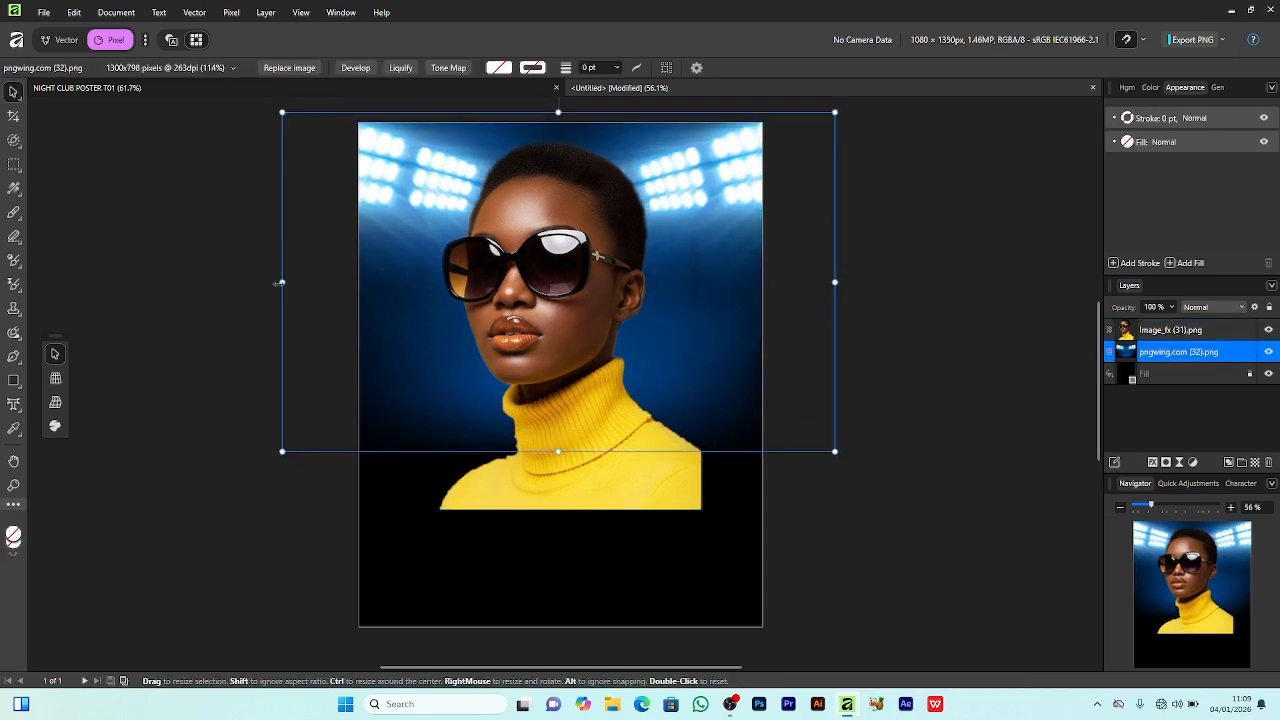
drag(282, 283, 266, 283)
drag(679, 216, 683, 230)
click(968, 228)
Scale the portrait down and move it up between the stage lights, then clear the selection
click(592, 478)
drag(570, 509, 570, 483)
drag(566, 374, 563, 368)
drag(568, 477, 567, 452)
click(847, 371)
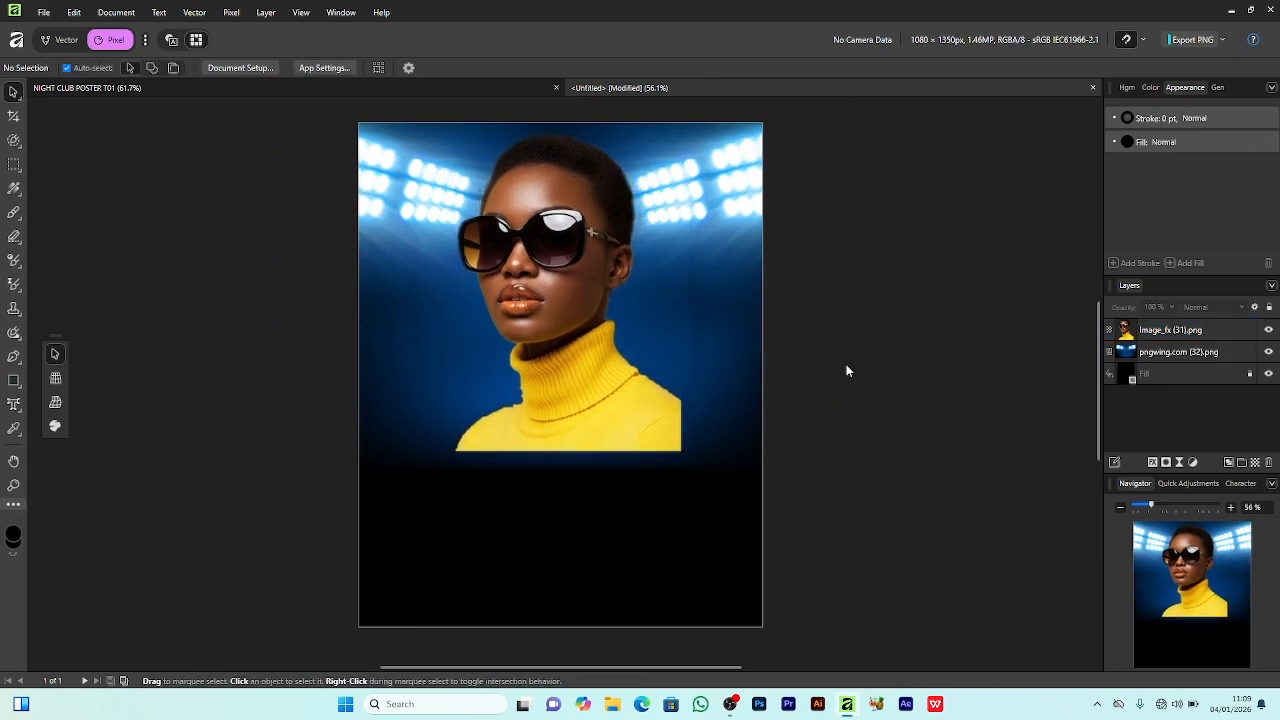
Place the DJ equipment image pngwing.com (33).png across the full page width over the woman
click(44, 12)
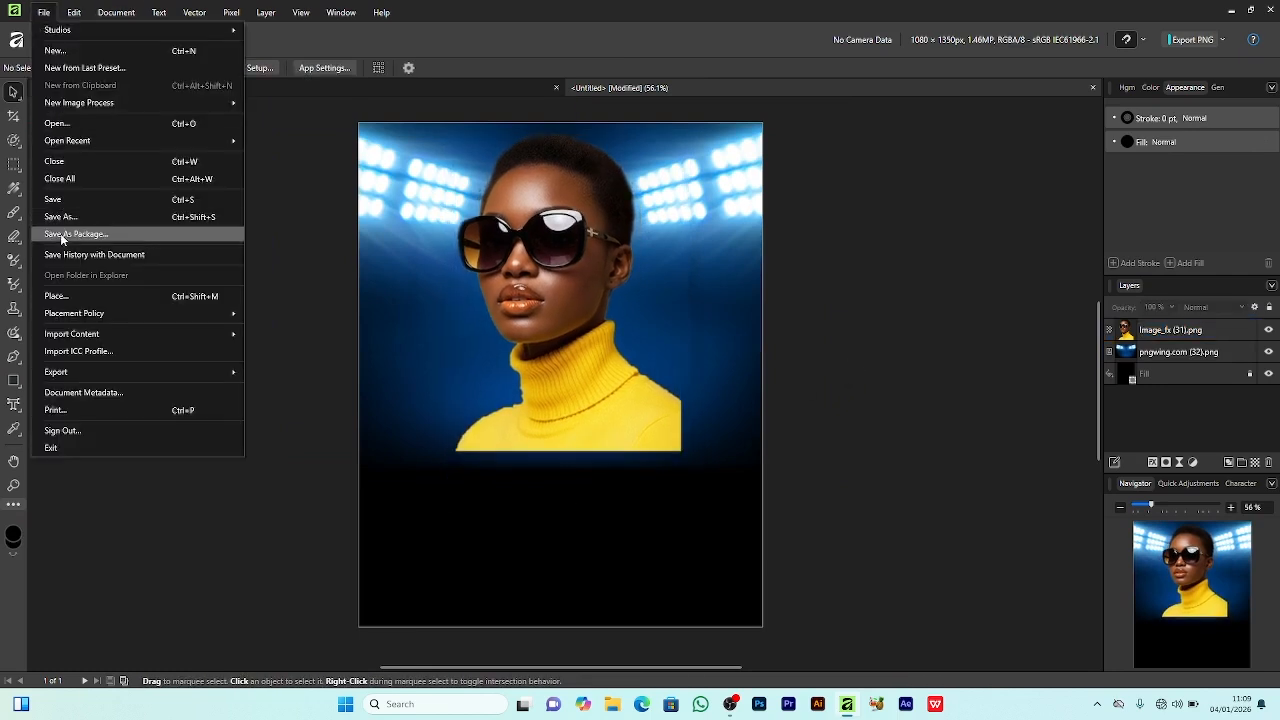
click(72, 296)
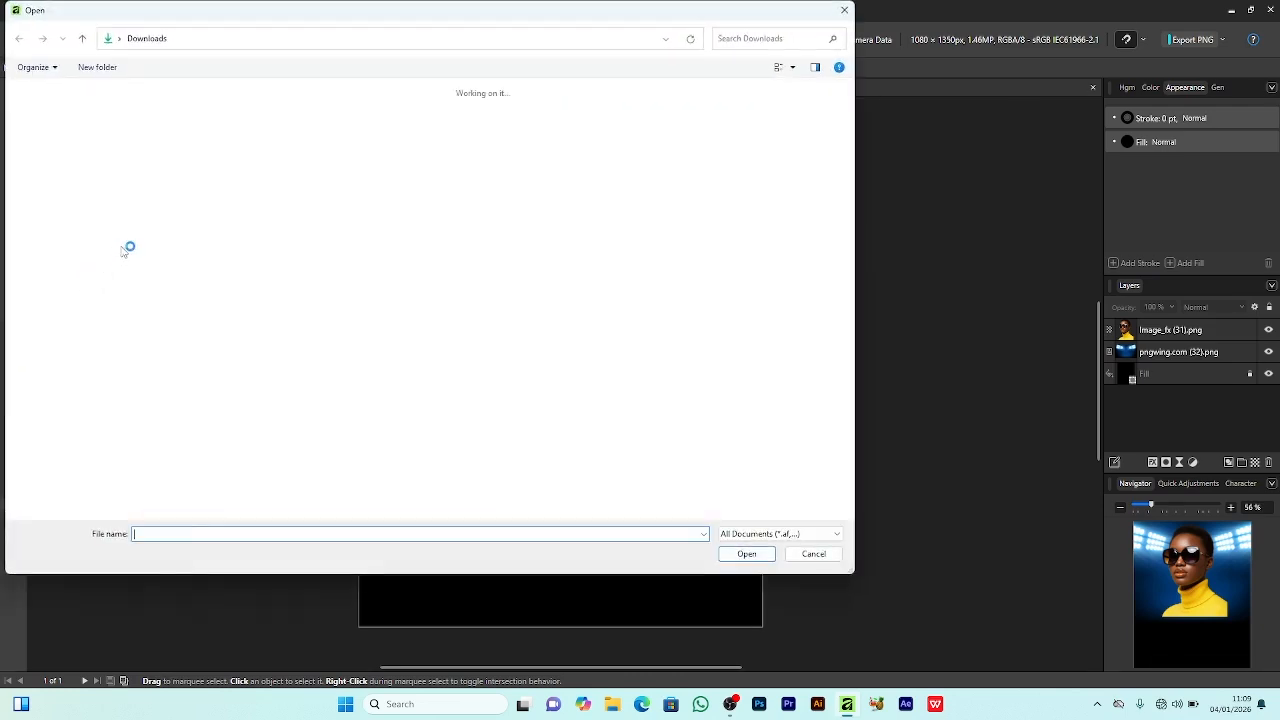
click(655, 208)
click(727, 555)
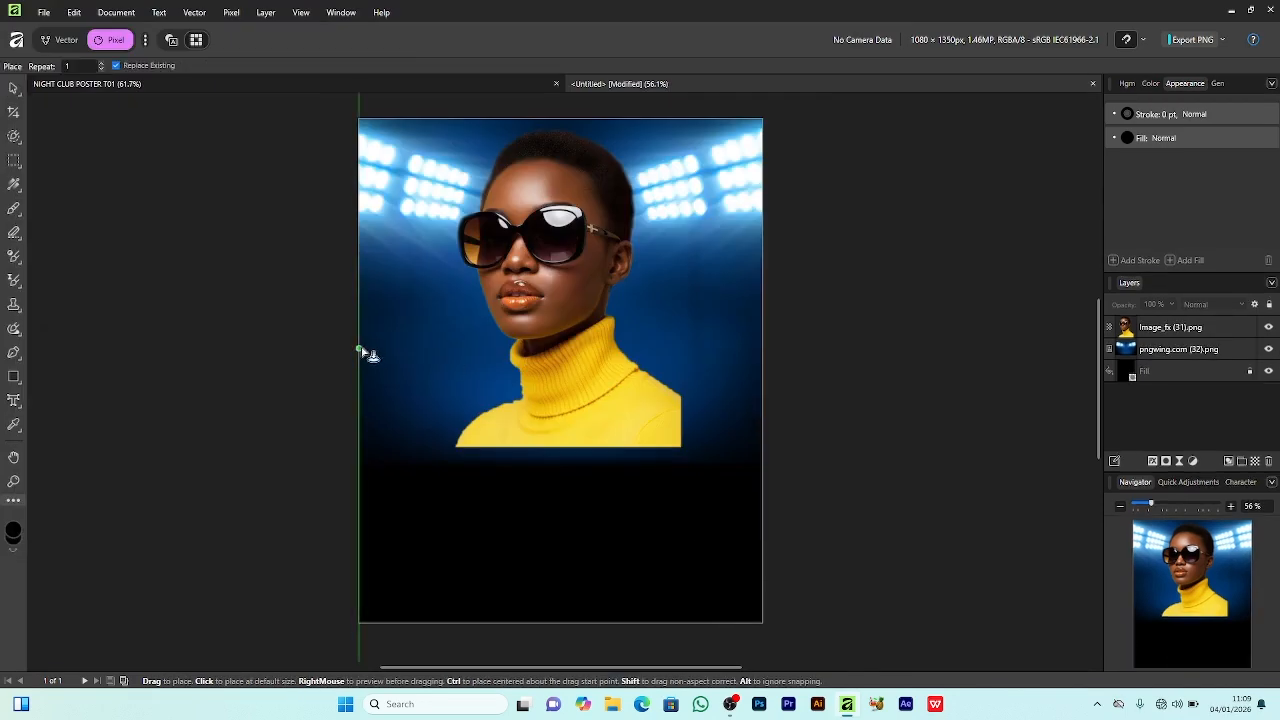
drag(360, 293, 779, 545)
Enlarge the DJ equipment image to 84% so it extends past both page sides, and send it one level behind the portrait
drag(358, 382, 243, 374)
drag(780, 385, 838, 383)
drag(566, 335, 550, 298)
key(ctrl+bracketleft)
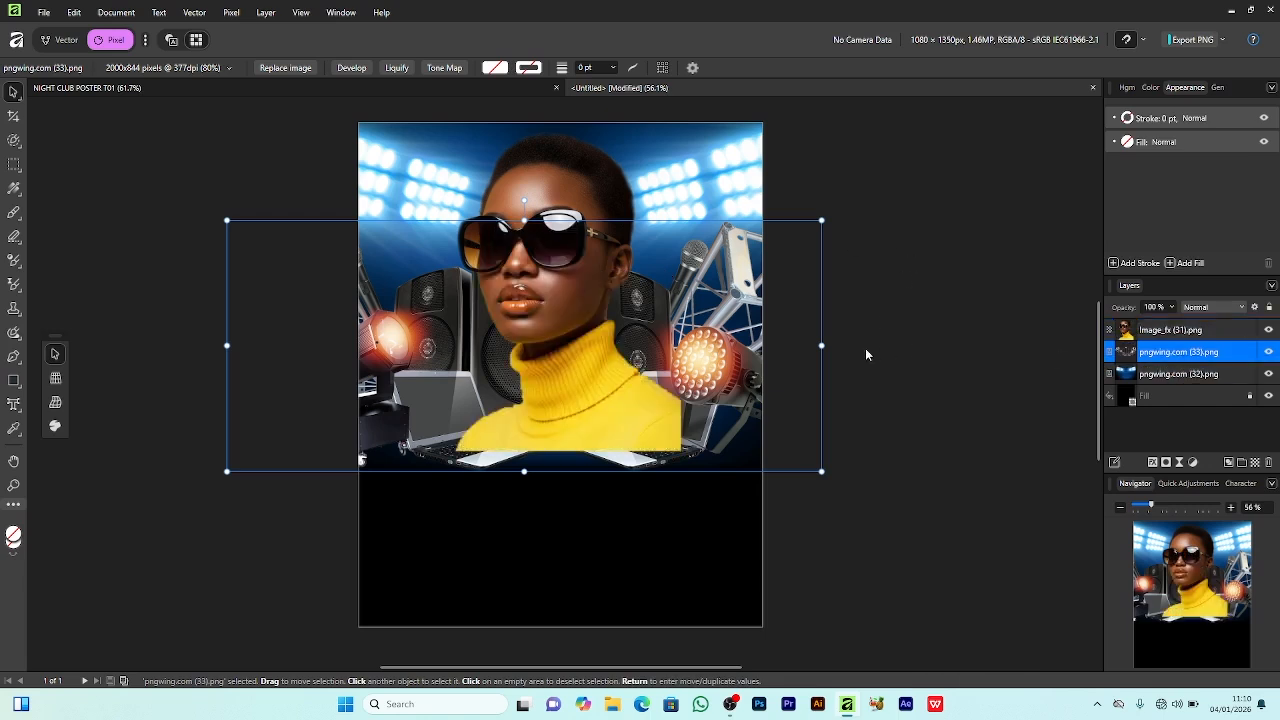
drag(227, 345, 211, 345)
drag(823, 345, 837, 345)
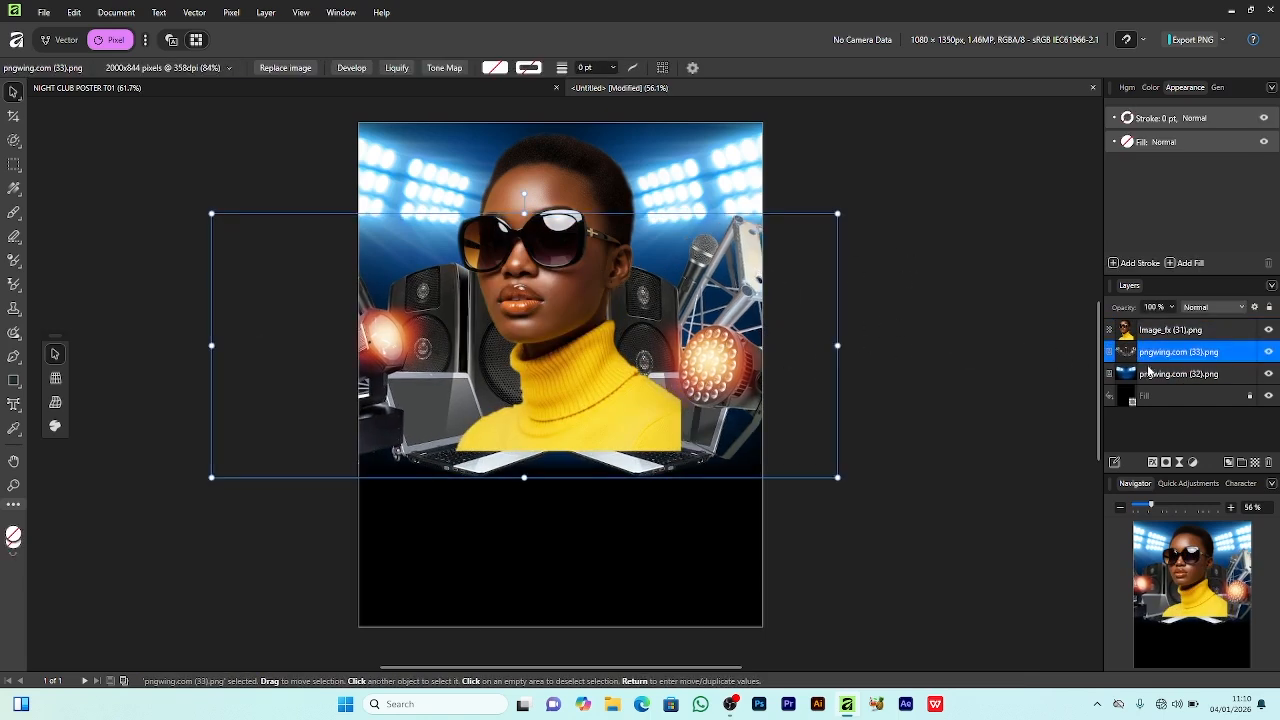
Add an empty mask to the DJ equipment layer and another to the stage-lights layer
click(1166, 463)
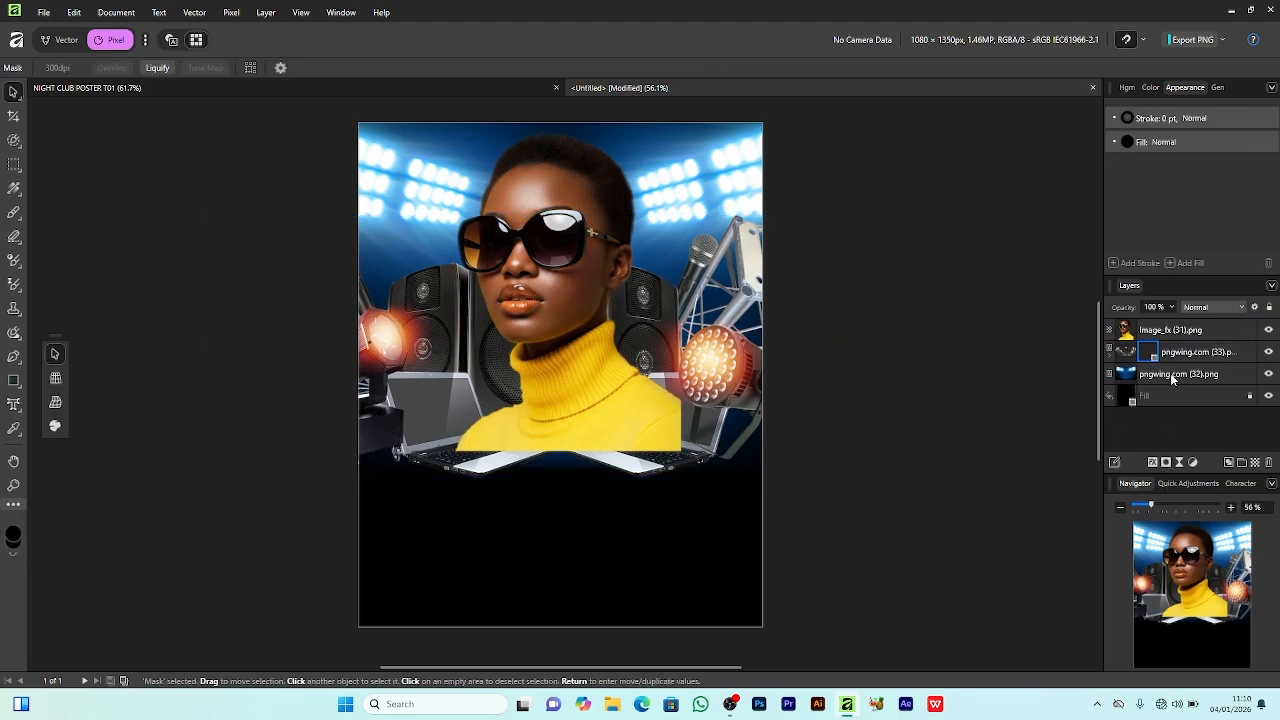
click(1173, 376)
click(1166, 463)
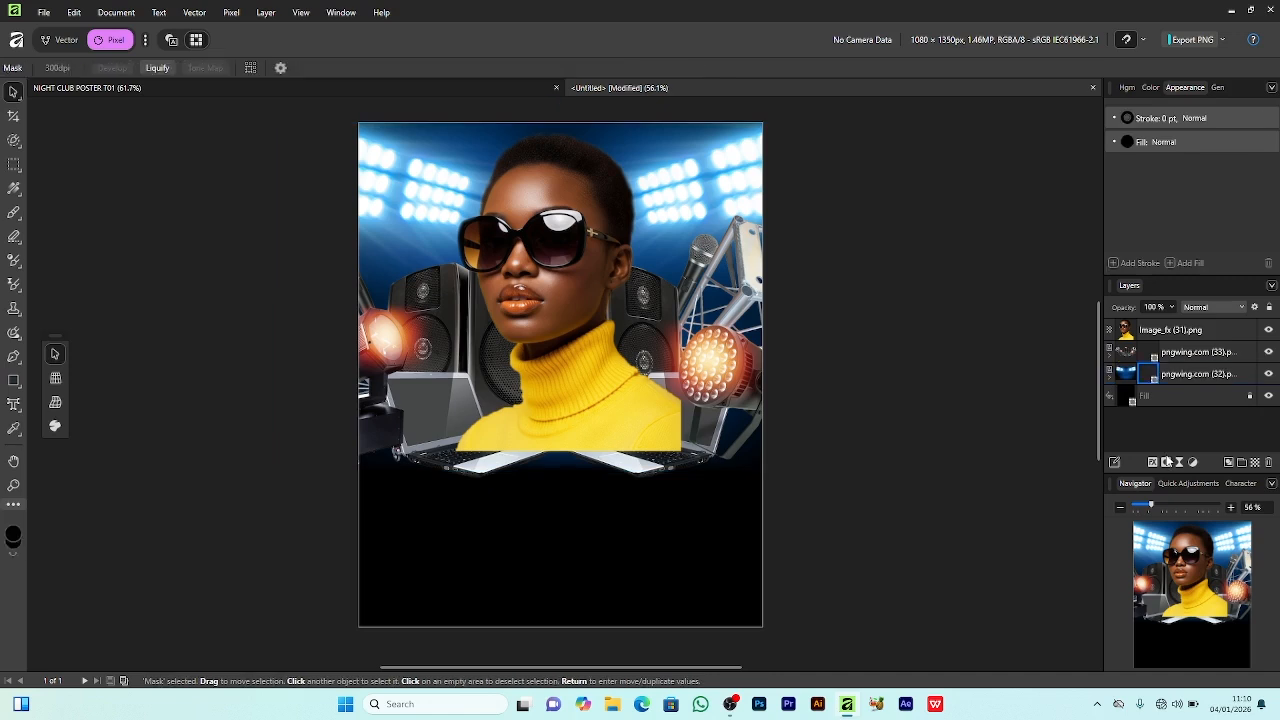
Paint black on the DJ equipment mask with a 690 px brush to fade out the speakers and laptops around the woman
click(1153, 355)
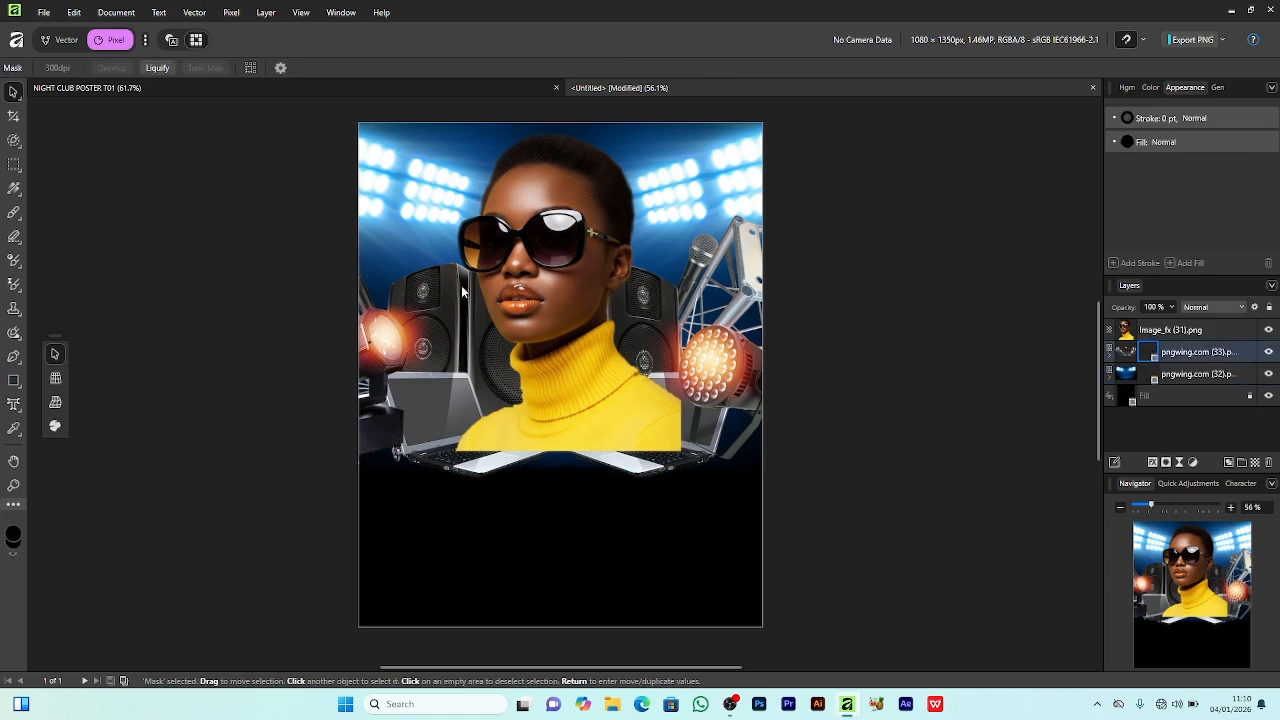
right_click(16, 214)
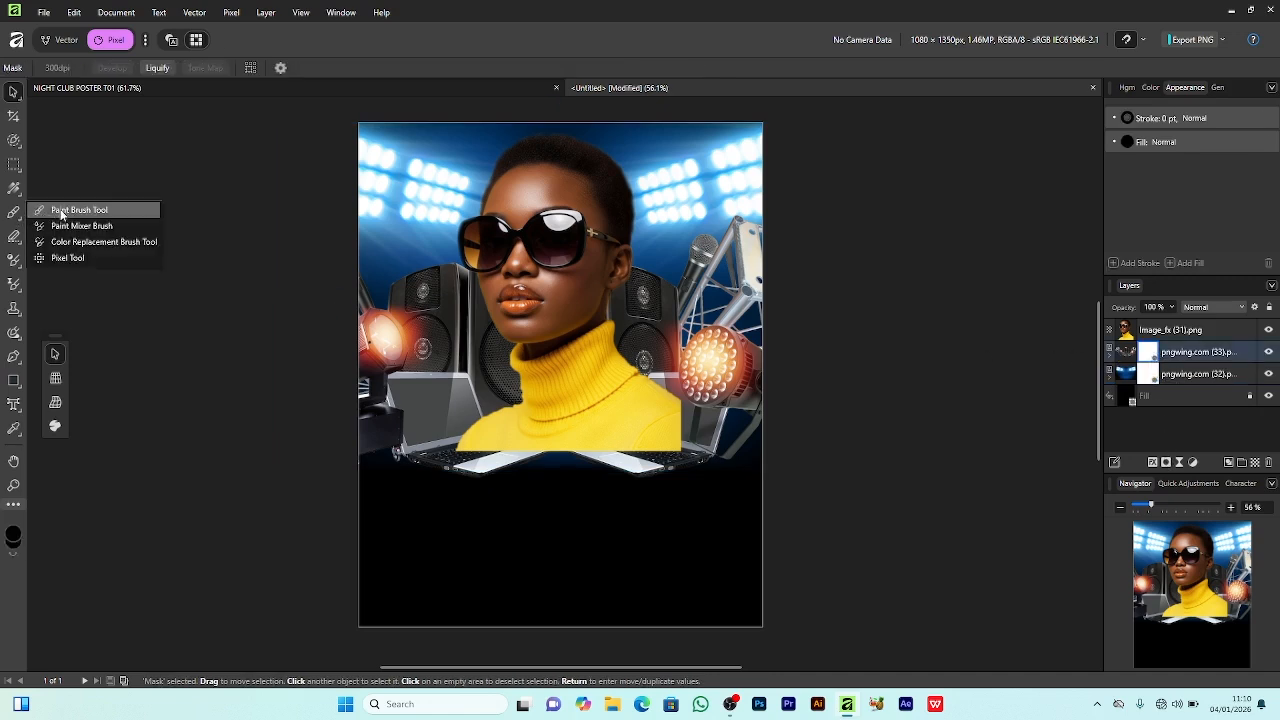
click(61, 211)
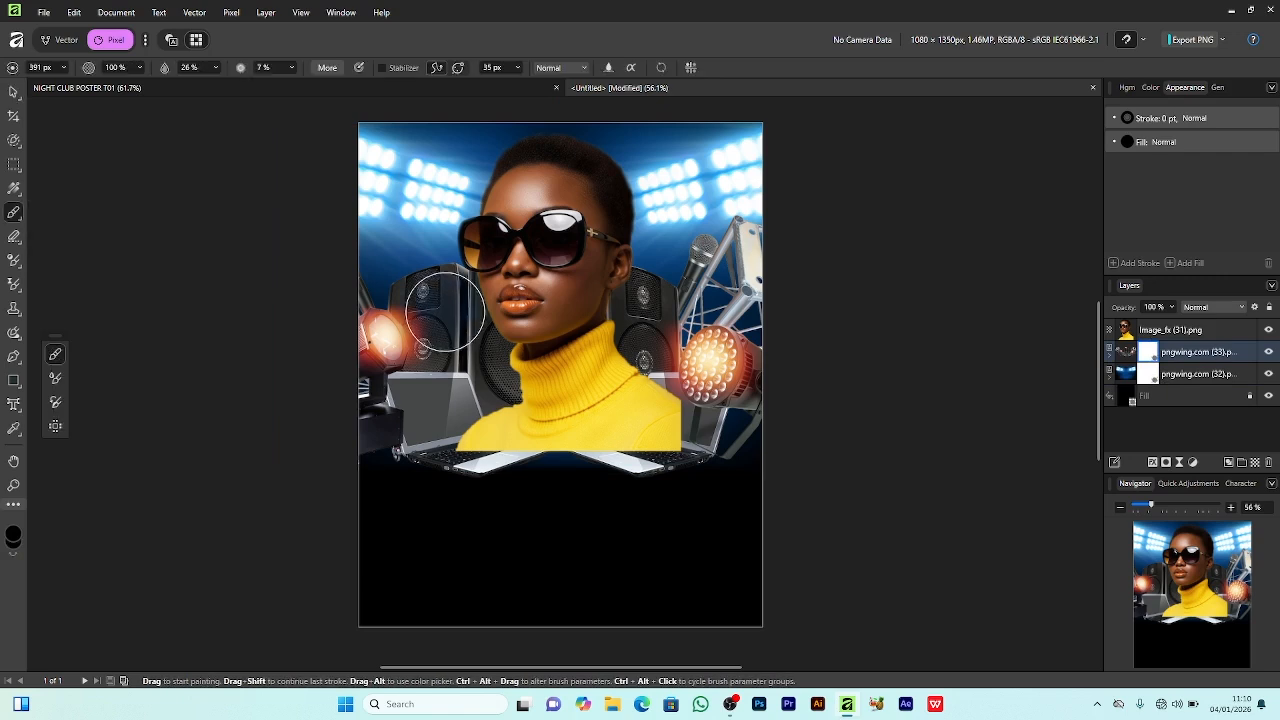
click(65, 68)
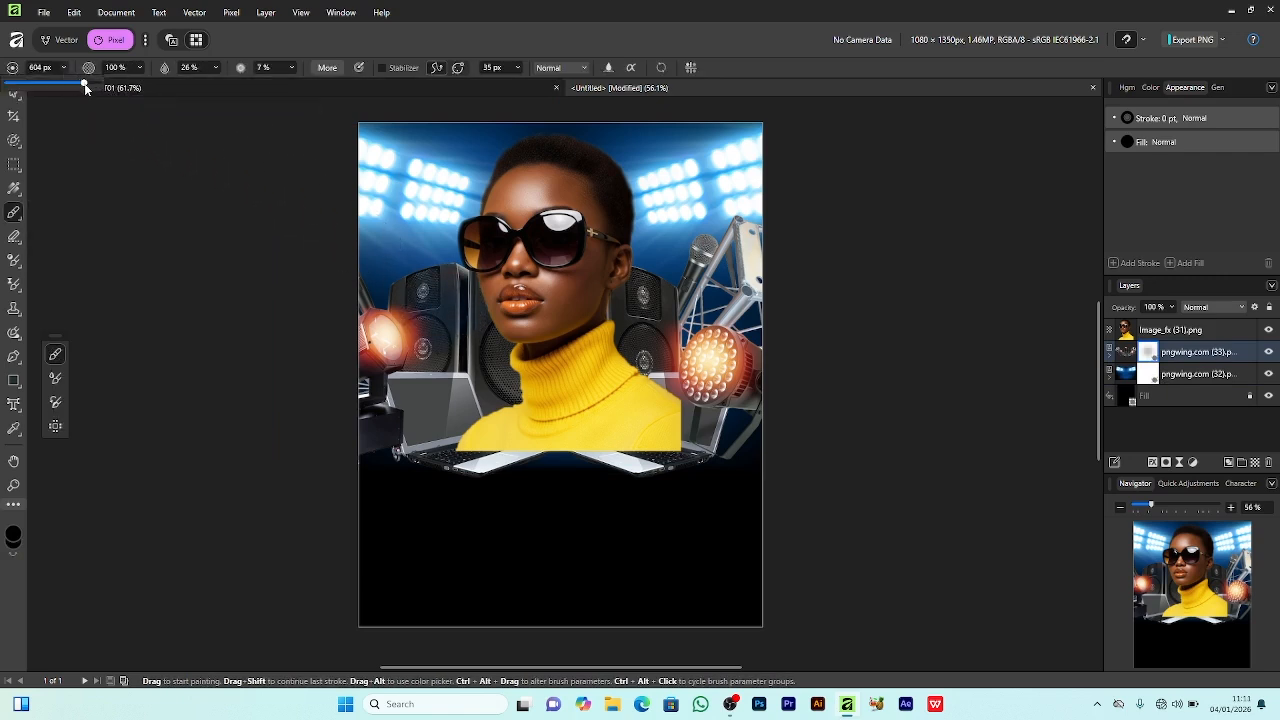
click(489, 347)
mouse_move(491, 343)
mouse_down()
mouse_move(443, 274)
mouse_move(512, 323)
mouse_move(437, 277)
mouse_move(455, 283)
mouse_move(508, 368)
mouse_move(492, 410)
mouse_move(430, 452)
mouse_move(436, 438)
mouse_move(376, 446)
mouse_move(634, 507)
mouse_move(570, 418)
mouse_move(731, 515)
mouse_move(704, 484)
mouse_move(738, 494)
mouse_move(729, 287)
mouse_move(771, 247)
mouse_move(685, 240)
mouse_move(616, 274)
mouse_move(758, 234)
mouse_move(775, 260)
mouse_move(700, 259)
mouse_move(633, 296)
mouse_move(477, 309)
mouse_move(496, 314)
mouse_move(488, 372)
mouse_move(442, 421)
mouse_move(484, 253)
mouse_move(360, 233)
mouse_move(454, 239)
mouse_move(551, 312)
mouse_move(590, 378)
mouse_move(526, 481)
mouse_move(407, 473)
mouse_move(487, 508)
mouse_move(558, 479)
mouse_up()
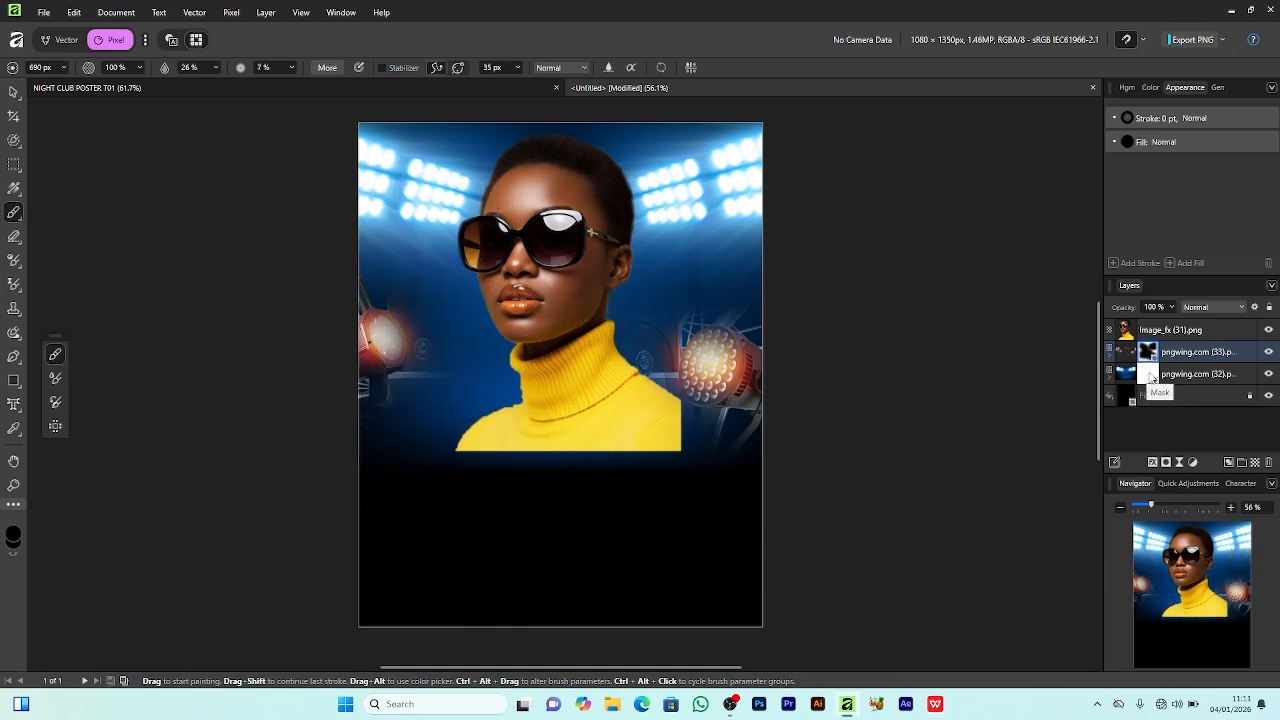
Paint black on the stage-lights mask to fade the lower part of the lights image into the black background
click(1152, 377)
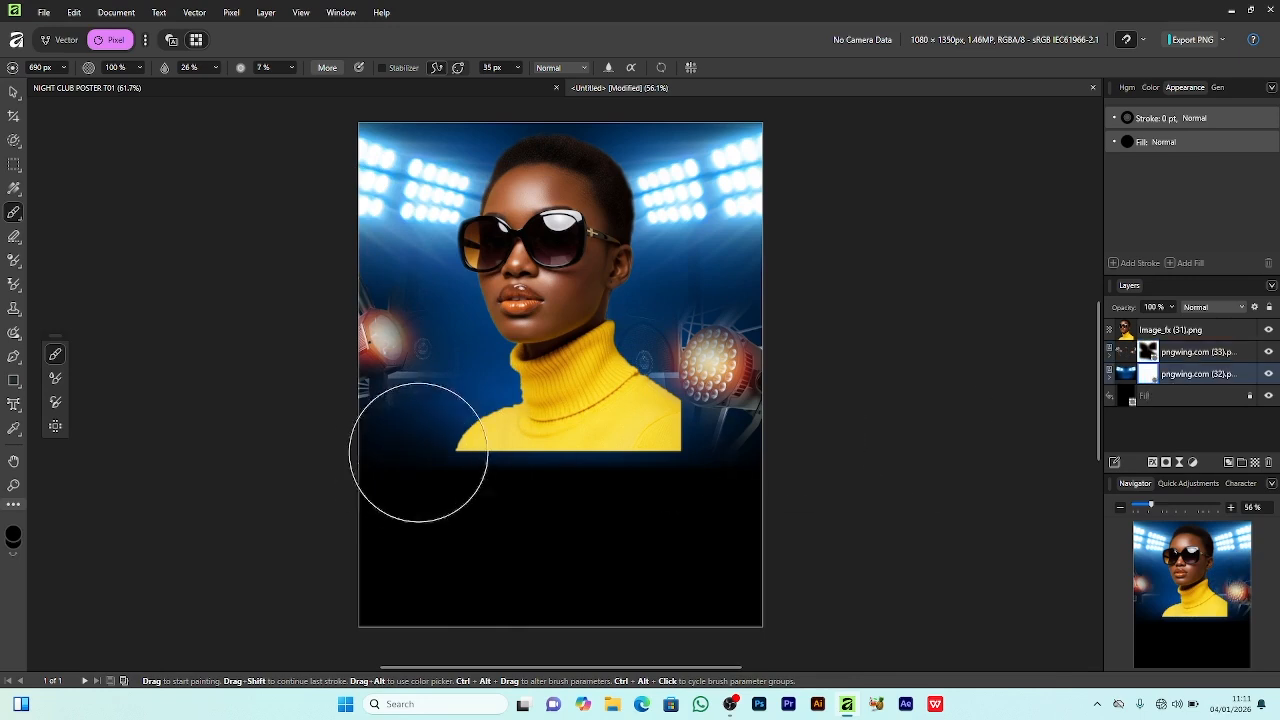
mouse_move(536, 398)
mouse_down()
mouse_move(449, 442)
mouse_move(566, 429)
mouse_move(650, 473)
mouse_move(531, 389)
mouse_move(522, 418)
mouse_move(501, 392)
mouse_move(493, 404)
mouse_move(530, 336)
mouse_move(692, 302)
mouse_move(491, 323)
mouse_move(425, 302)
mouse_move(464, 341)
mouse_move(691, 465)
mouse_move(725, 445)
mouse_move(730, 403)
mouse_move(537, 561)
mouse_move(430, 425)
mouse_up()
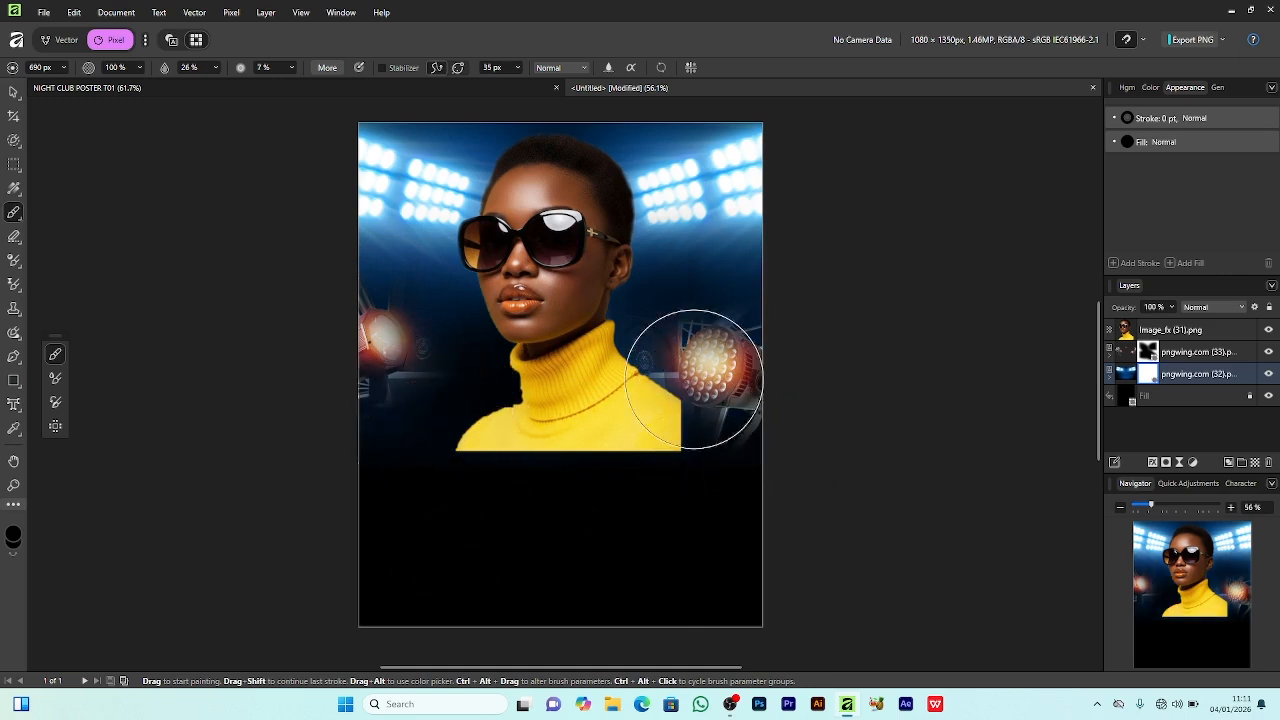
click(14, 91)
click(835, 315)
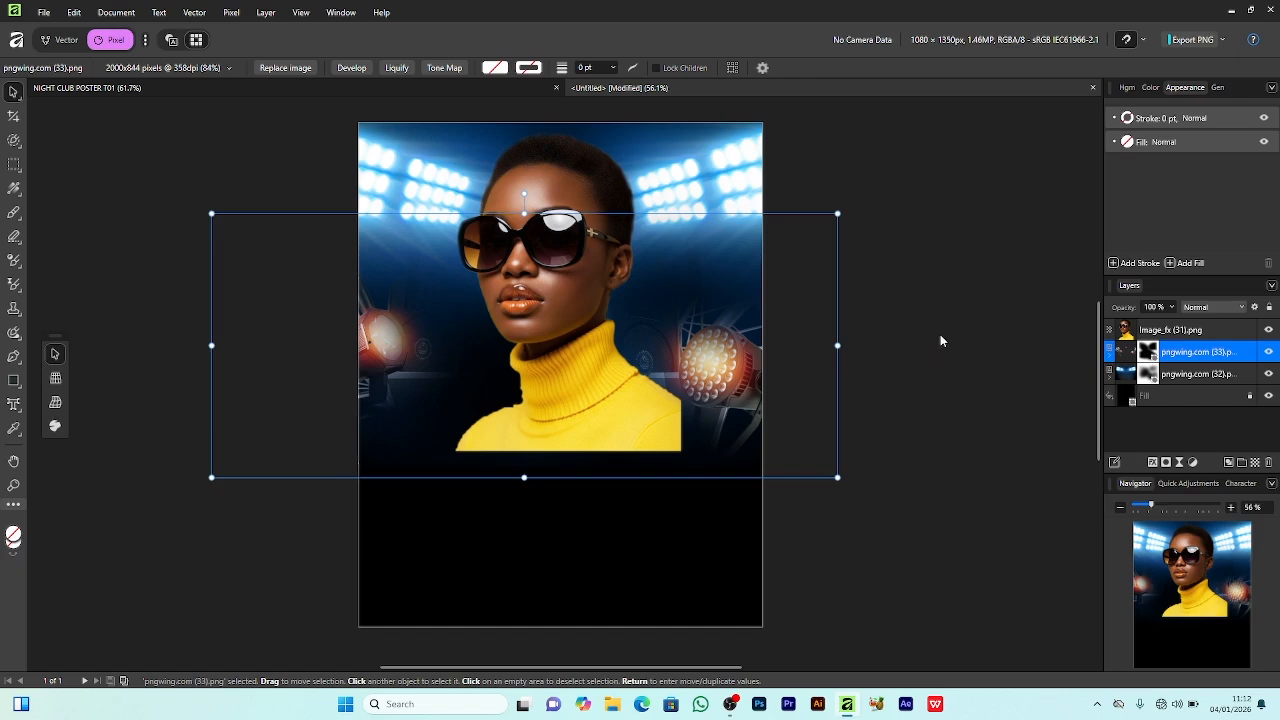
Add a Recolor adjustment above the DJ equipment layer with hue 105.2° and saturation 69%
click(1195, 464)
click(1179, 126)
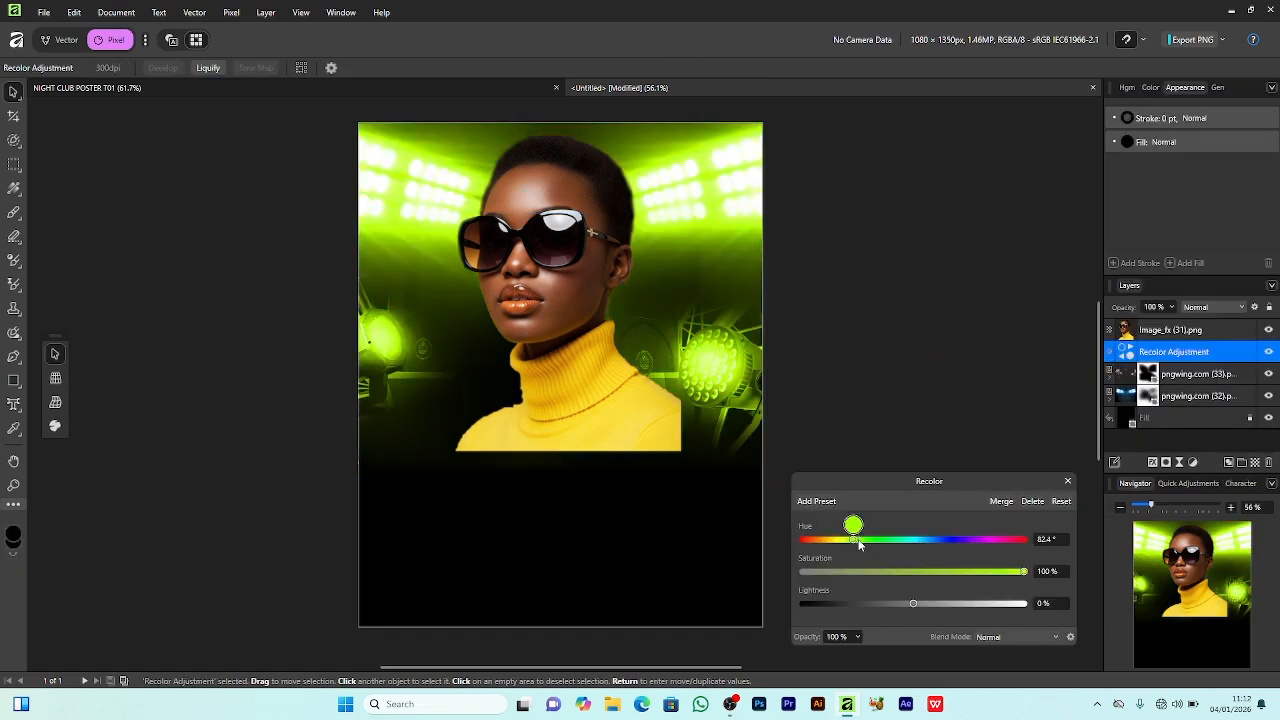
mouse_move(854, 540)
mouse_down()
mouse_move(885, 540)
mouse_move(866, 546)
mouse_up()
click(930, 573)
click(868, 544)
drag(929, 573, 955, 574)
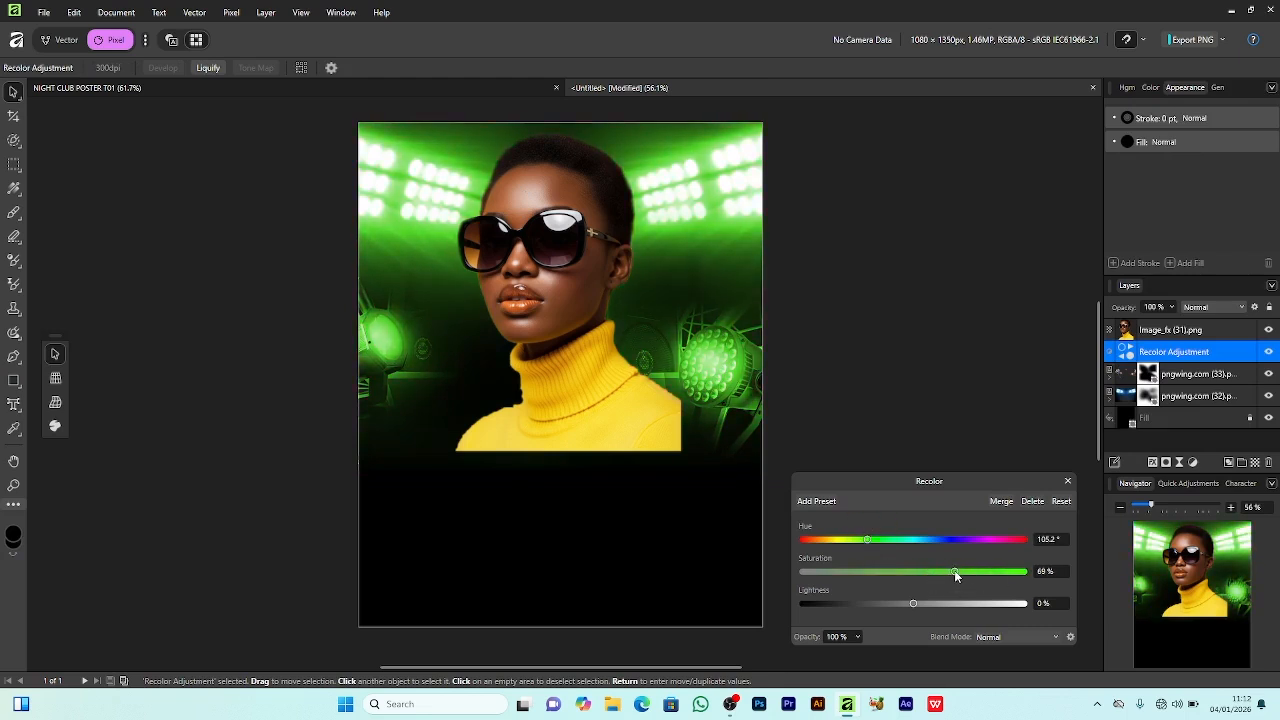
click(1068, 481)
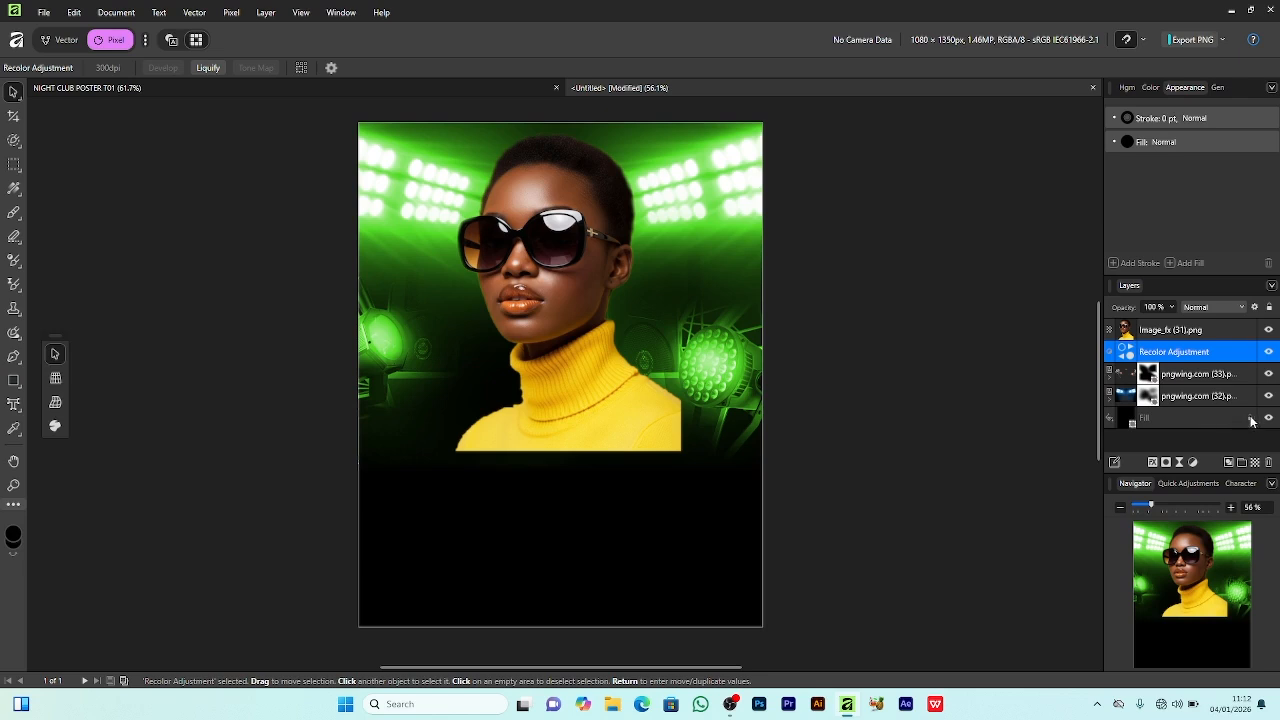
Duplicate the black fill layer, place the copy directly below the portrait and colour it very dark green, 040E00
click(1205, 420)
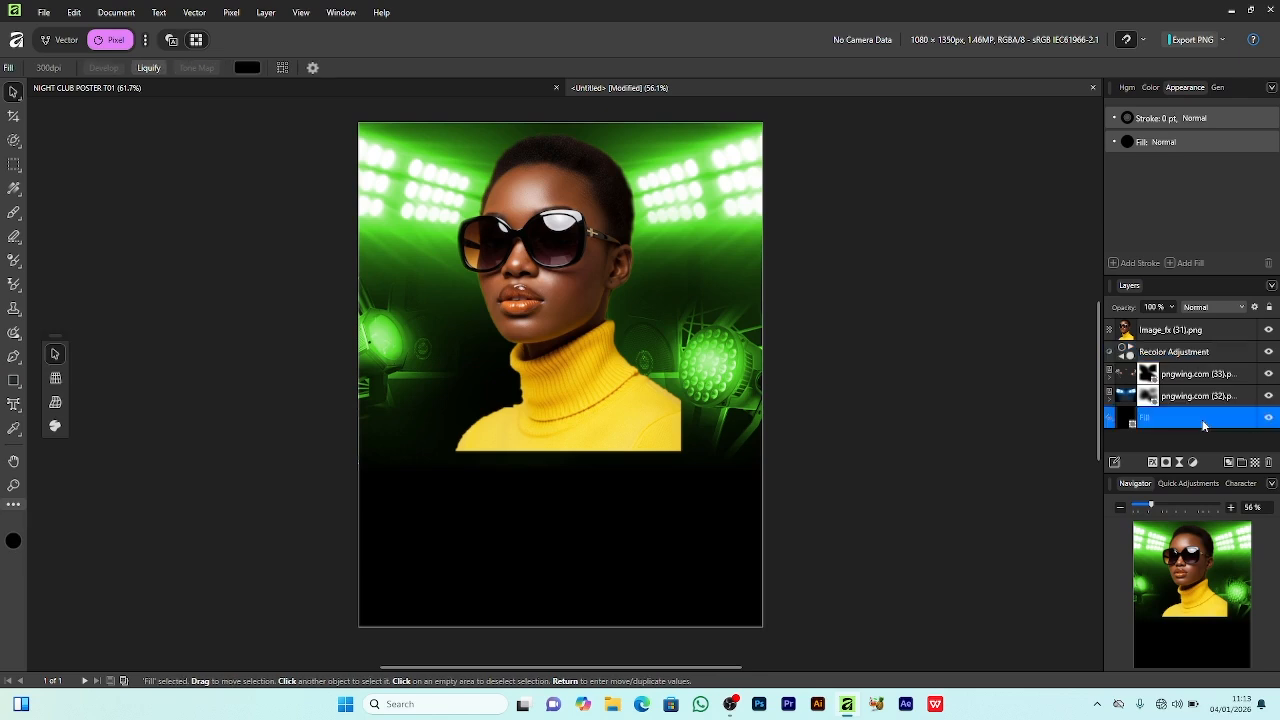
key(ctrl+j)
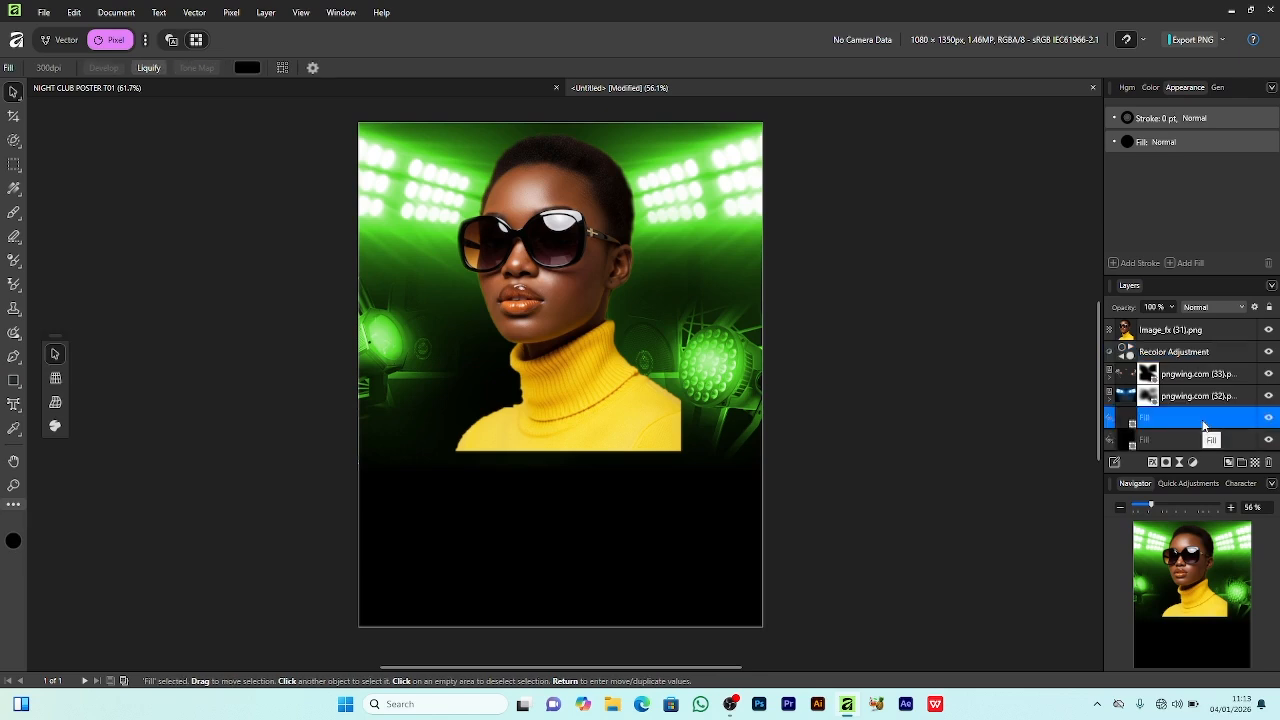
drag(1203, 422, 1203, 342)
click(247, 67)
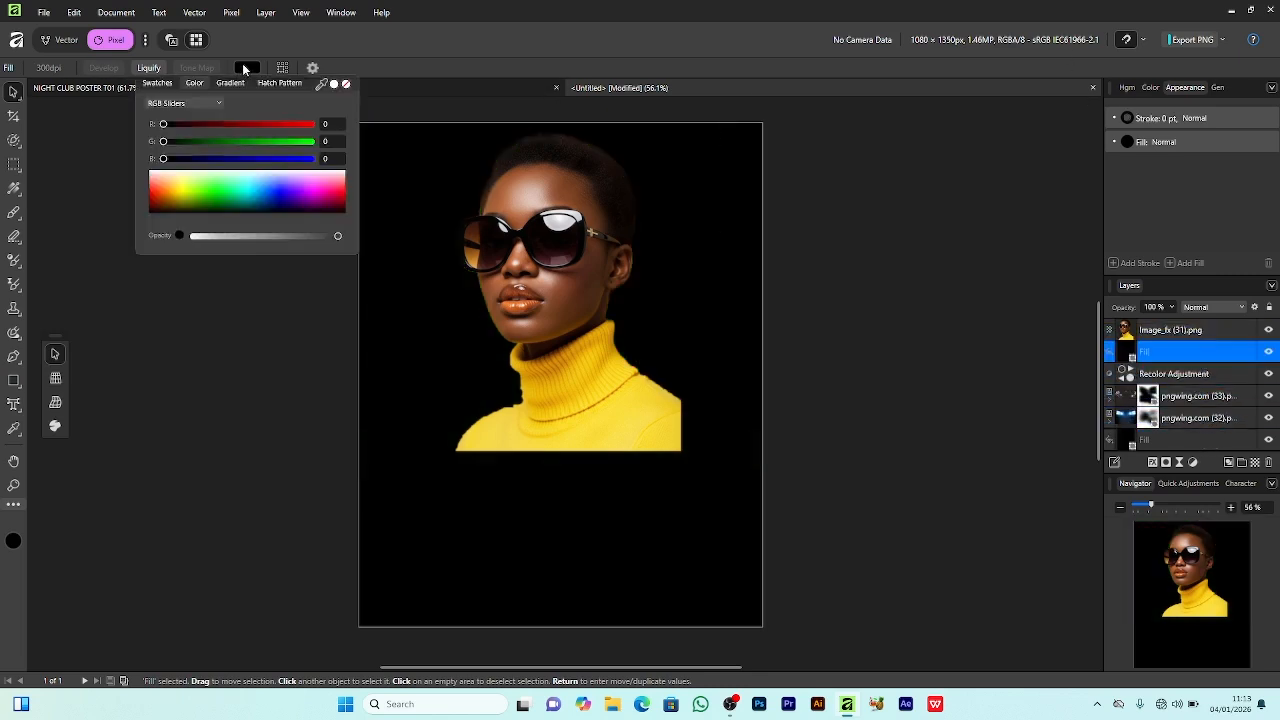
drag(204, 186, 197, 204)
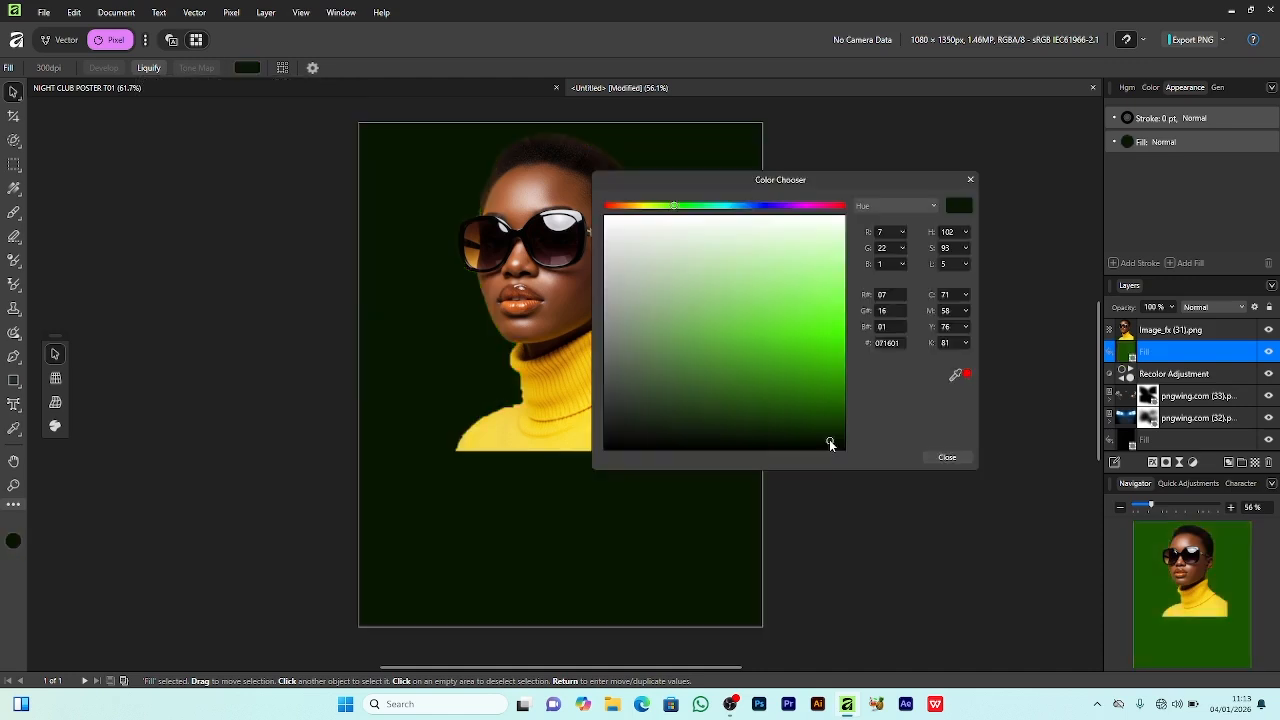
drag(830, 443, 830, 448)
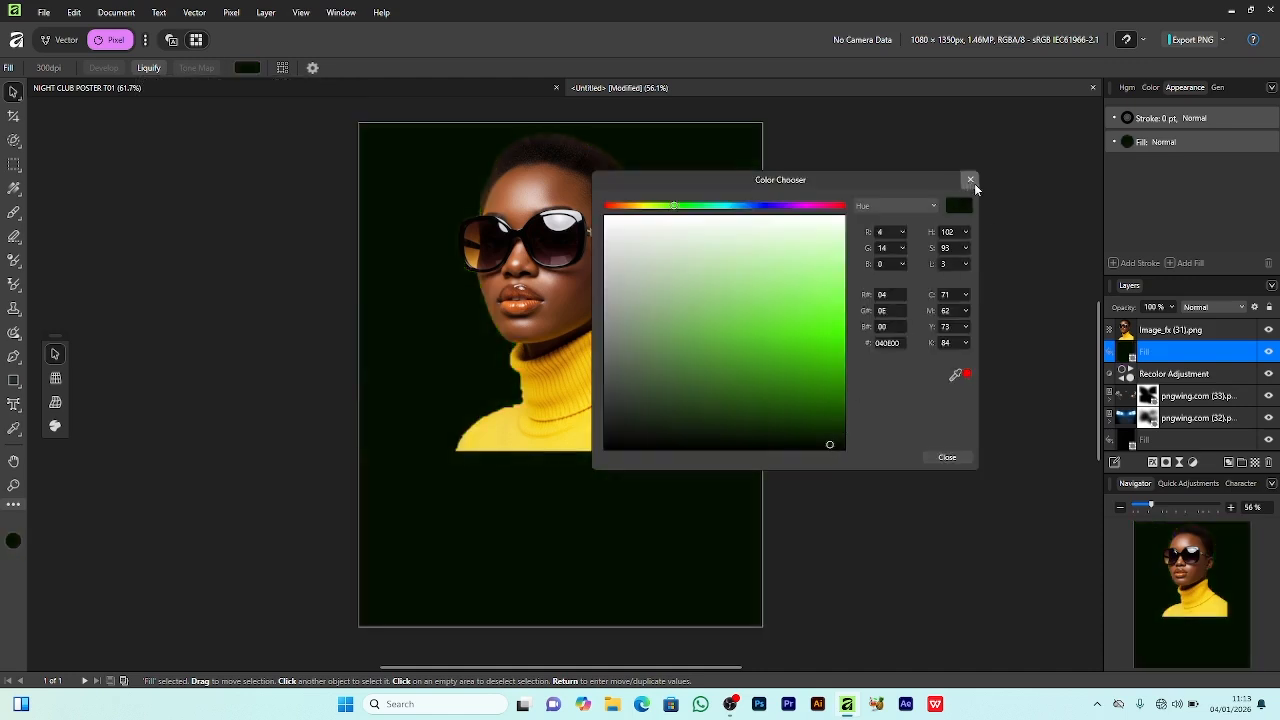
click(970, 180)
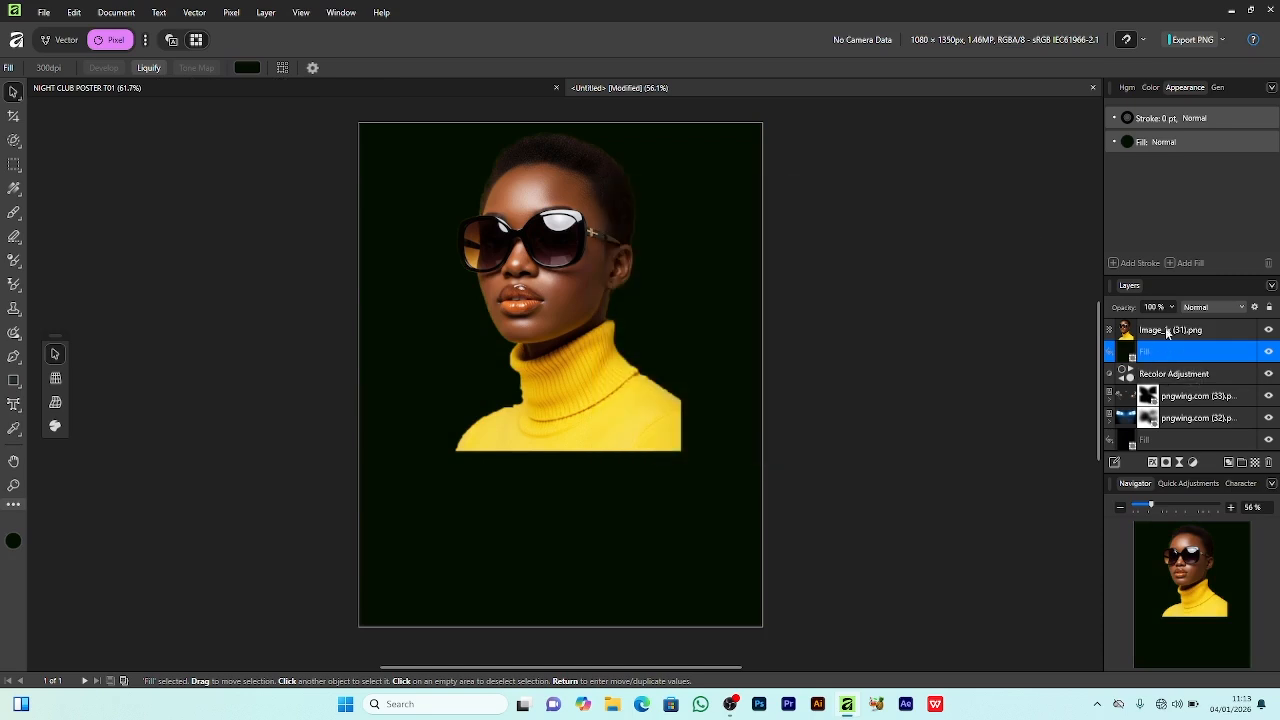
Lower the dark green fill layer's opacity to 35%
click(1173, 307)
drag(1172, 326, 1109, 324)
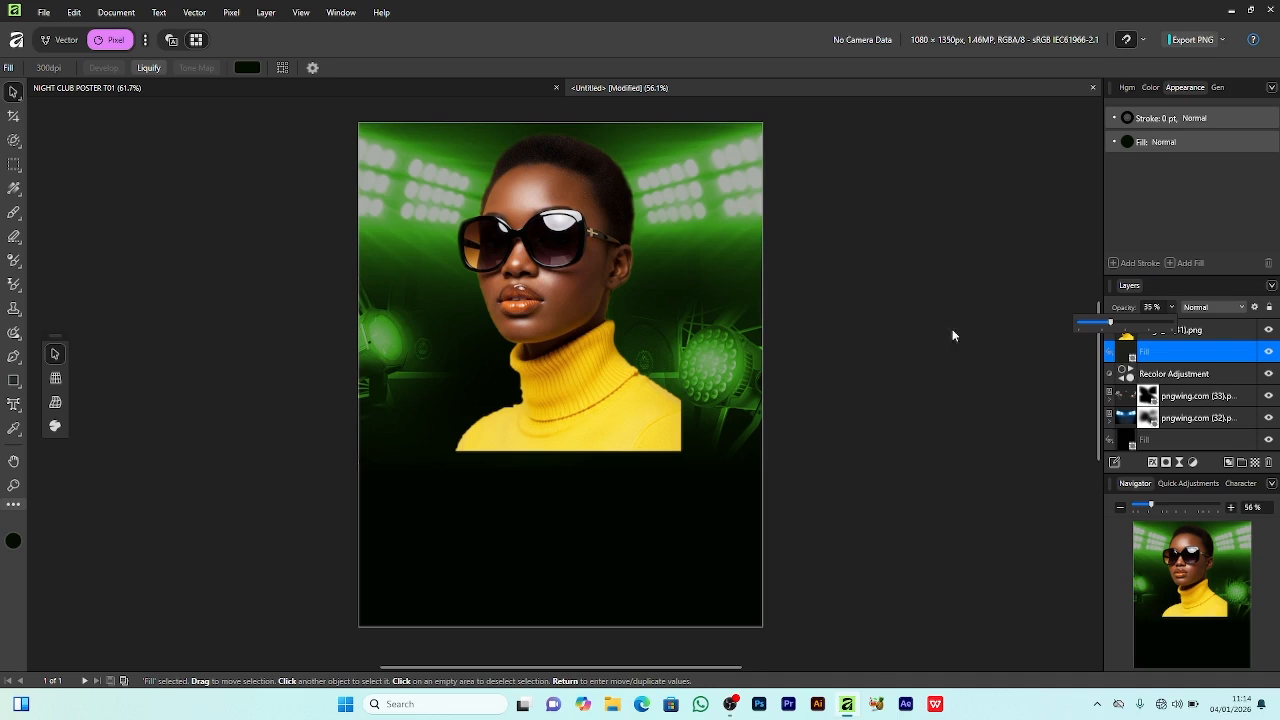
click(918, 316)
Group all layers below the portrait and name the group background
click(1165, 358)
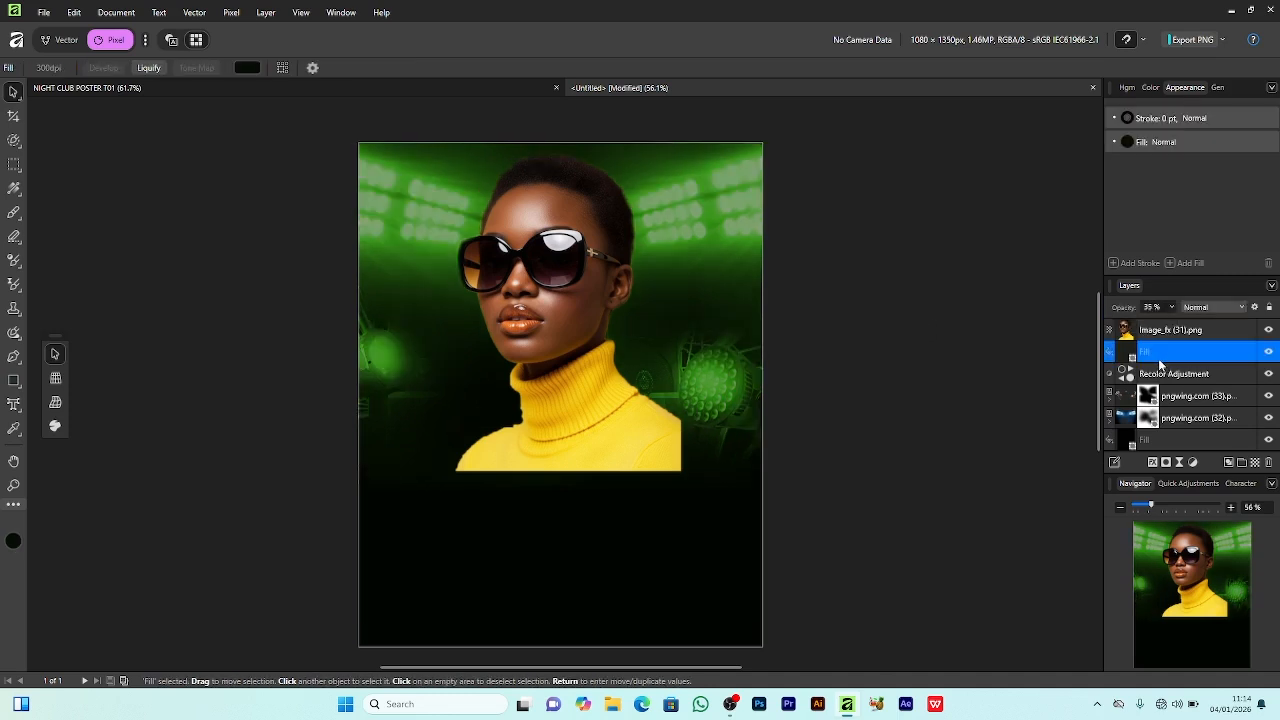
shift+click(1173, 438)
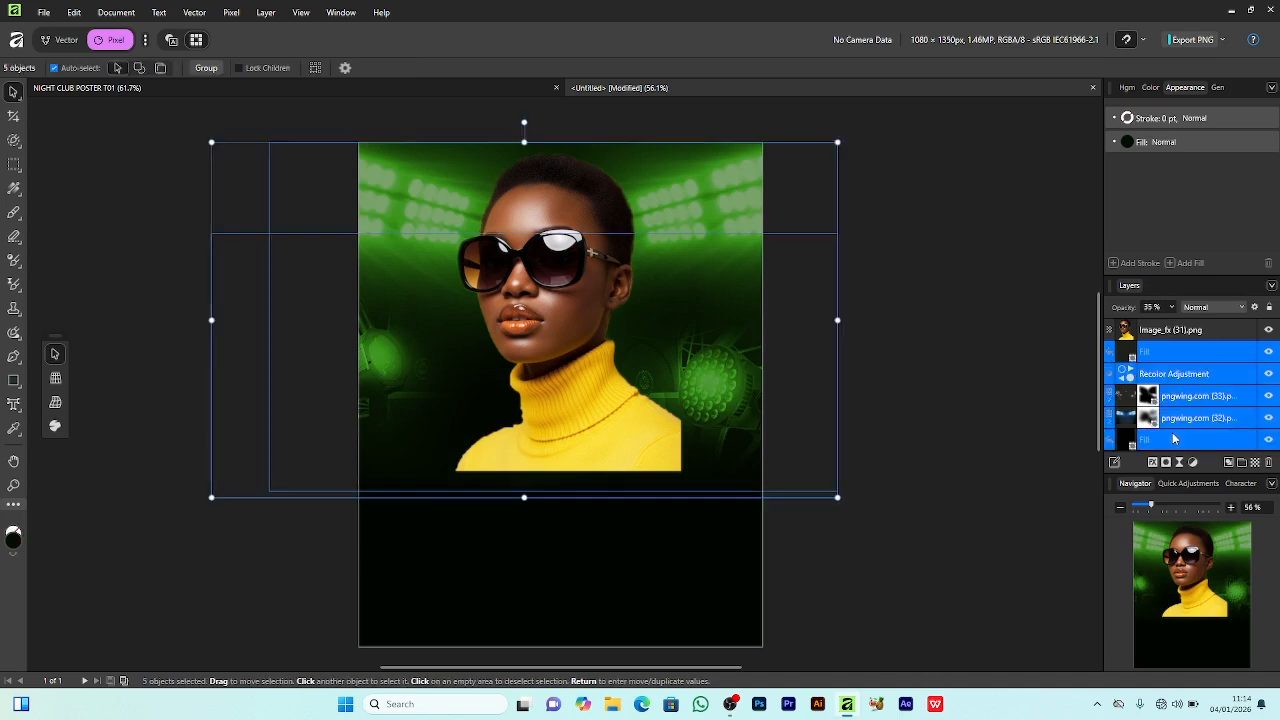
click(1242, 463)
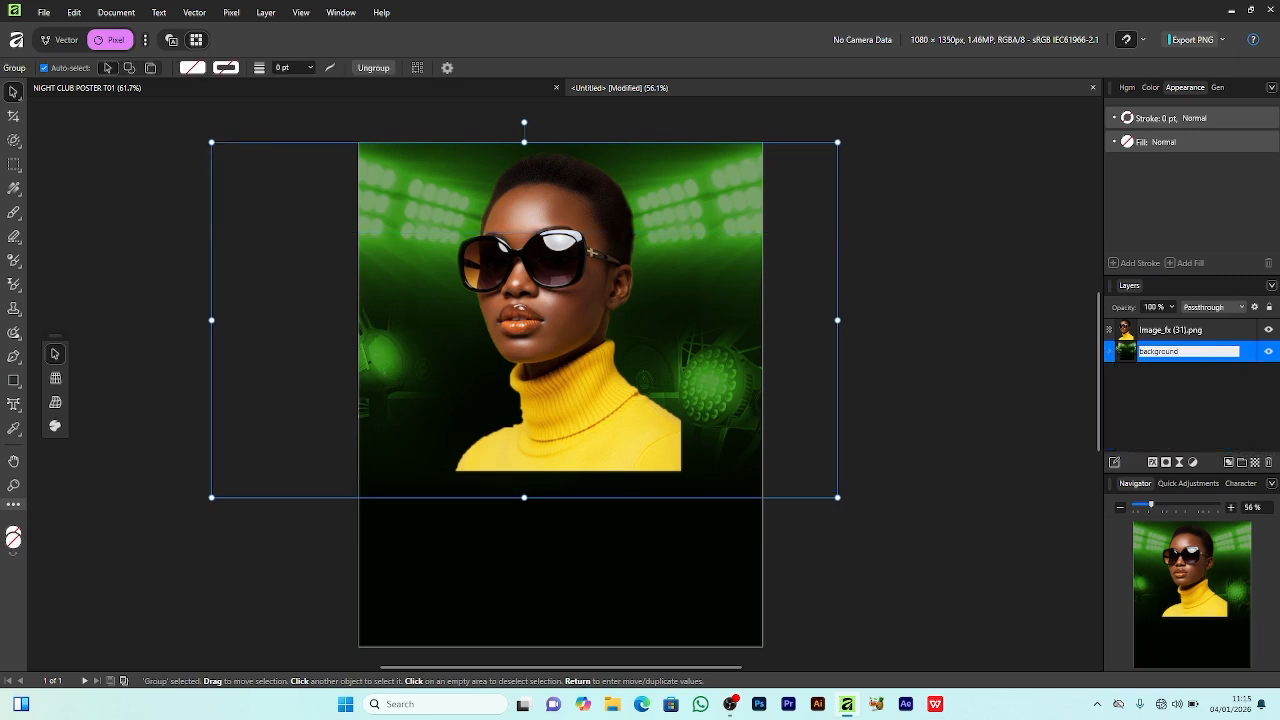
click(884, 466)
scroll(913, 414, up, 2)
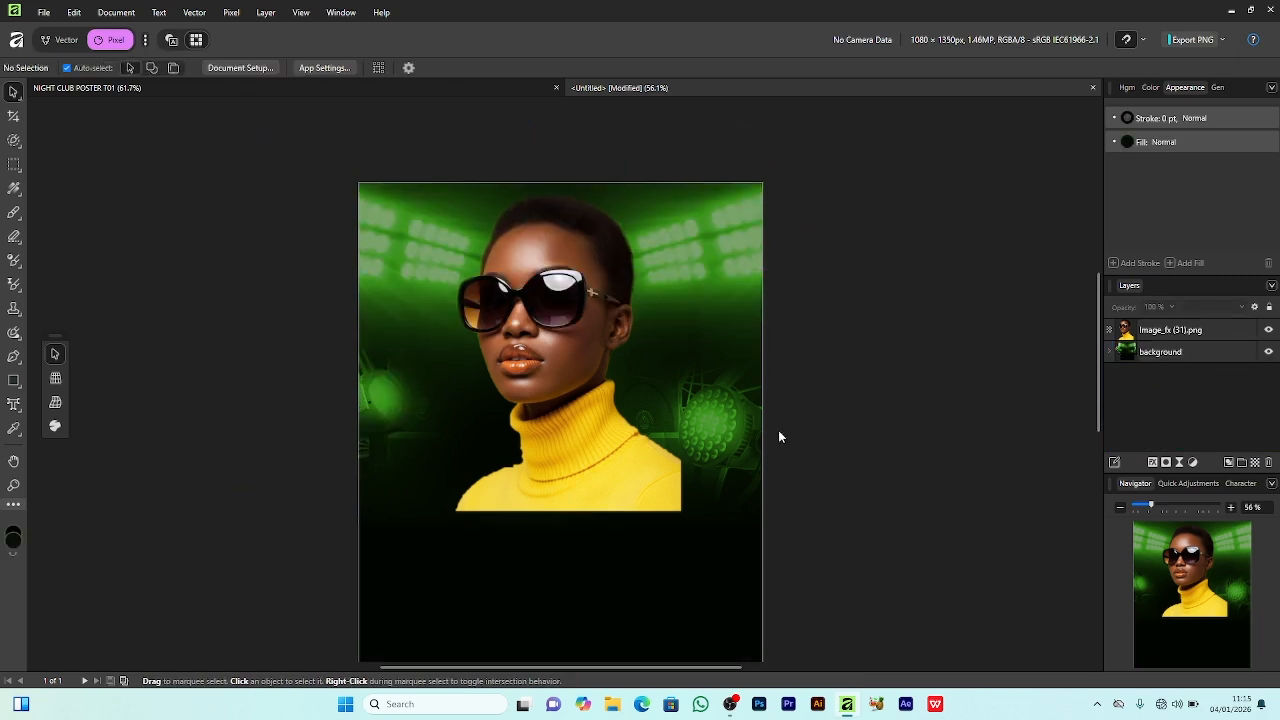
Nudge the portrait slightly left and draw a circle with the Ellipse Tool over its lower-left shoulder corner
click(650, 461)
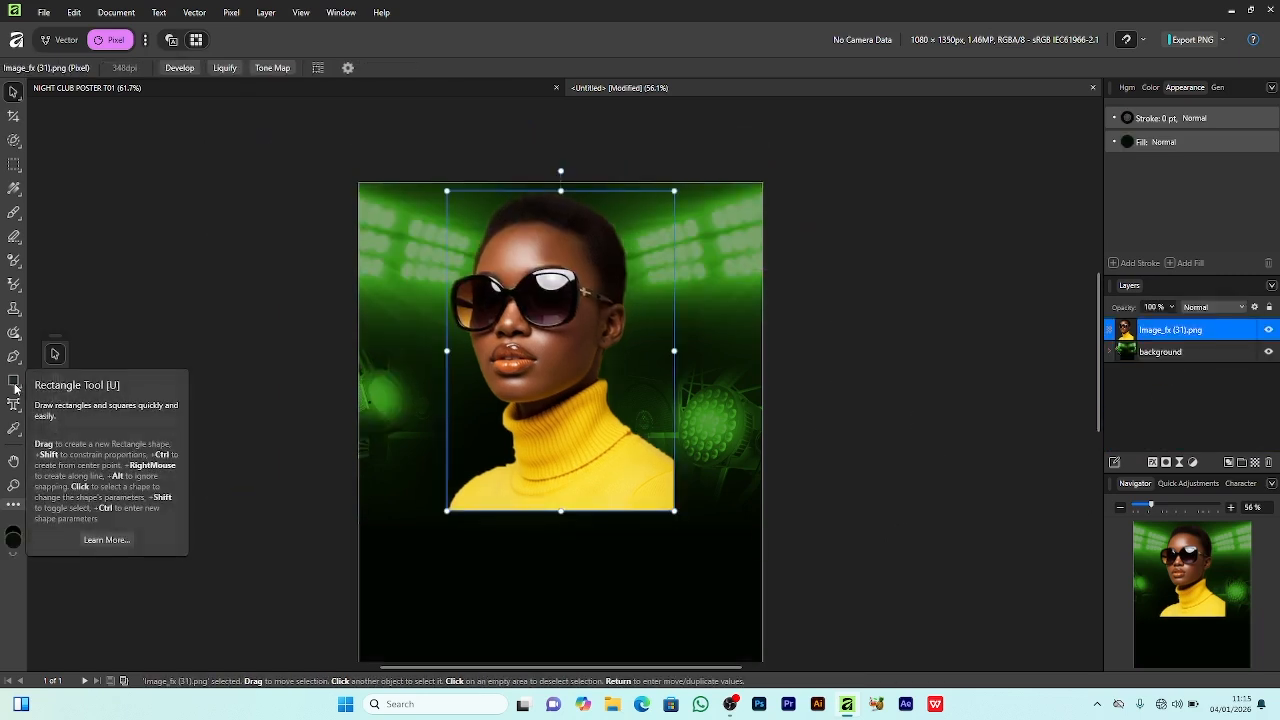
right_click(14, 381)
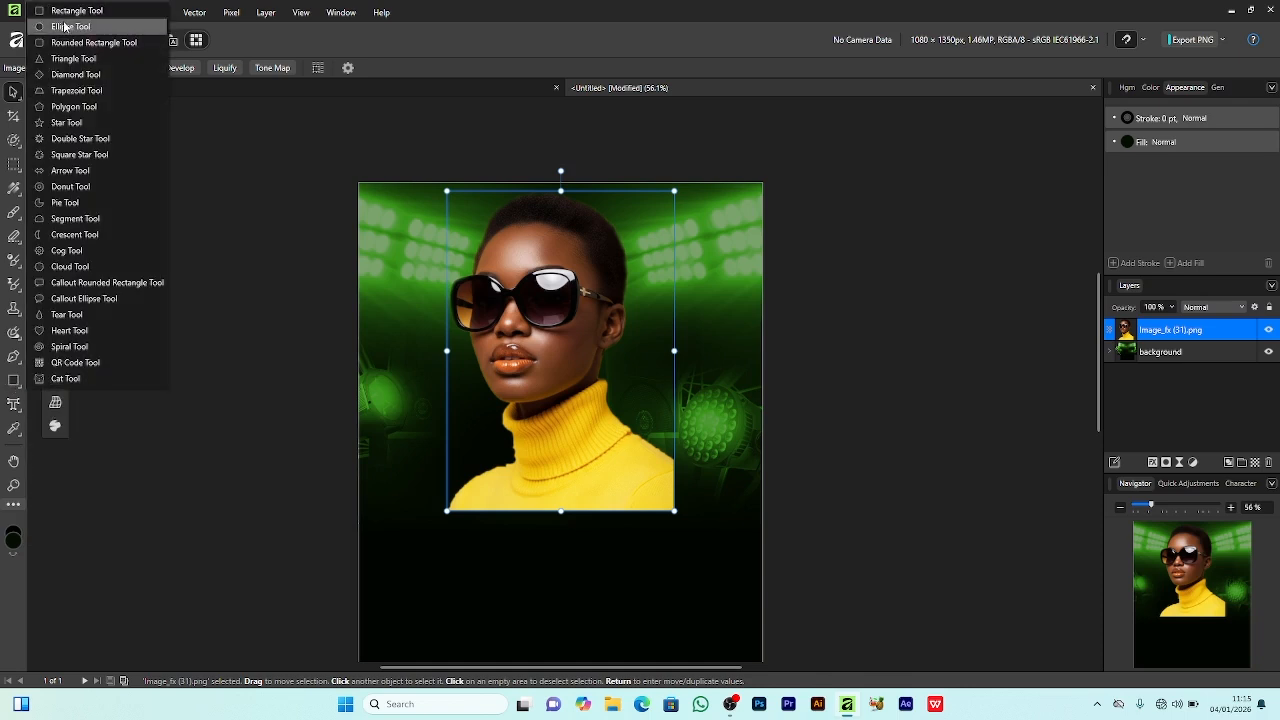
click(62, 26)
drag(376, 486, 479, 591)
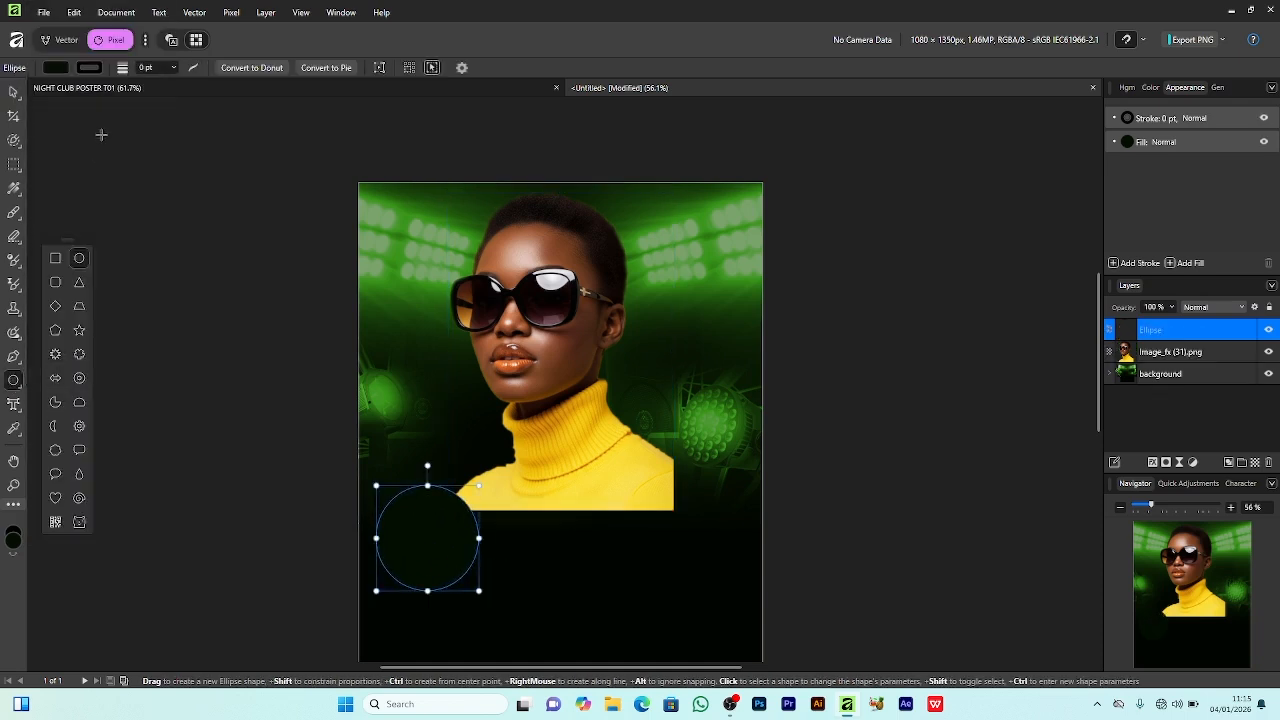
Remove the circle's stroke, fill it bright green, and place it smaller across the left page edge
click(88, 69)
key(/)
click(60, 68)
click(60, 68)
click(80, 204)
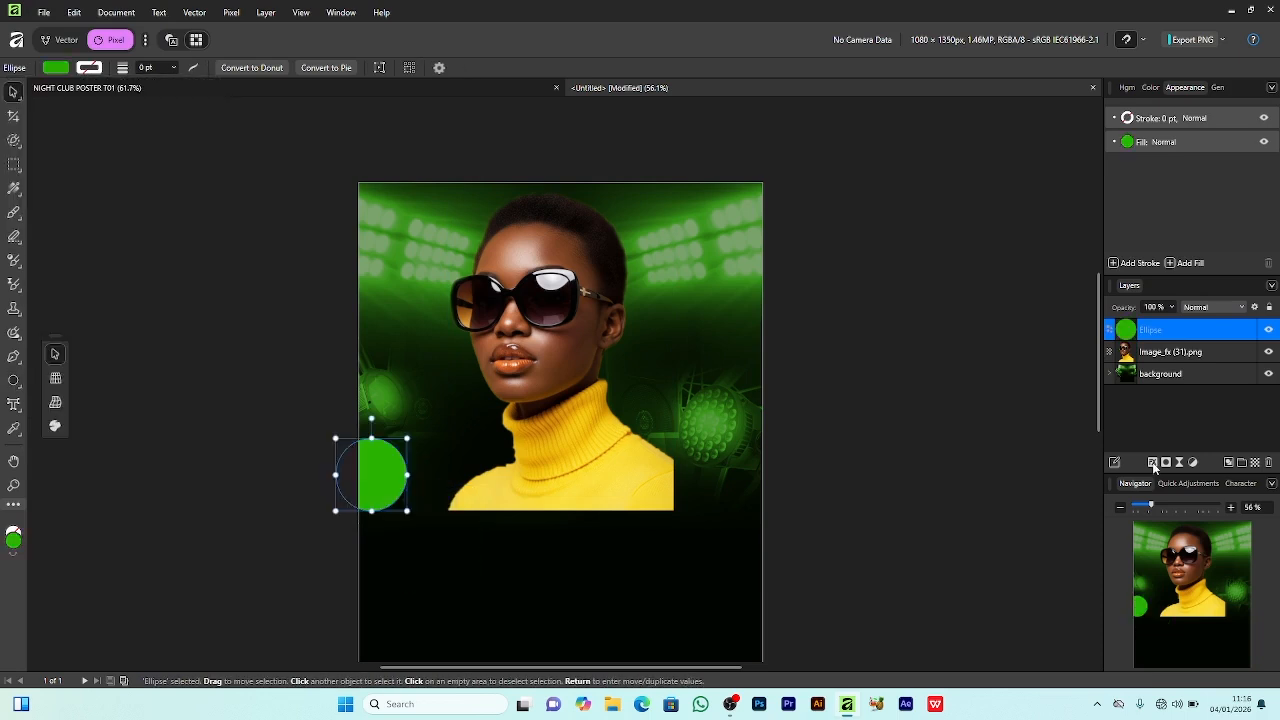
Apply an 88.4 px Gaussian Blur effect to the green circle and move it slightly up along the left page edge
click(1153, 463)
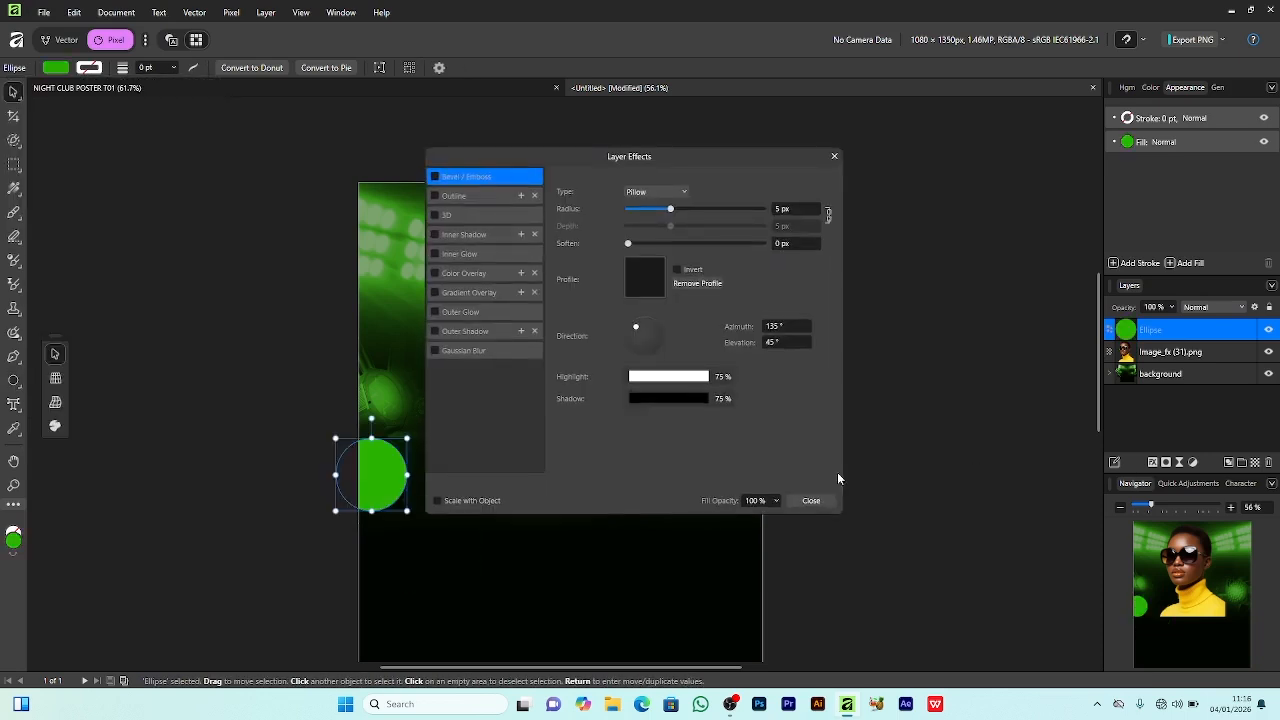
click(436, 351)
click(451, 354)
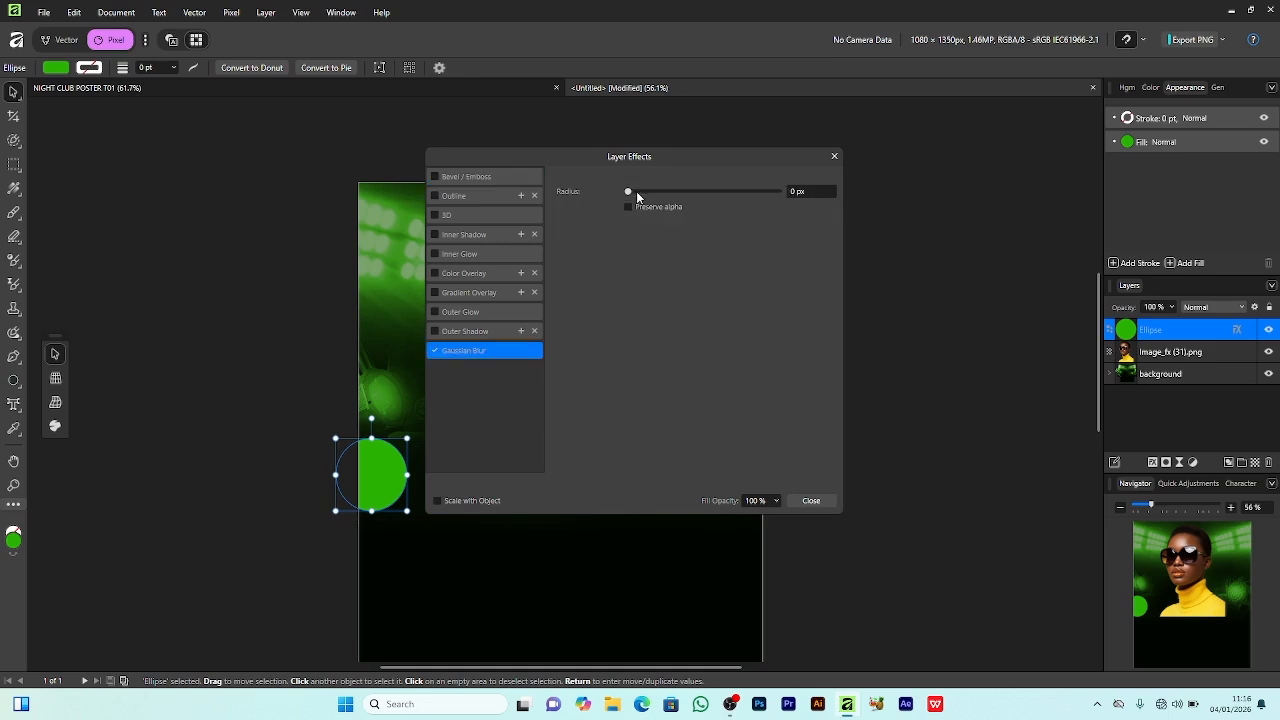
drag(629, 191, 774, 212)
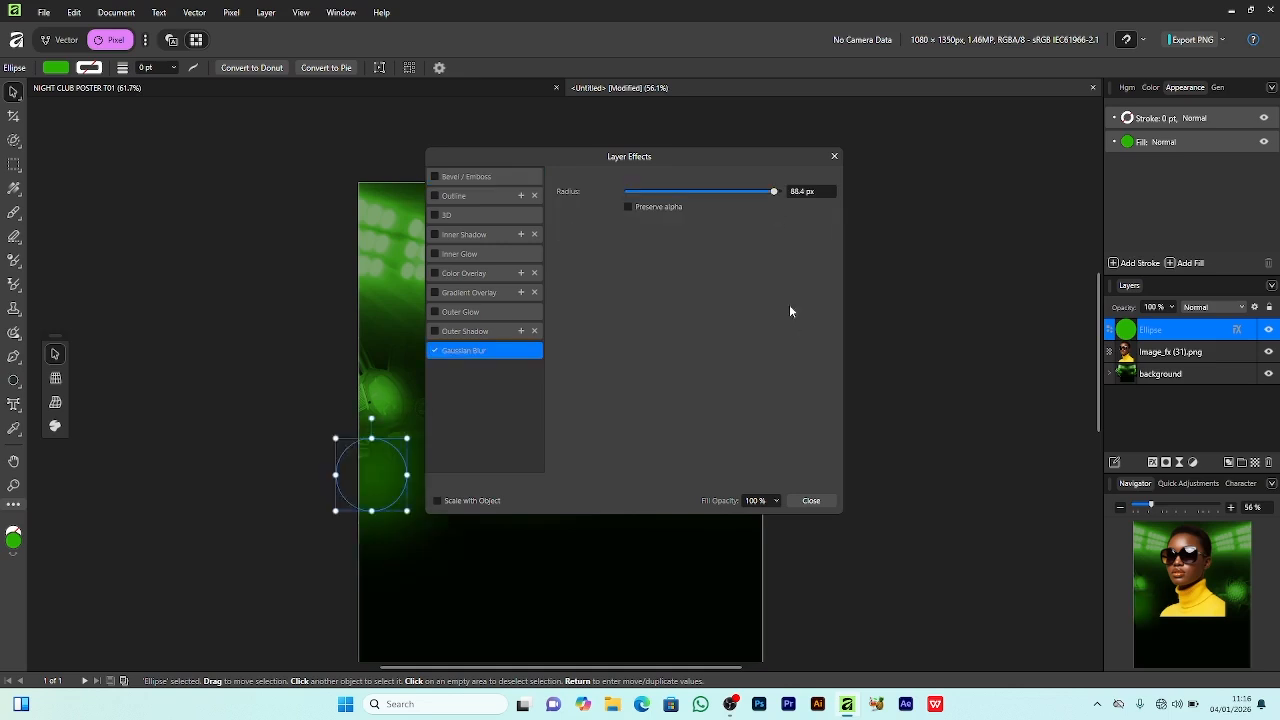
click(811, 500)
drag(393, 484, 380, 462)
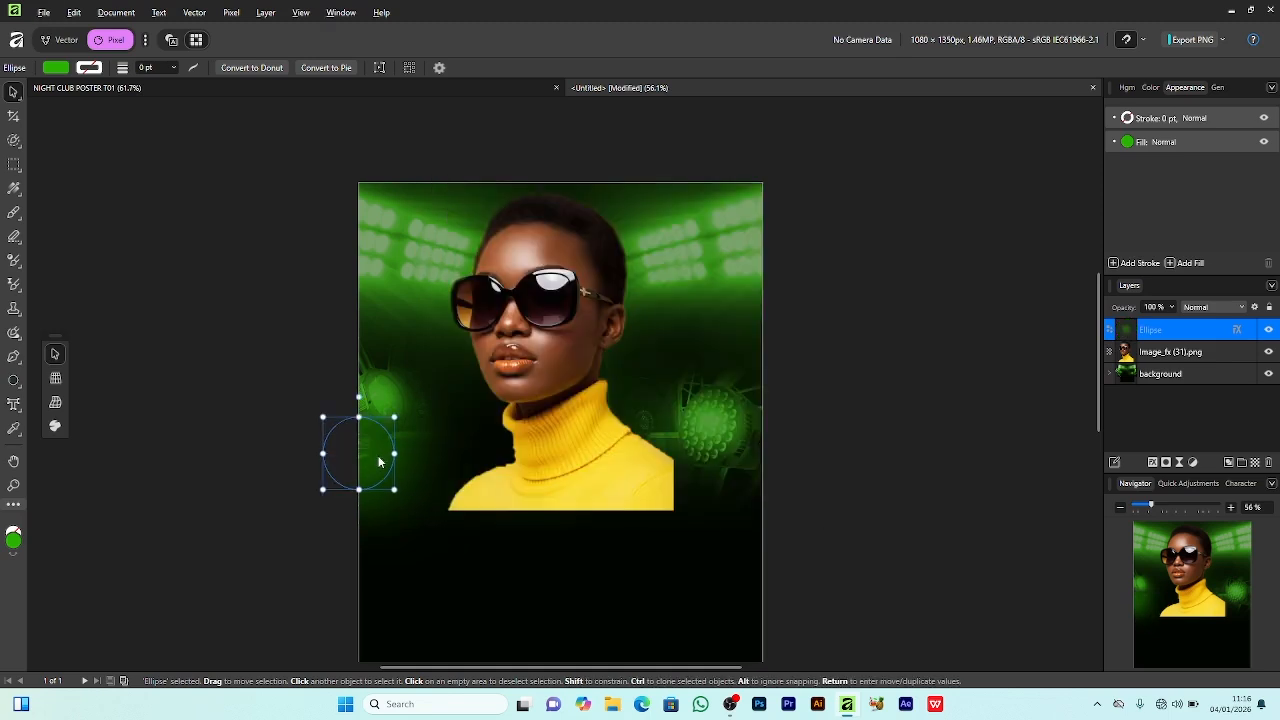
Duplicate the blurred green circle and place the copy across the right page edge beside the spotlight
key(alt)
key(alt)
drag(380, 462, 774, 472)
key(ctrl+j)
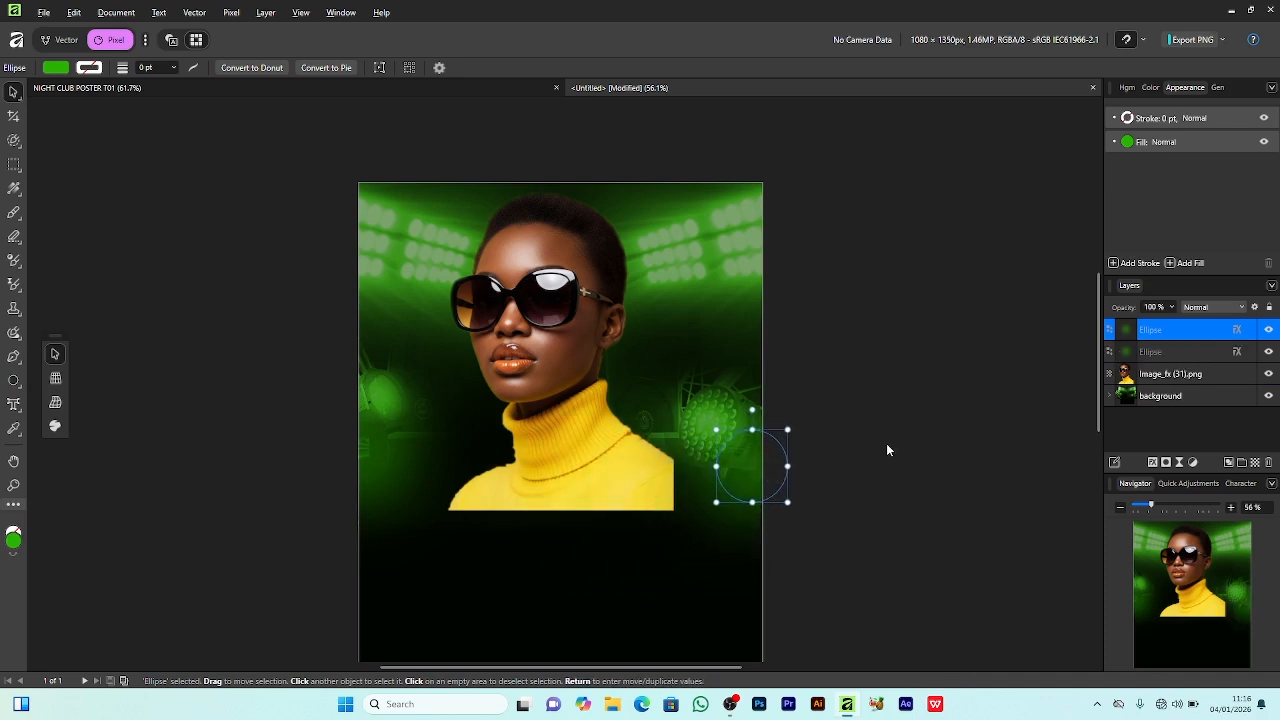
click(886, 450)
Add a third copy of the blurred green circle at the woman's neck and bring the portrait in front of all three circles
drag(744, 468, 502, 430)
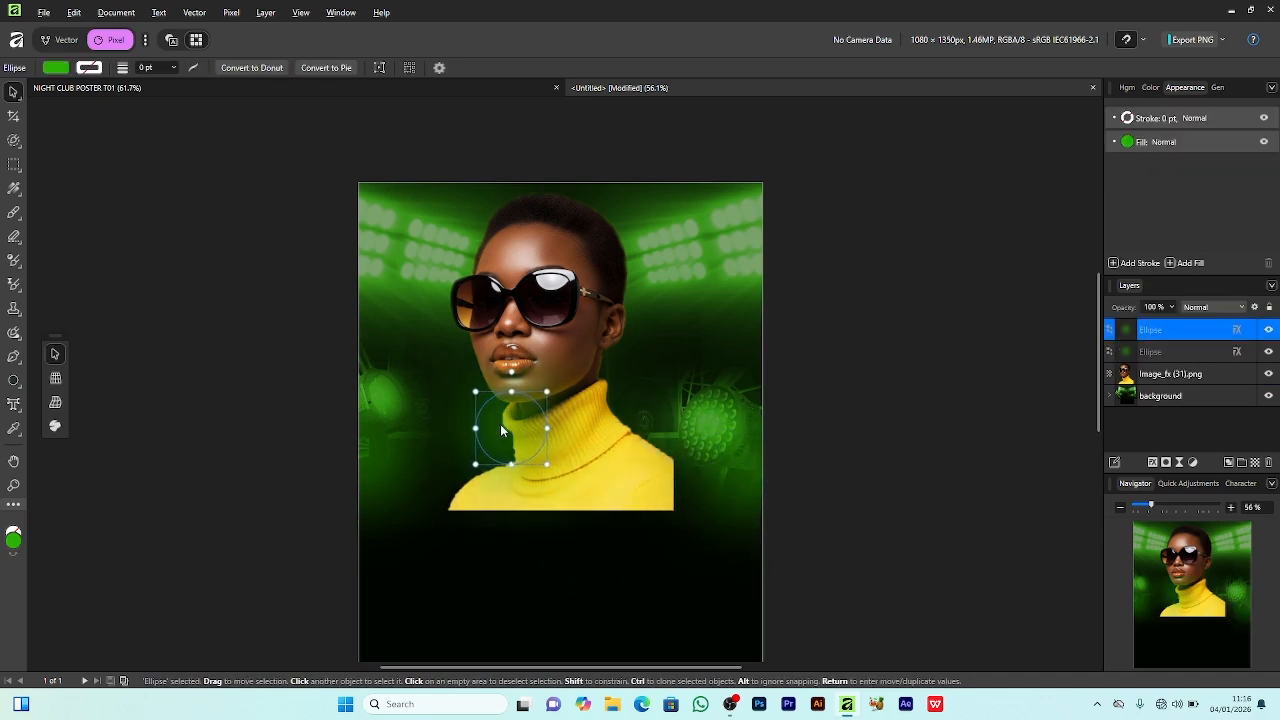
key(ctrl+j)
click(1176, 394)
drag(1176, 394, 1176, 330)
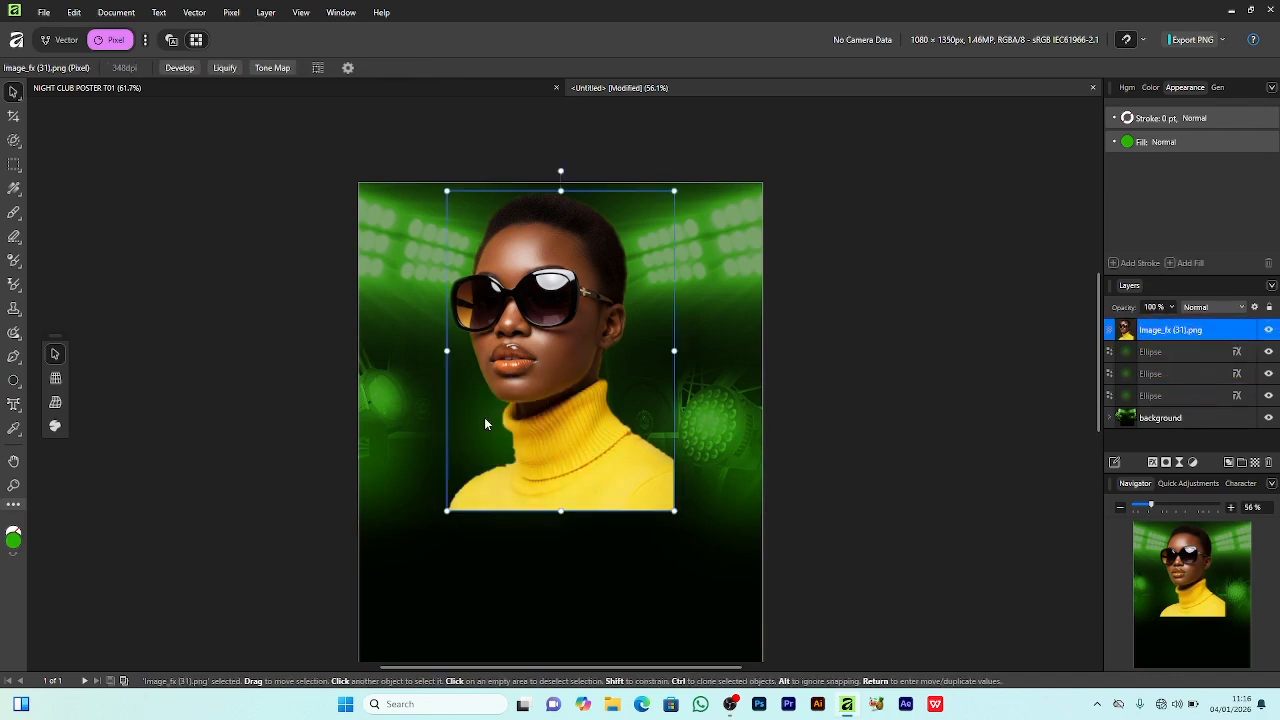
click(1155, 352)
click(1162, 374)
click(1156, 354)
drag(516, 391, 516, 403)
click(925, 355)
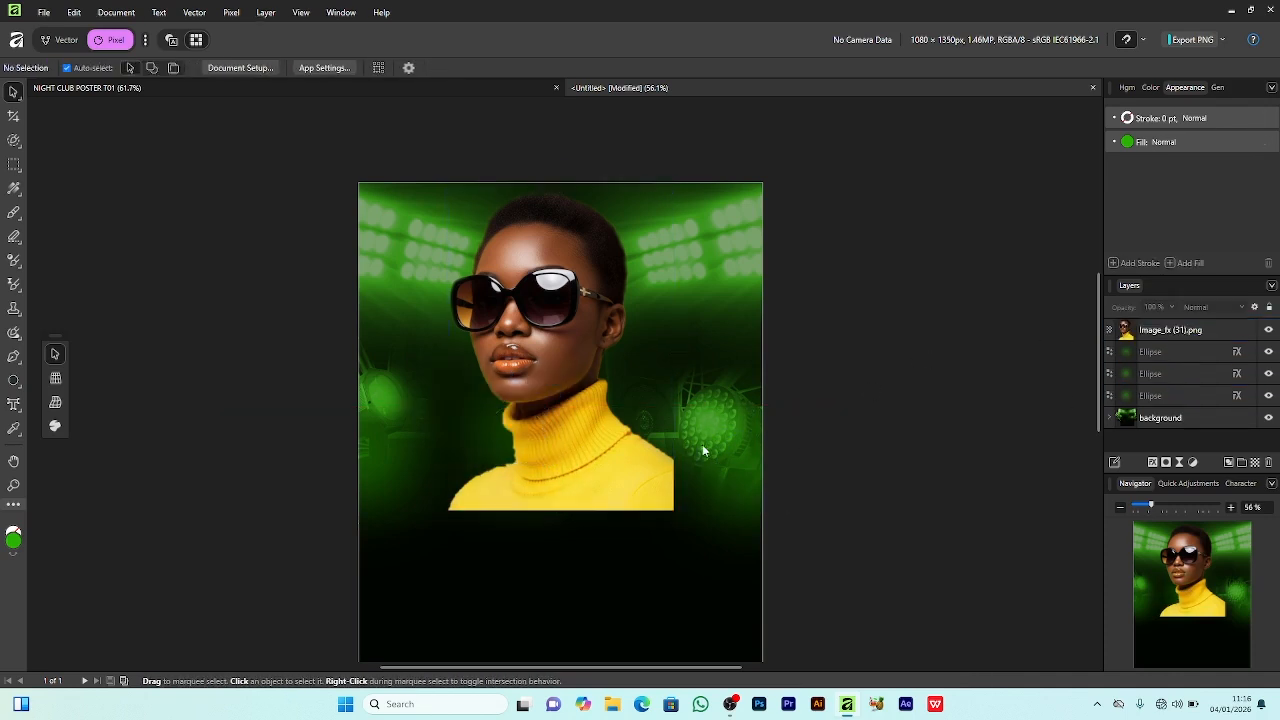
Widen the background group slightly on both sides
click(1171, 419)
drag(839, 359, 846, 359)
drag(209, 358, 201, 355)
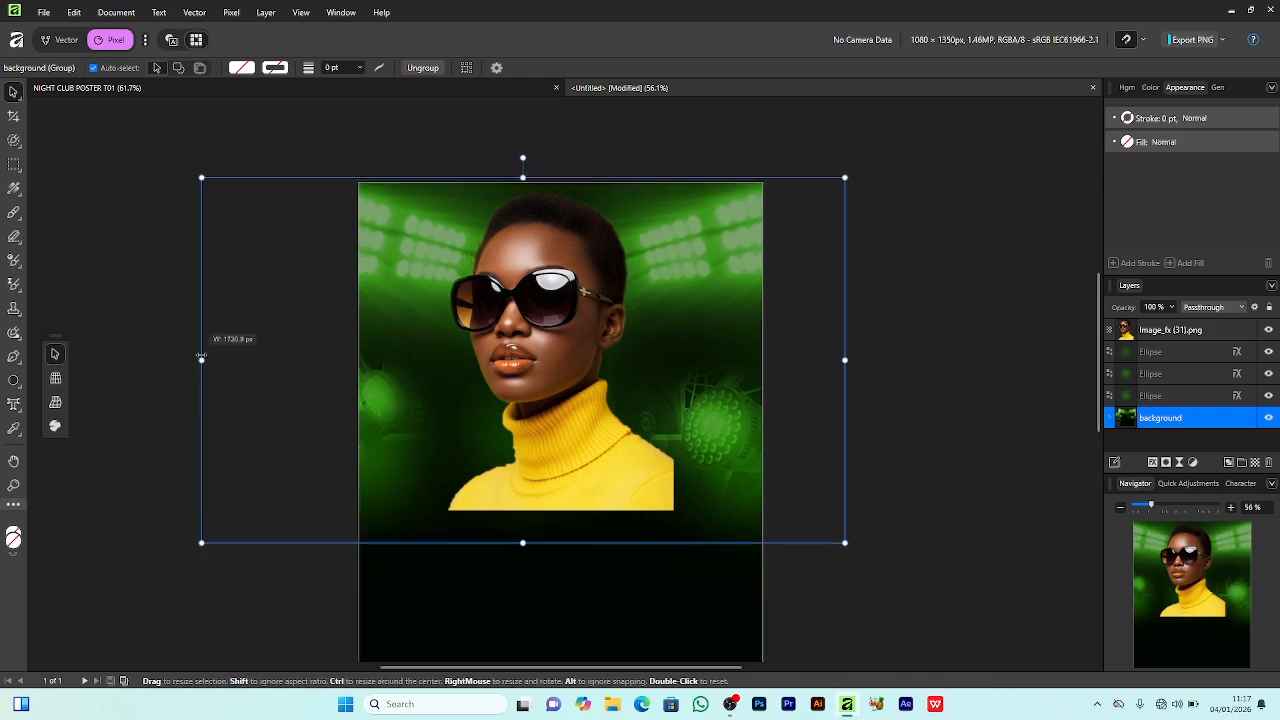
click(944, 376)
scroll(944, 376, down, 1)
Scale the woman's portrait down slightly and add a mask layer to it, undoing the trial brush stroke
click(560, 323)
drag(560, 467, 560, 456)
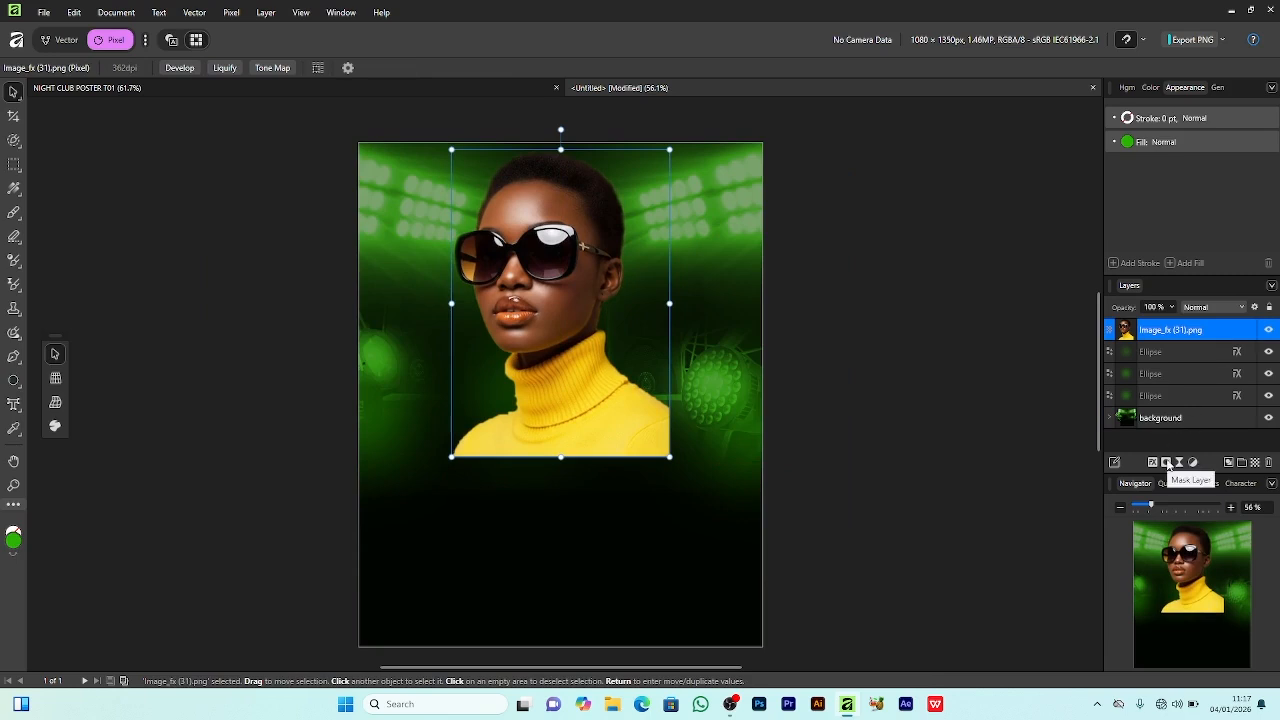
click(1167, 463)
click(14, 214)
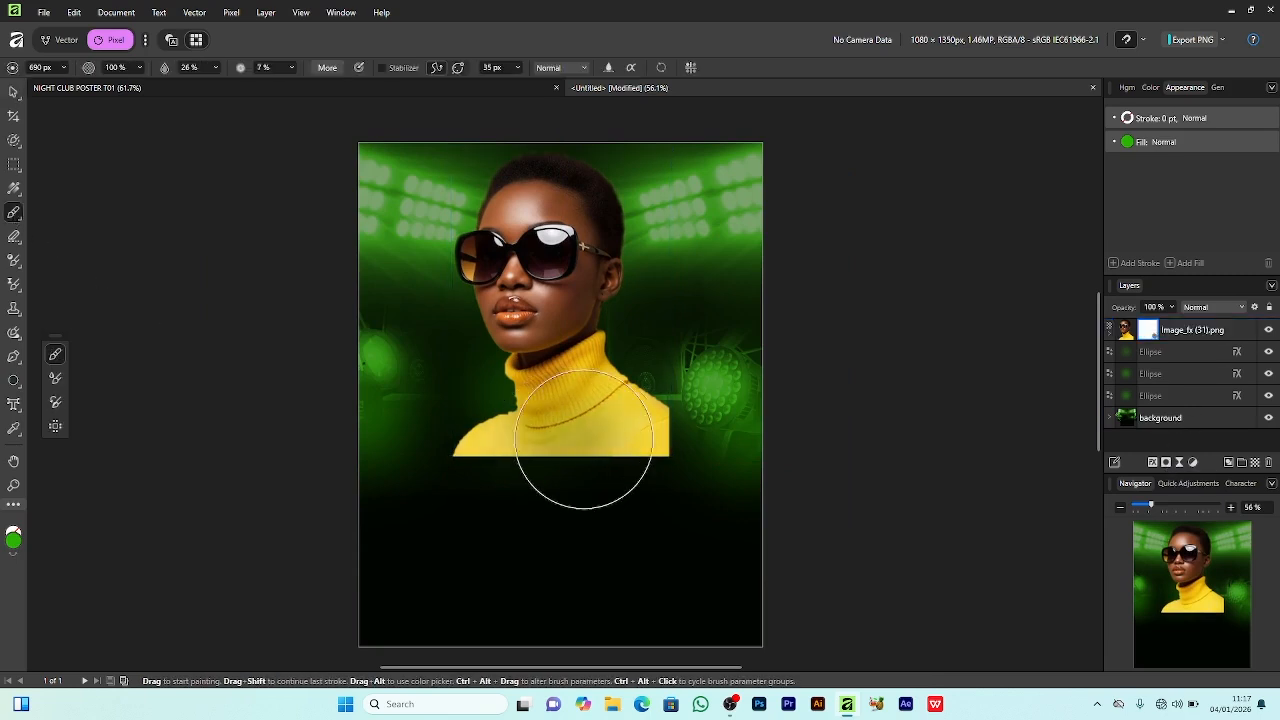
key(ctrl+z)
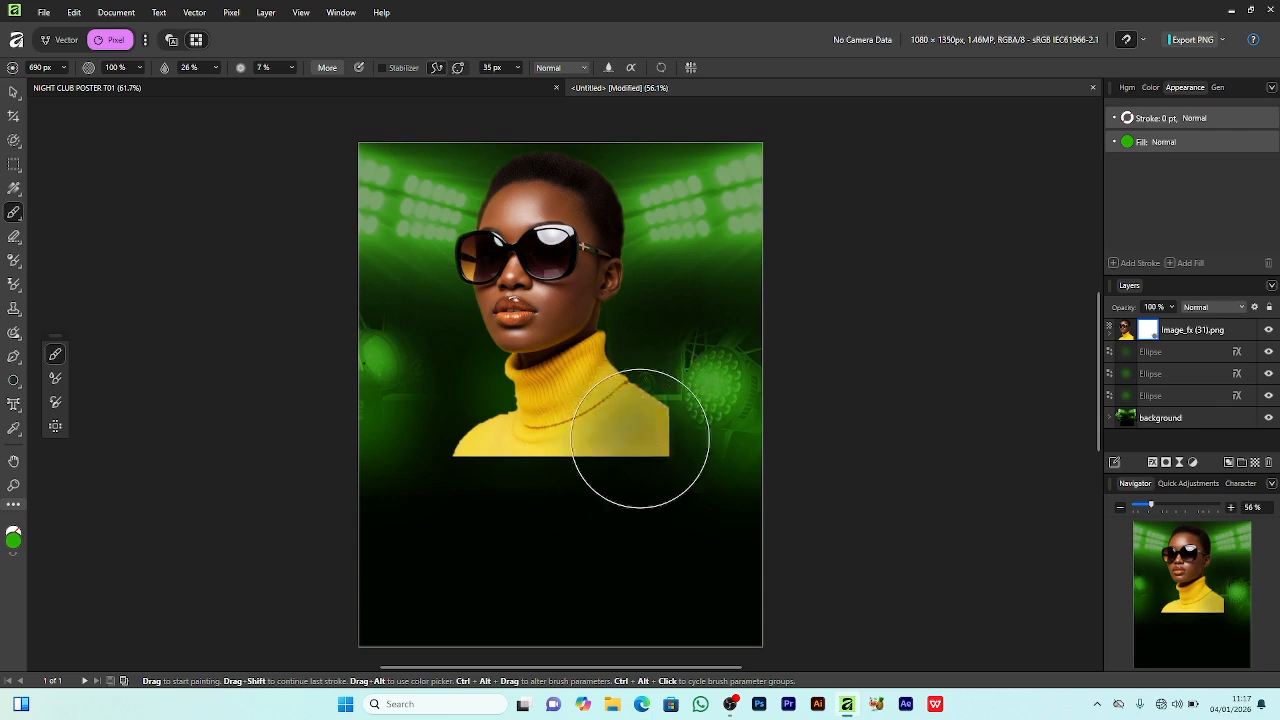
Set the brush colour to black and paint the portrait's mask with a 690 px brush to fade out the shoulders and lower sweater
click(13, 540)
drag(684, 366, 580, 460)
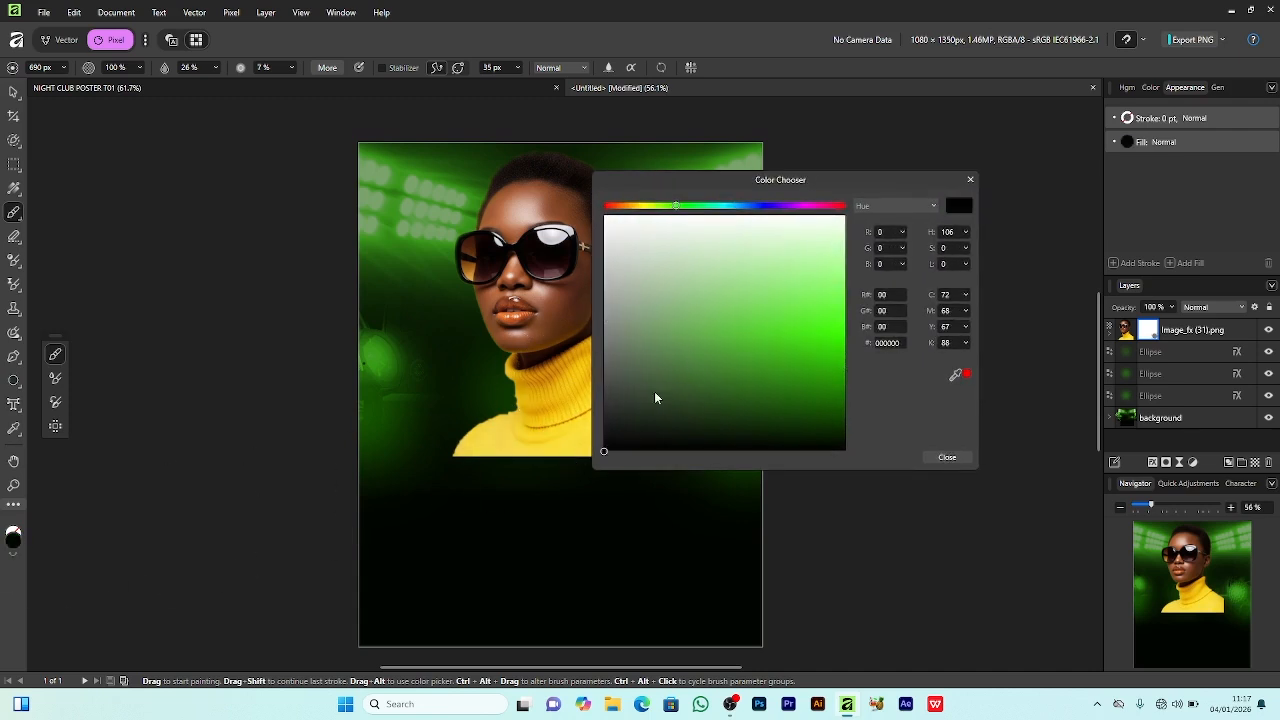
click(974, 179)
mouse_move(660, 409)
mouse_down()
mouse_move(644, 437)
mouse_move(678, 392)
mouse_move(637, 441)
mouse_move(677, 415)
mouse_move(596, 463)
mouse_move(660, 398)
mouse_move(614, 431)
mouse_move(672, 426)
mouse_move(511, 501)
mouse_up()
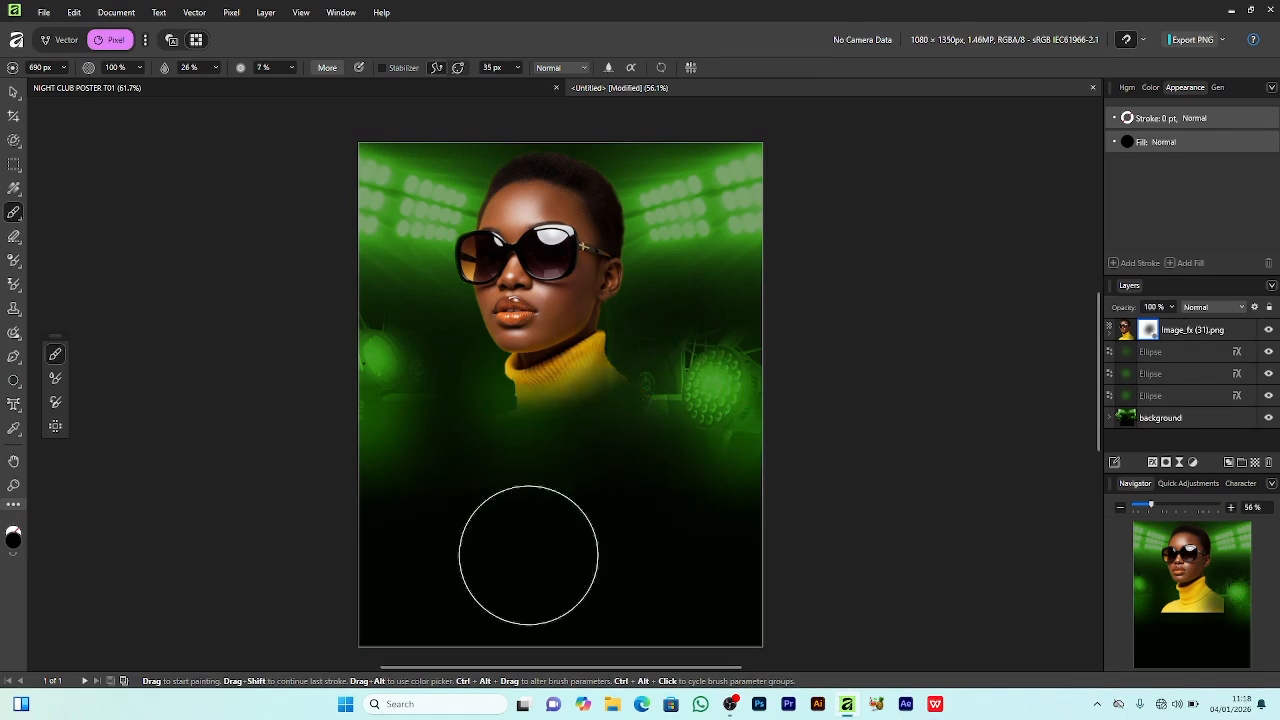
Duplicate the masked portrait, hide the upper copy and select the lower one
click(14, 91)
click(551, 434)
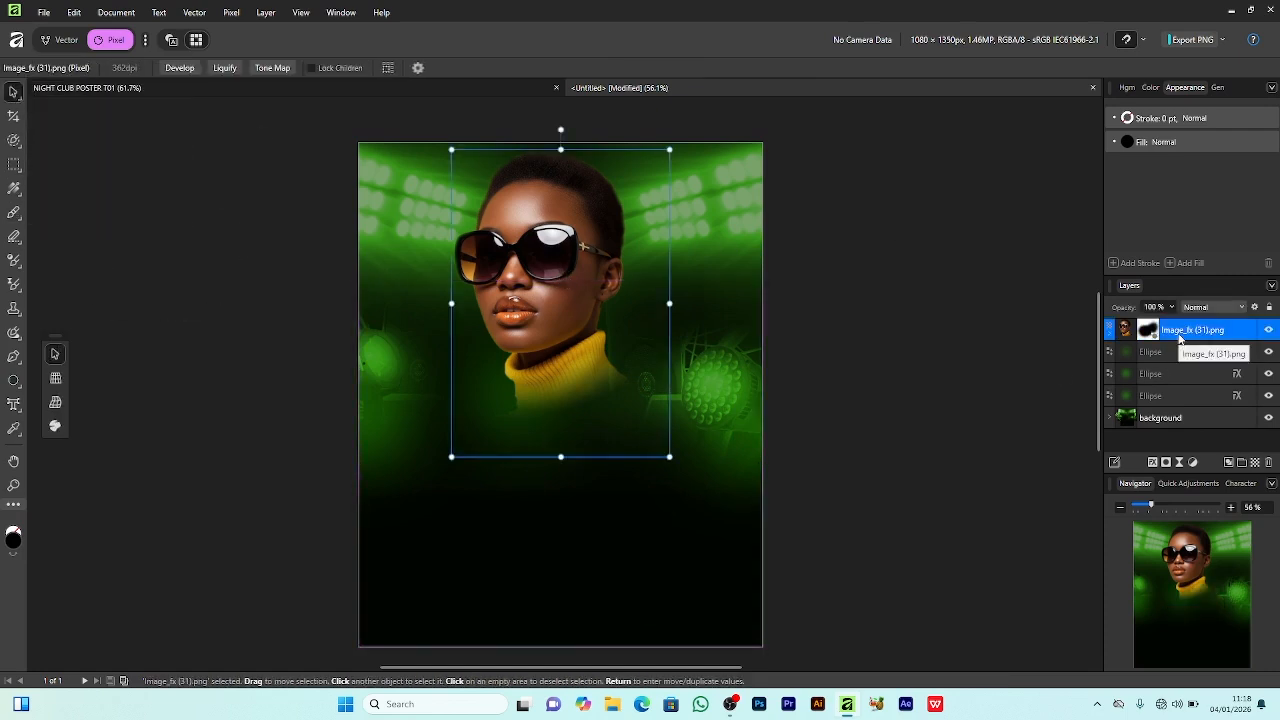
key(ctrl+j)
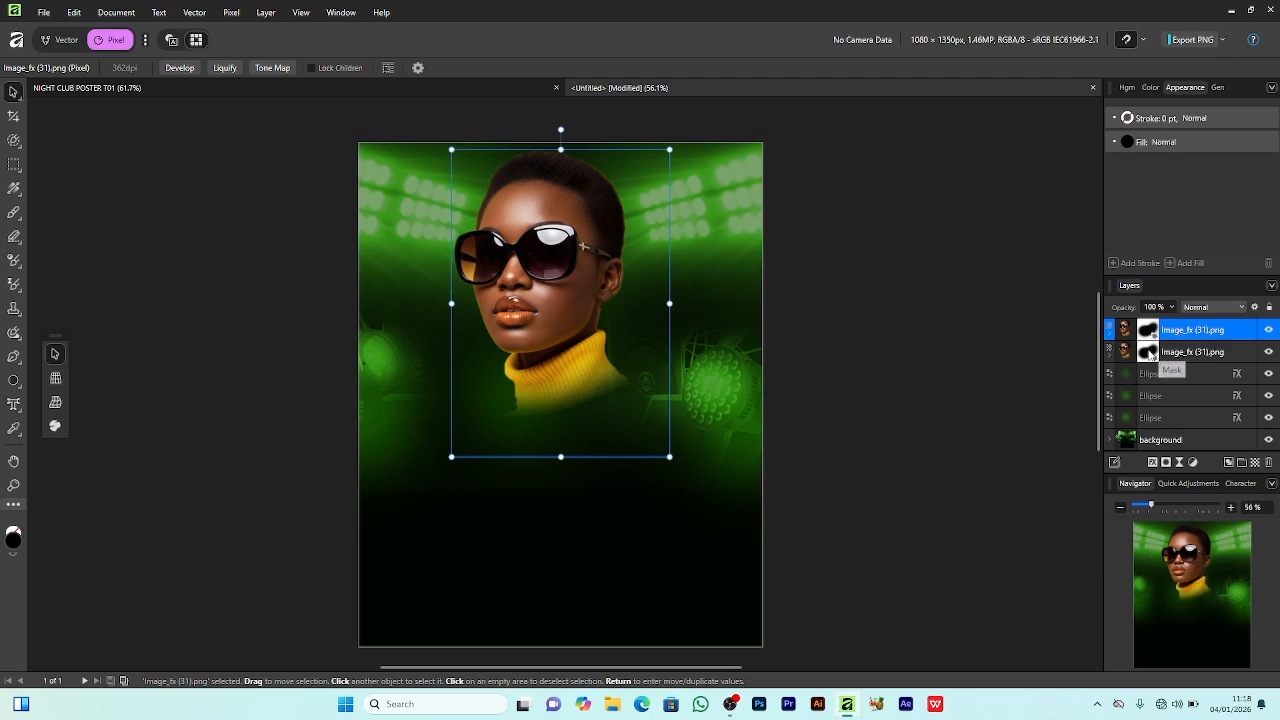
click(1182, 352)
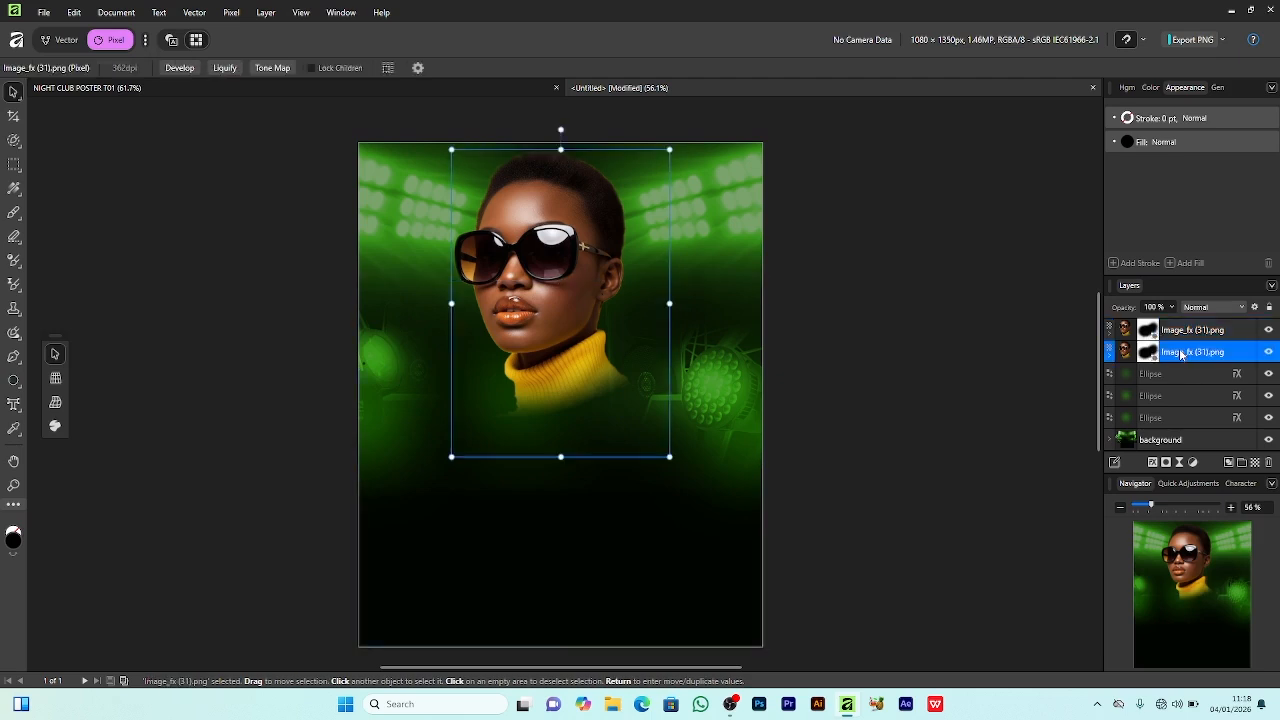
click(1268, 330)
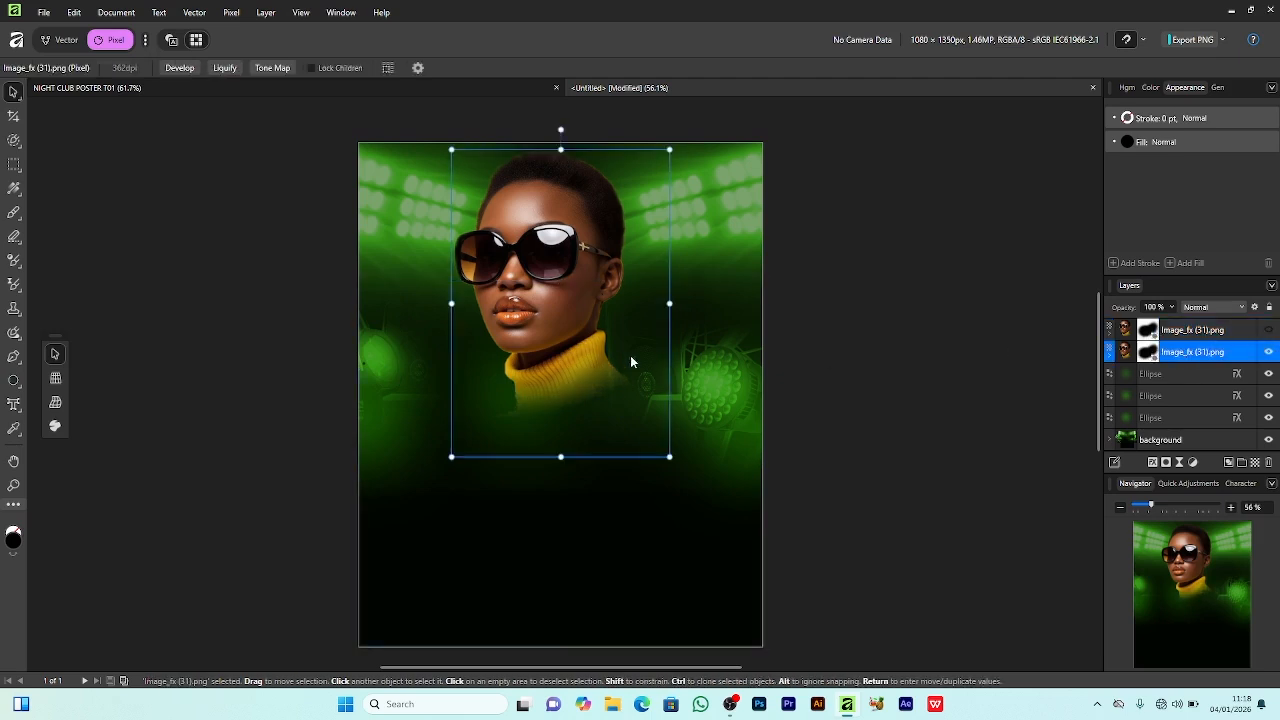
Add a Recolor adjustment with a hue of 106.3° inside the lower portrait only, and show the upper portrait again
click(1192, 462)
click(1160, 122)
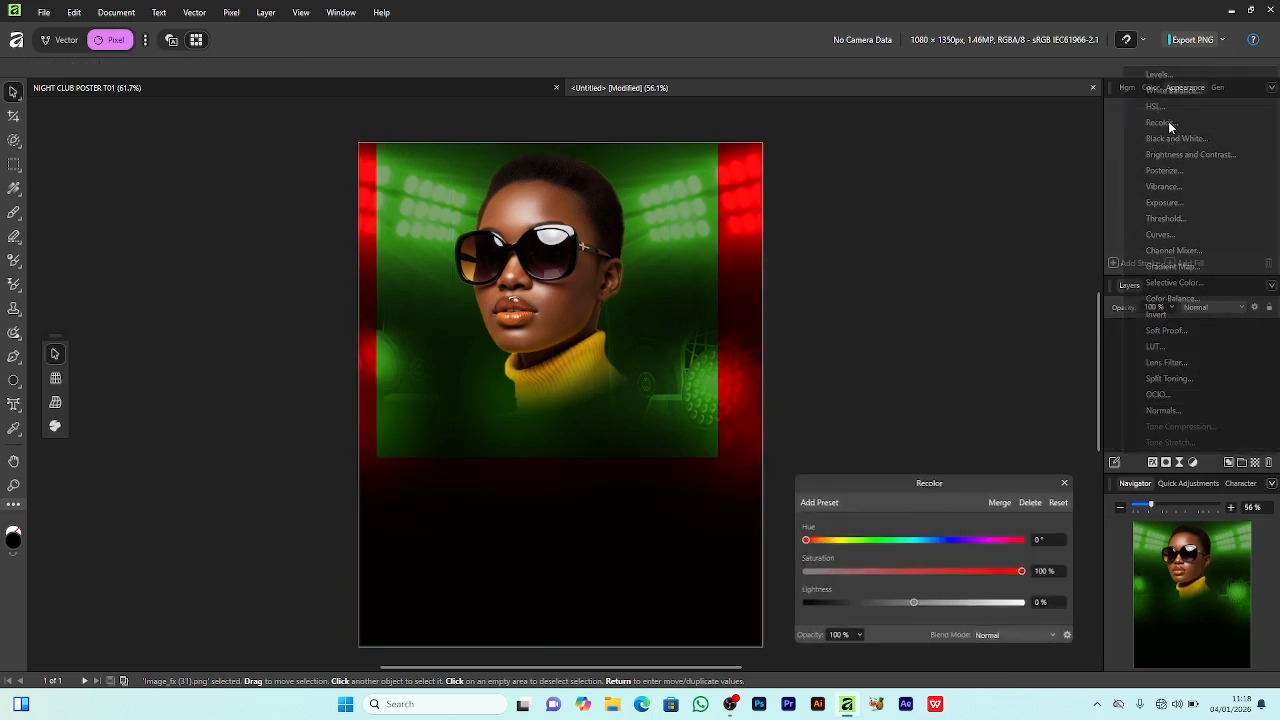
click(865, 540)
drag(865, 540, 870, 540)
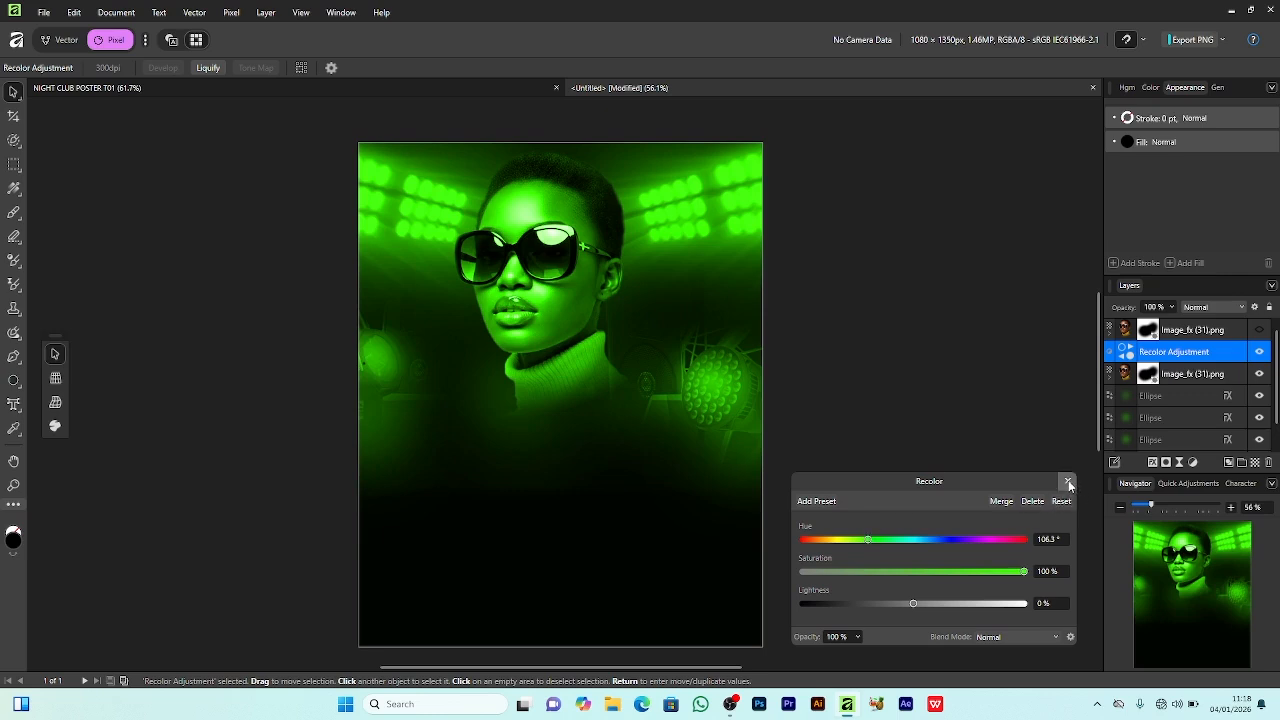
click(1068, 482)
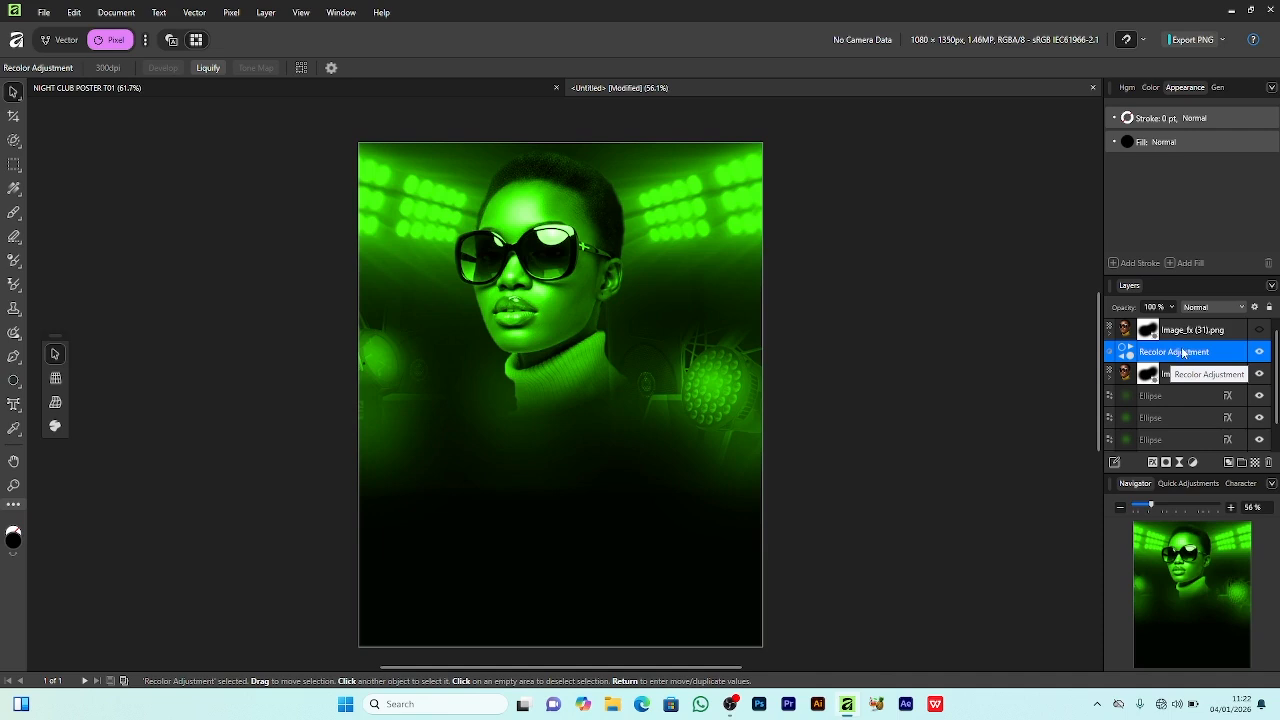
drag(1183, 352, 1188, 377)
click(845, 340)
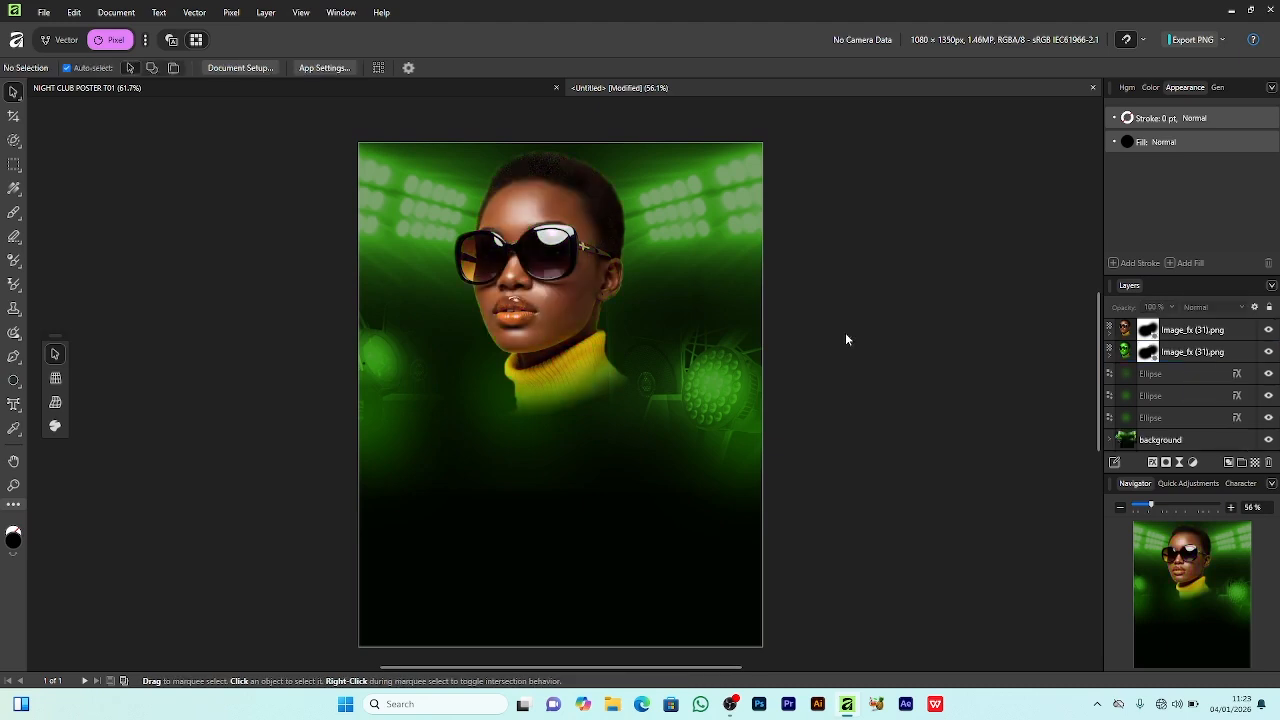
Paint black on the upper portrait's mask over the turtleneck with a 177 px brush to reveal the green copy beneath
click(1196, 331)
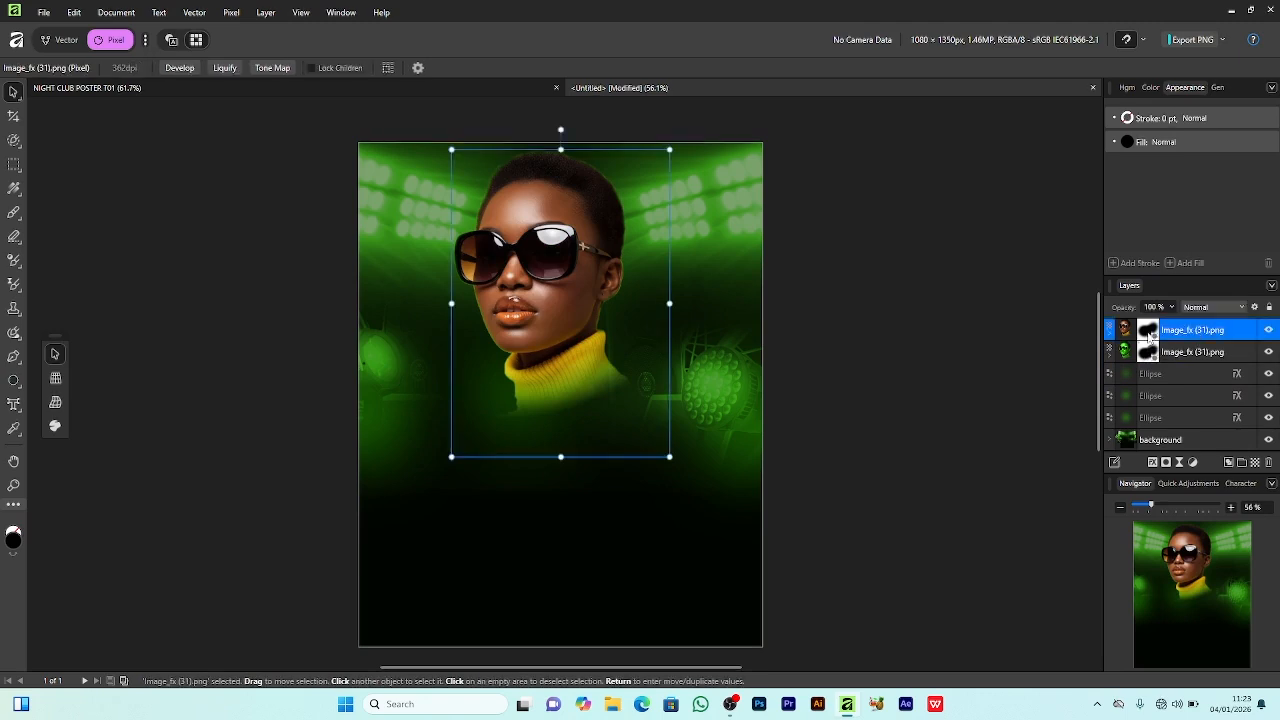
click(1148, 332)
click(17, 214)
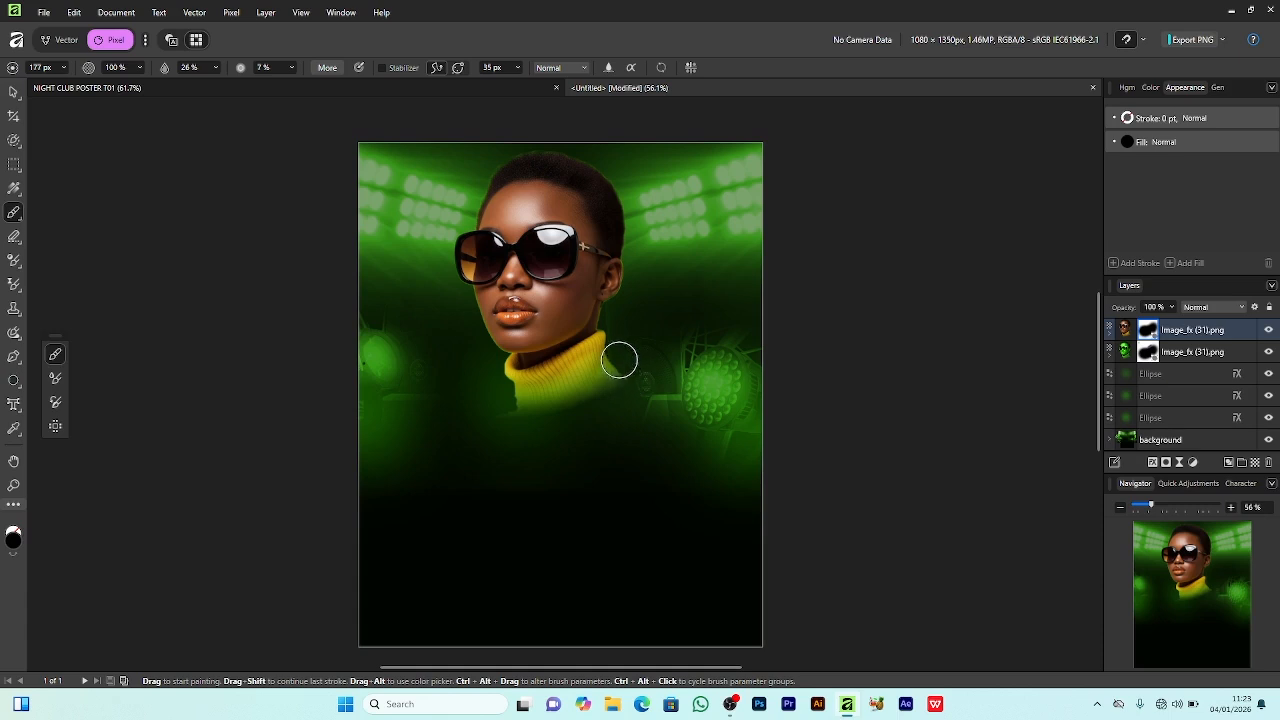
drag(620, 340, 606, 352)
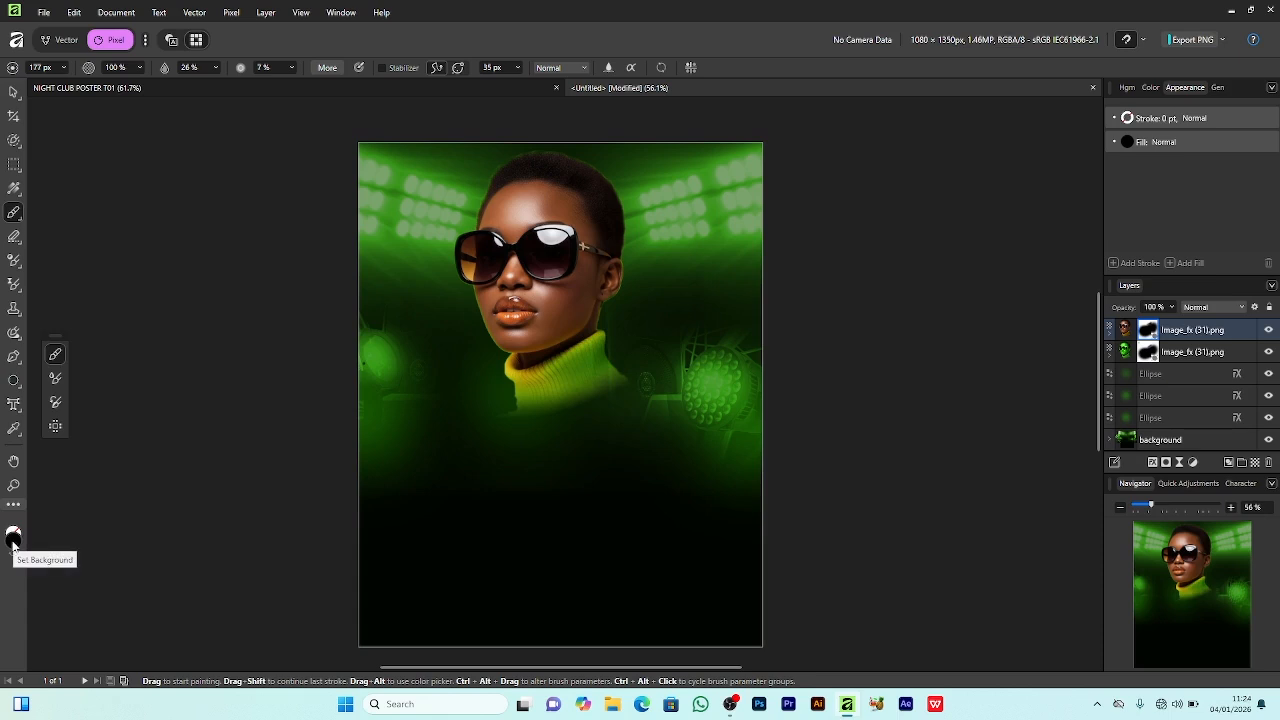
drag(550, 396, 518, 380)
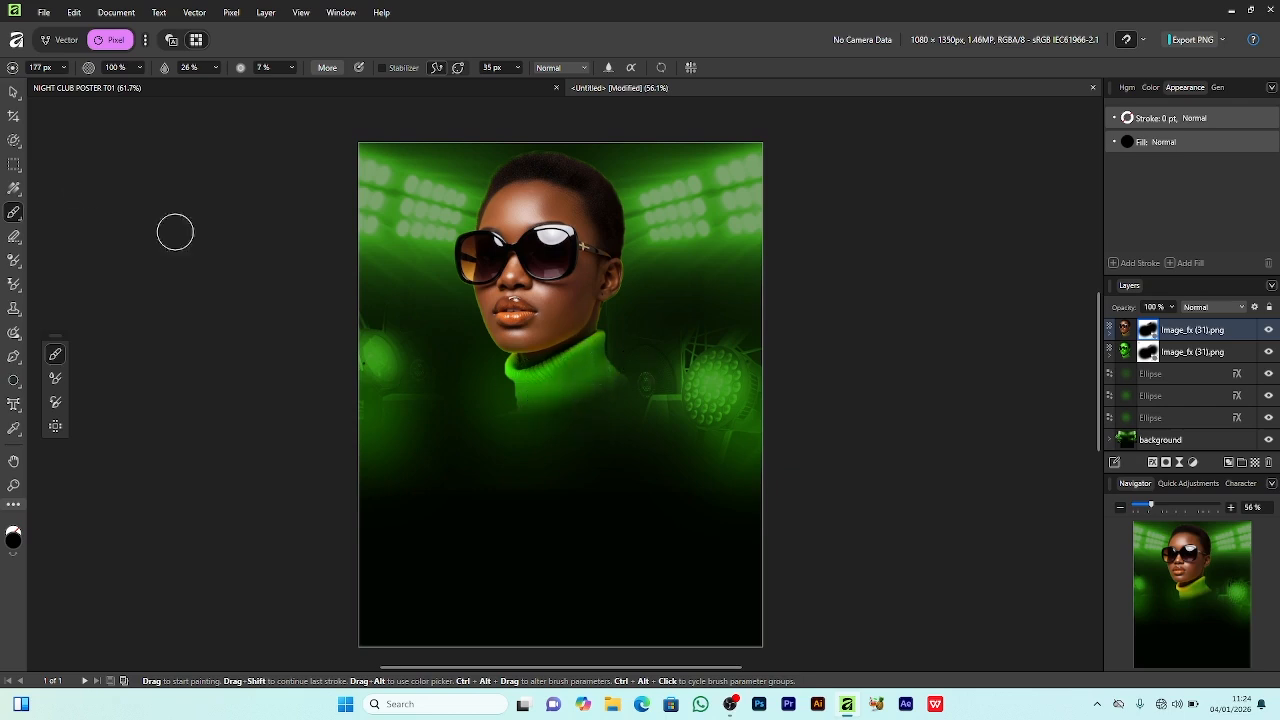
key(v)
click(851, 426)
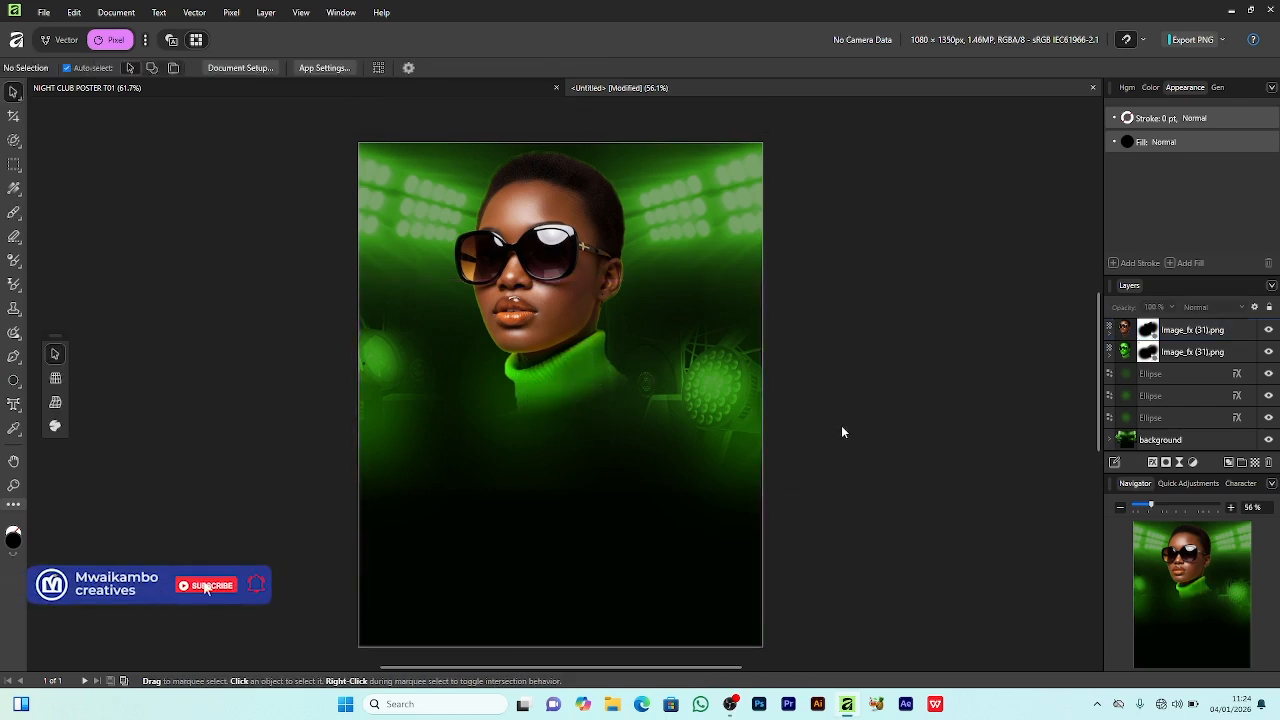
Draw a thin ellipse between the woman's jaw and turtleneck, rotate it along the jawline and fill it green
drag(1150, 504, 1158, 506)
scroll(993, 467, up, 1)
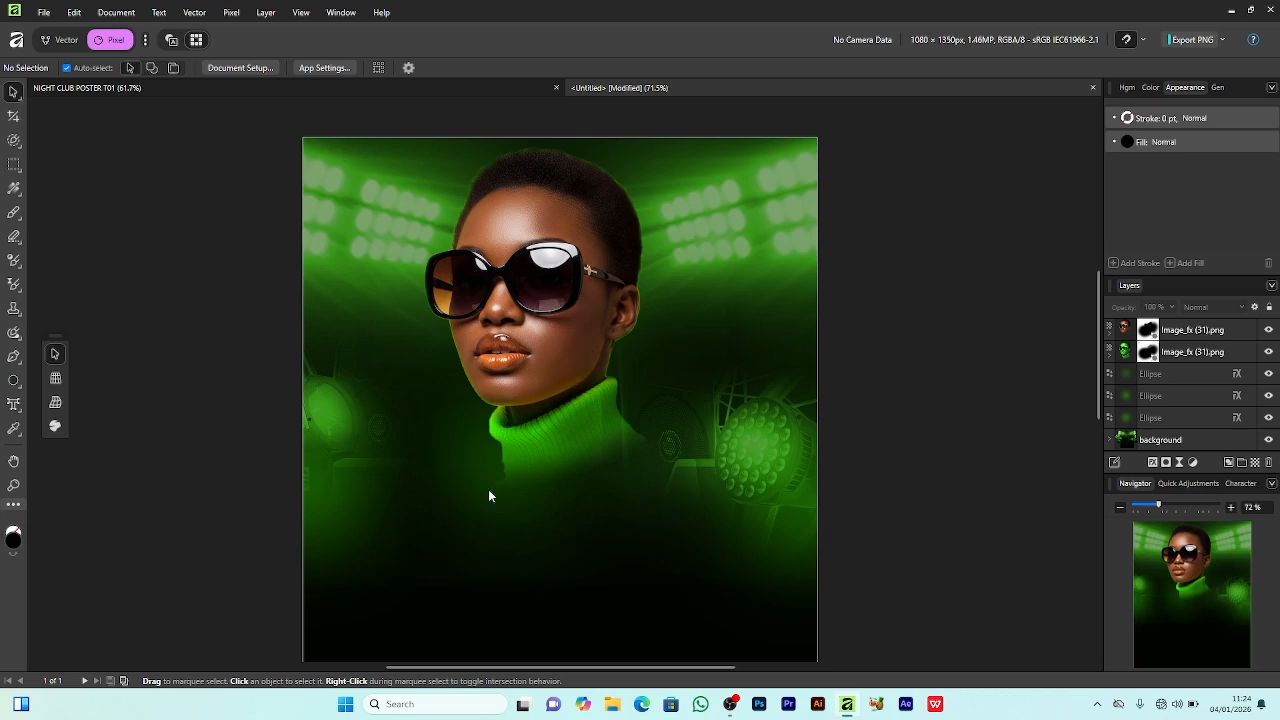
click(14, 380)
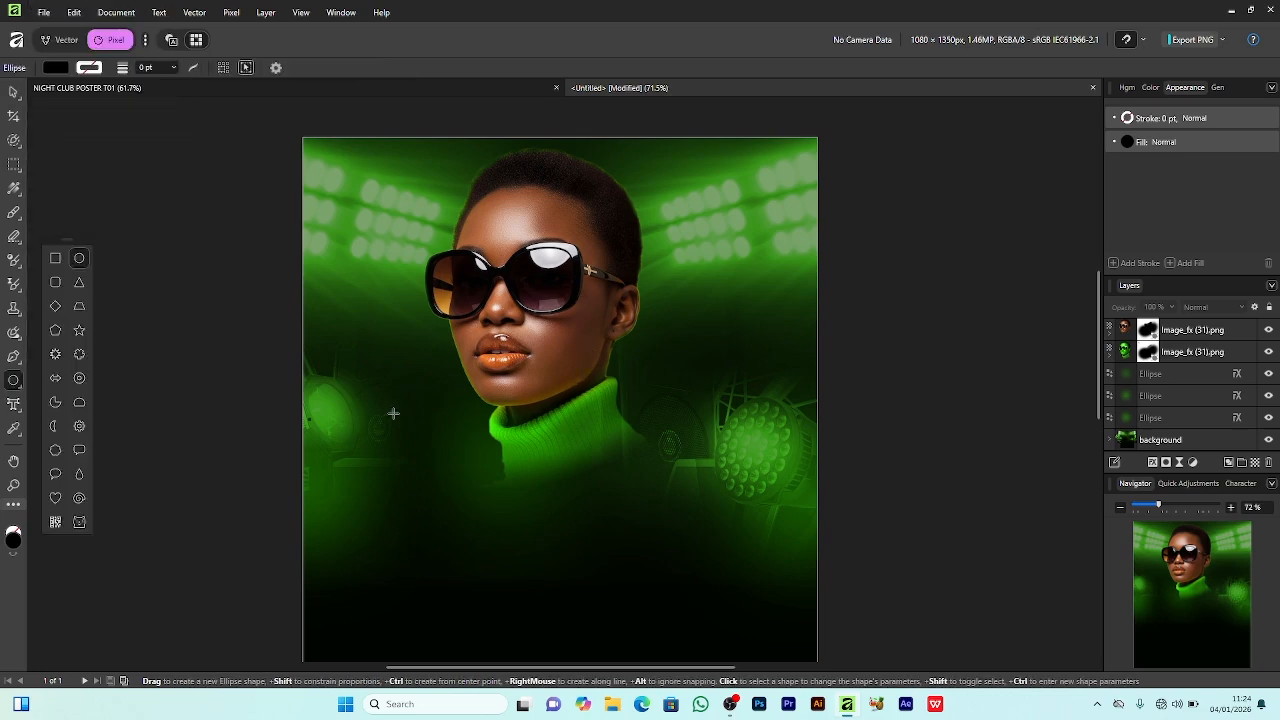
drag(530, 397, 573, 387)
click(13, 92)
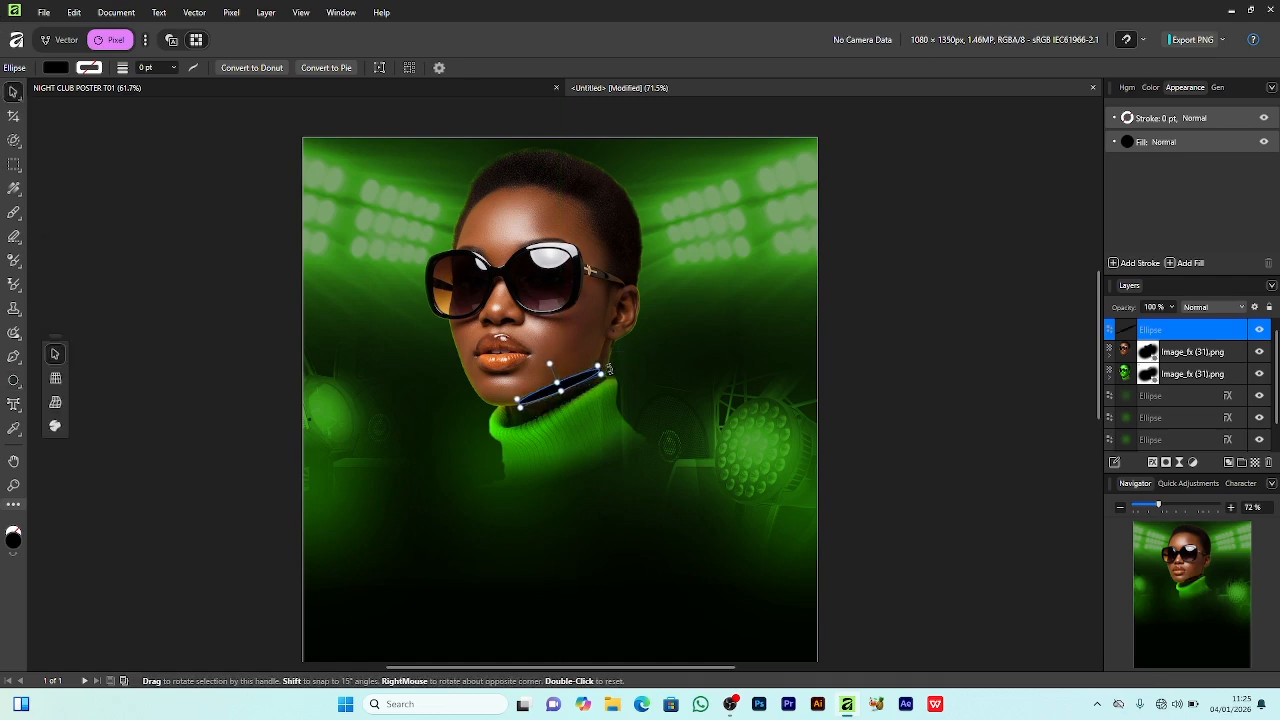
click(60, 72)
drag(76, 178, 80, 198)
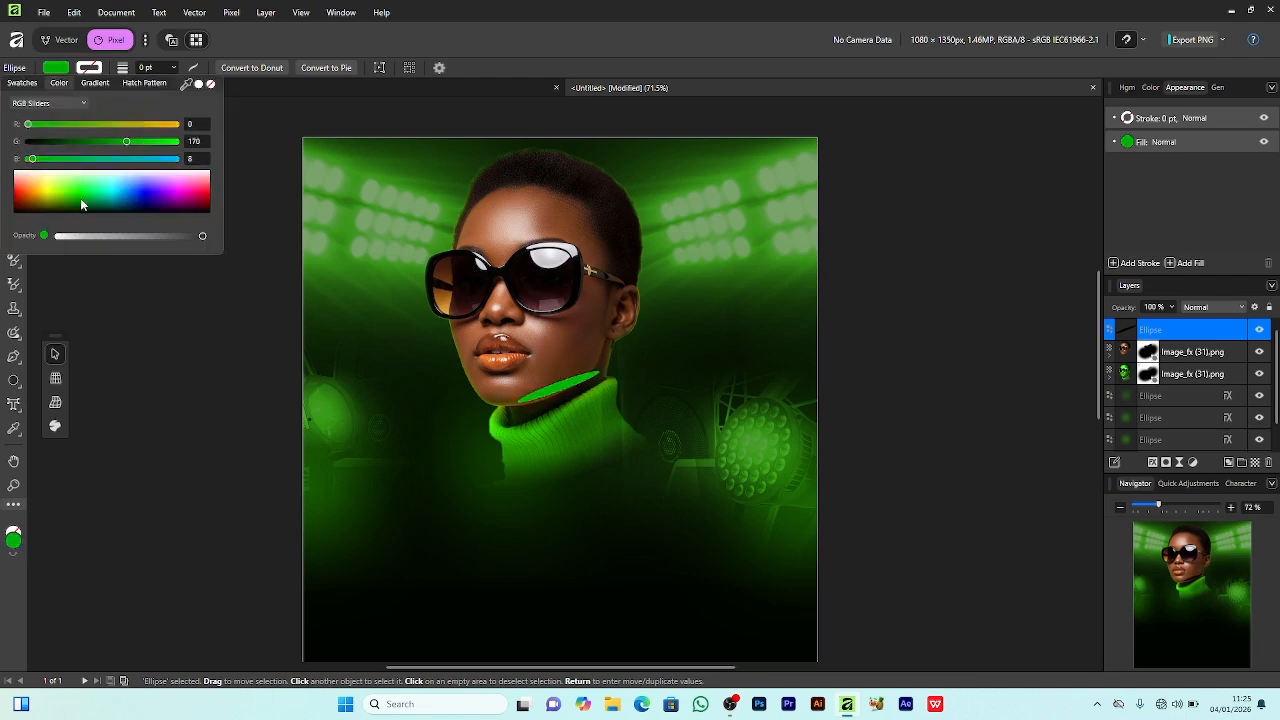
Apply a 9.8 px Gaussian Blur effect to the jawline ellipse, set it to 88% opacity and nudge it along the jaw
click(1152, 462)
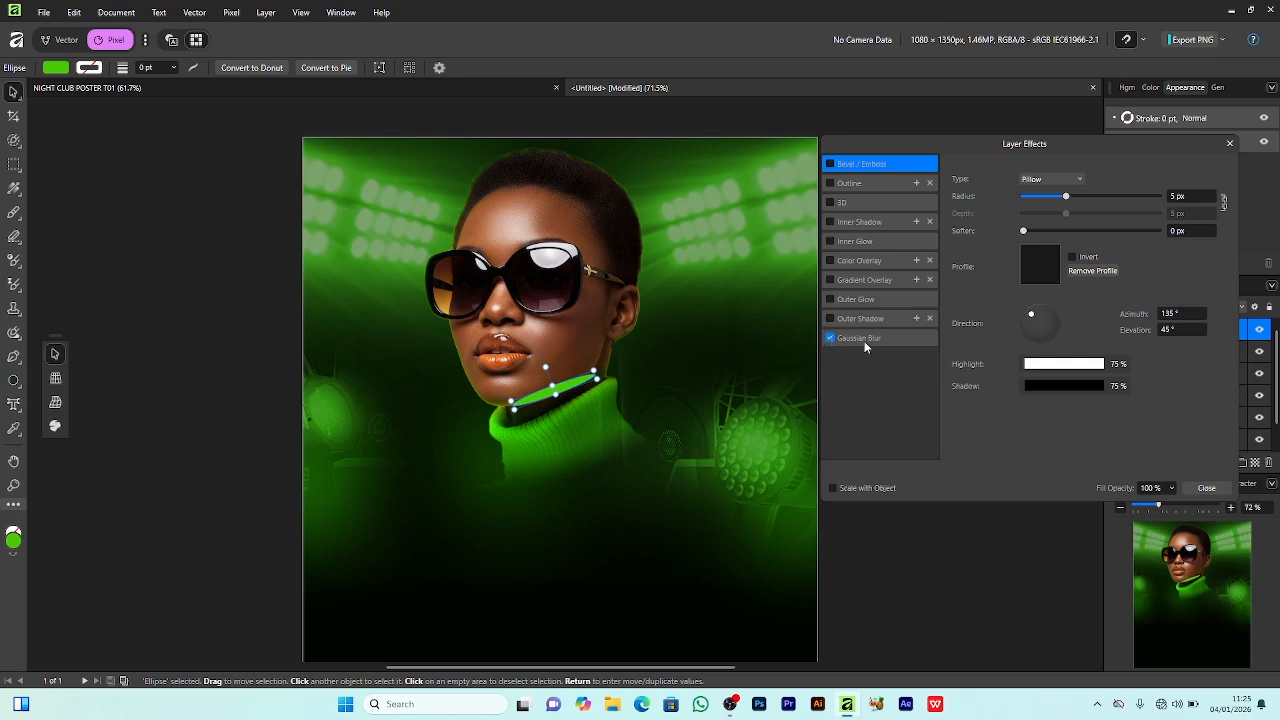
click(866, 340)
drag(1112, 181, 1108, 181)
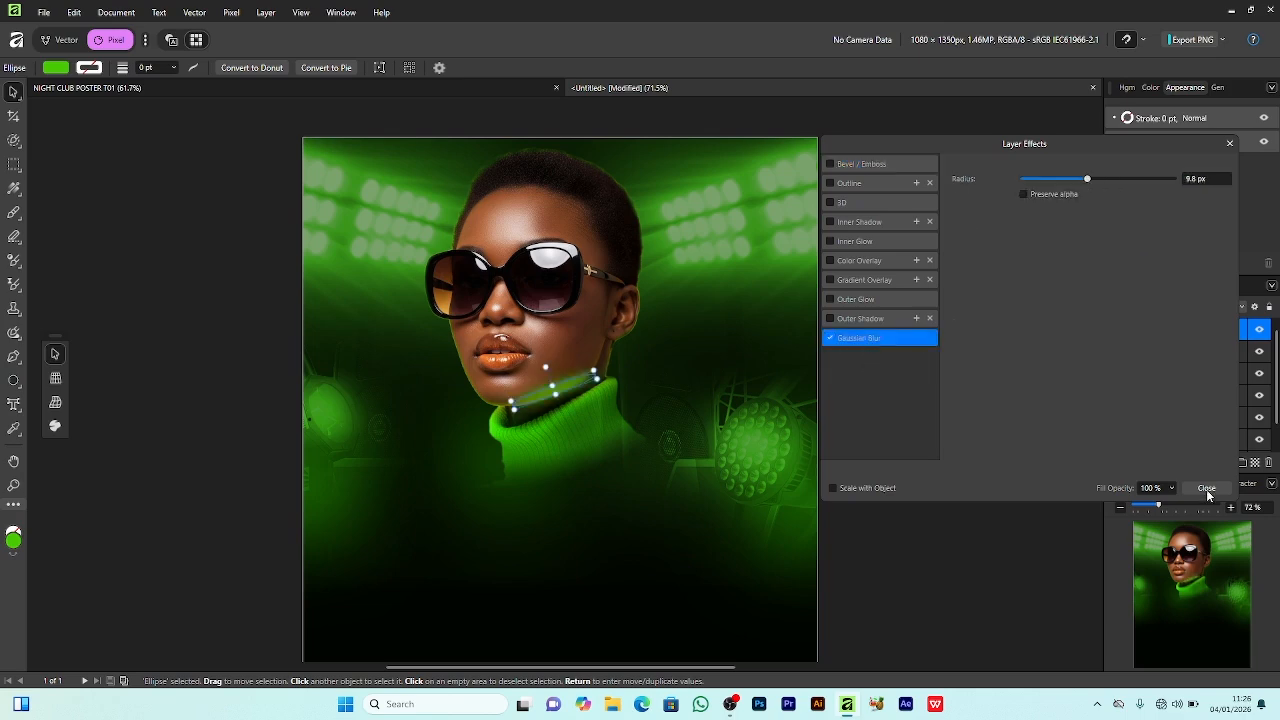
click(1206, 487)
drag(565, 385, 564, 383)
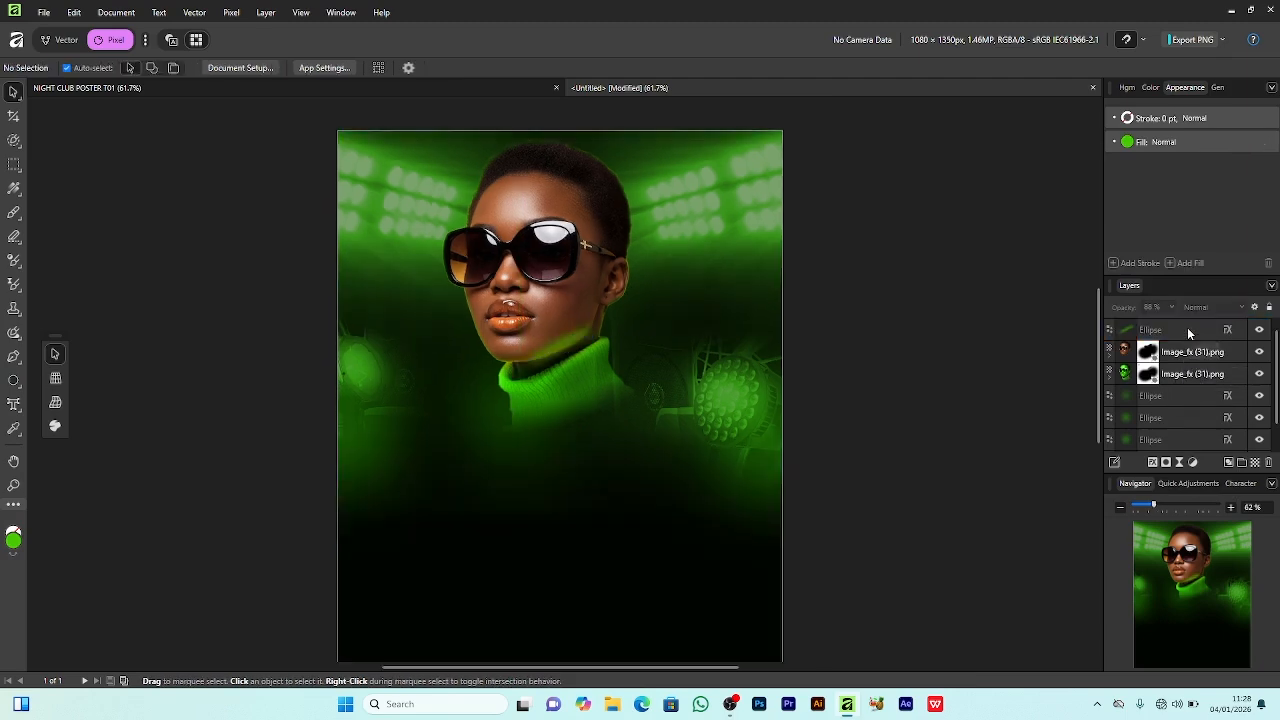
Group the jawline ellipse with both portrait layers and name the group "subject"
click(1189, 331)
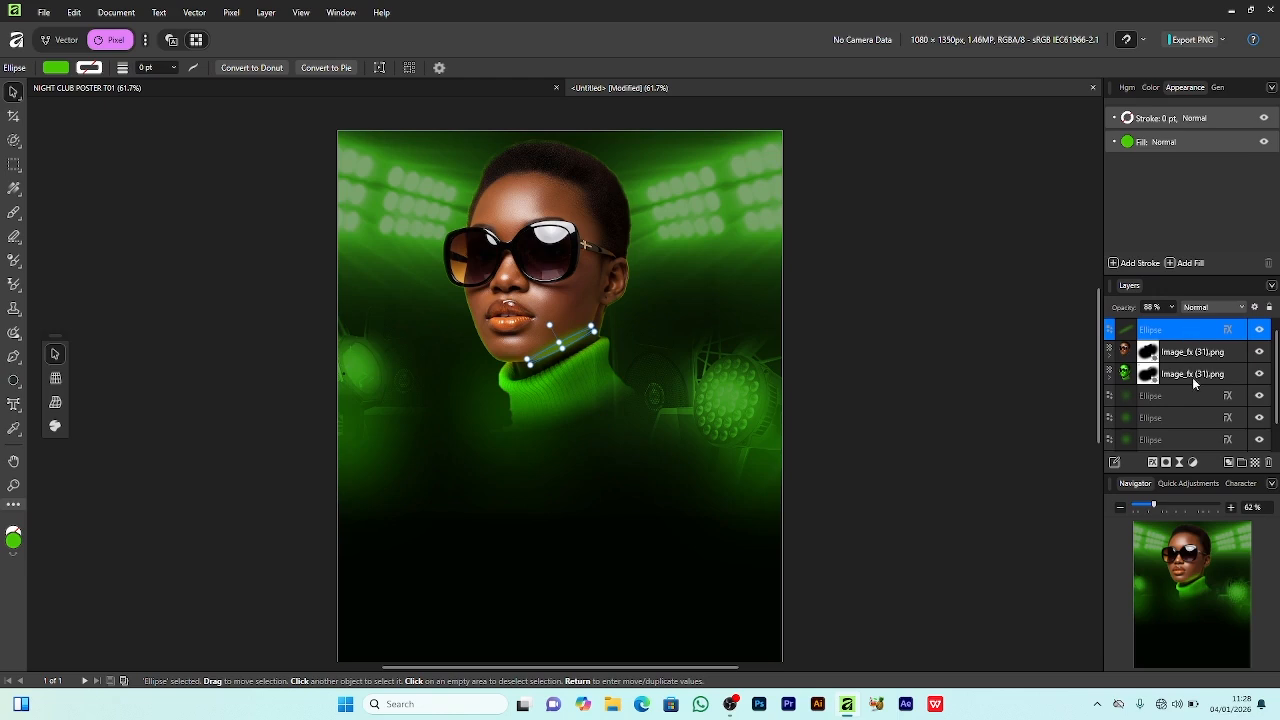
shift+click(1193, 375)
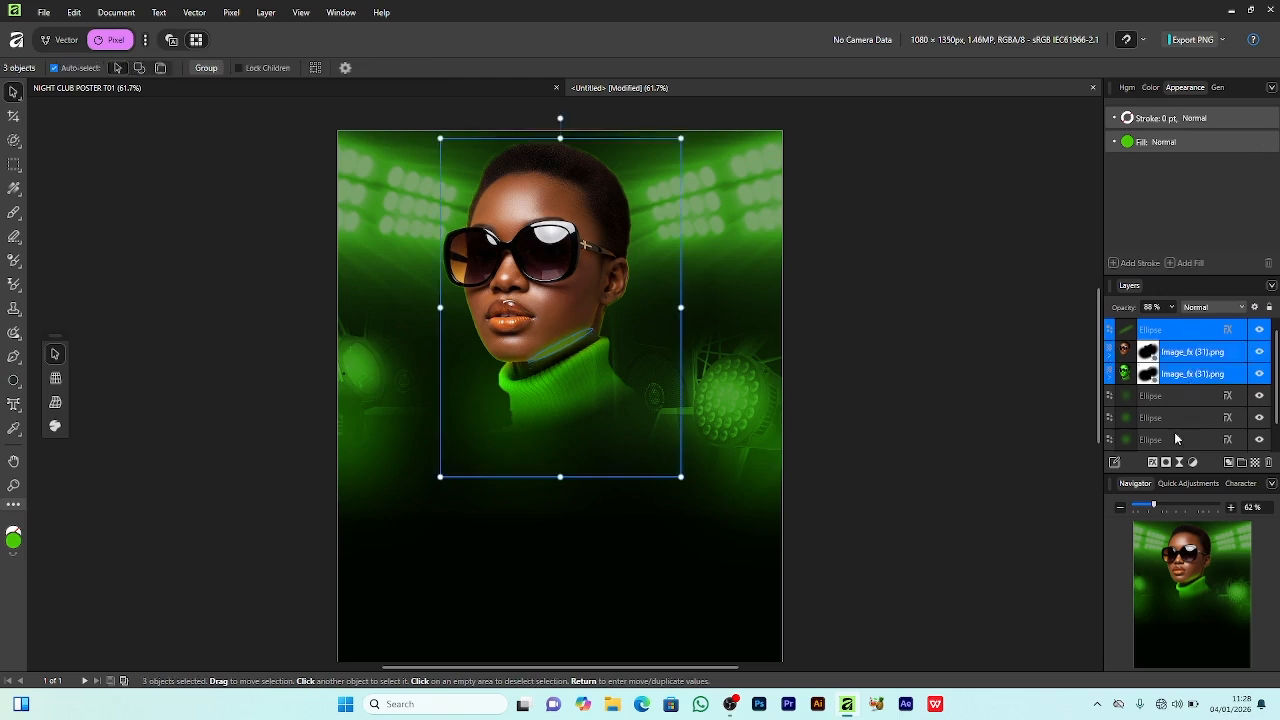
click(1241, 463)
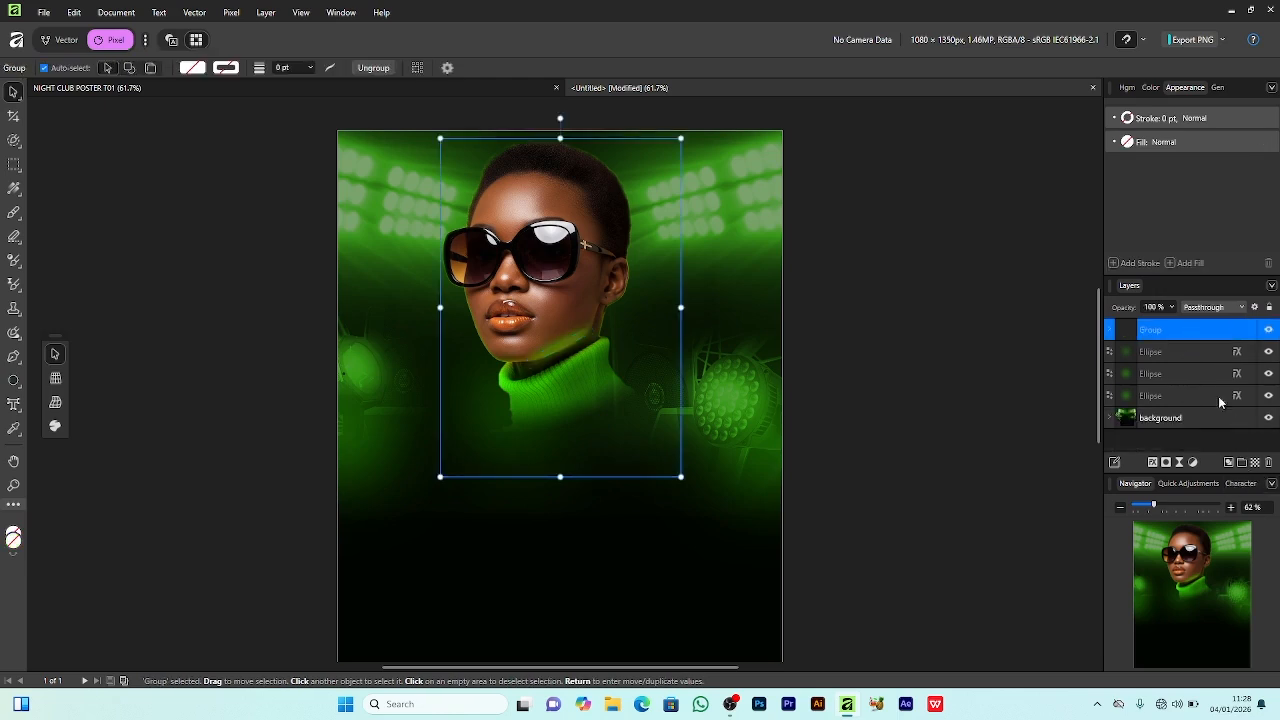
double_click(1151, 333)
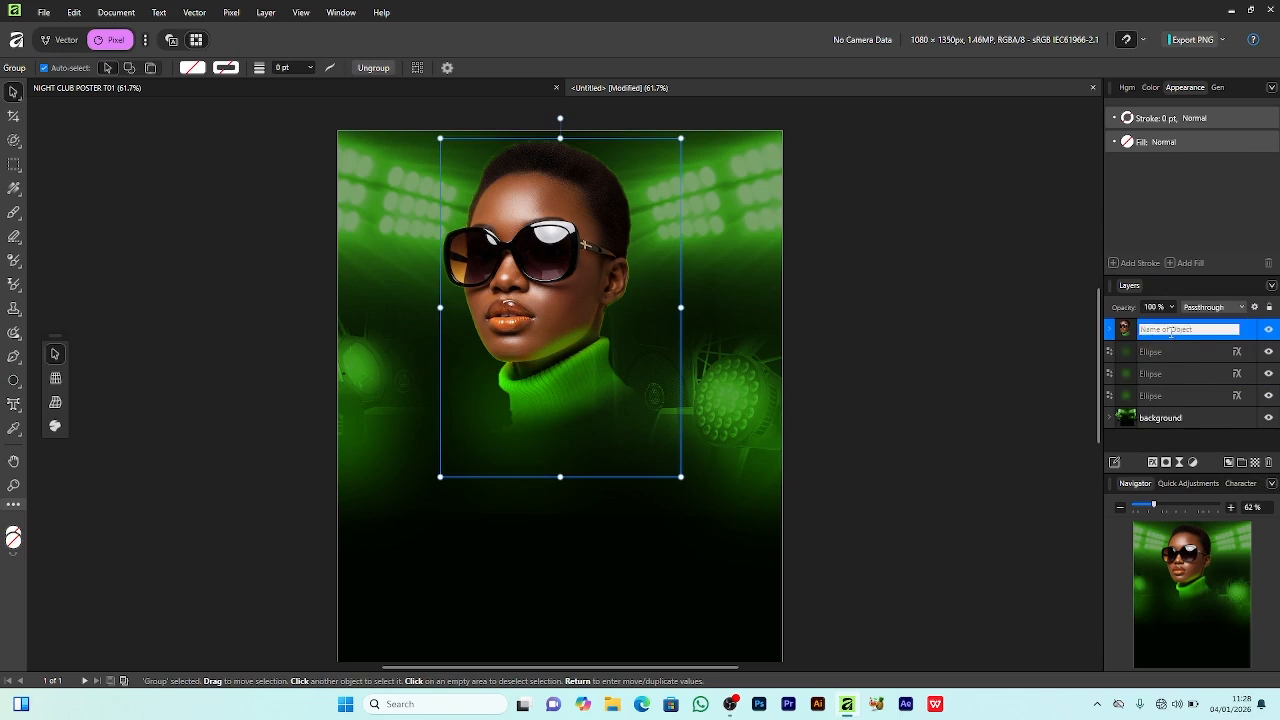
text(subject)
key(Return)
click(910, 321)
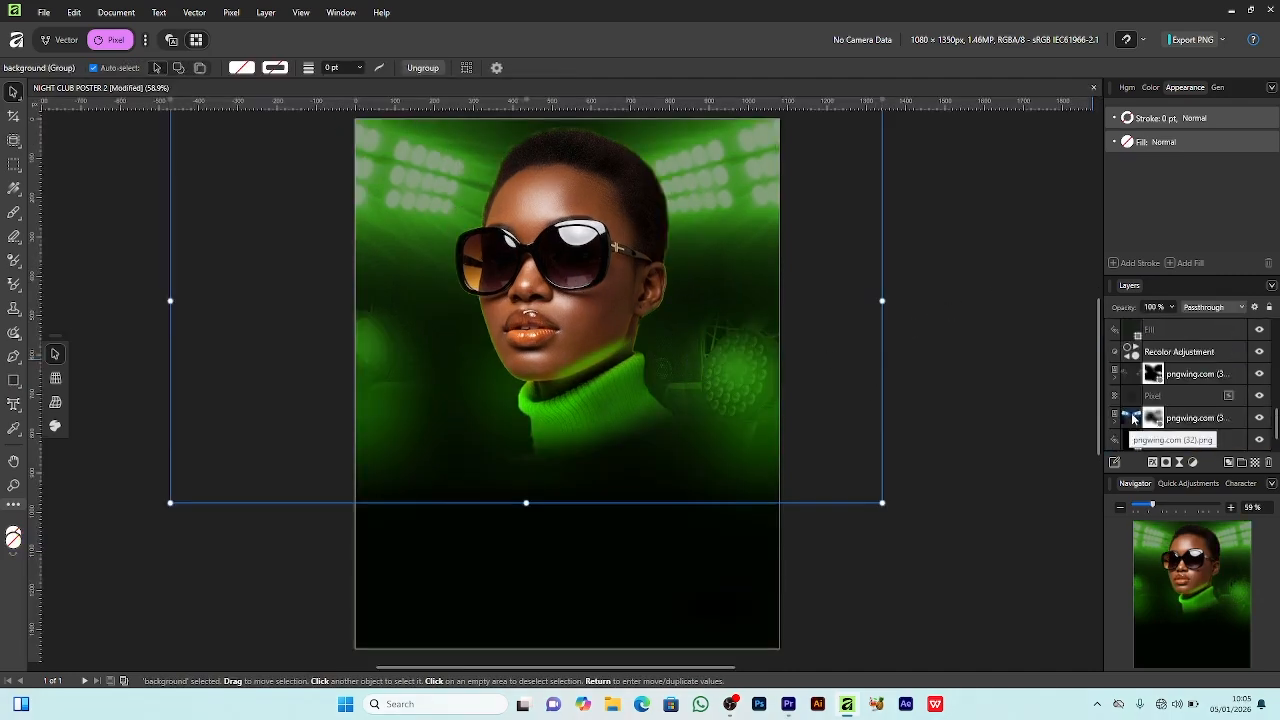
Apply a Gaussian Blur effect of about 7 px to the DJ equipment image in the background group
scroll(1133, 416, down, 2)
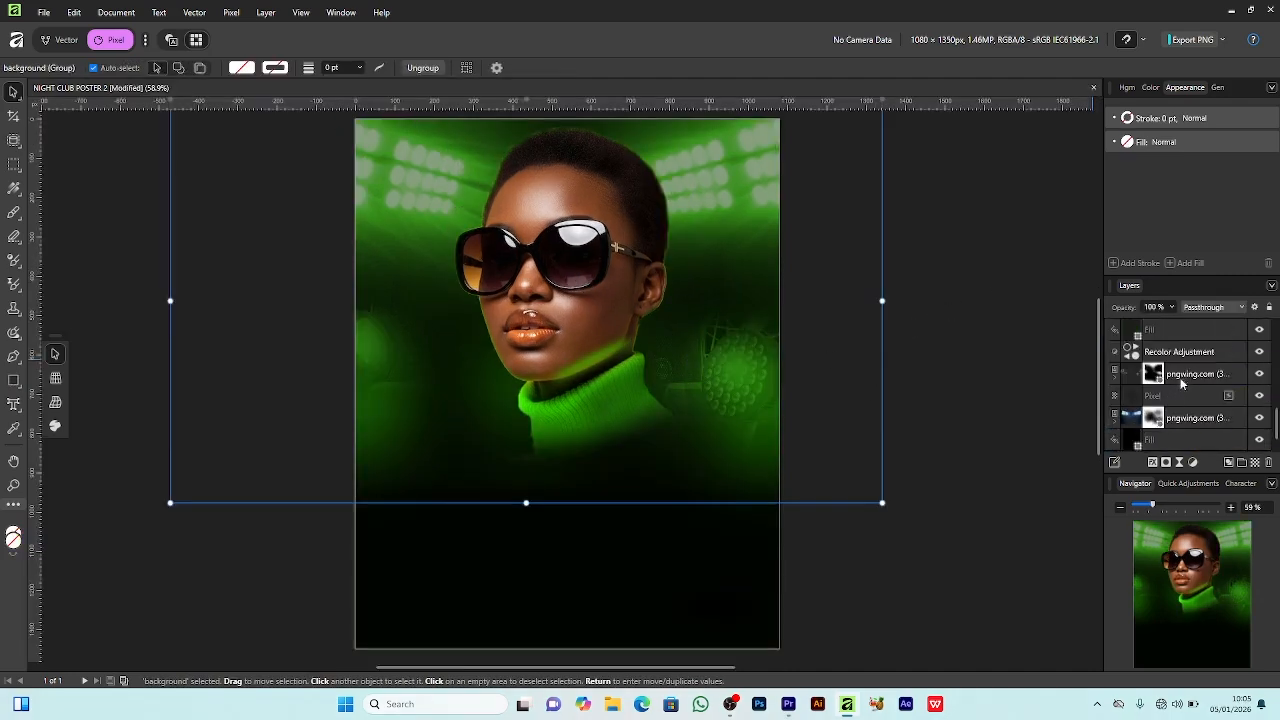
click(1183, 383)
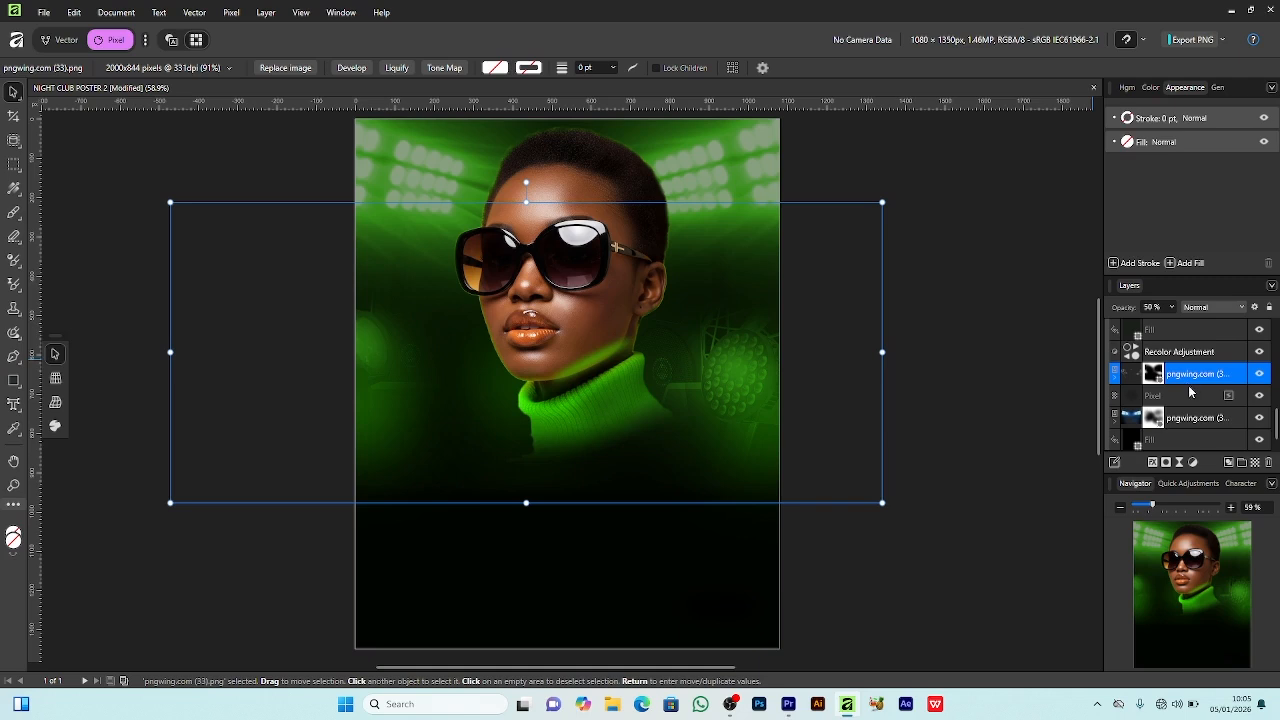
click(1152, 461)
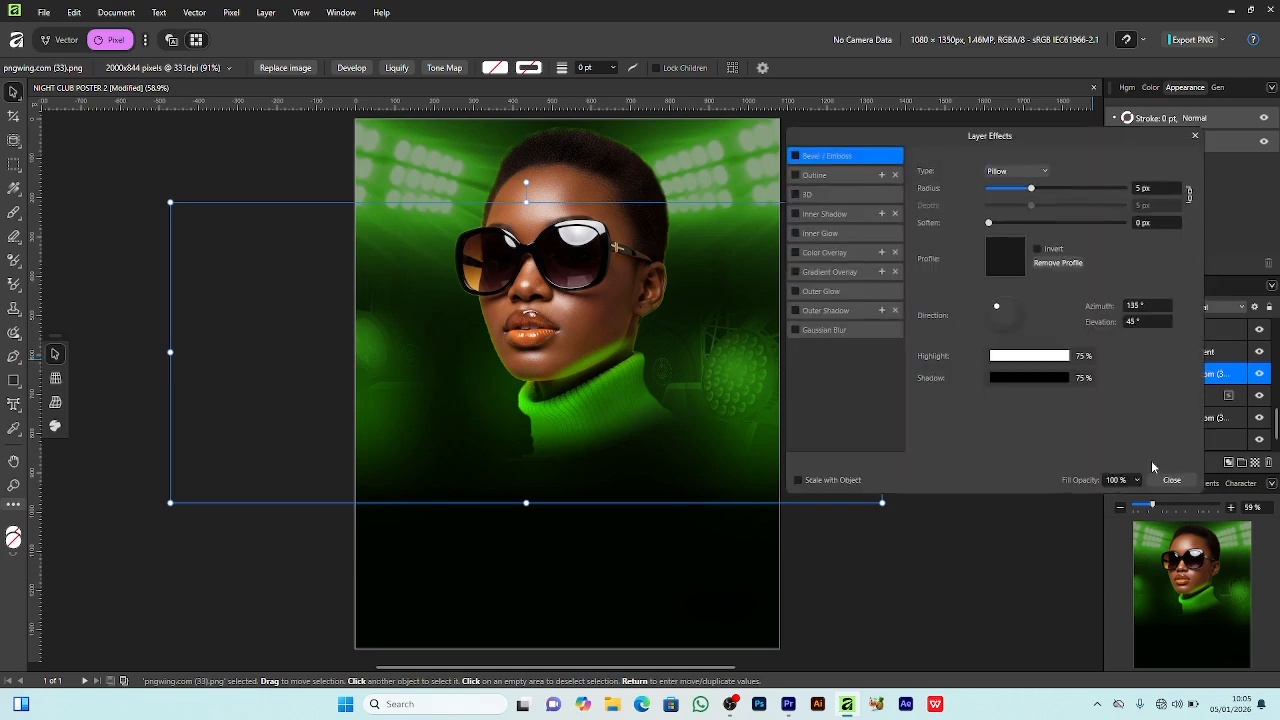
click(796, 331)
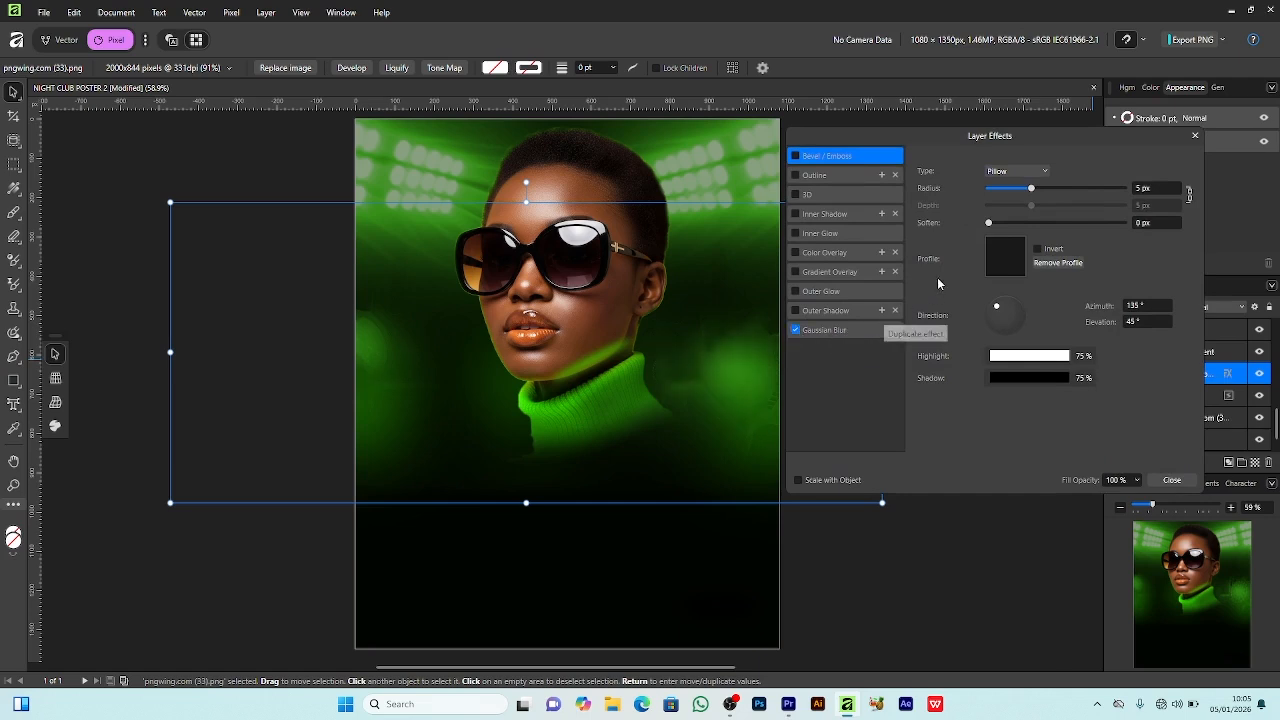
click(845, 332)
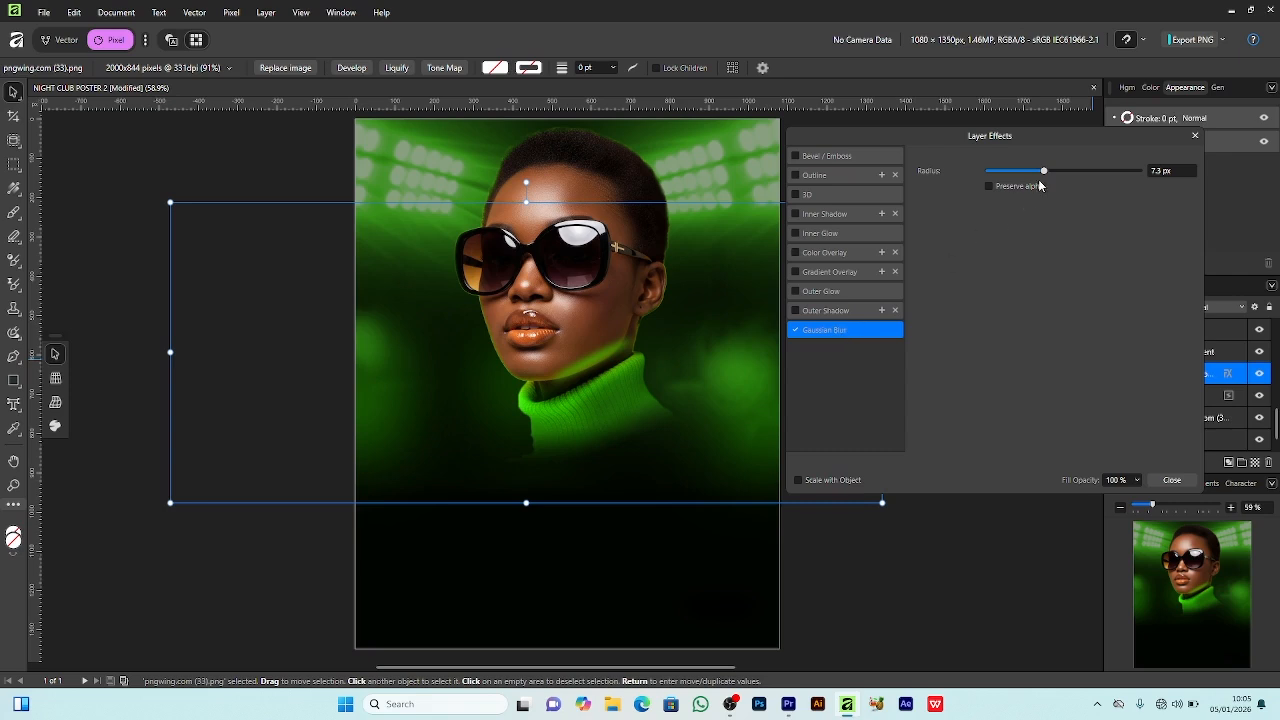
mouse_move(1044, 171)
mouse_down()
mouse_move(1082, 175)
mouse_move(1041, 176)
mouse_up()
click(1172, 480)
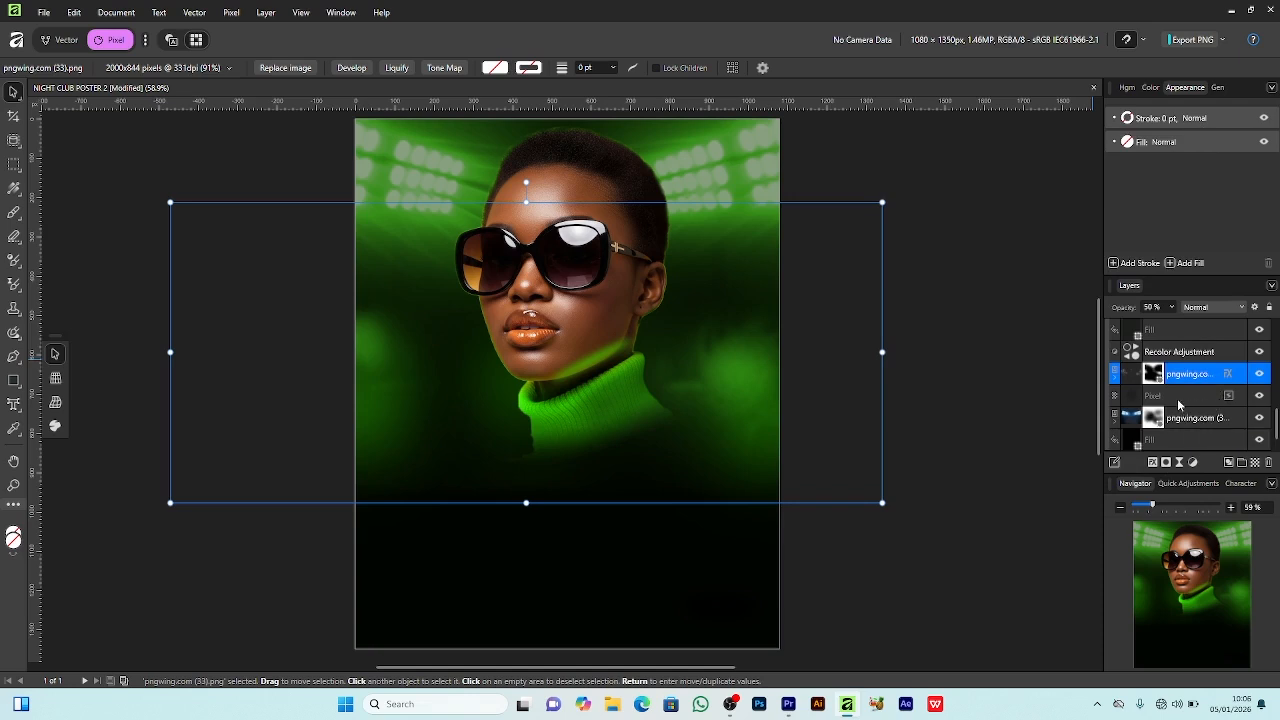
Apply a 9 px Gaussian Blur effect to the stage lights image pngwing.com (32).png
click(1186, 420)
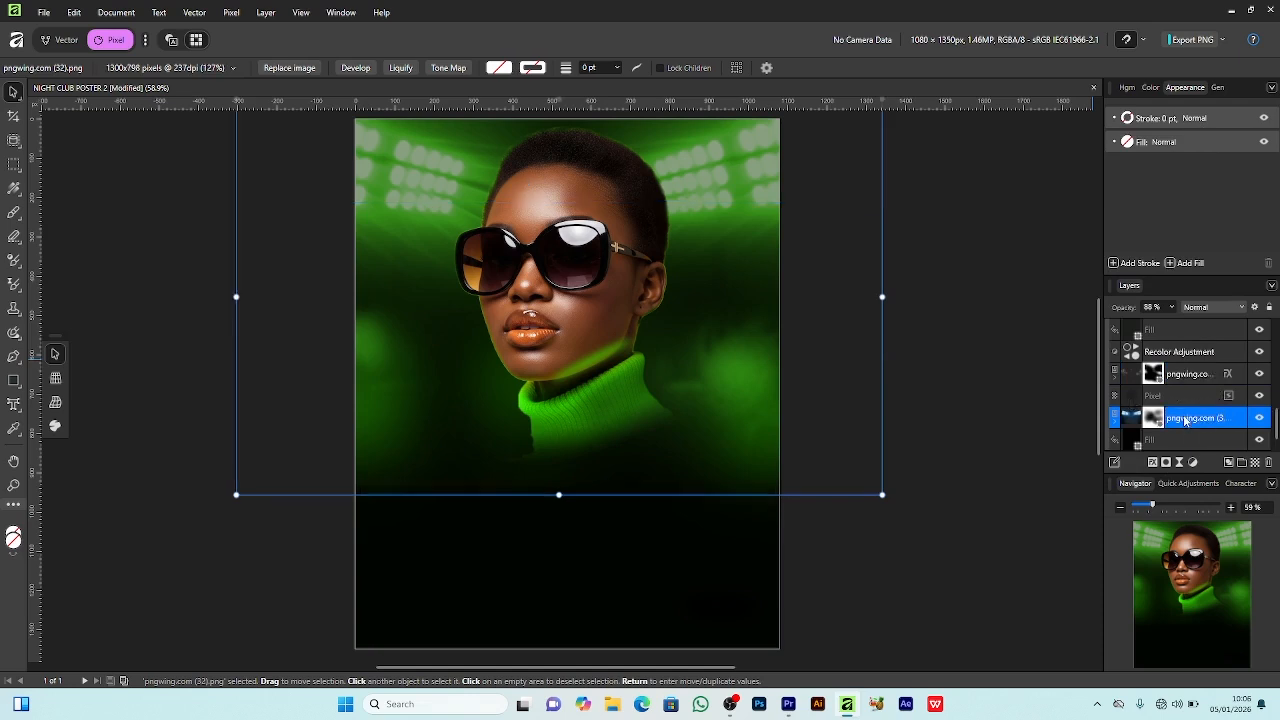
scroll(940, 362, up, 2)
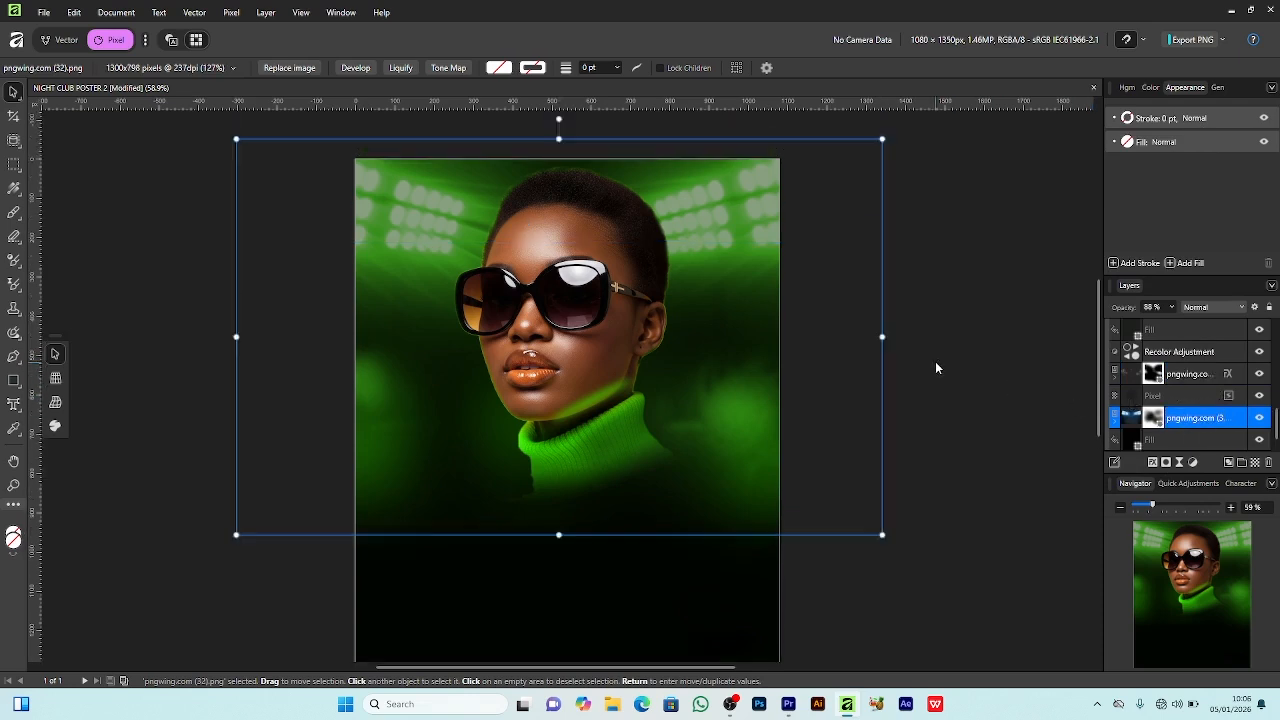
click(1151, 463)
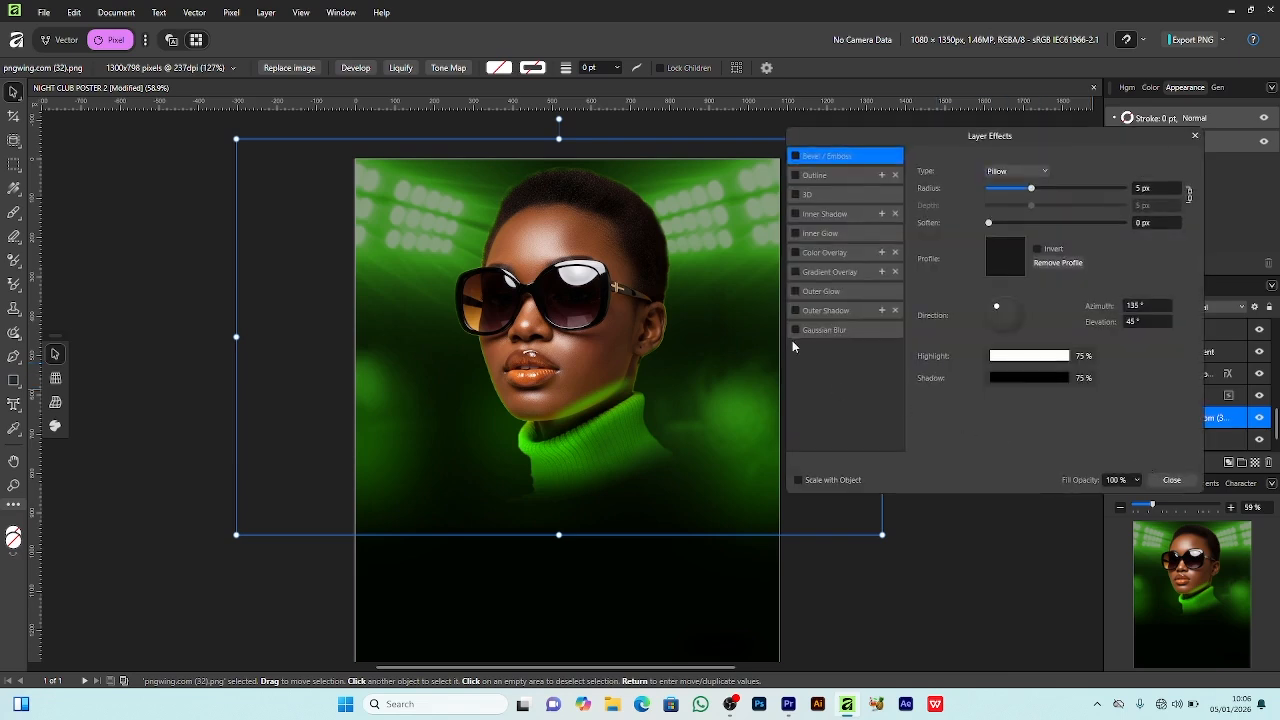
click(826, 331)
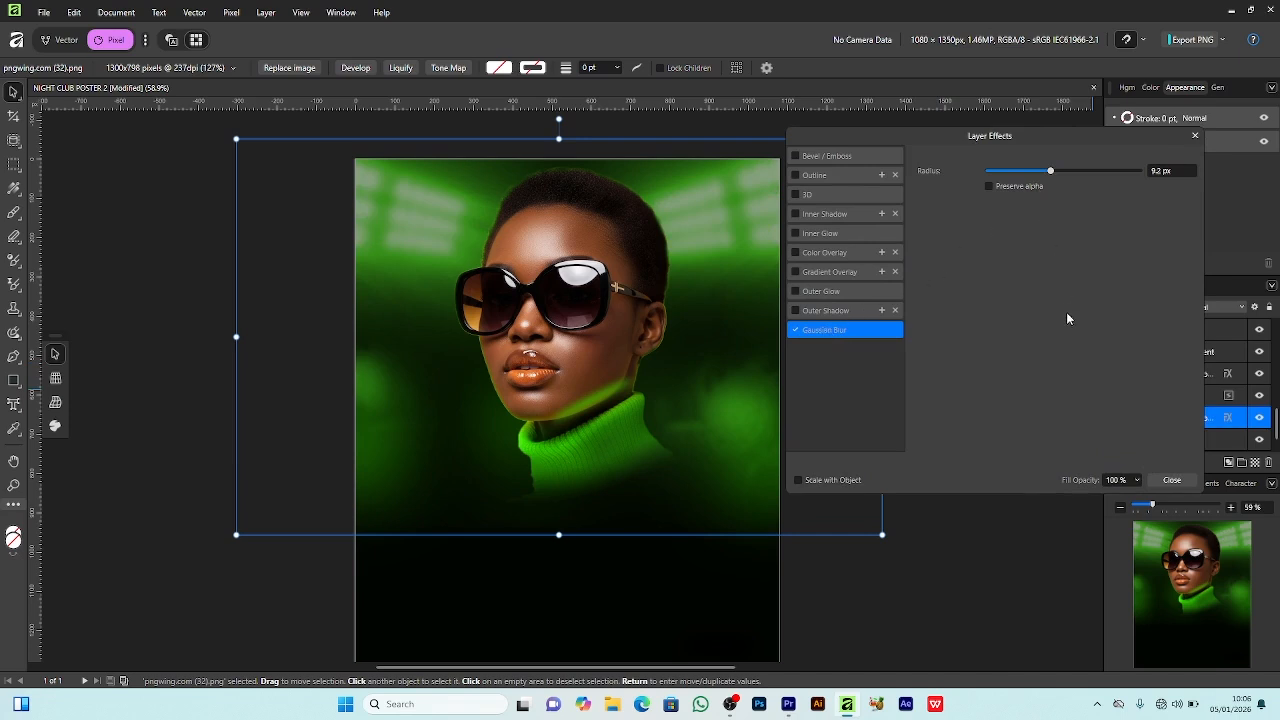
drag(1049, 174, 1051, 176)
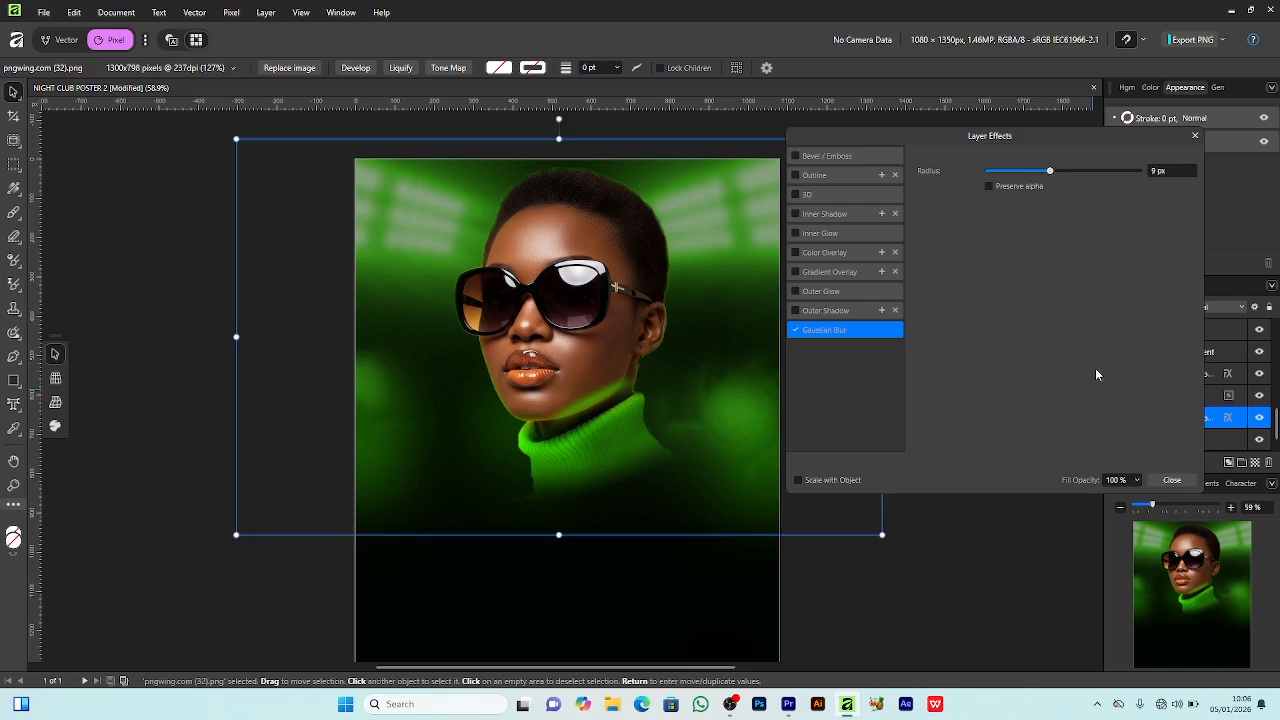
click(1172, 481)
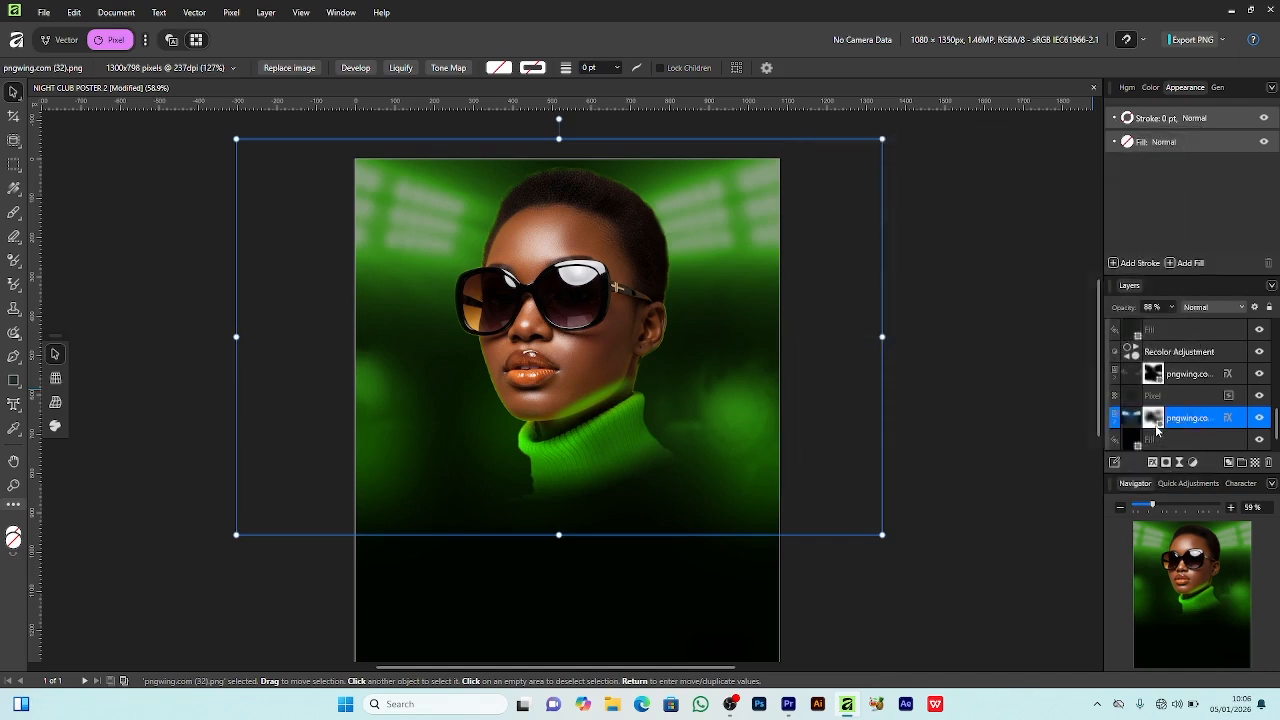
Paint black on the upper portrait's mask over both sunglass lenses with a 42 px brush to reveal the green copy
scroll(1157, 430, up, 2)
scroll(1110, 375, up, 2)
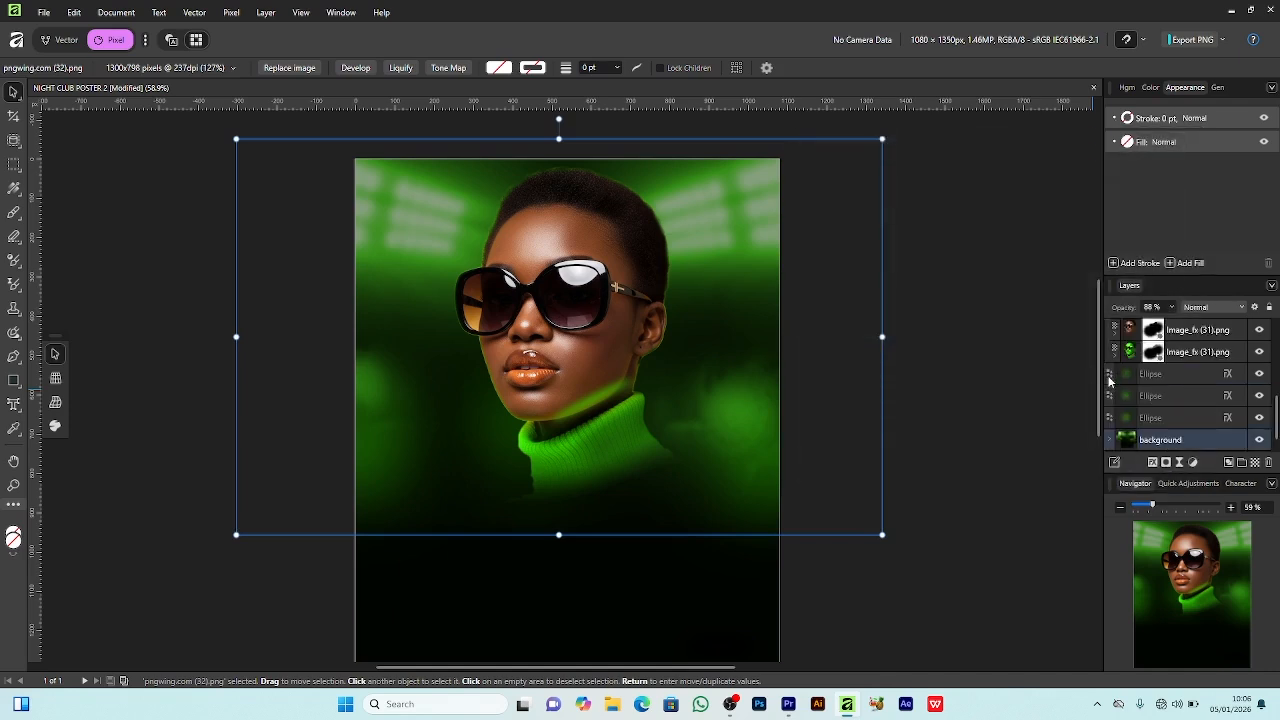
scroll(1140, 367, up, 1)
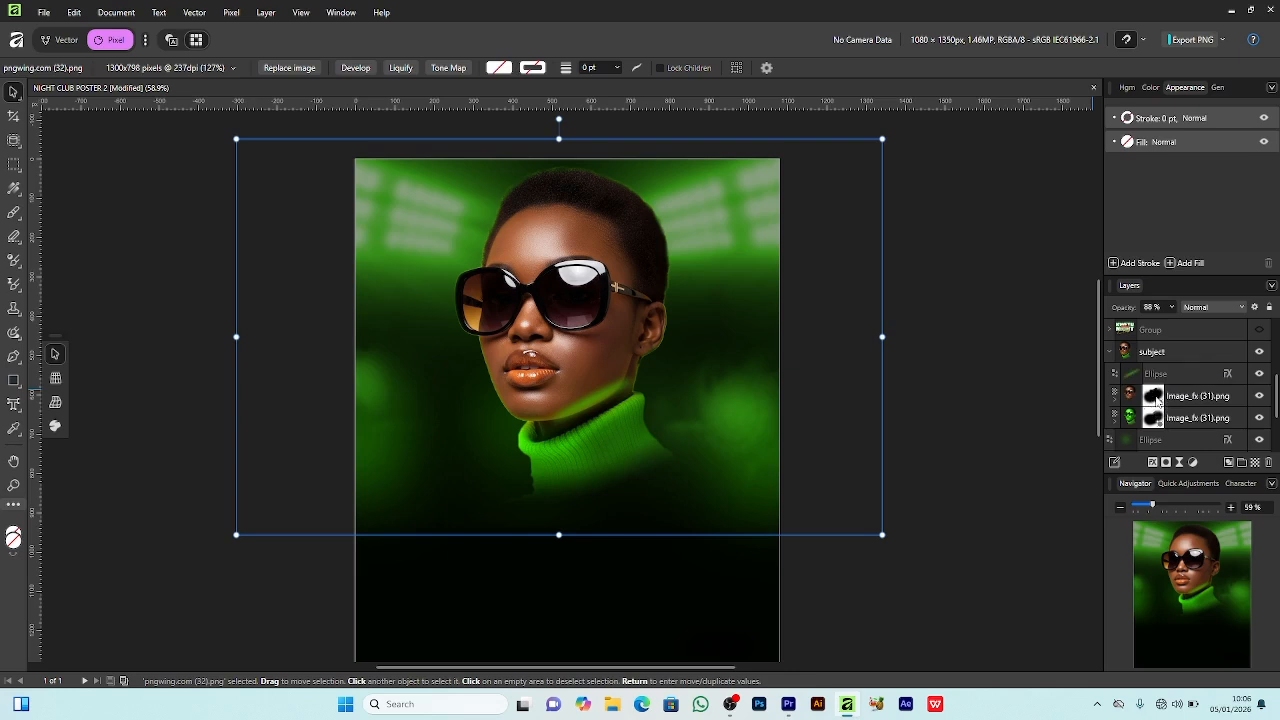
click(1156, 400)
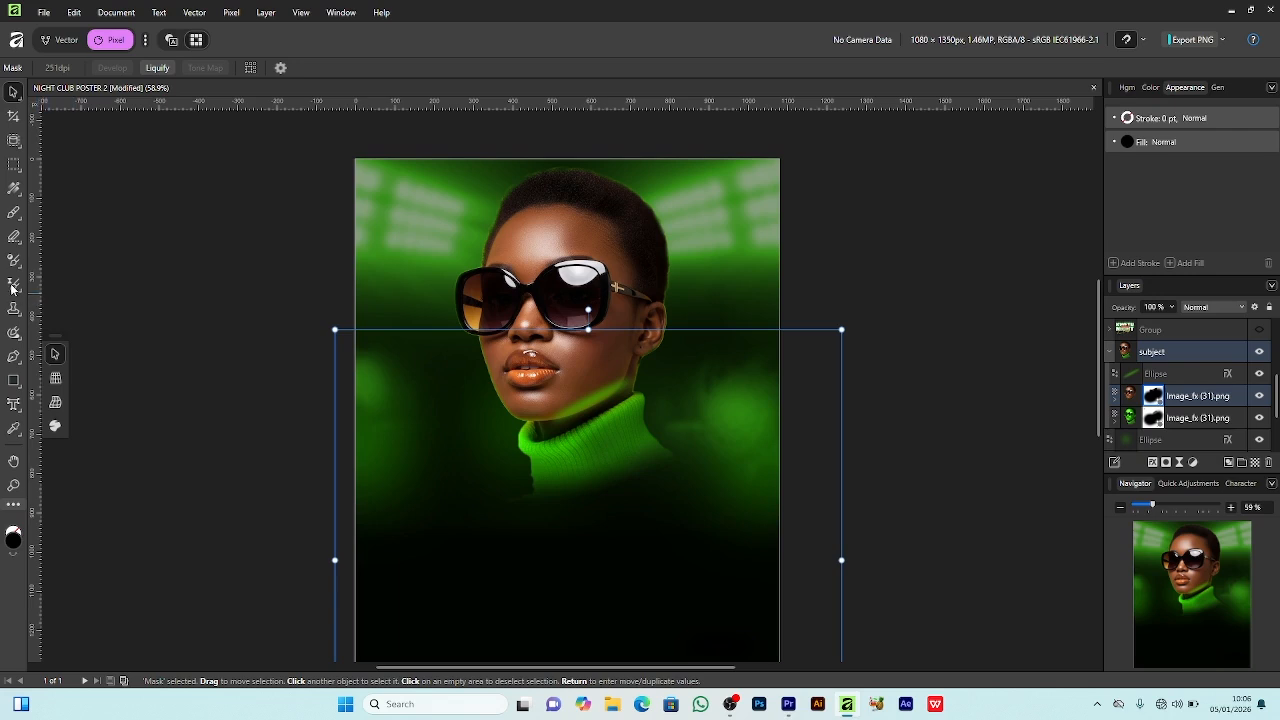
click(14, 214)
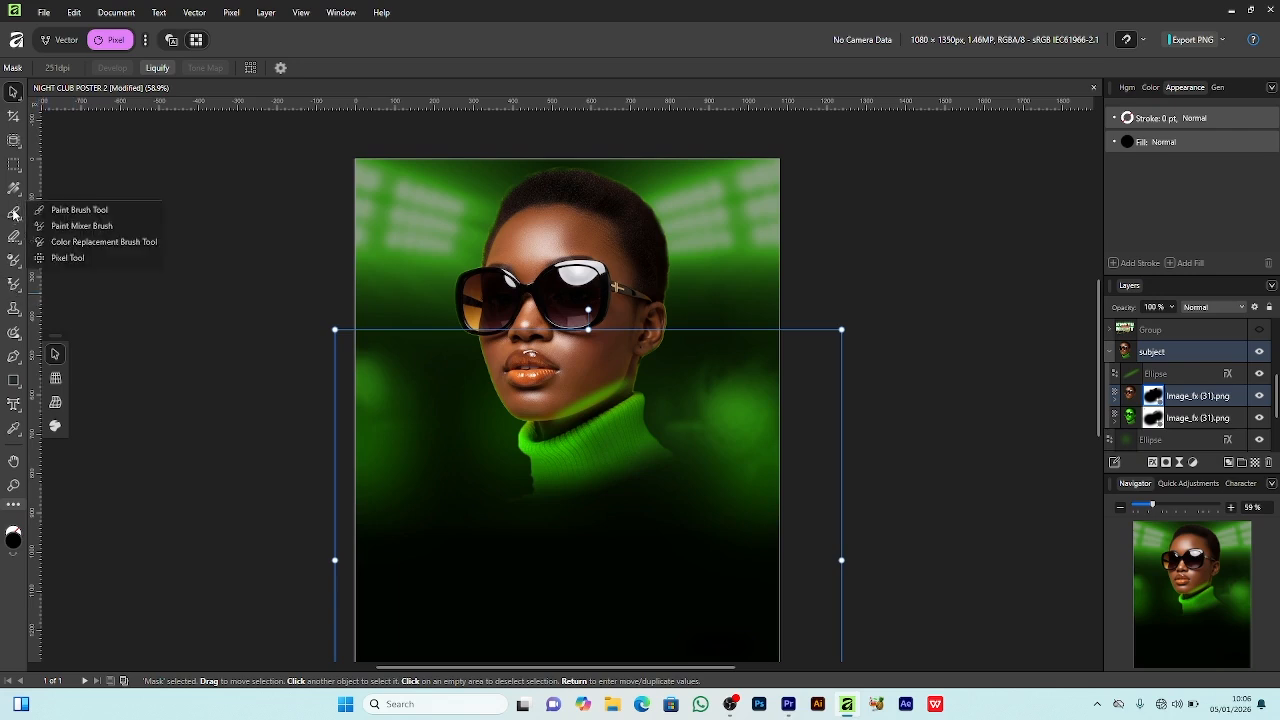
click(70, 208)
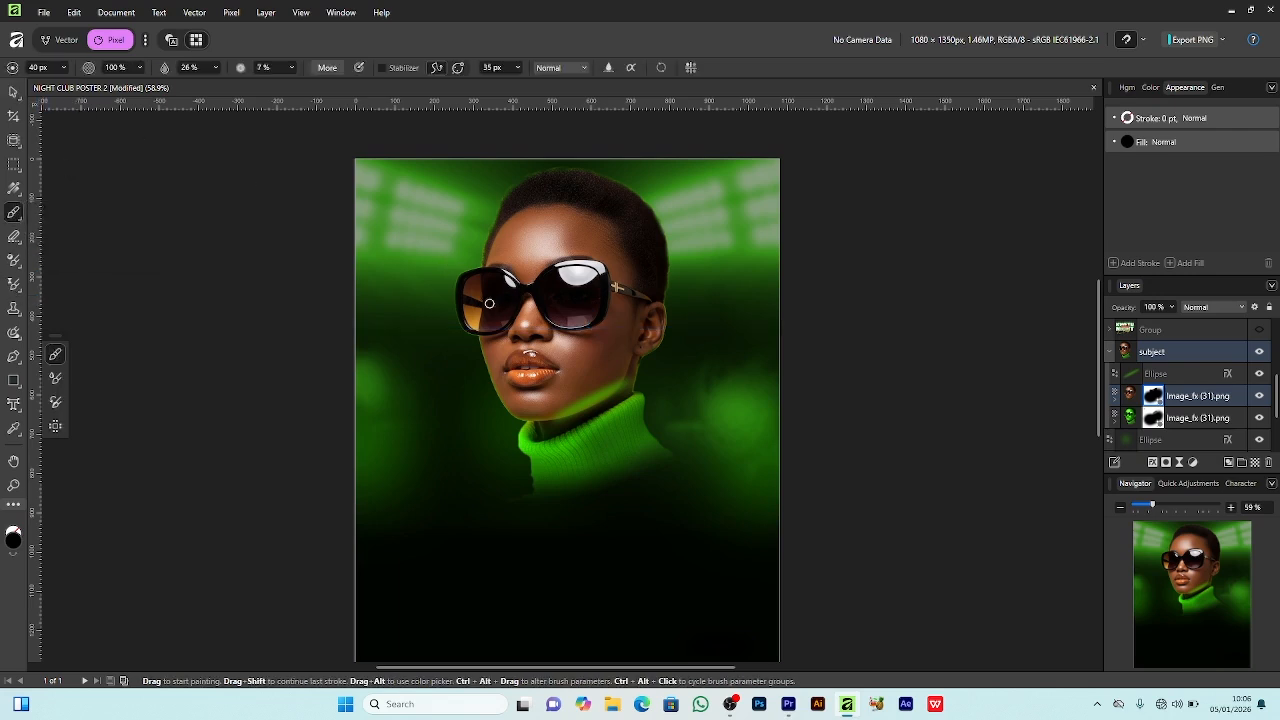
click(62, 68)
drag(1155, 502, 1193, 510)
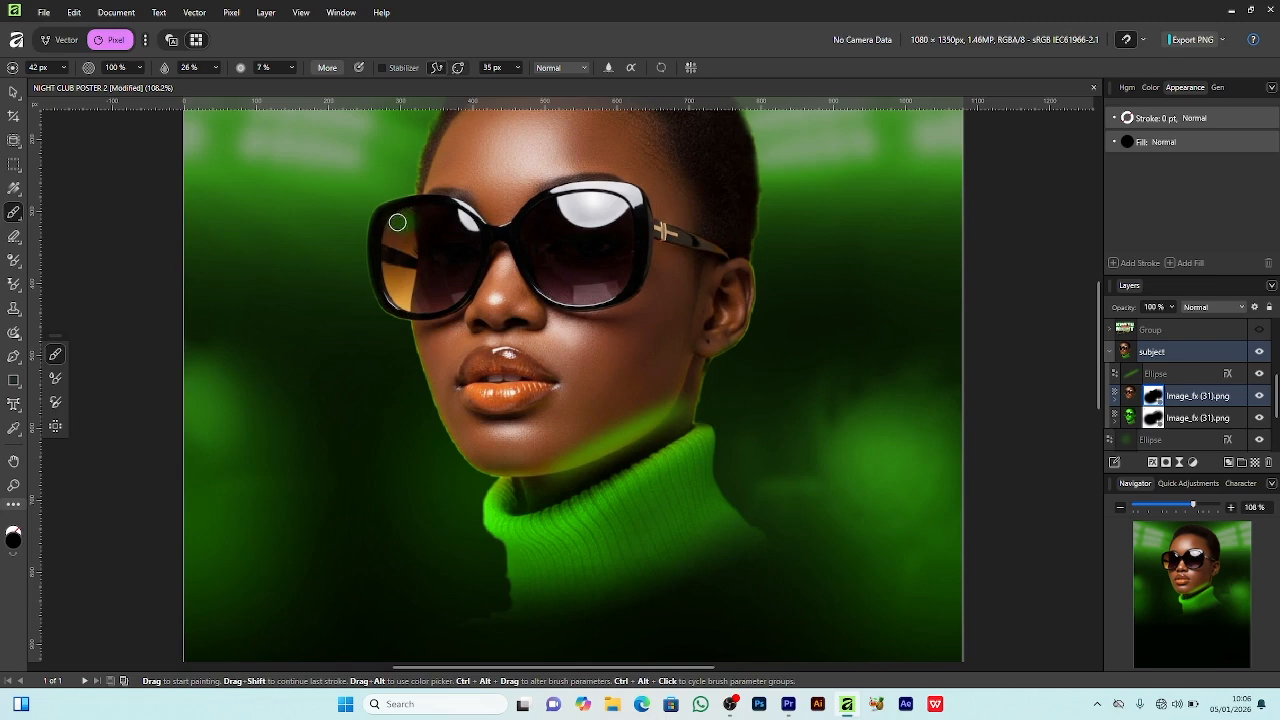
mouse_move(389, 235)
mouse_down()
mouse_move(397, 298)
mouse_move(435, 310)
mouse_move(464, 278)
mouse_move(421, 217)
mouse_move(439, 289)
mouse_move(434, 240)
mouse_move(413, 295)
mouse_move(410, 220)
mouse_move(438, 212)
mouse_move(395, 284)
mouse_move(449, 252)
mouse_move(453, 270)
mouse_move(432, 287)
mouse_move(604, 202)
mouse_move(560, 197)
mouse_move(573, 238)
mouse_move(536, 221)
mouse_move(529, 241)
mouse_move(556, 295)
mouse_move(598, 298)
mouse_move(627, 264)
mouse_move(590, 281)
mouse_move(562, 268)
mouse_move(592, 297)
mouse_move(534, 269)
mouse_move(579, 300)
mouse_move(558, 193)
mouse_move(639, 199)
mouse_move(628, 271)
mouse_move(574, 205)
mouse_move(594, 238)
mouse_move(579, 249)
mouse_move(613, 277)
mouse_move(608, 194)
mouse_move(632, 197)
mouse_move(580, 186)
mouse_move(629, 253)
mouse_up()
drag(1193, 506, 1147, 508)
click(14, 94)
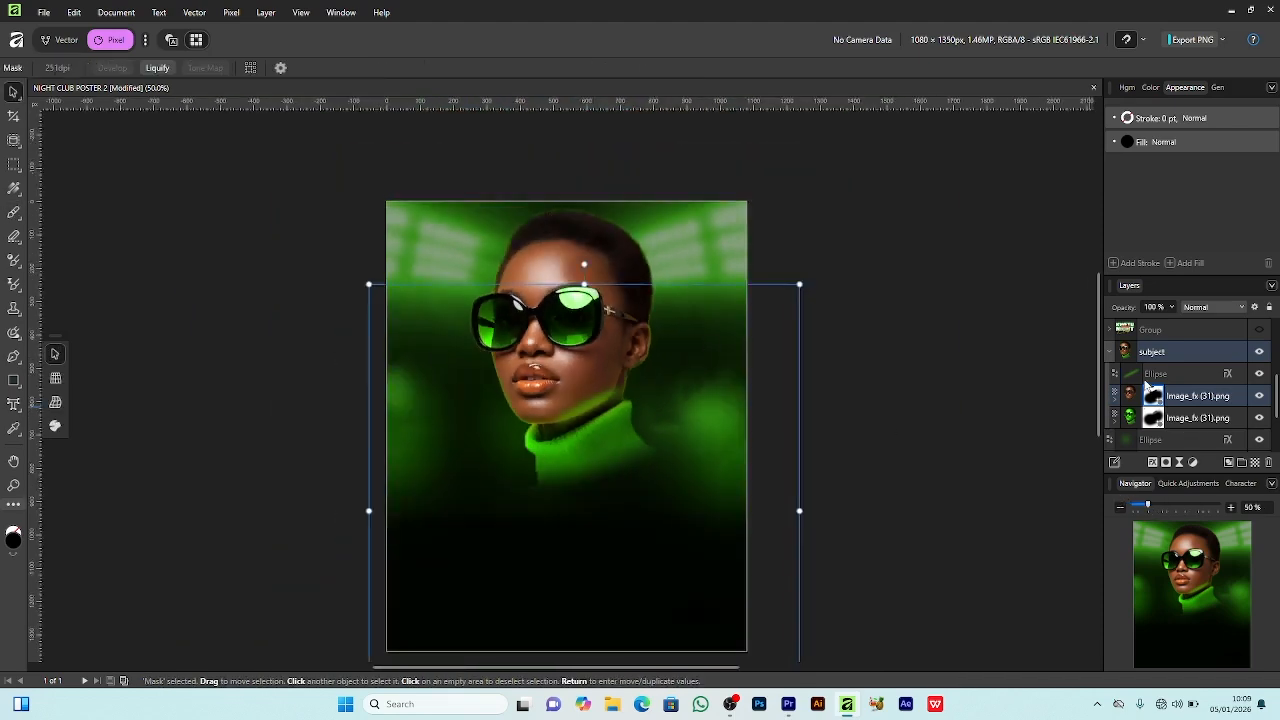
click(1119, 376)
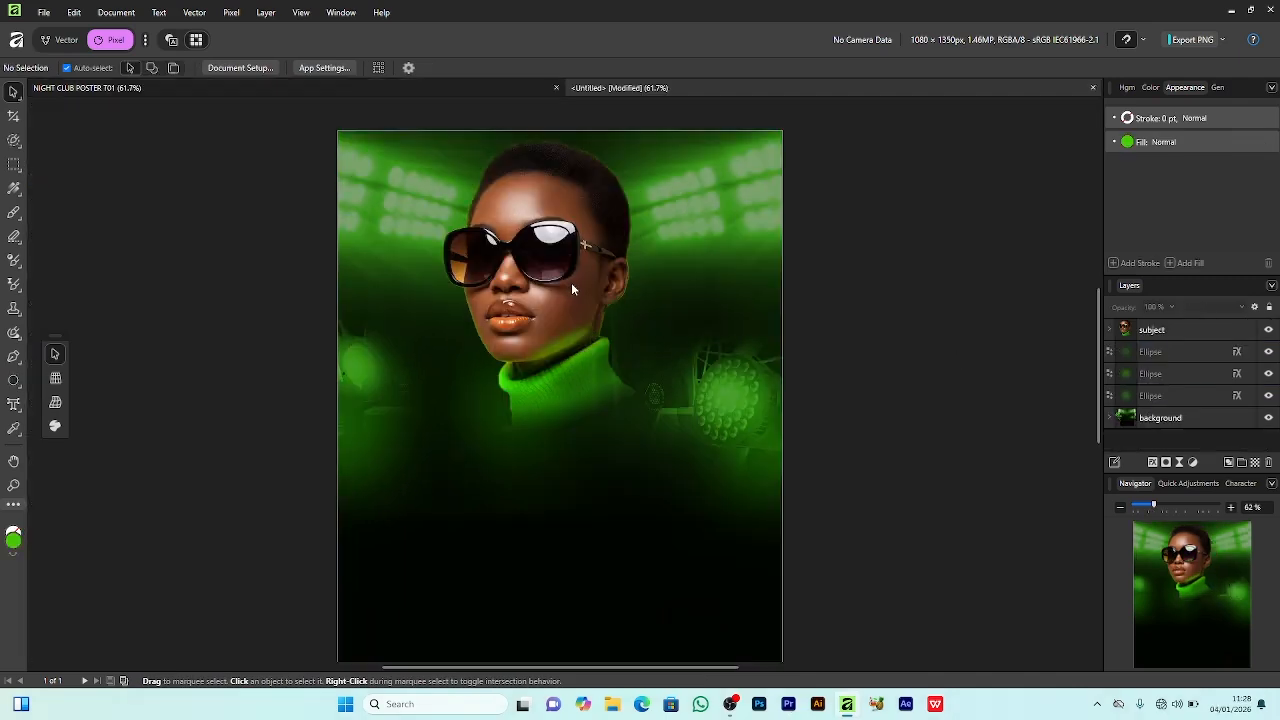
Add the art text "kwetu" below the portrait, enlarge it to about 59 pt and fill it white
click(9, 405)
drag(447, 516, 530, 522)
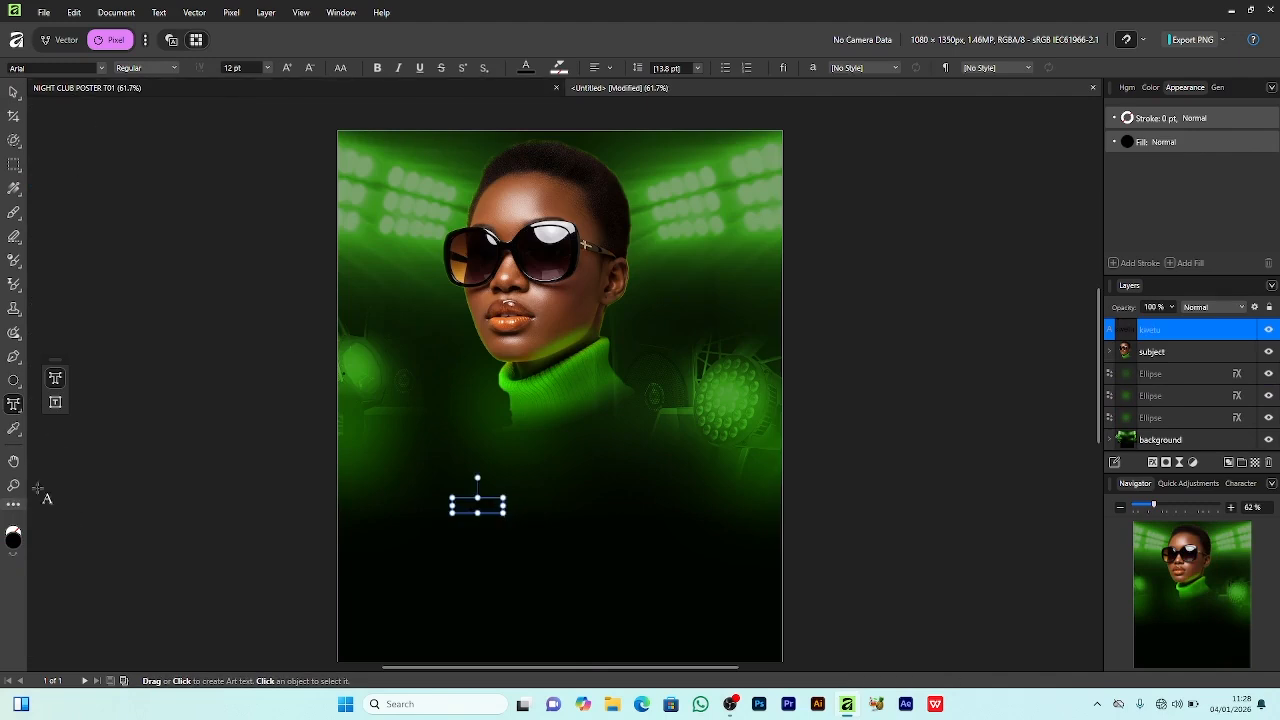
click(1131, 145)
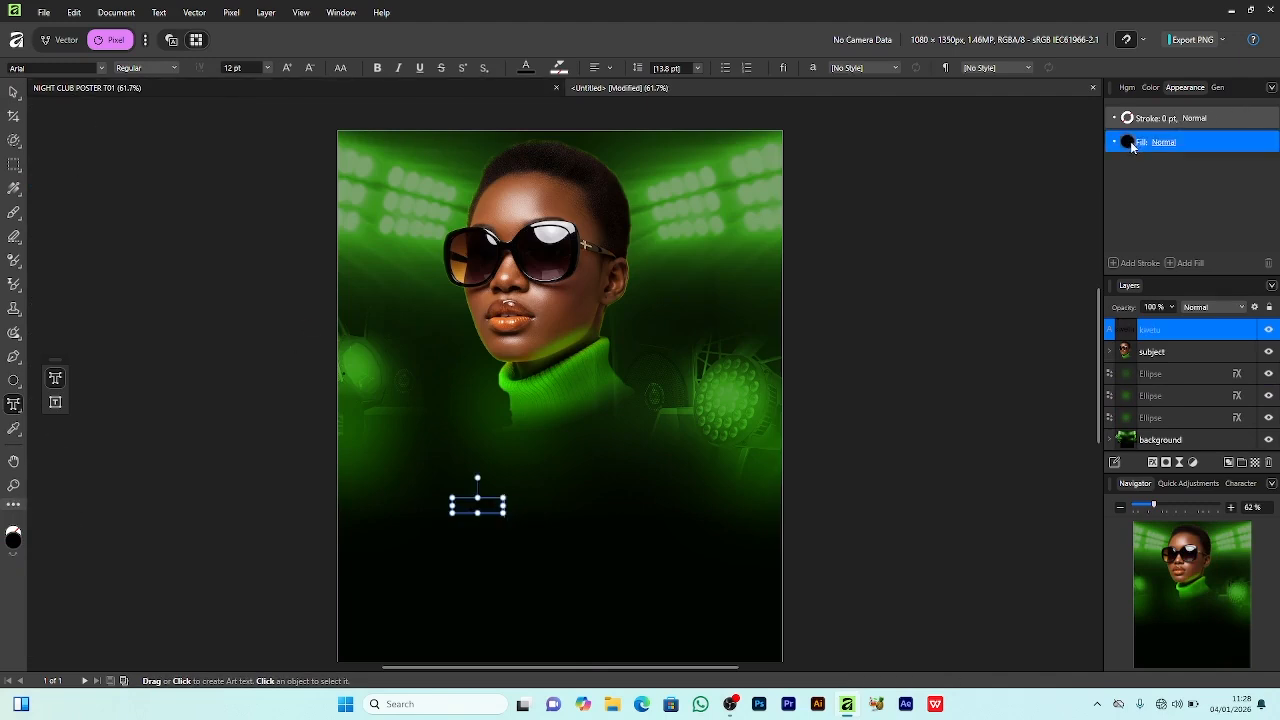
key(v)
drag(505, 506, 701, 505)
click(13, 540)
drag(758, 371, 603, 213)
click(947, 457)
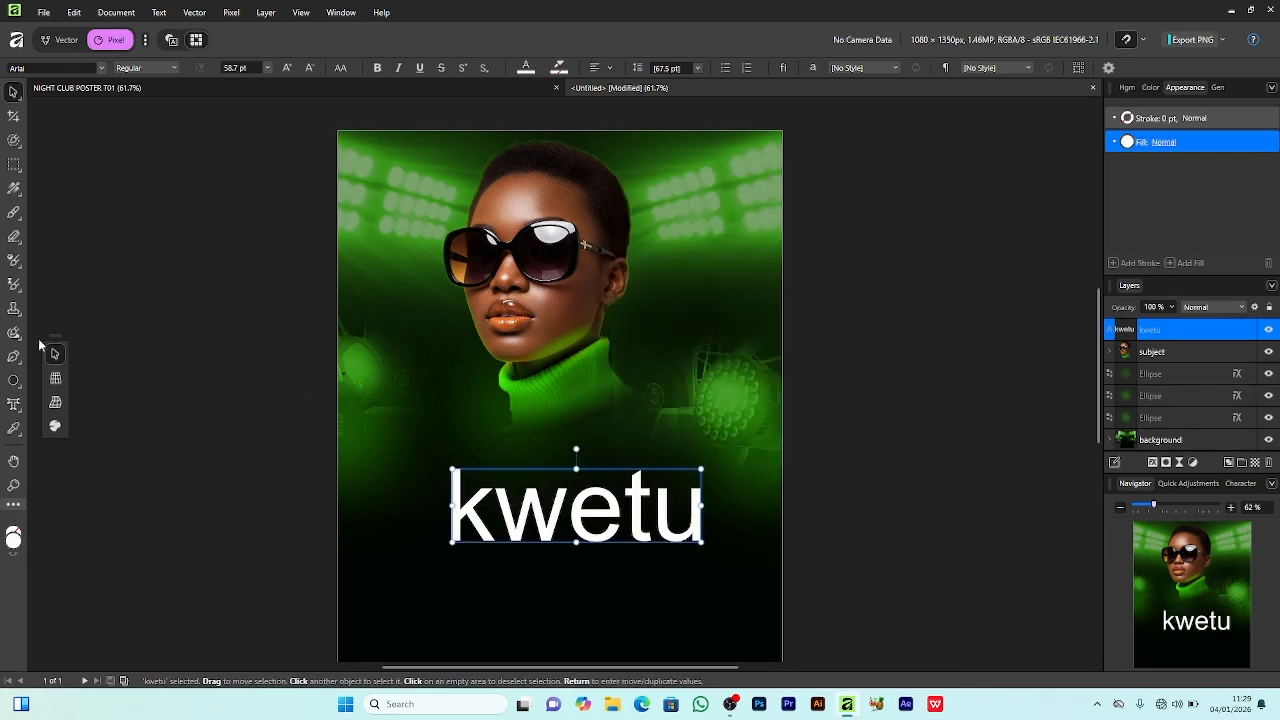
Retype the title in capitals as "KWETU" and move it to sit below the turtleneck
click(13, 404)
drag(702, 520, 429, 509)
text(KWETU)
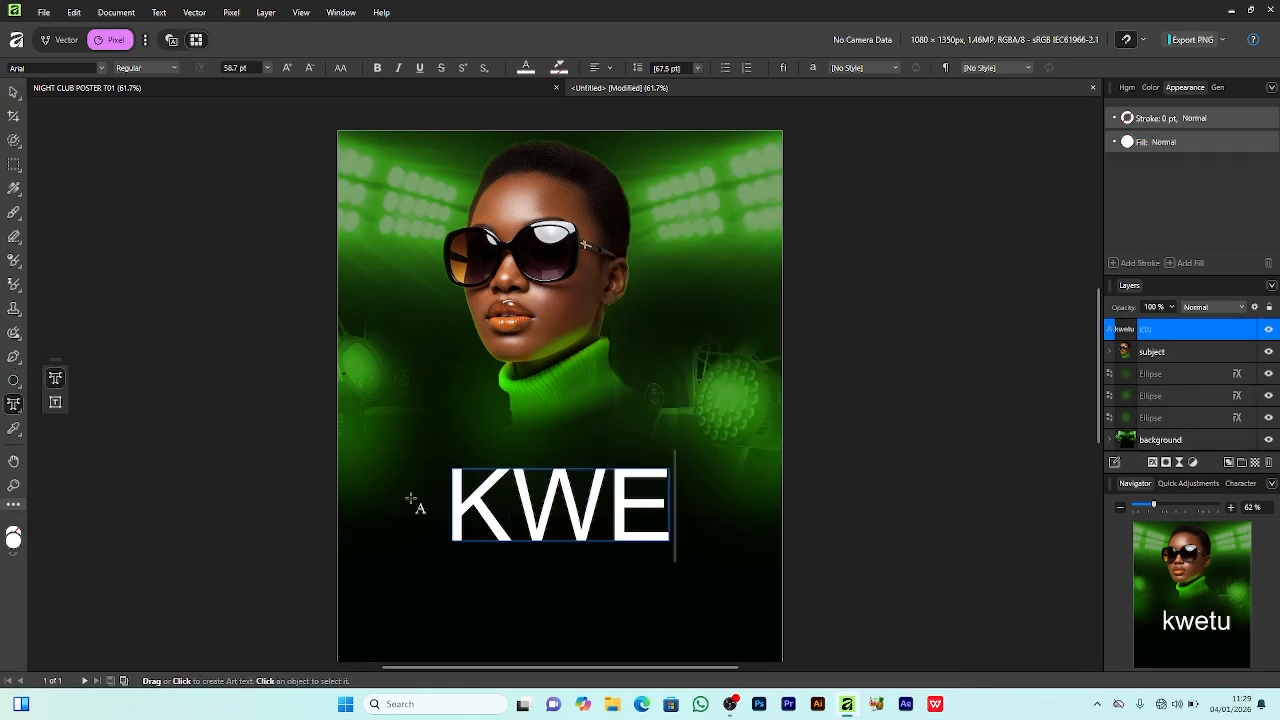
click(13, 91)
drag(624, 503, 575, 511)
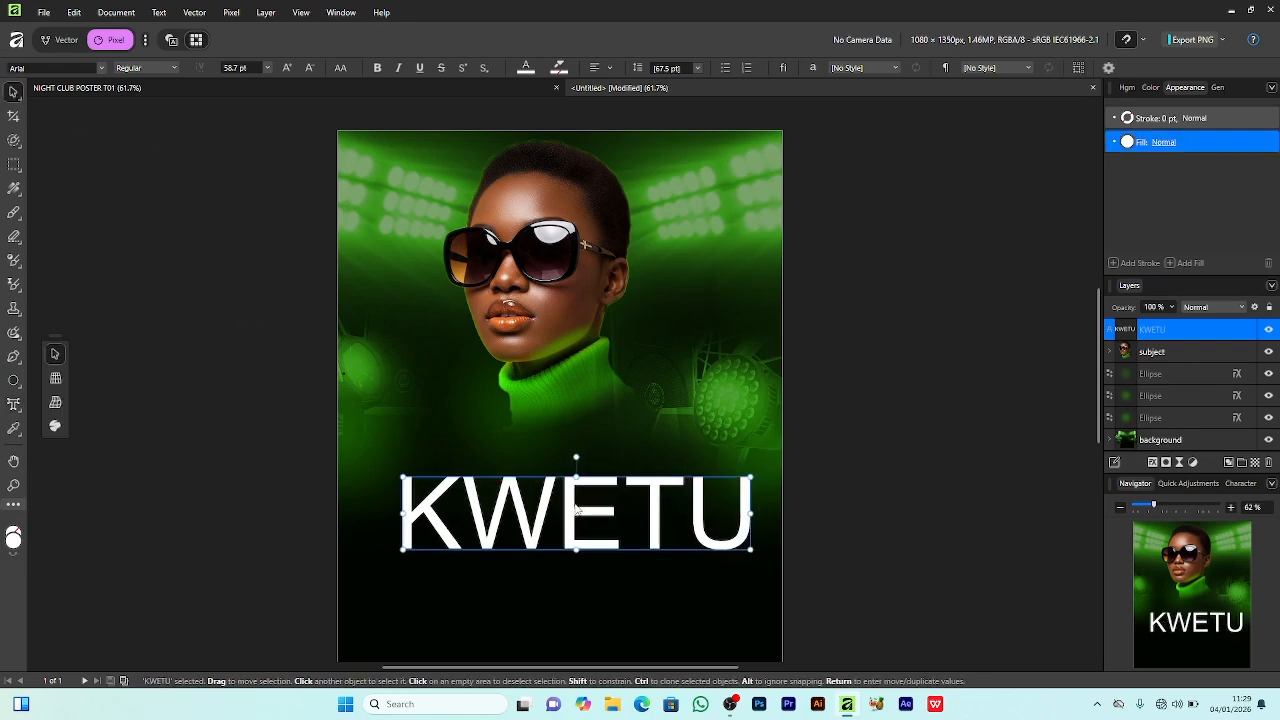
Set the KWETU title in the Ballbold font, shift it toward the poster's centre and widen it on both sides
click(99, 67)
click(58, 119)
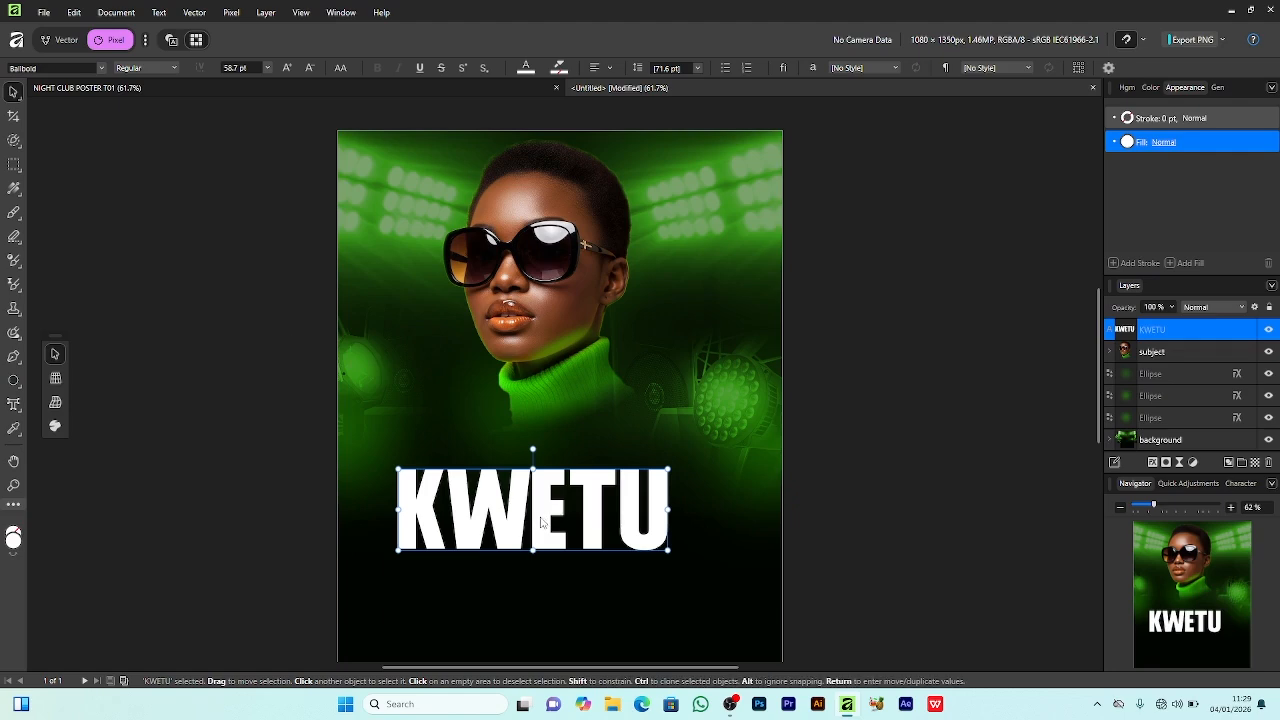
drag(542, 523, 577, 524)
drag(703, 511, 725, 511)
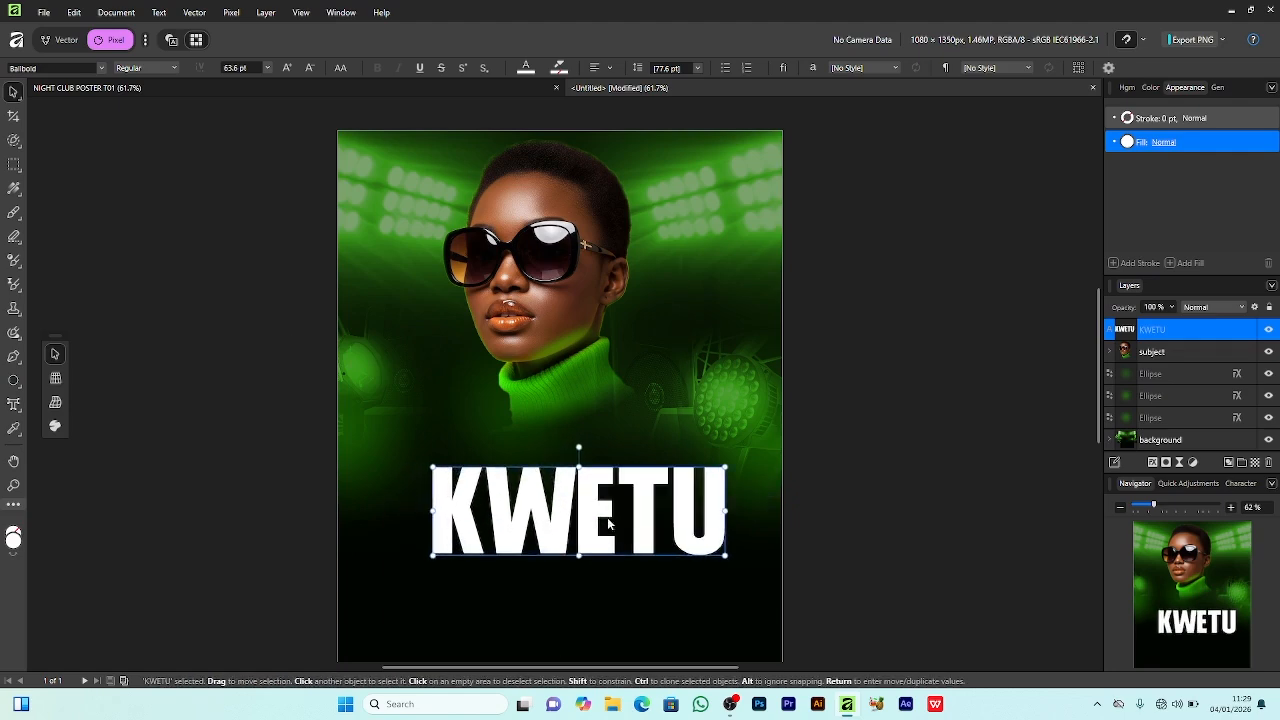
drag(433, 511, 417, 511)
Duplicate the KWETU title directly beneath itself and change the copy's text to "NIGHT"
drag(571, 555, 590, 580)
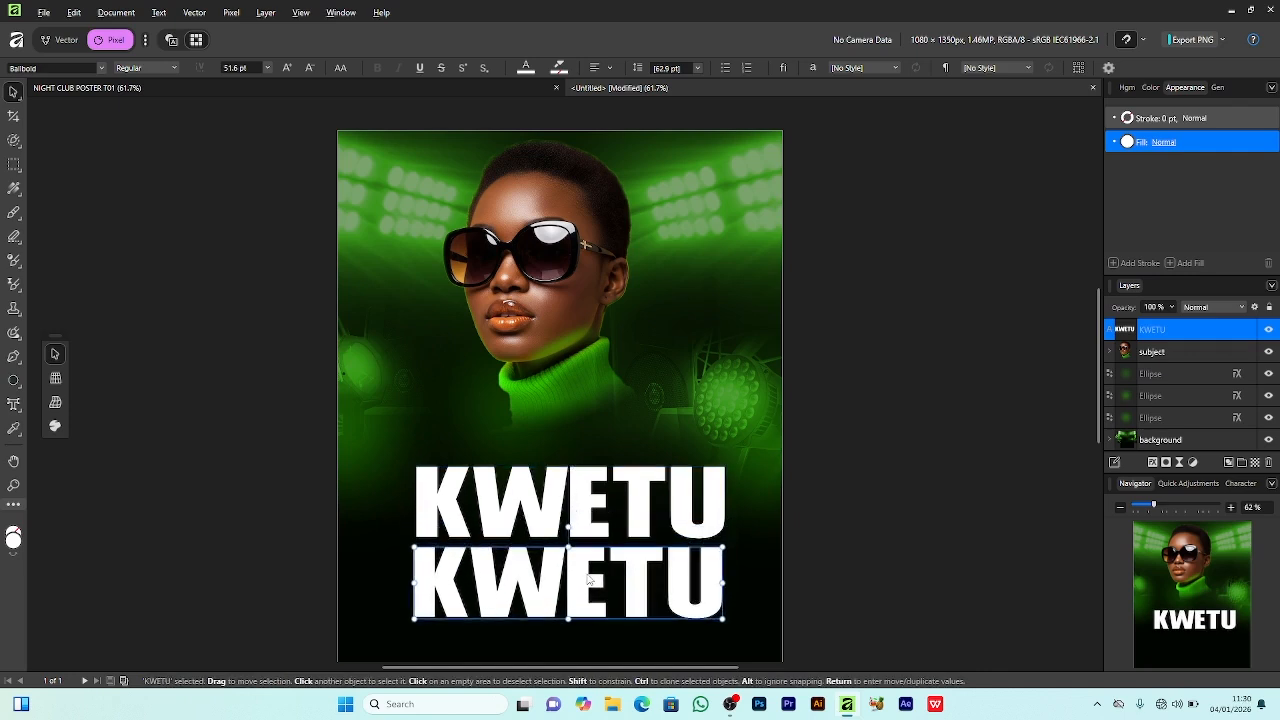
key(t)
drag(412, 585, 666, 600)
text(NIGHT)
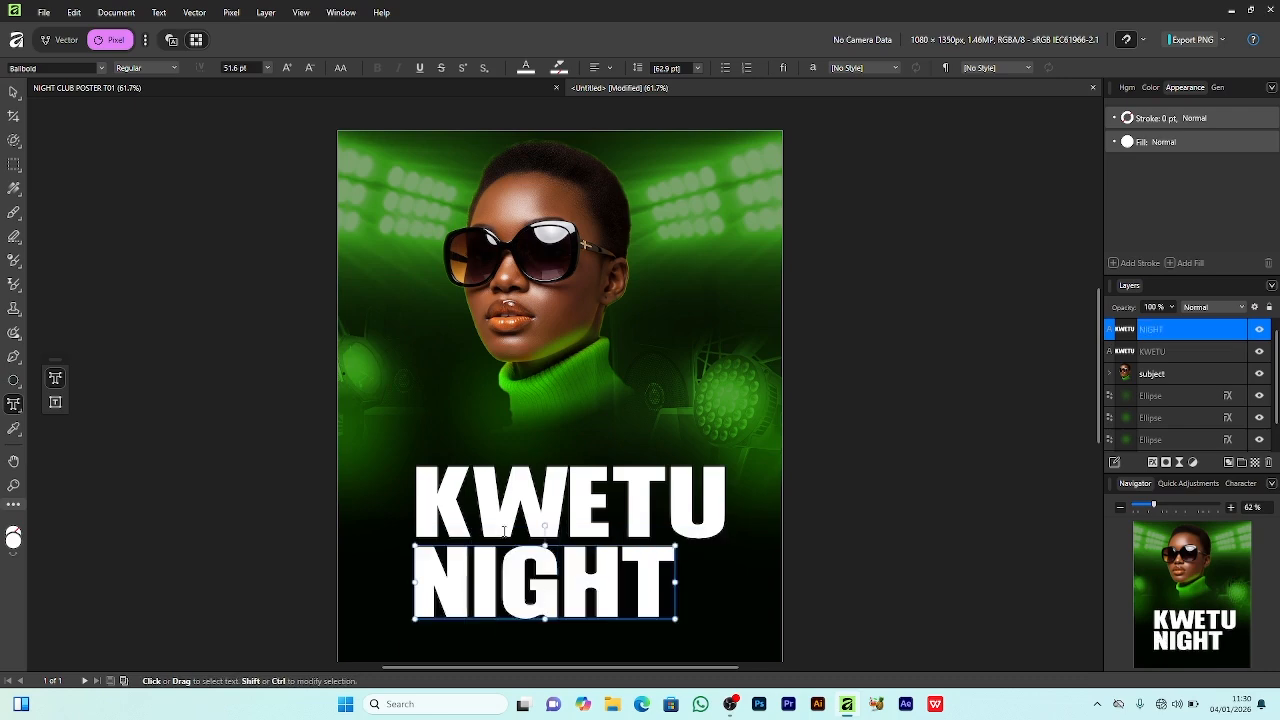
Narrow the KWETU line so both its edges line up with the NIGHT line below
key(Escape)
click(563, 505)
drag(727, 500, 676, 513)
drag(417, 503, 415, 503)
Centre the KWETU and NIGHT lines together horizontally on the poster and group them
shift+click(601, 603)
drag(564, 526, 584, 508)
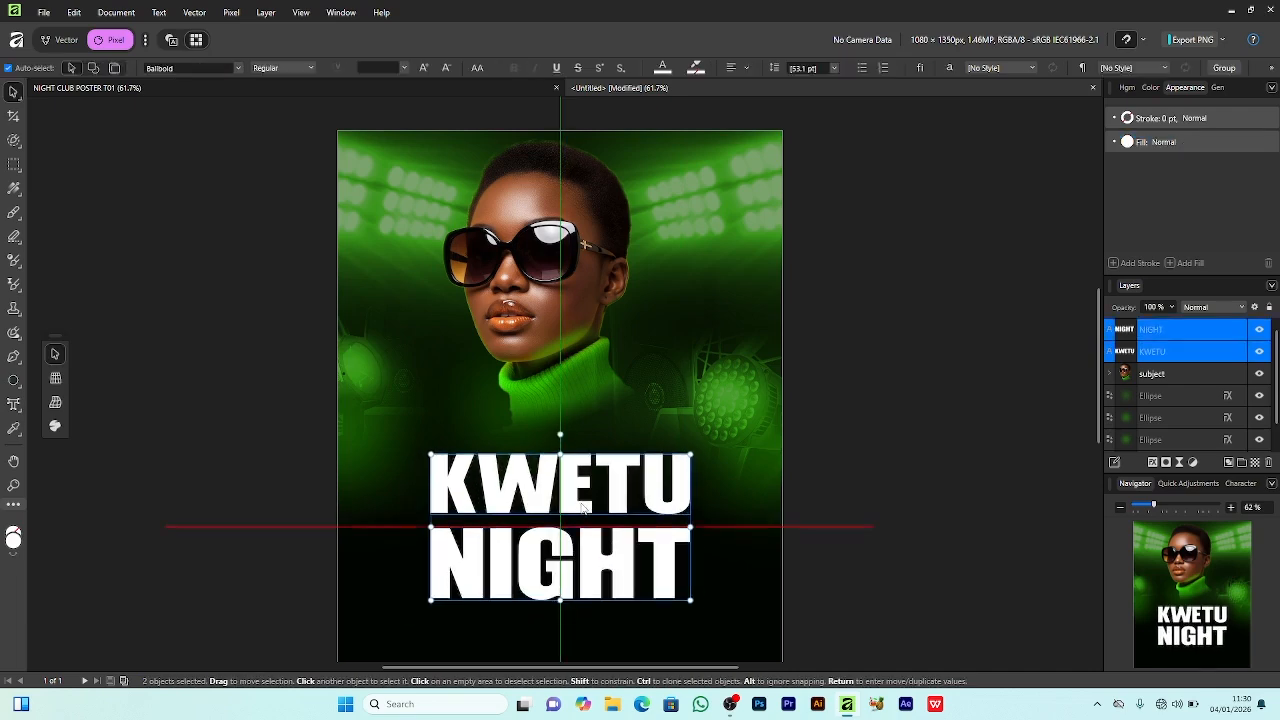
drag(584, 508, 584, 507)
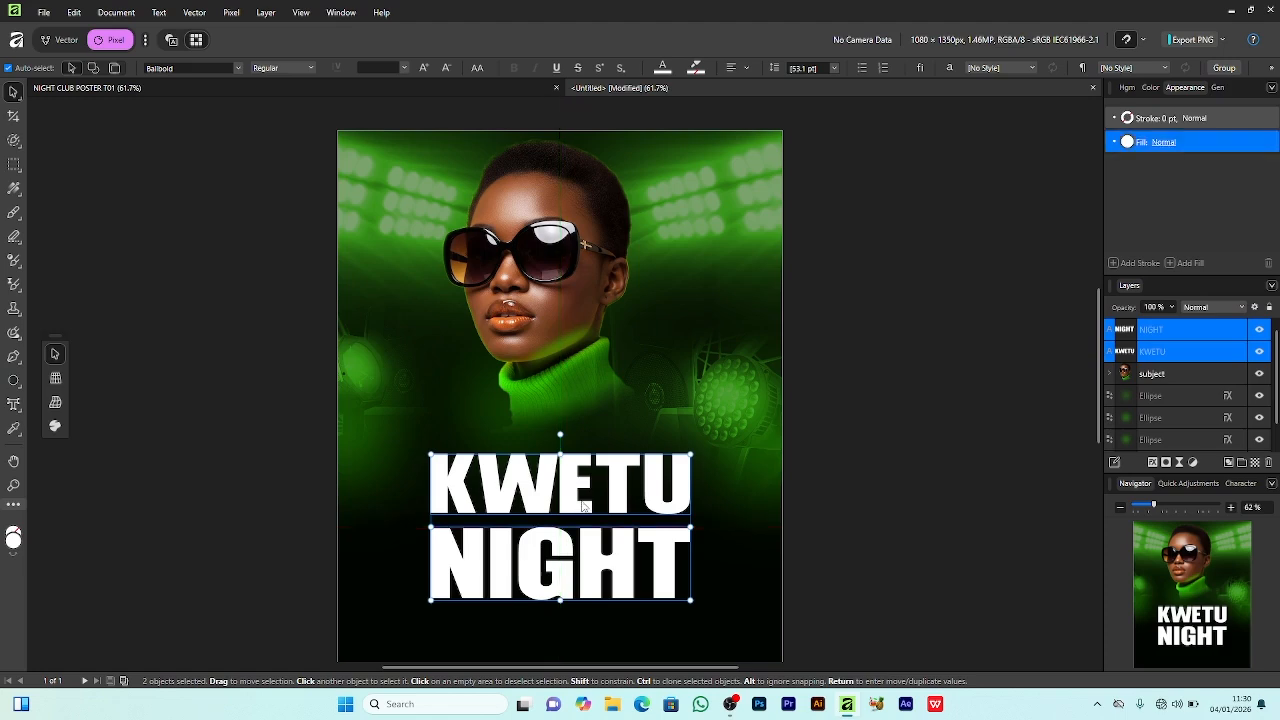
key(ctrl+g)
scroll(880, 470, down, 1)
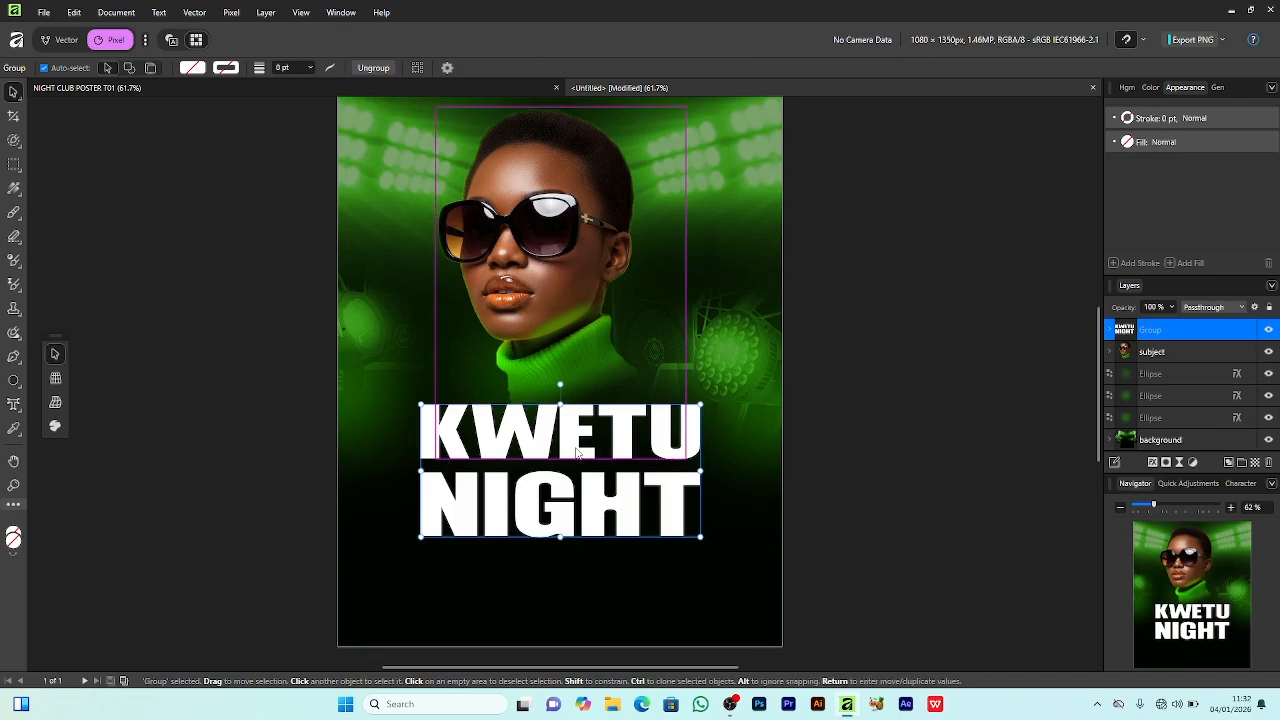
Add a green Outer Glow with an 18.5 px radius to the KWETU NIGHT title group
click(1153, 463)
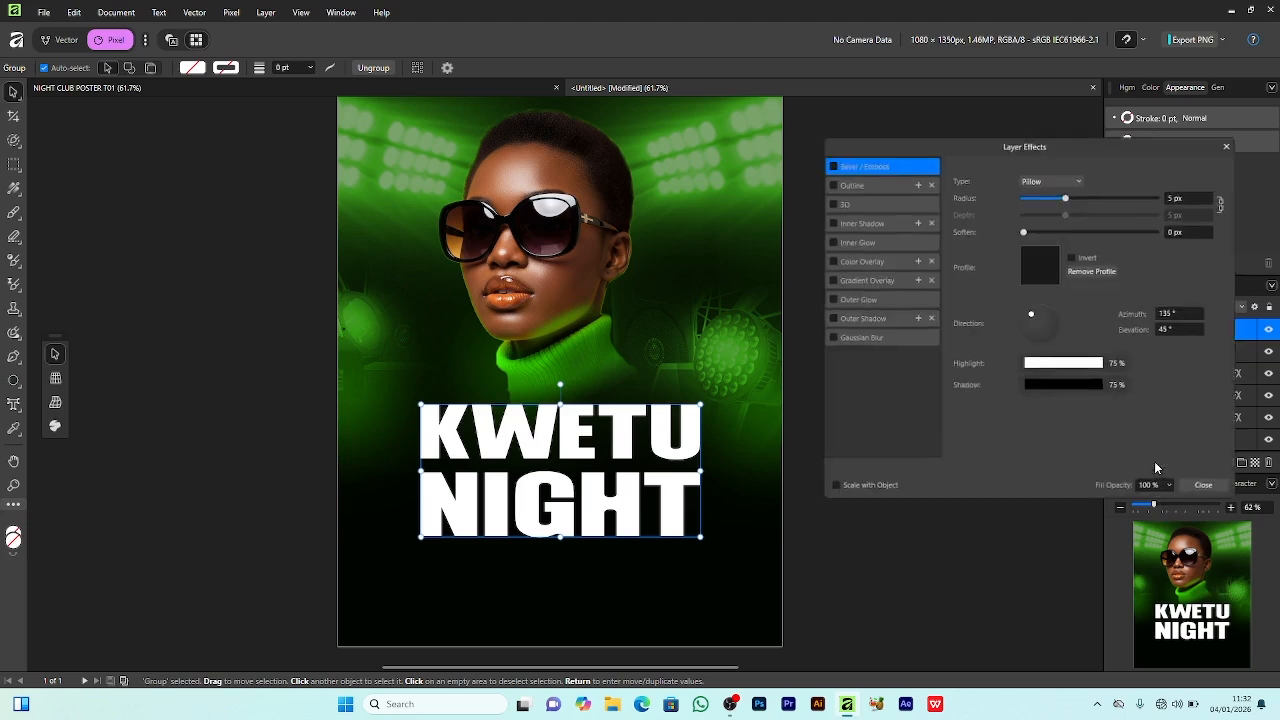
click(831, 299)
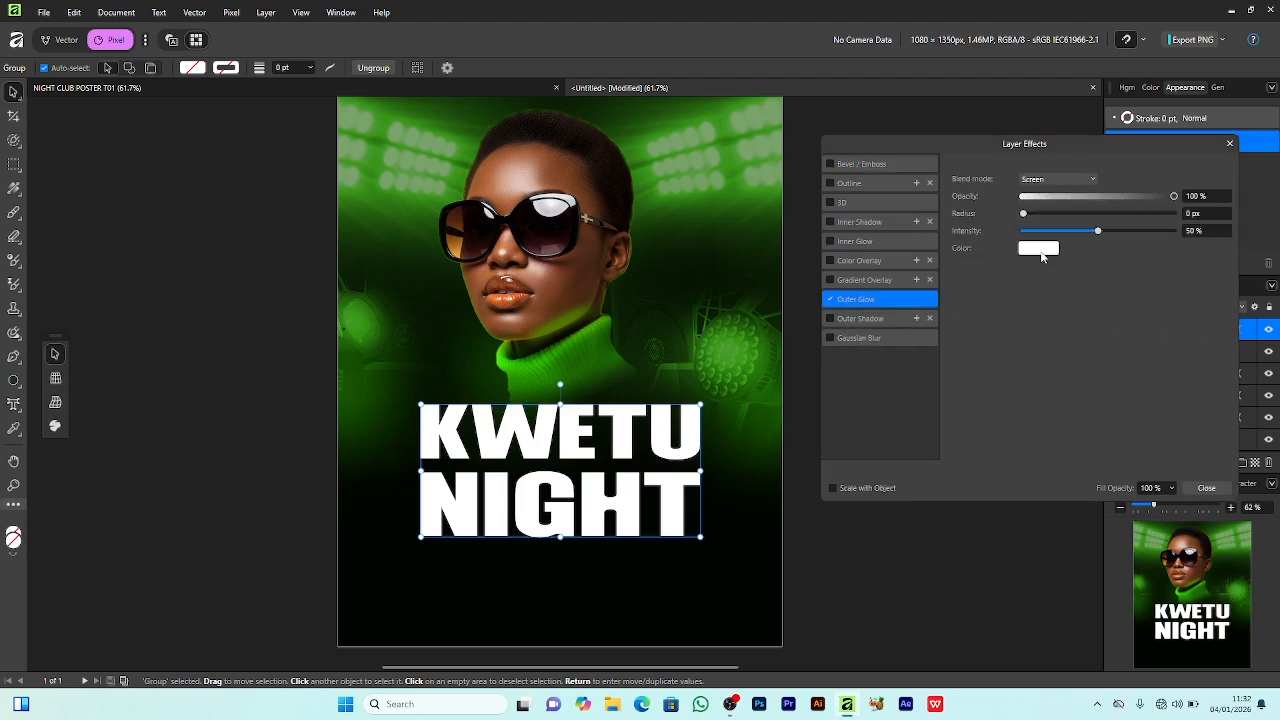
click(1040, 250)
click(1006, 340)
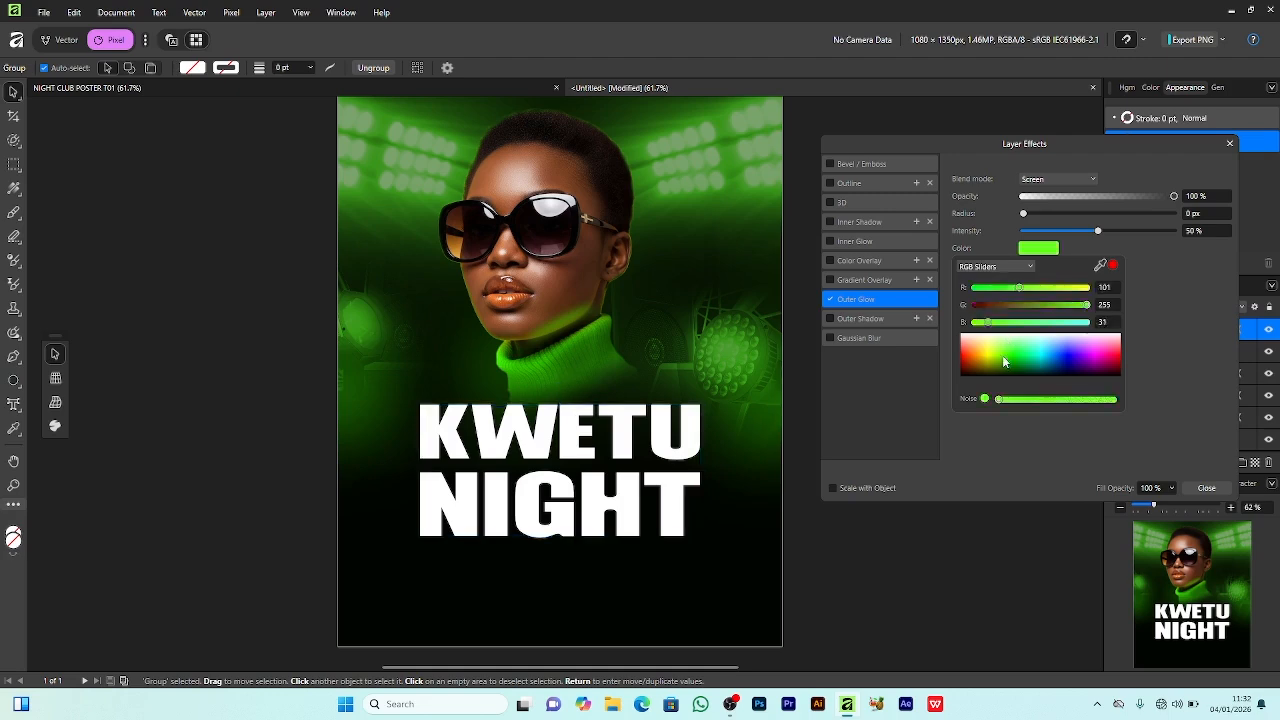
click(1003, 360)
click(1005, 361)
drag(1023, 213, 1103, 218)
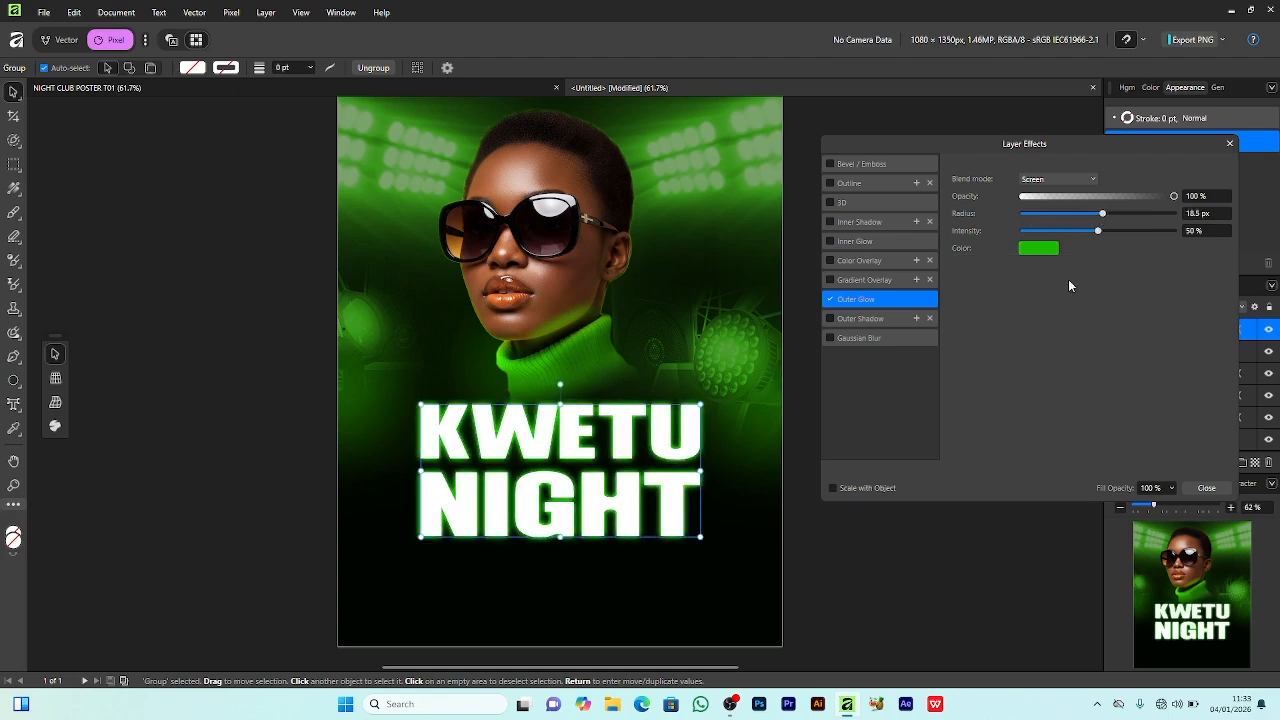
click(1206, 488)
key(ctrl+d)
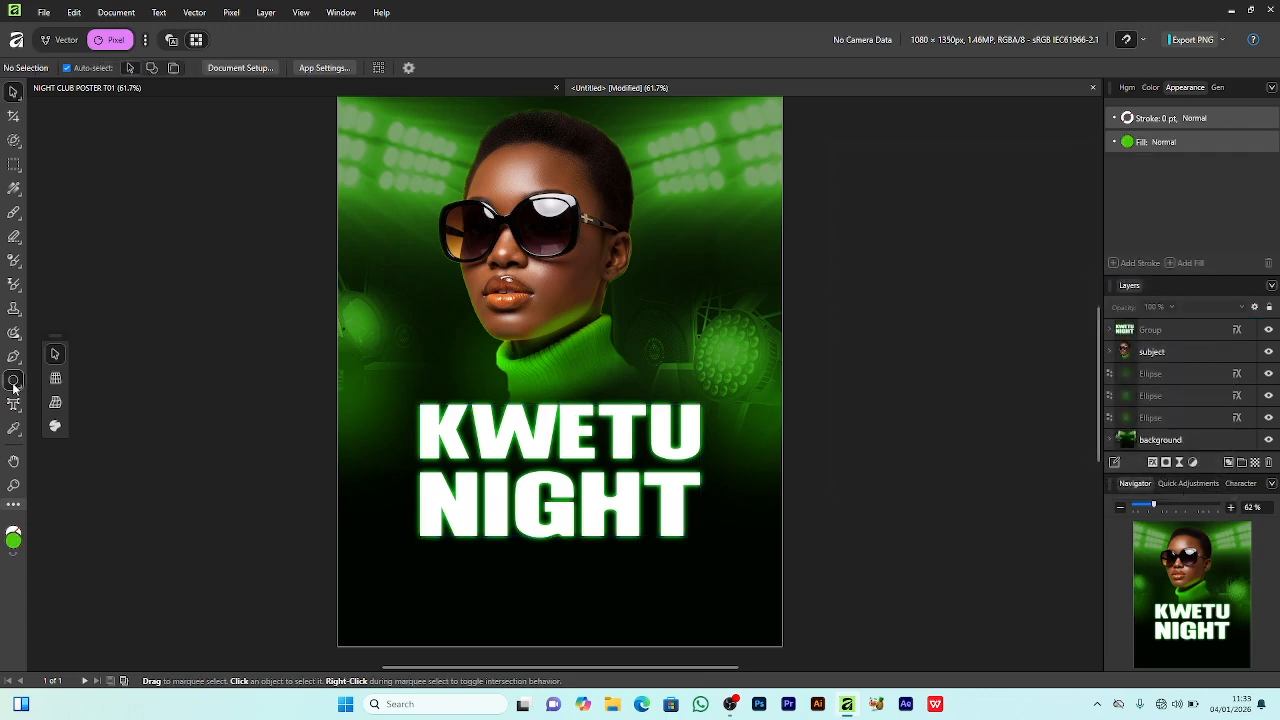
Draw a small horizontal rectangle between the KWETU and NIGHT lines and fill it dark red (R 185, G 0, B 0)
click(14, 381)
click(70, 10)
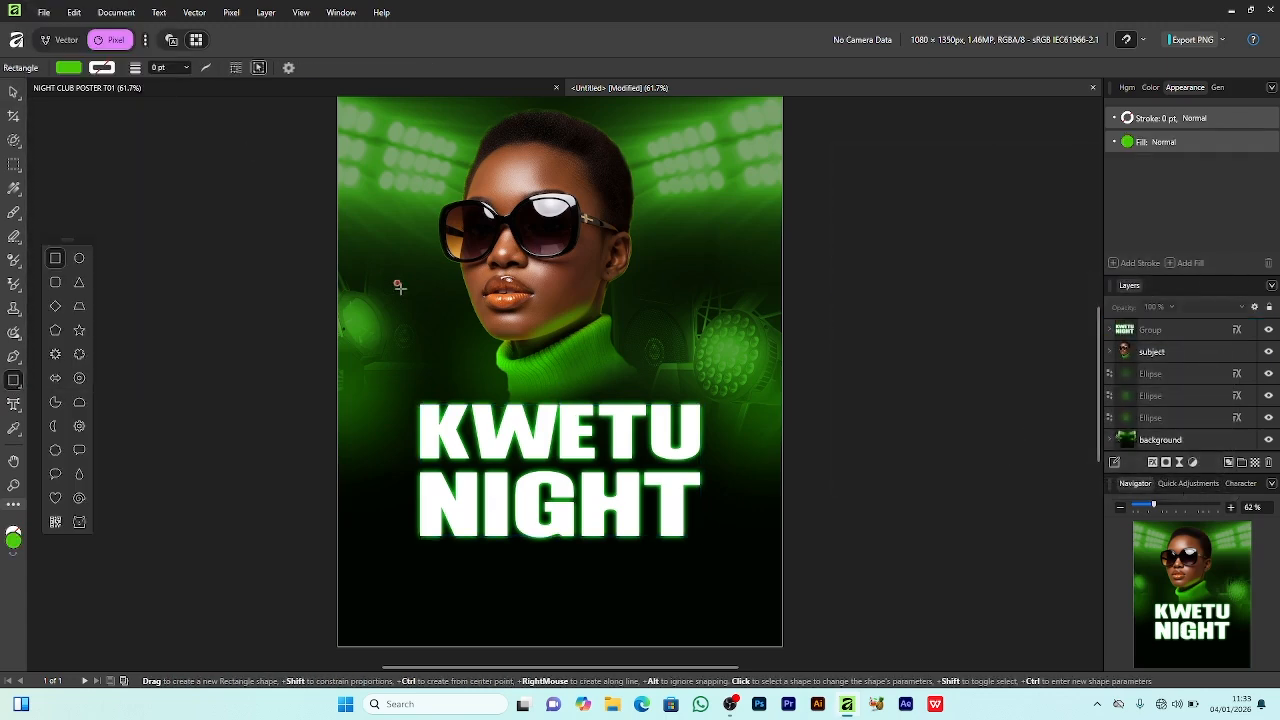
mouse_move(492, 449)
mouse_down()
mouse_move(572, 478)
mouse_move(636, 481)
mouse_up()
click(68, 68)
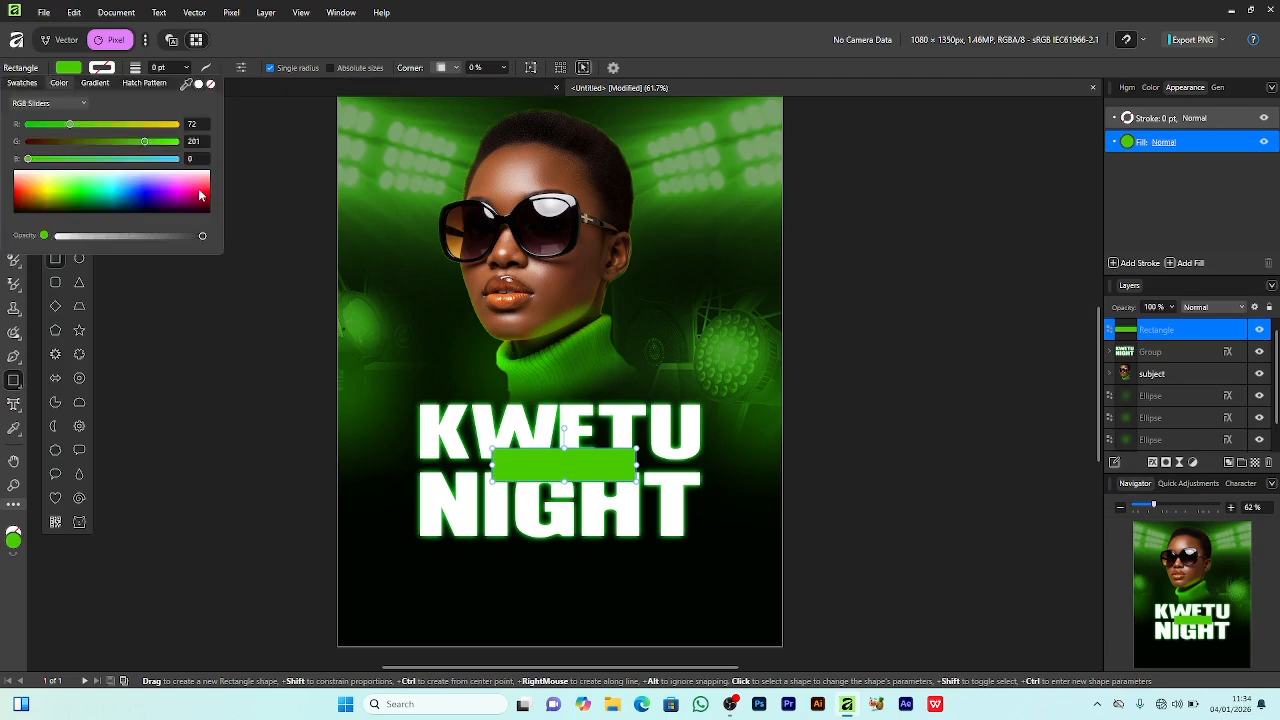
drag(200, 195, 214, 195)
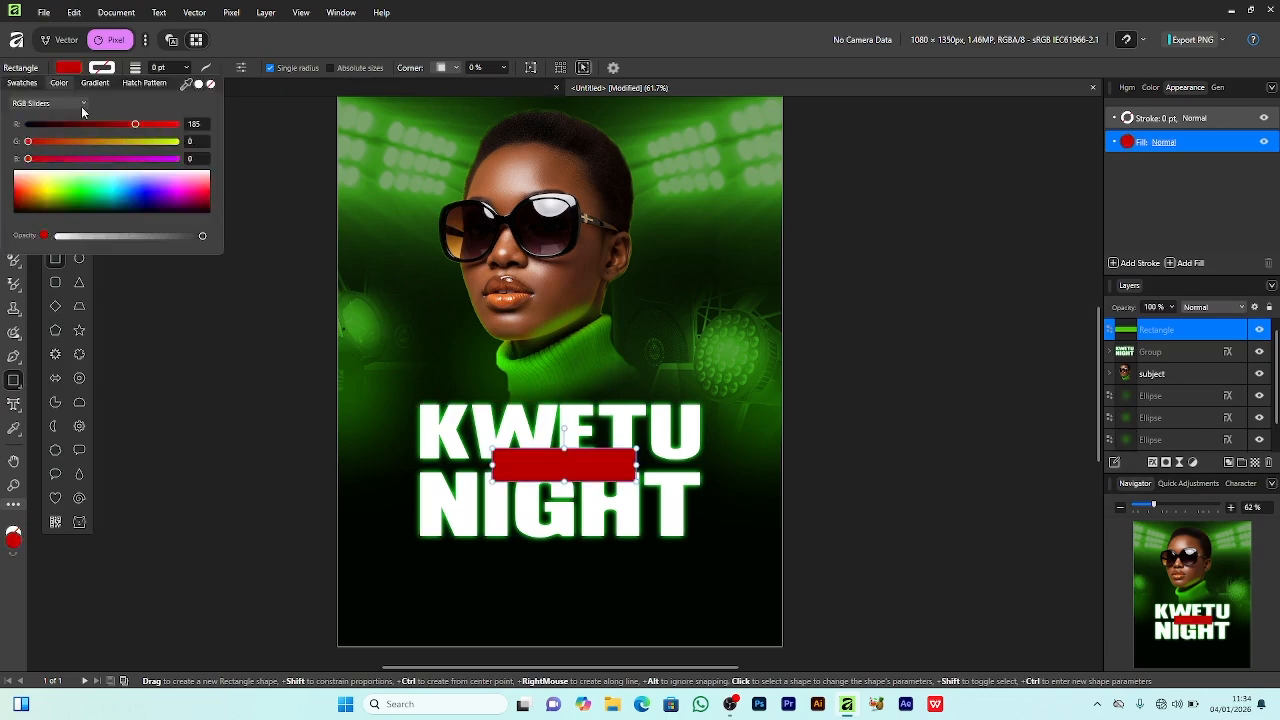
click(240, 262)
Slant the red rectangle into a parallelogram banner by shifting its upper corners with the Mesh Warp Tool and apply the warp
click(14, 92)
click(554, 470)
click(15, 98)
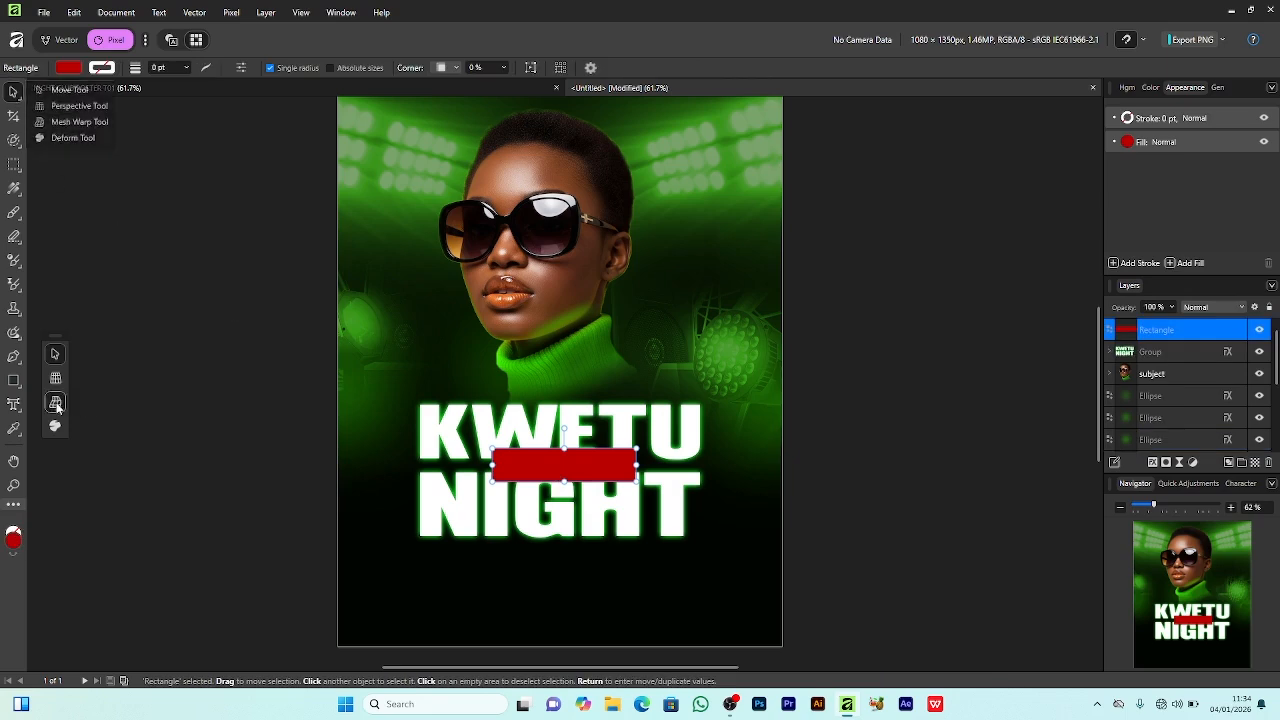
click(62, 404)
drag(493, 449, 502, 449)
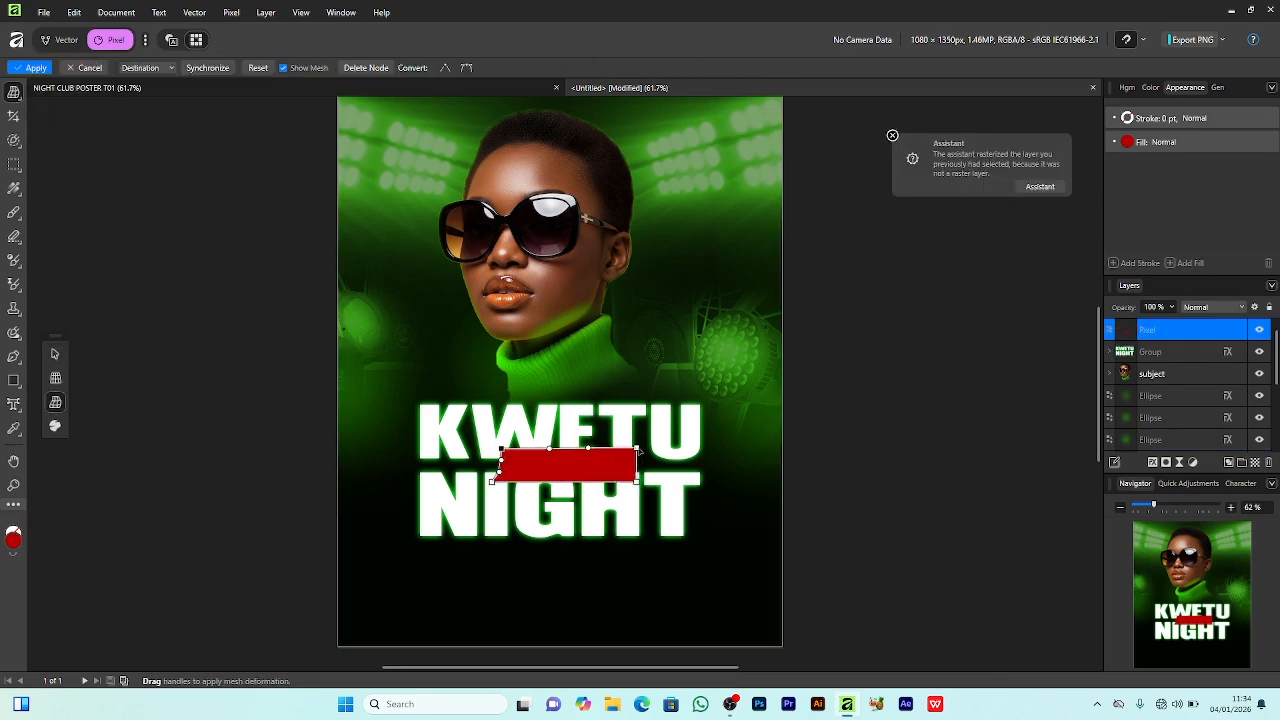
drag(639, 451, 646, 450)
click(17, 97)
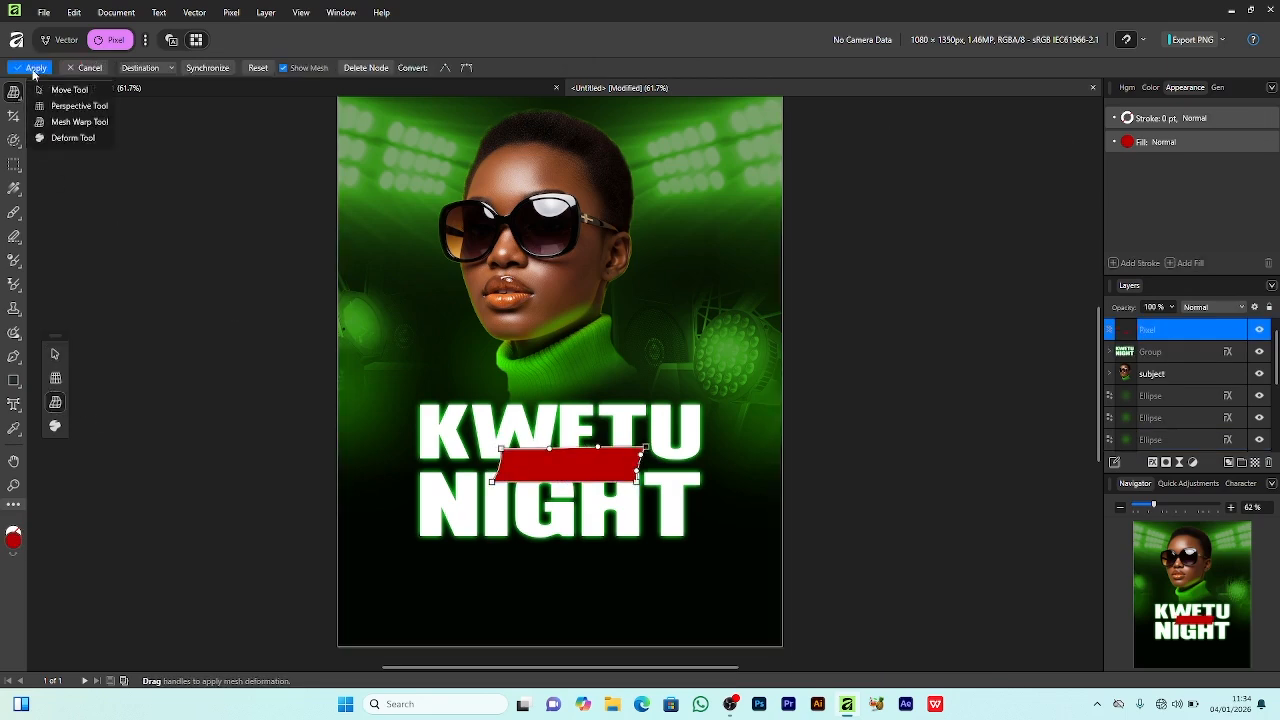
click(31, 70)
click(17, 97)
click(66, 91)
Centre the slanted red banner horizontally on the poster
right_click(557, 472)
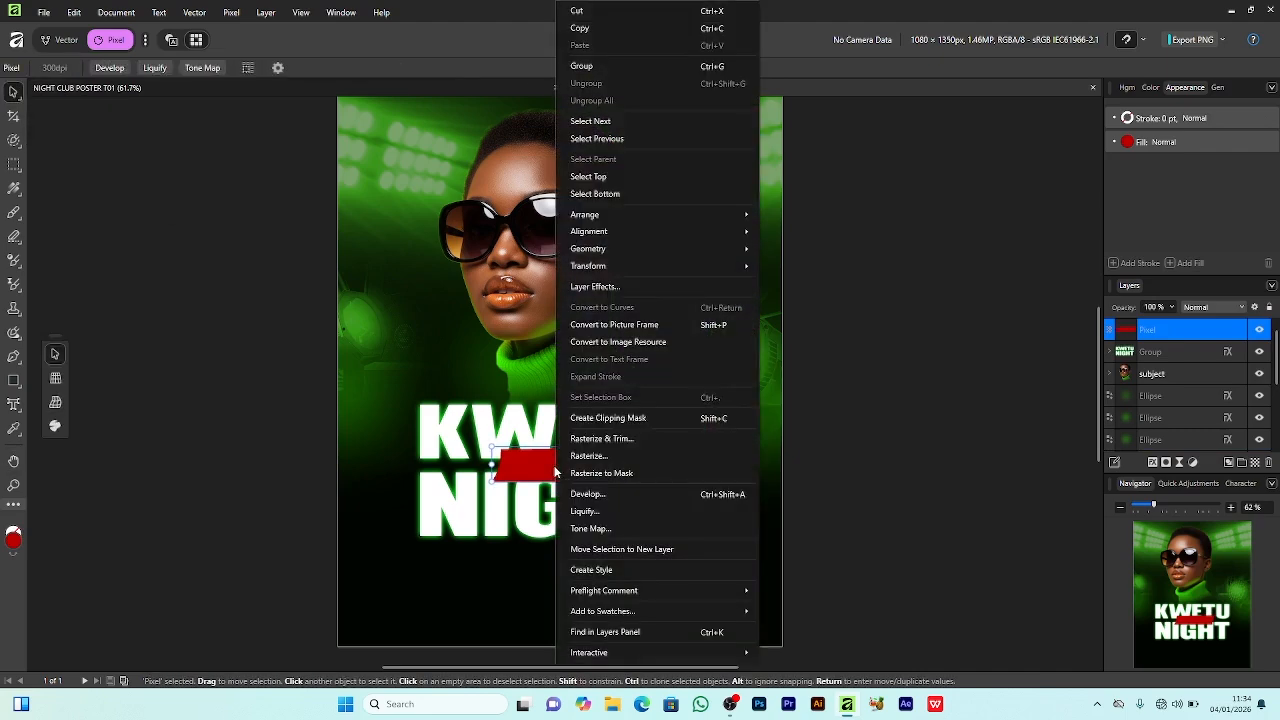
mouse_move(693, 236)
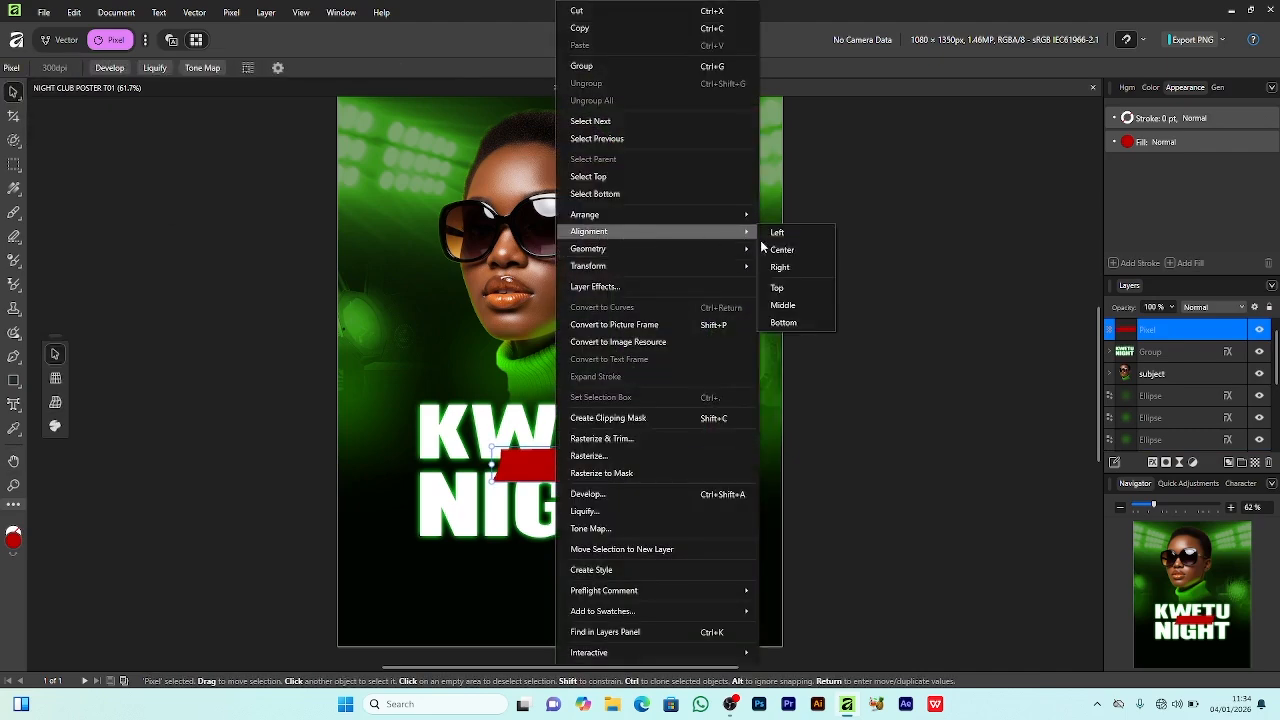
click(790, 251)
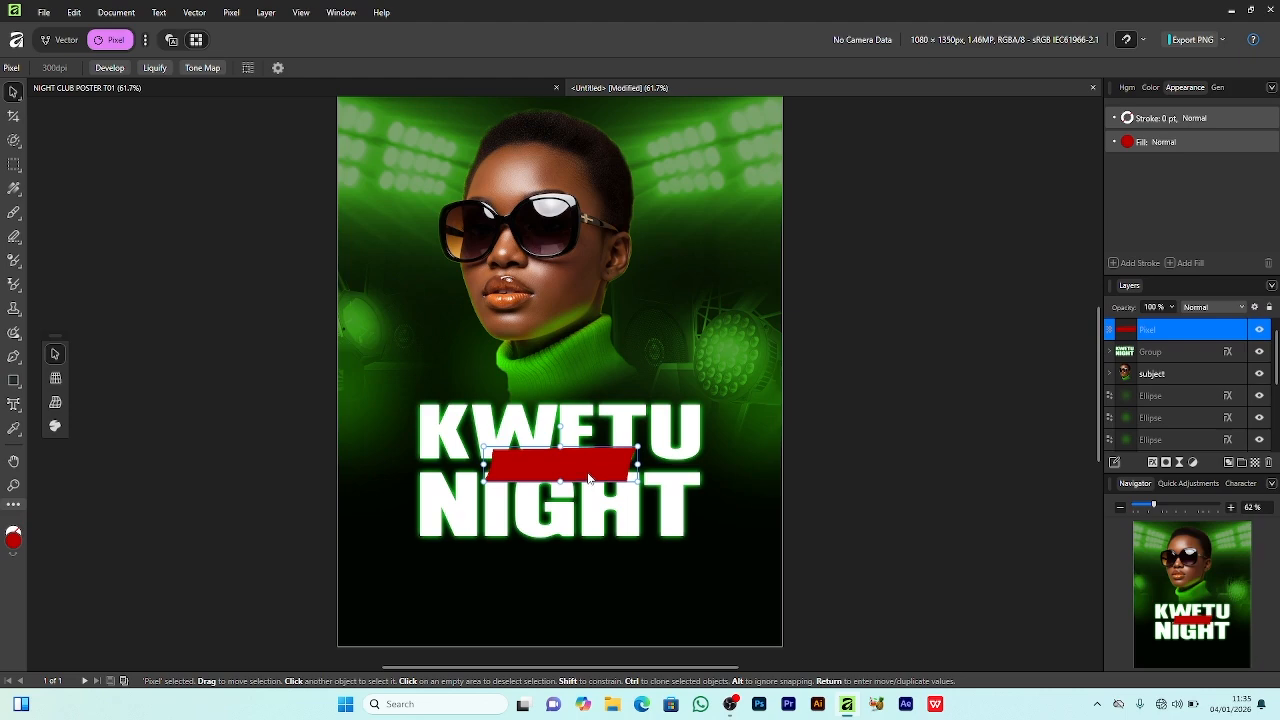
Add the text "PRESENT" in Montserrat Medium beside the portrait
click(9, 405)
click(101, 68)
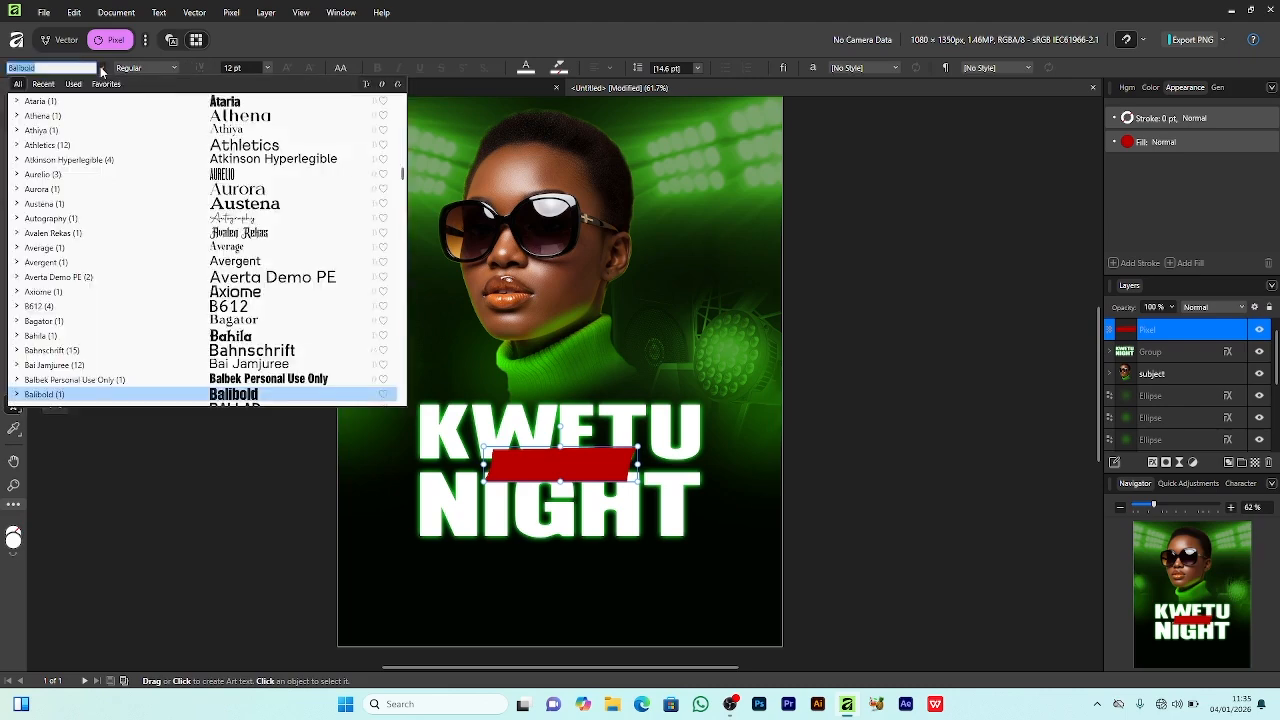
text(MON)
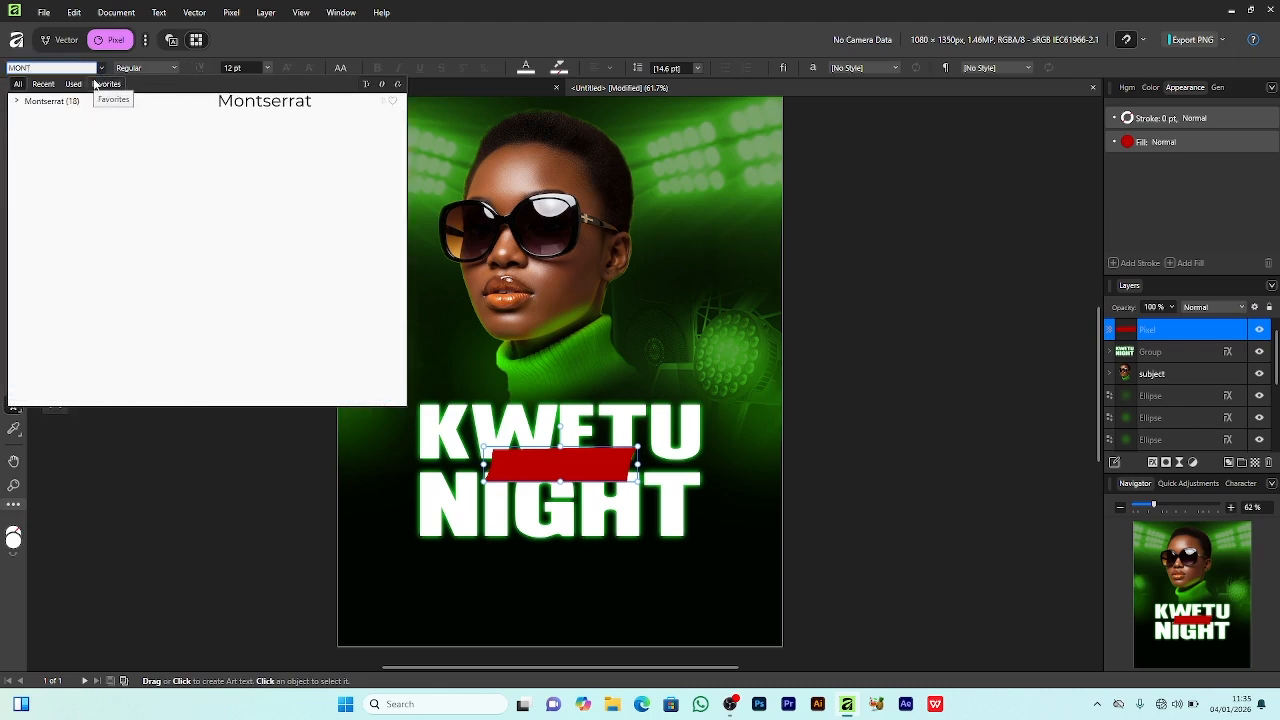
text(T)
click(93, 101)
click(172, 68)
click(137, 176)
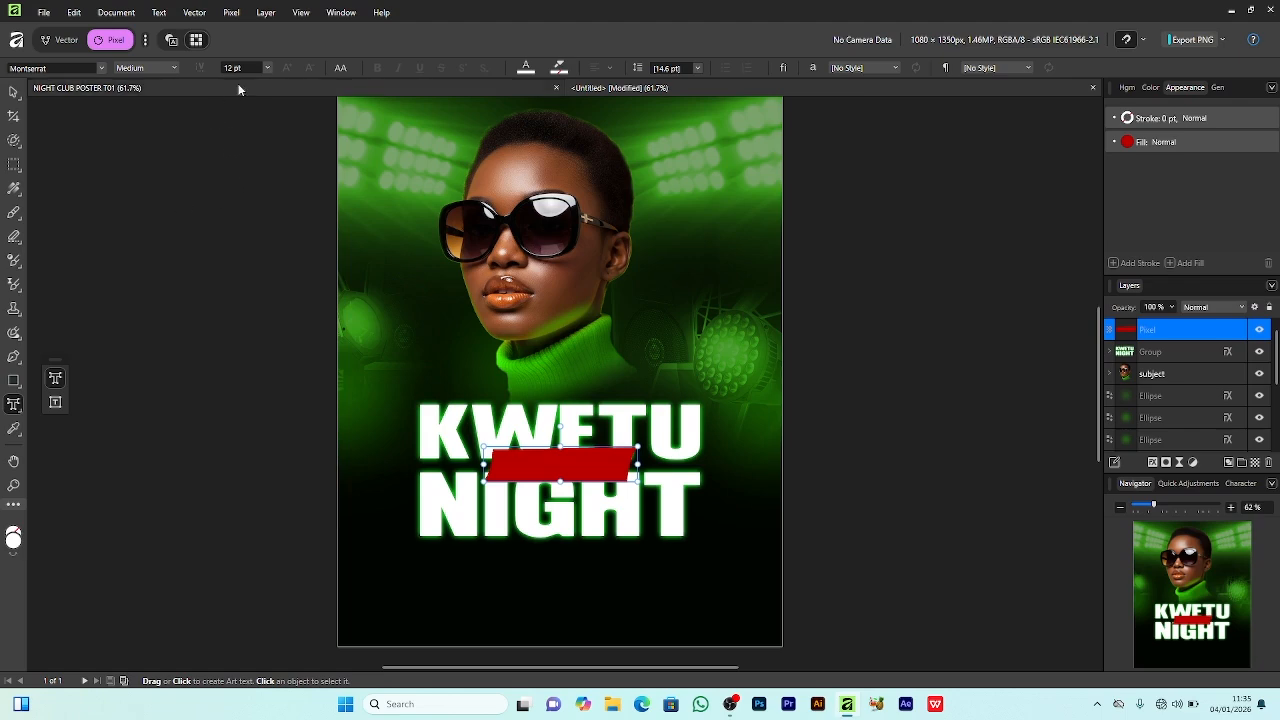
click(507, 478)
click(404, 300)
click(405, 292)
text(PRESENT)
key(Escape)
Place the PRESENT text above the red banner, bring its layer to the top and resize it to fit the banner's width
drag(430, 293, 537, 466)
drag(1152, 439, 1148, 322)
drag(610, 466, 622, 466)
drag(512, 466, 499, 467)
drag(620, 467, 573, 467)
click(885, 406)
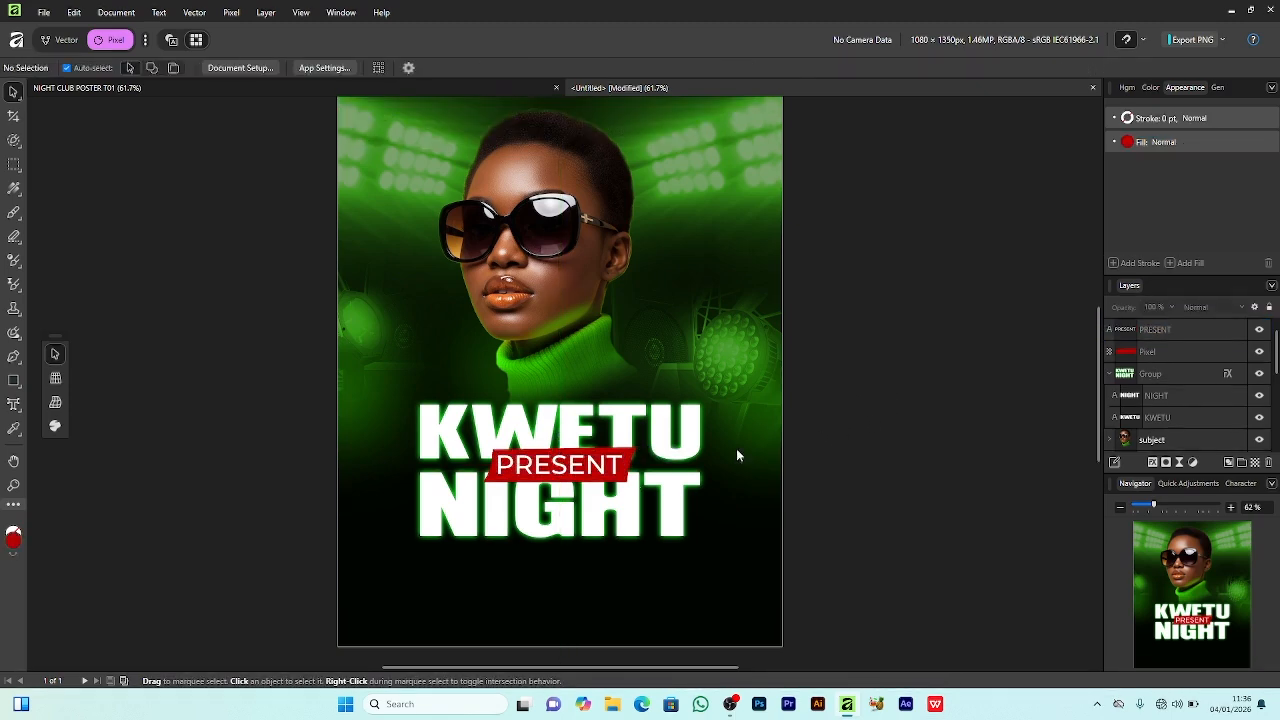
Reduce the height of the KWETU NIGHT title and PRESENT banner slightly and move them up together
click(622, 514)
shift+click(596, 472)
drag(586, 538, 586, 529)
drag(676, 482, 676, 474)
click(851, 486)
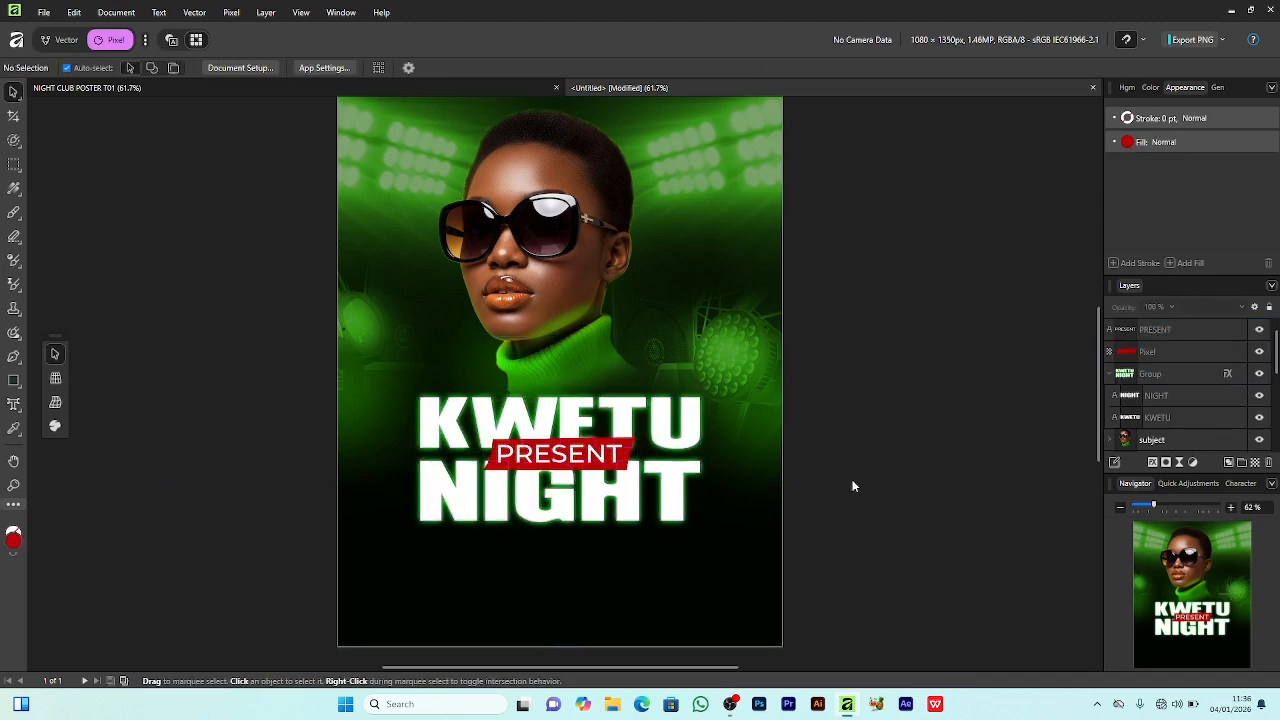
Add the text "Club" just beneath the NIGHT line
click(14, 404)
click(497, 551)
text(Club)
key(Escape)
drag(547, 544, 586, 541)
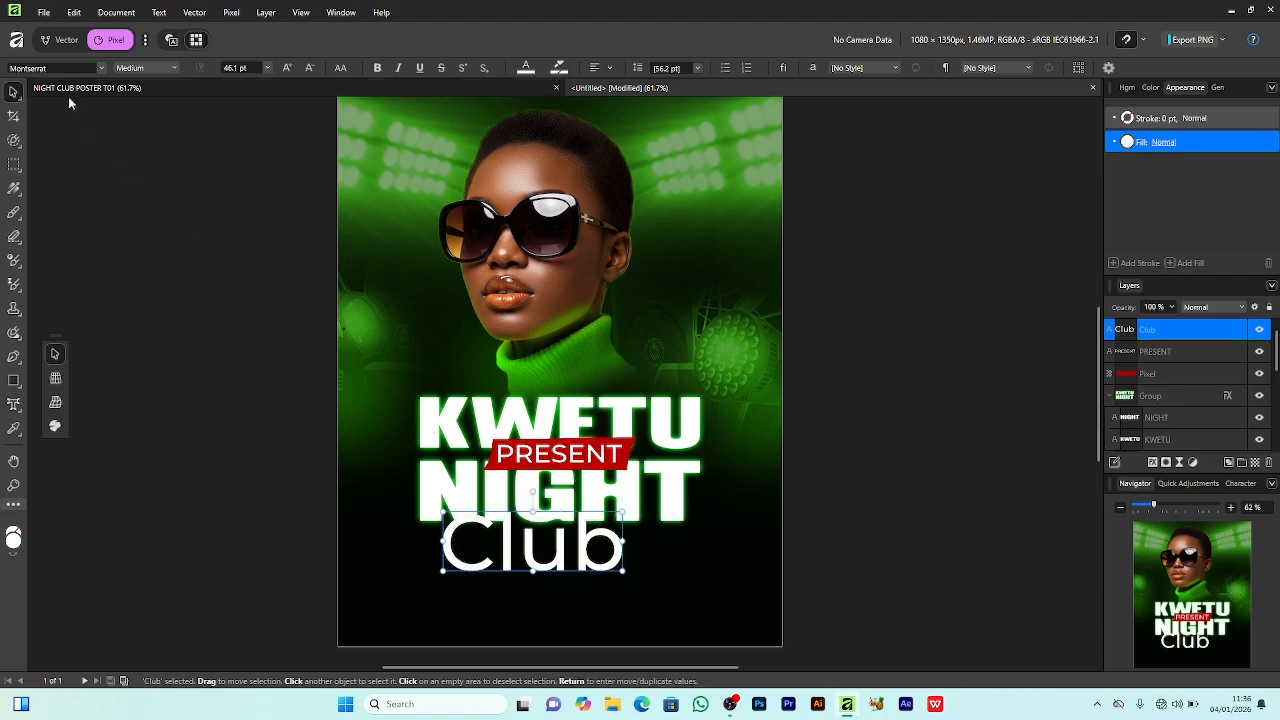
Set the Club text in the Alpha Brights font at 40.1 pt with a golden-yellow fill, overlapping the NIGHT line
click(100, 68)
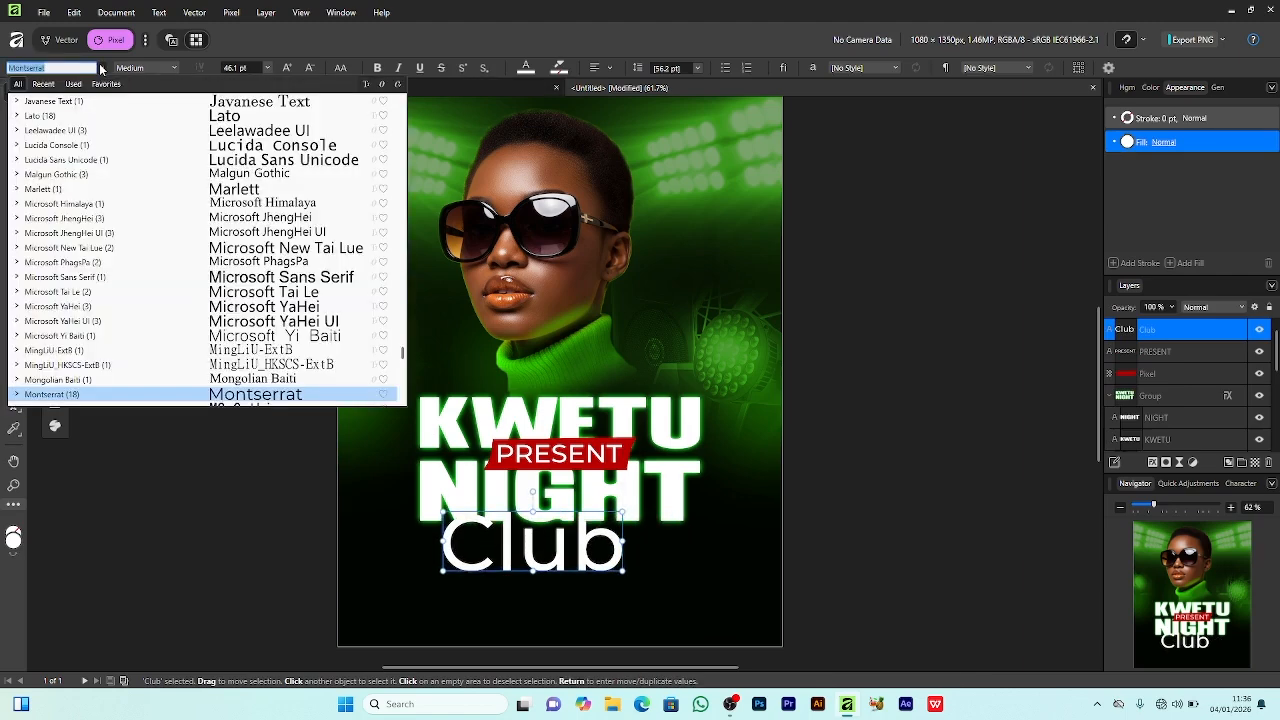
scroll(175, 170, up, 8)
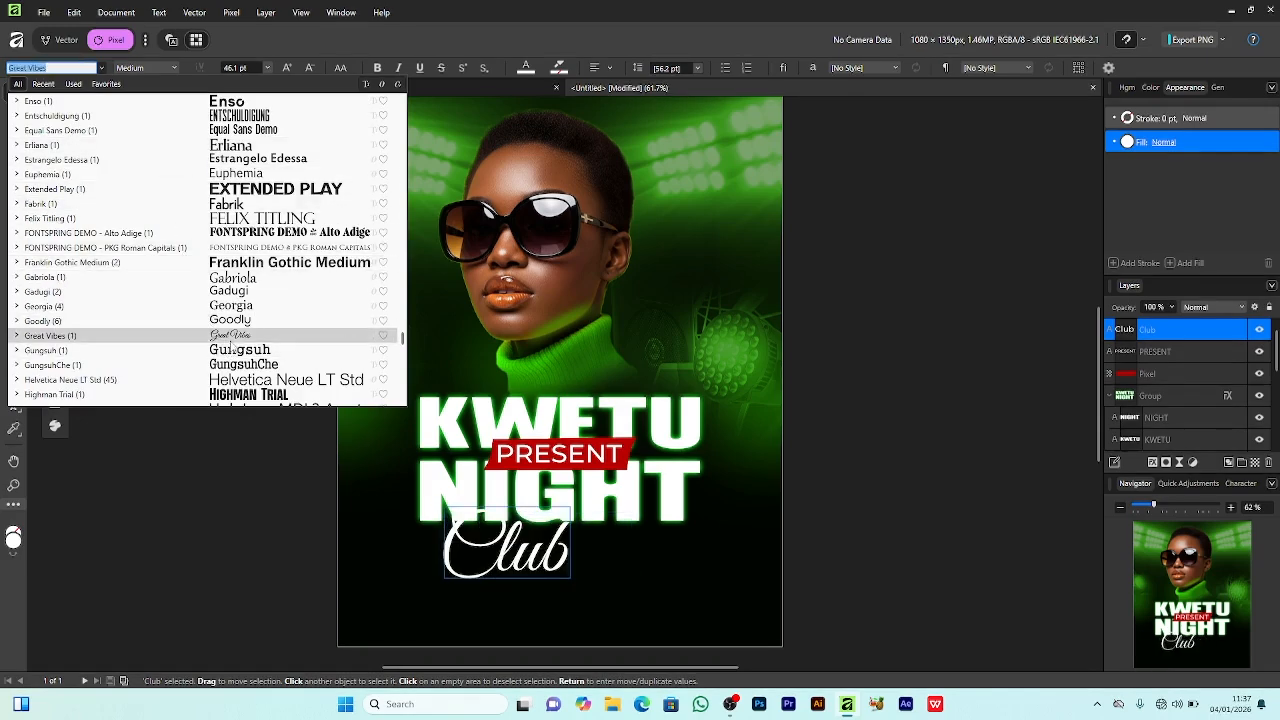
scroll(232, 300, up, 6)
scroll(230, 252, up, 4)
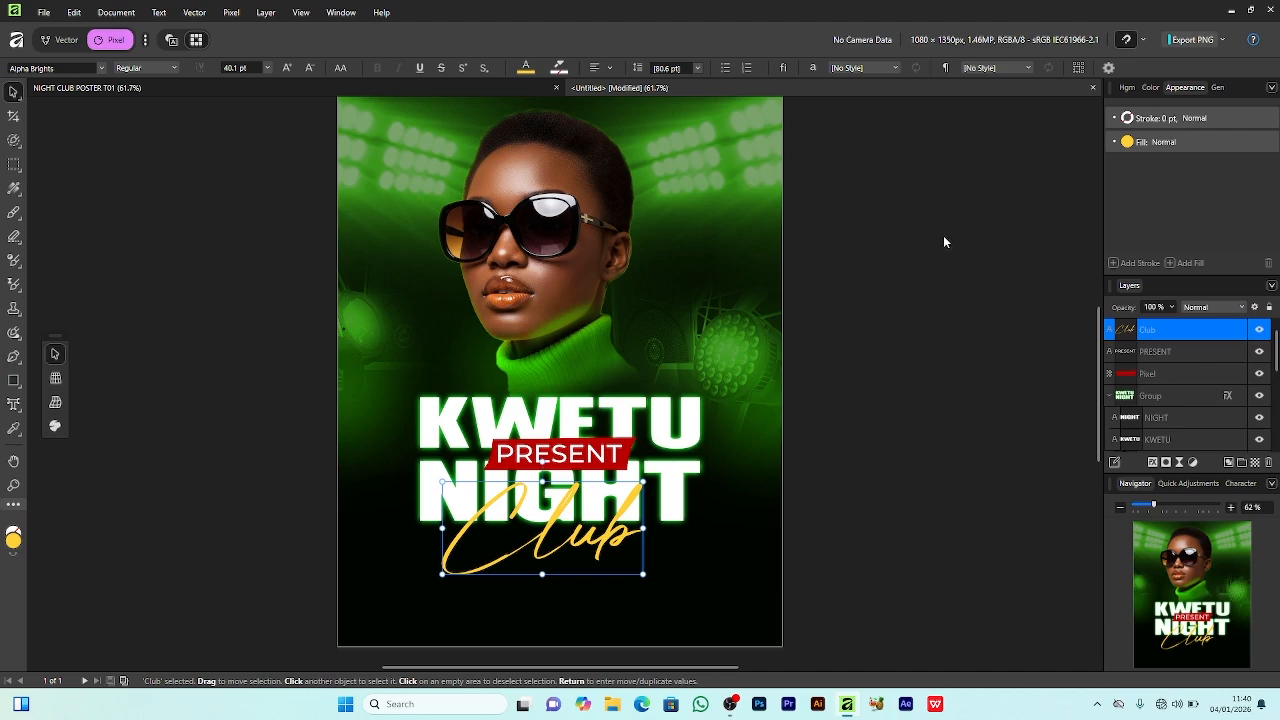
Give the Club text a black Multiply Outer Shadow with 40% opacity, 86.4 px radius, 1.1 px offset and 85% intensity
click(1152, 462)
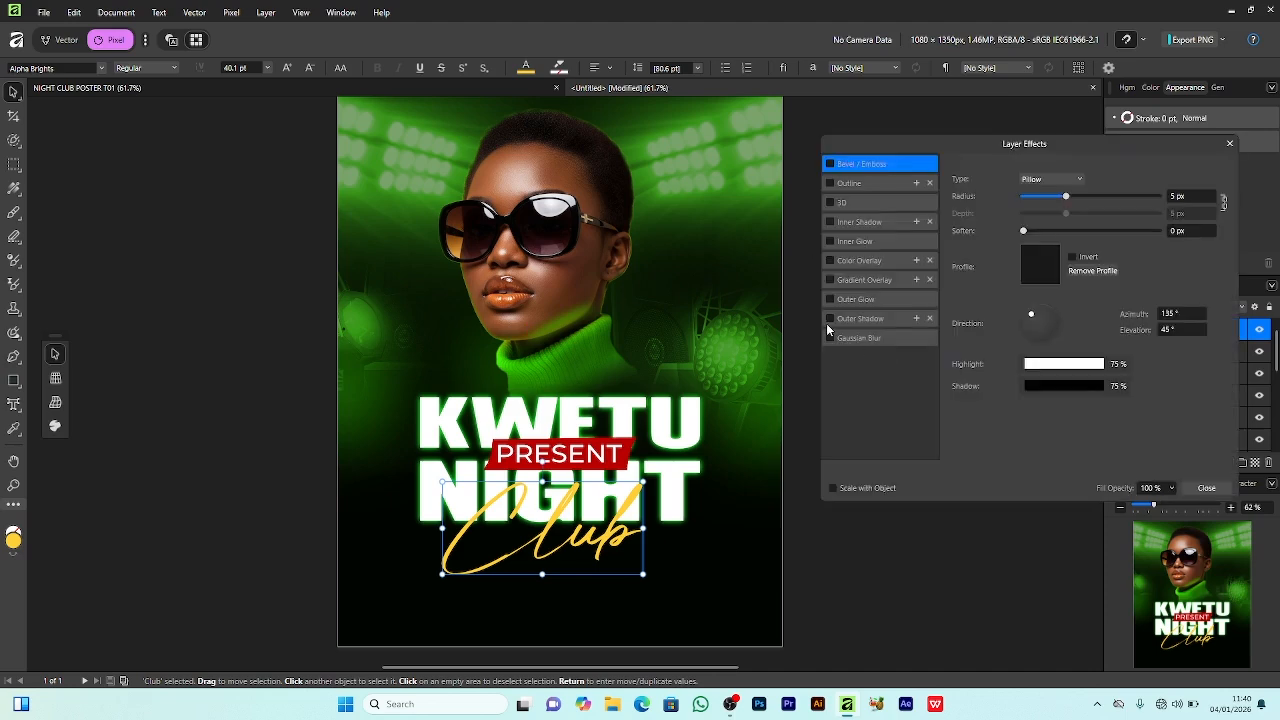
click(829, 318)
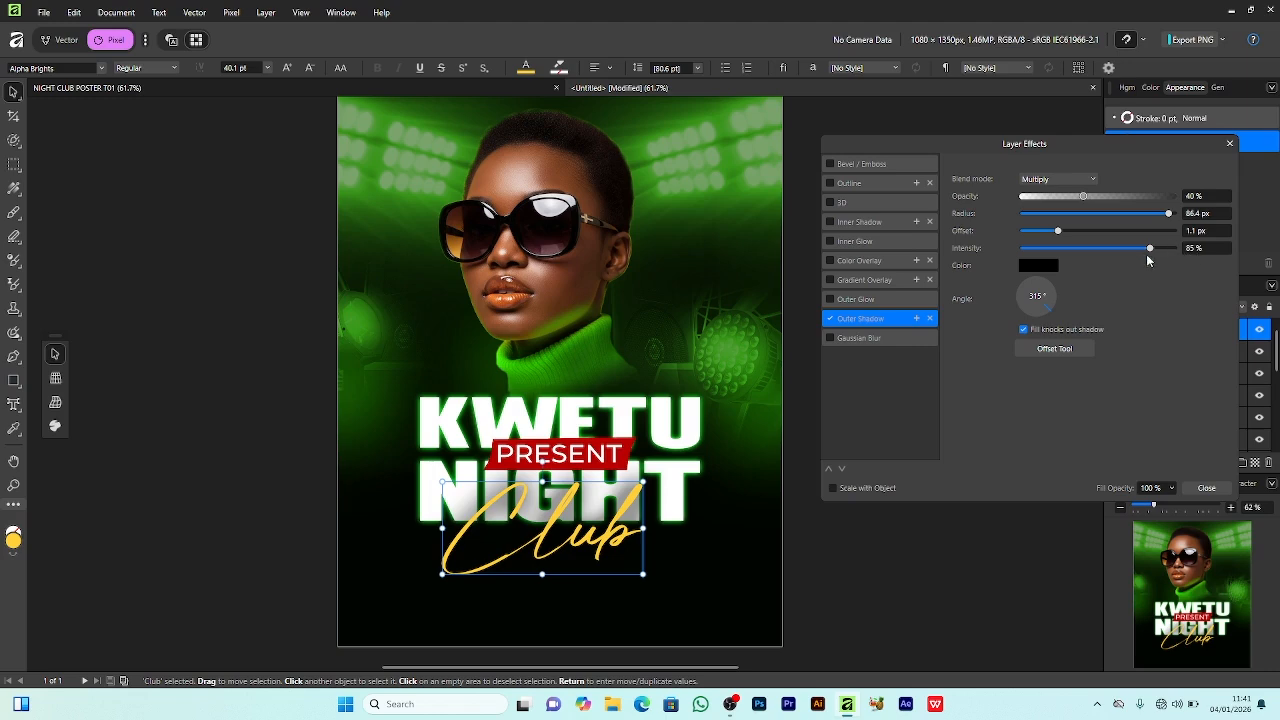
click(762, 485)
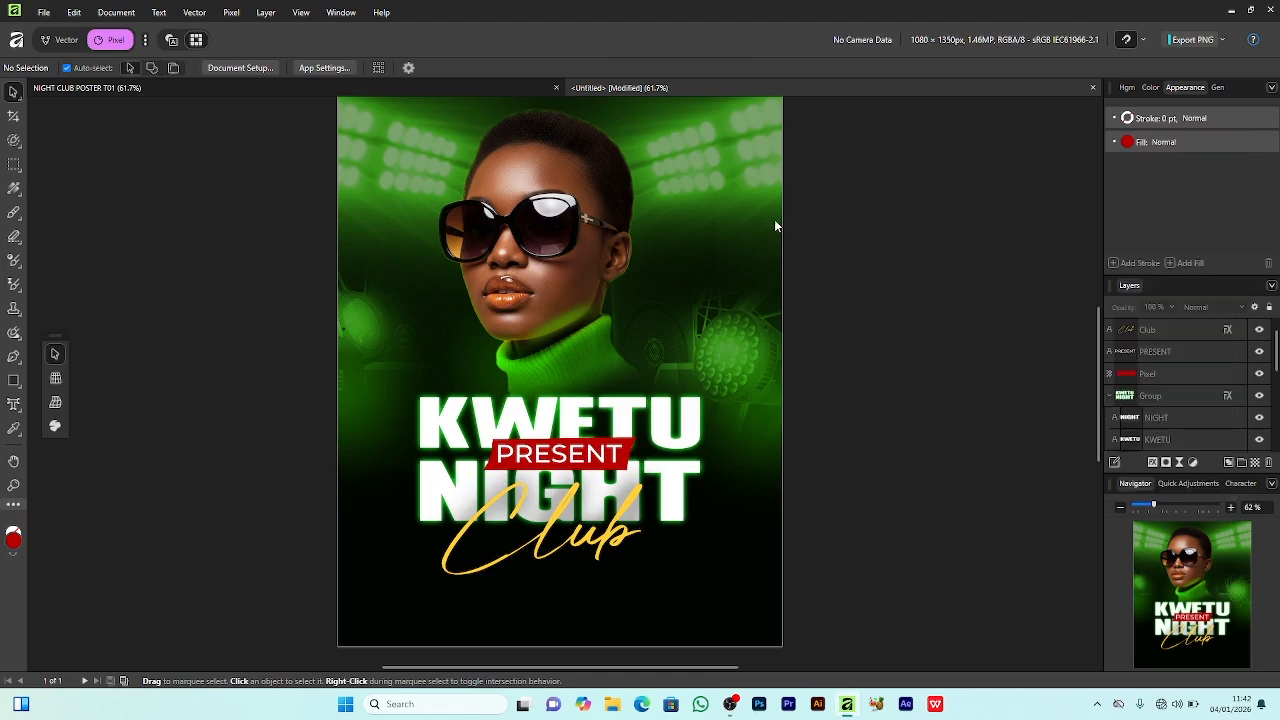
Paste the prepared K HOTEL logo, 01 JAN date badge, host and music line-up, and booking details groups onto the poster
click(181, 93)
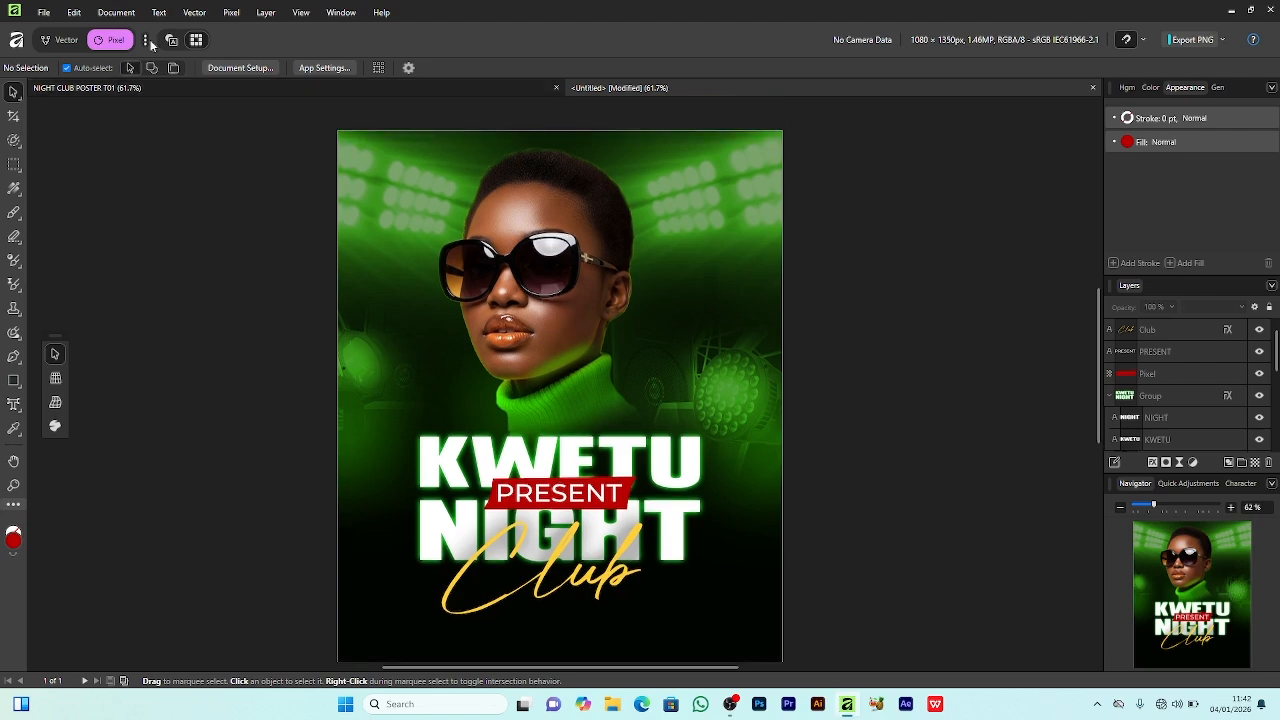
click(74, 12)
mouse_move(90, 213)
click(262, 213)
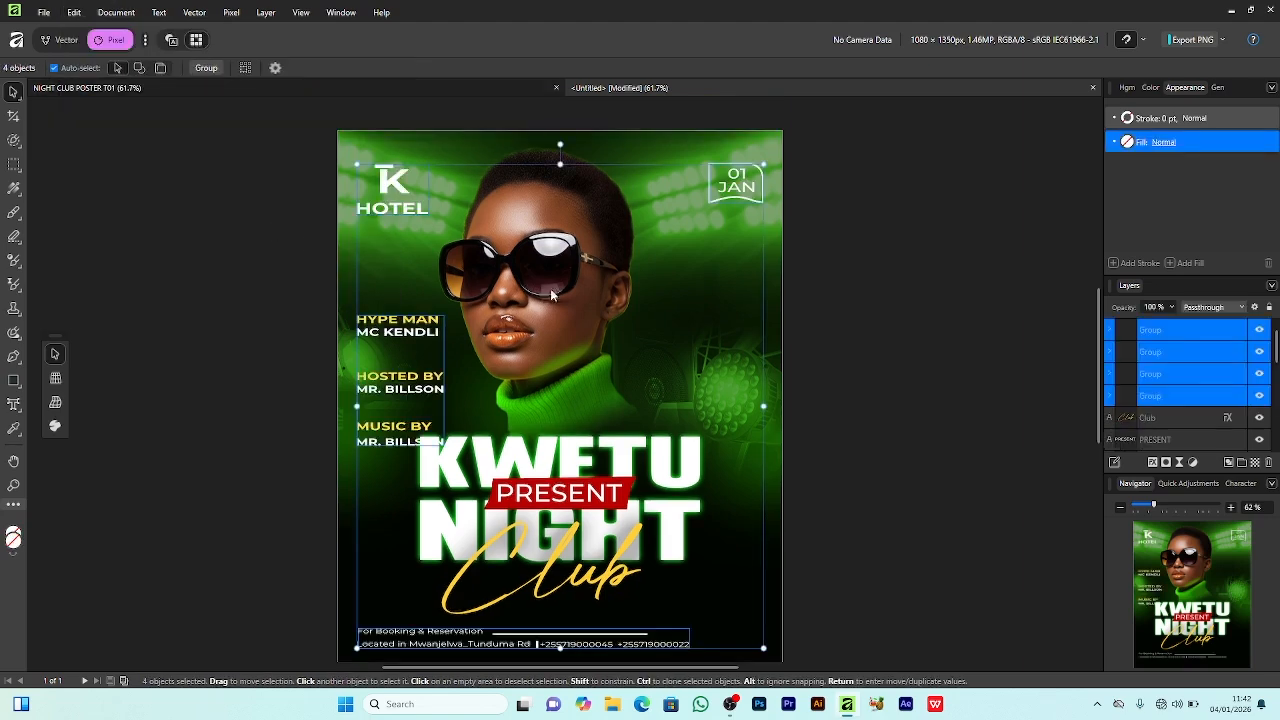
scroll(872, 232, down, 1)
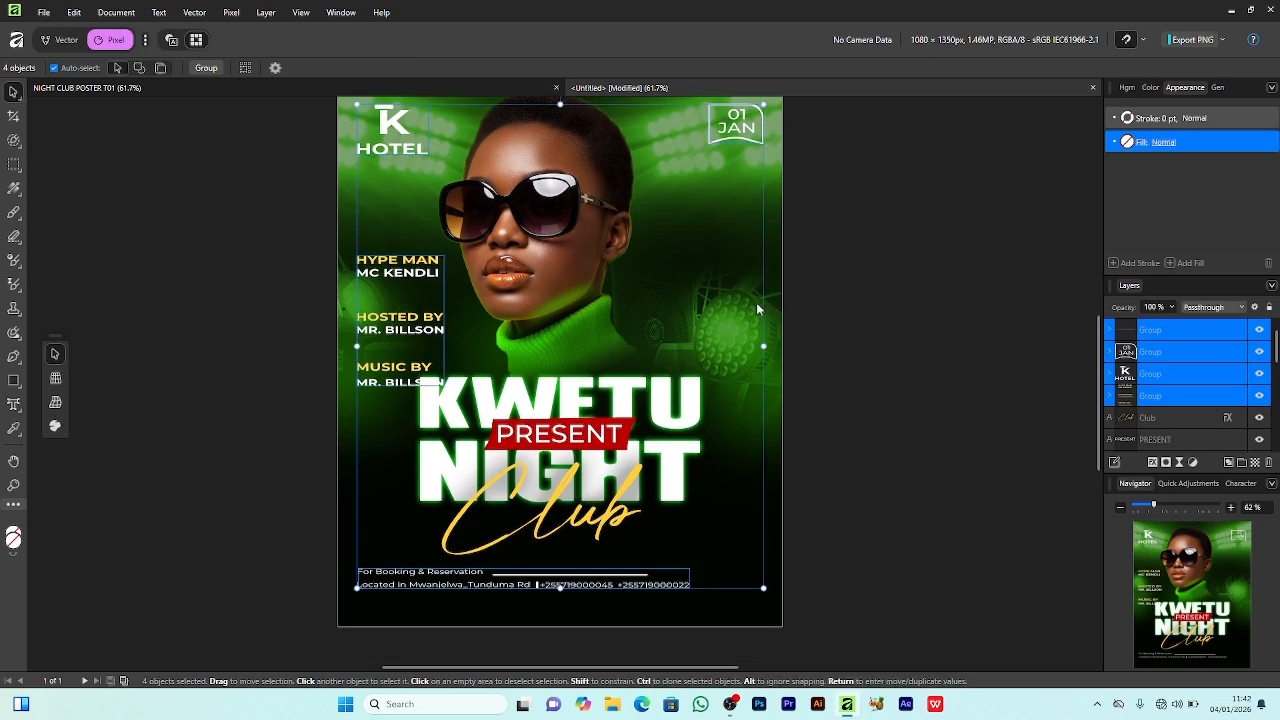
click(858, 308)
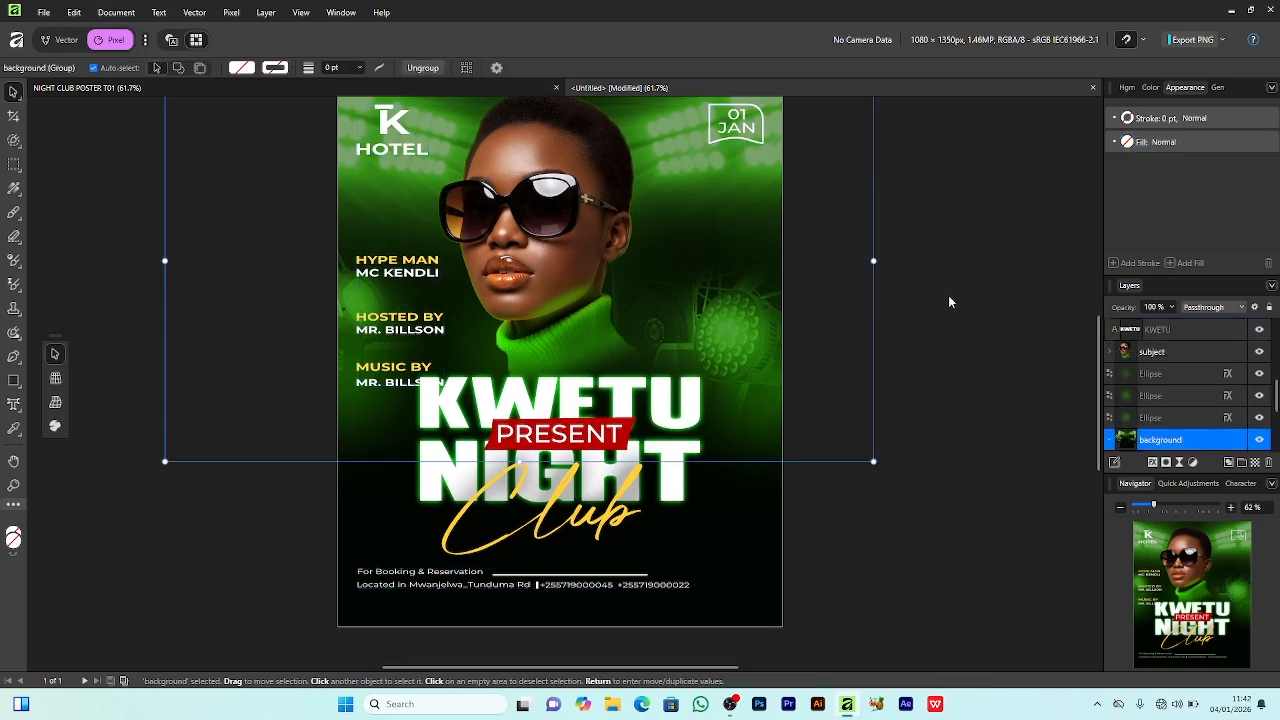
scroll(940, 297, up, 1)
click(968, 303)
Group the Club text, PRESENT text, red banner and KWETU NIGHT title together
click(588, 538)
shift+click(618, 492)
shift+click(624, 474)
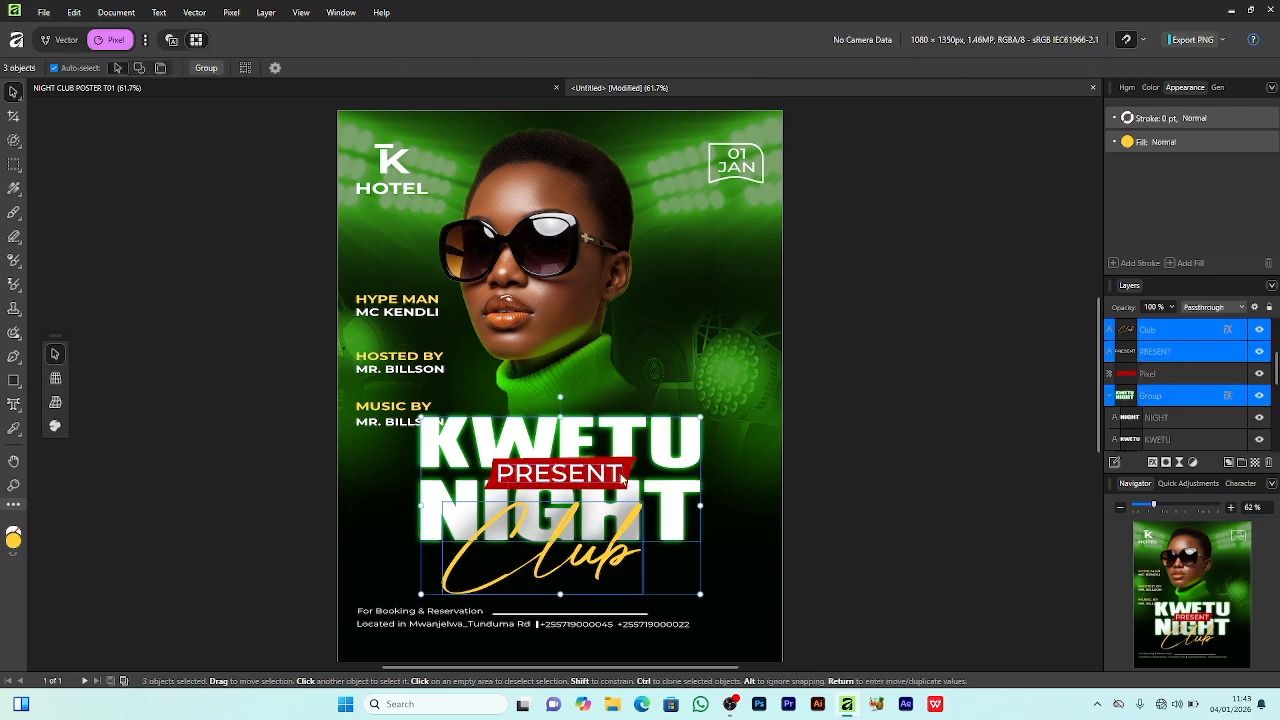
shift+click(630, 463)
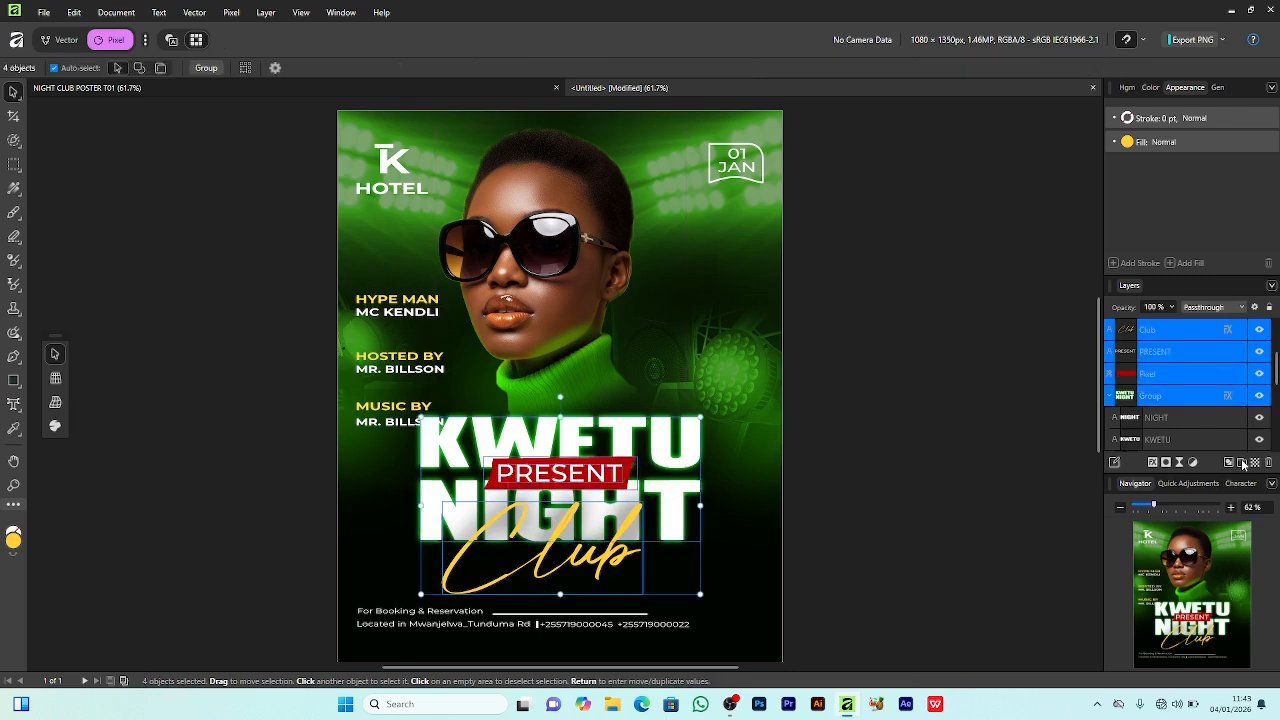
key(ctrl+g)
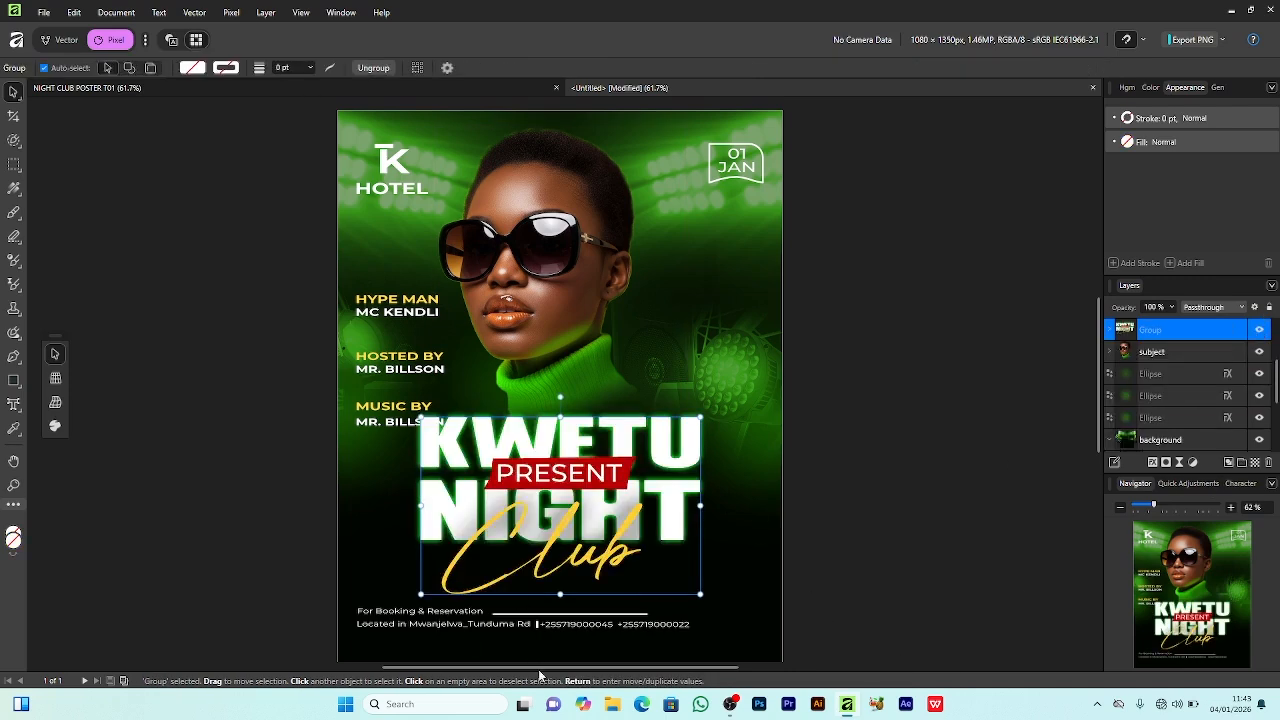
Move the KWETU NIGHT Club title group and the booking details slightly lower on the poster
shift+click(471, 627)
drag(471, 625, 476, 633)
click(568, 320)
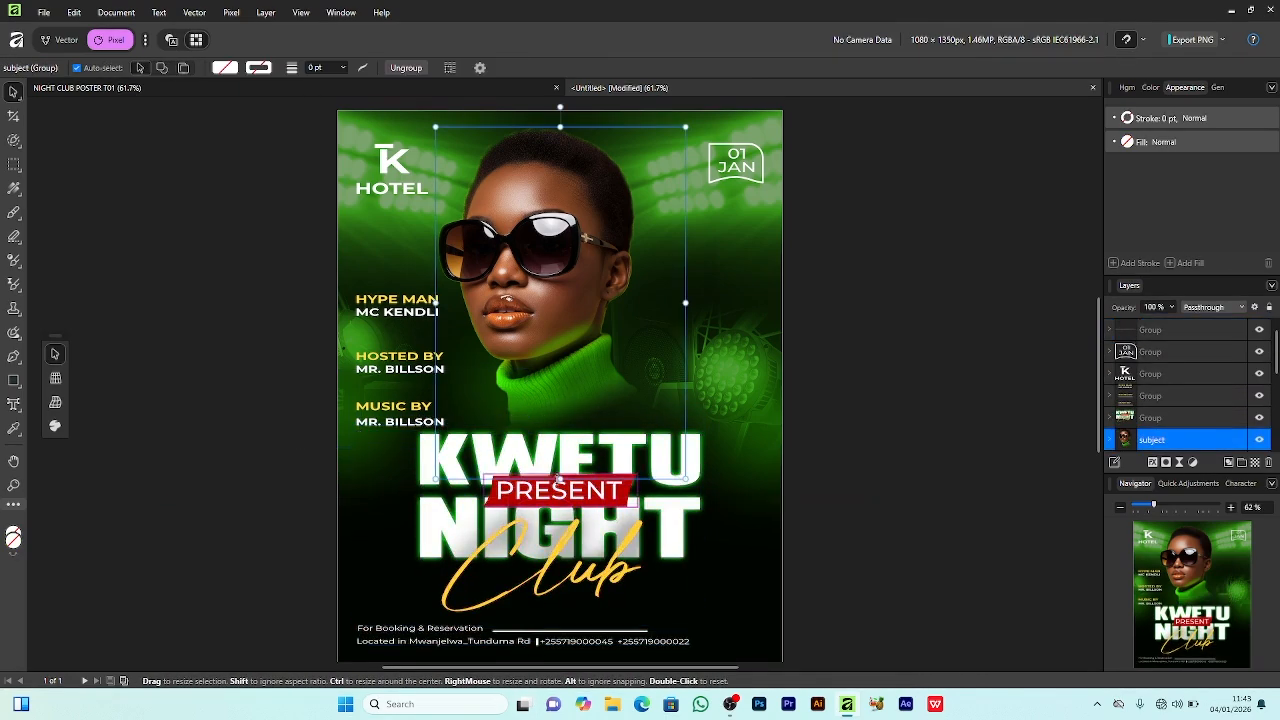
click(647, 640)
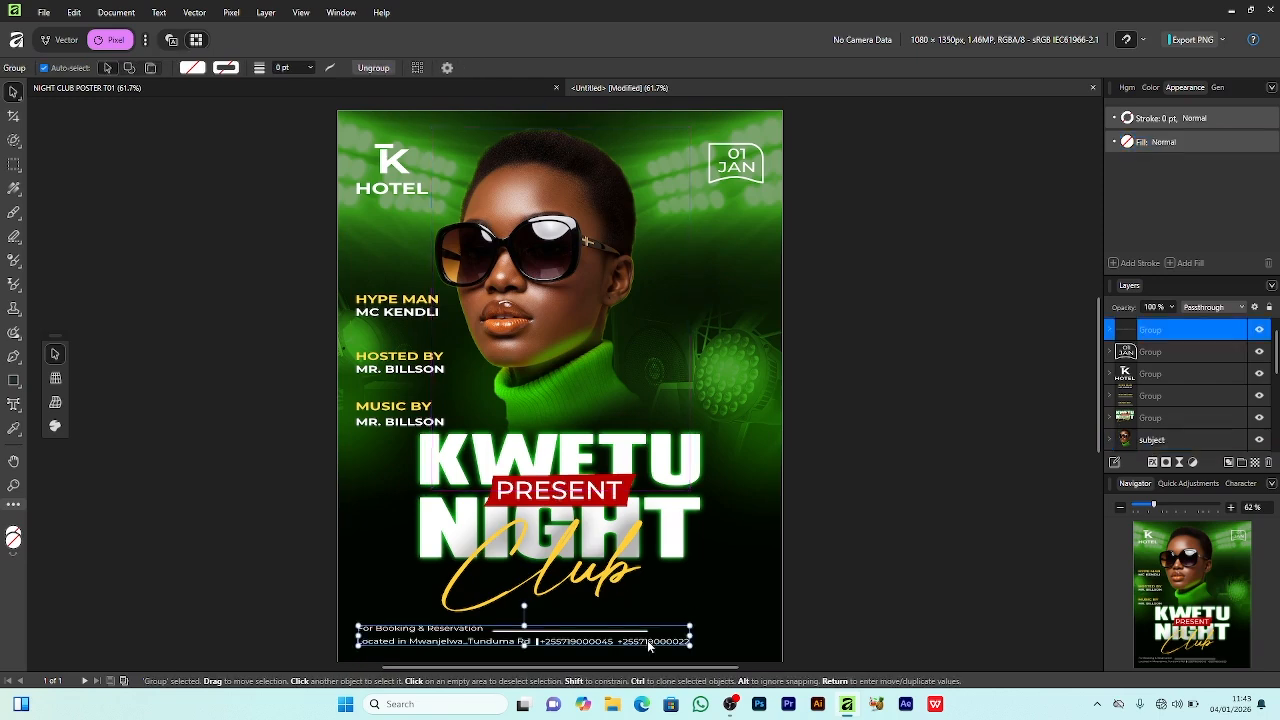
shift+click(627, 580)
drag(627, 580, 627, 579)
click(870, 492)
Left-align the host and music line-up, K HOTEL logo and booking details groups with one another
click(416, 407)
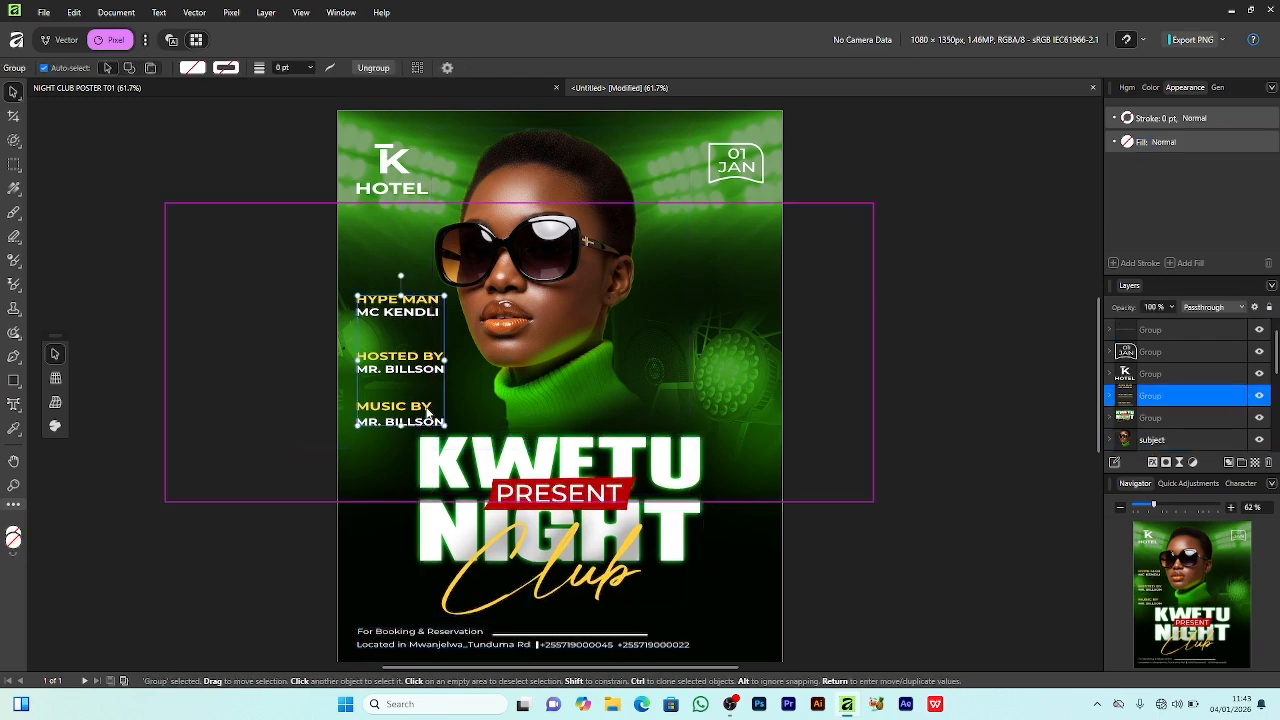
shift+click(386, 170)
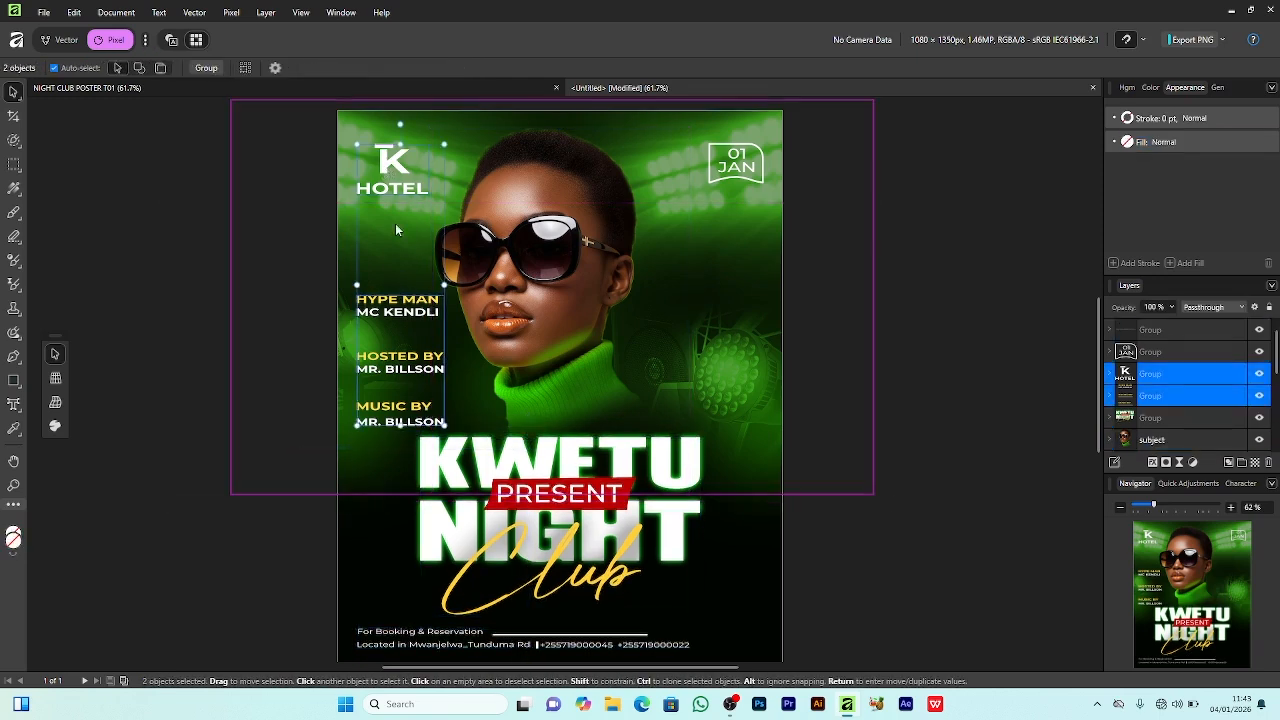
shift+click(378, 638)
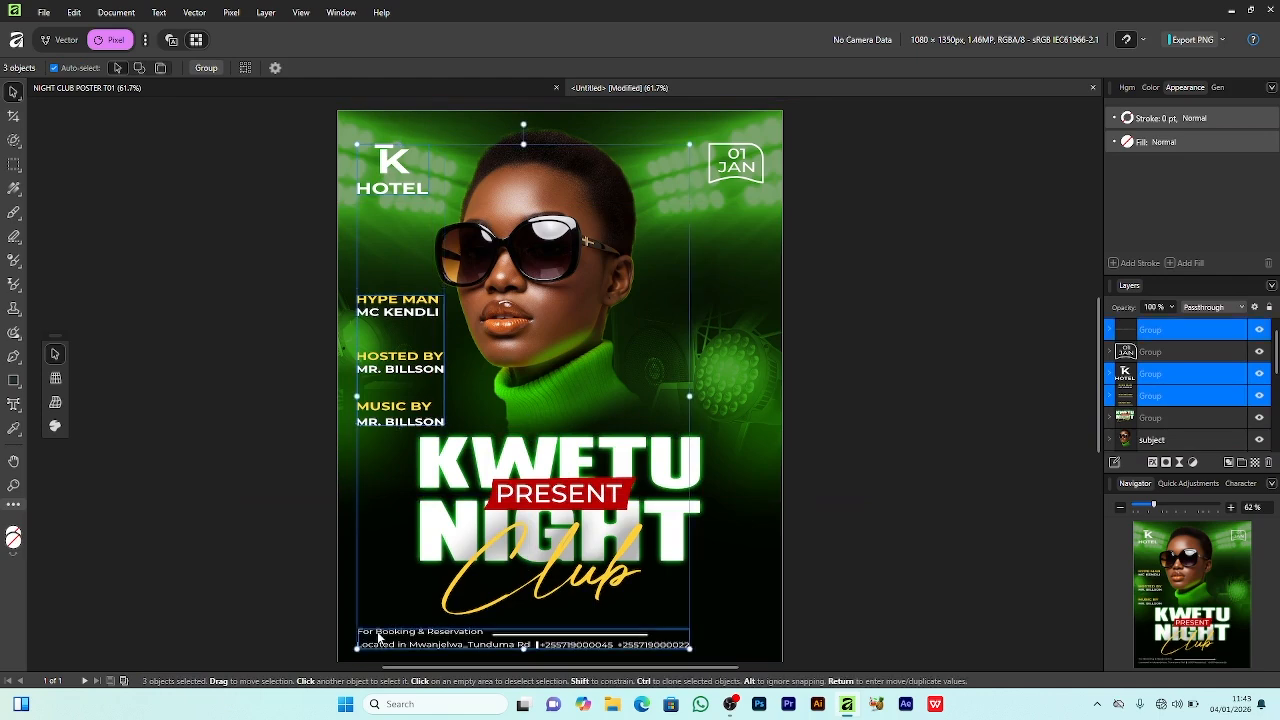
right_click(413, 310)
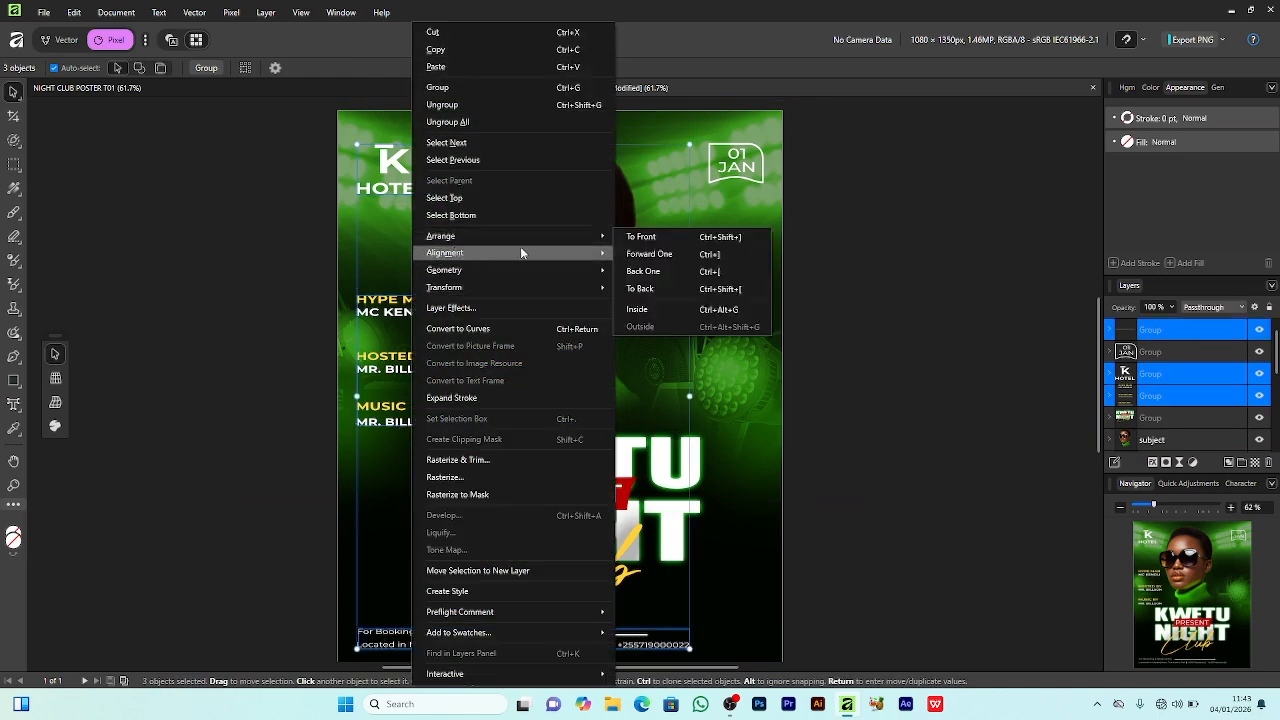
mouse_move(612, 257)
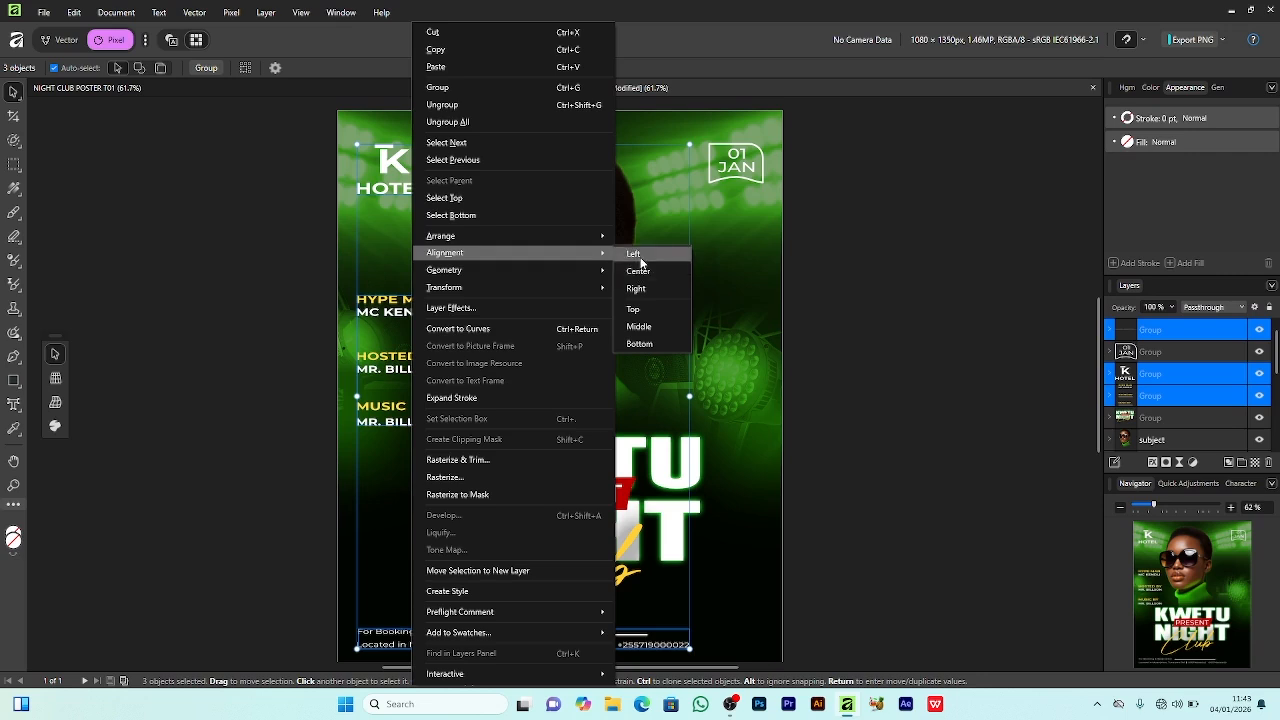
click(638, 272)
scroll(920, 226, down, 1)
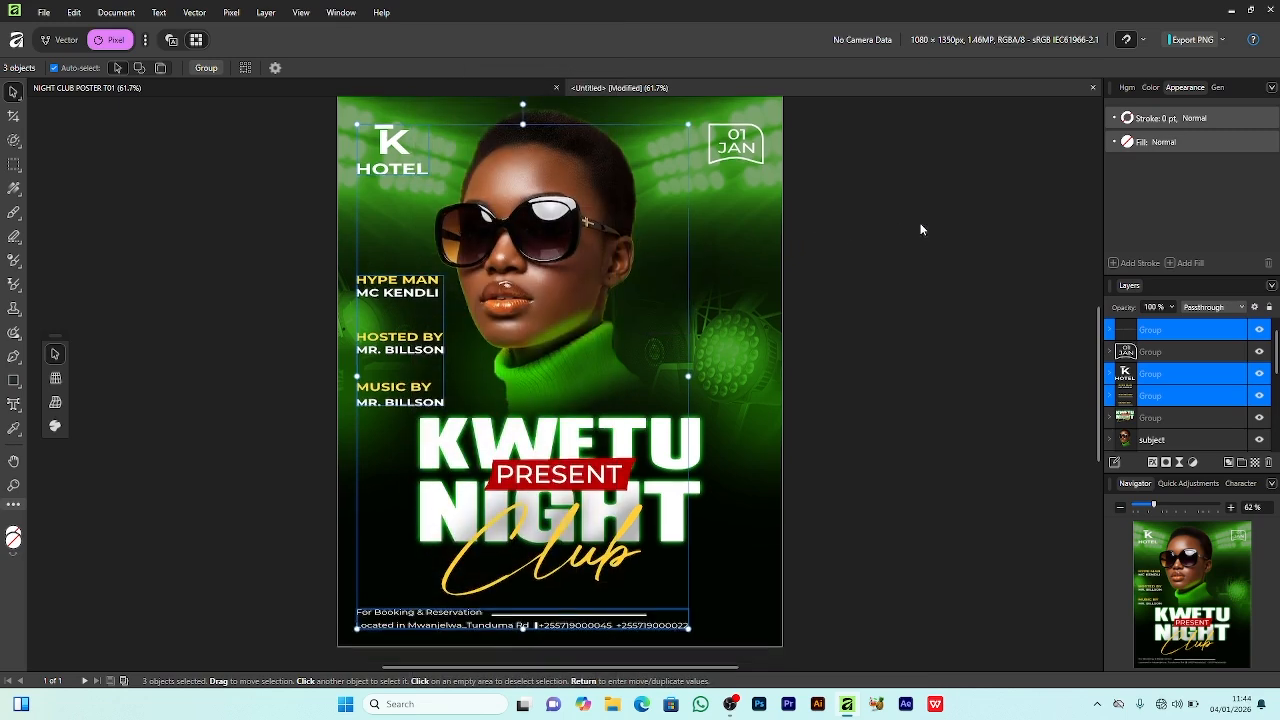
click(874, 389)
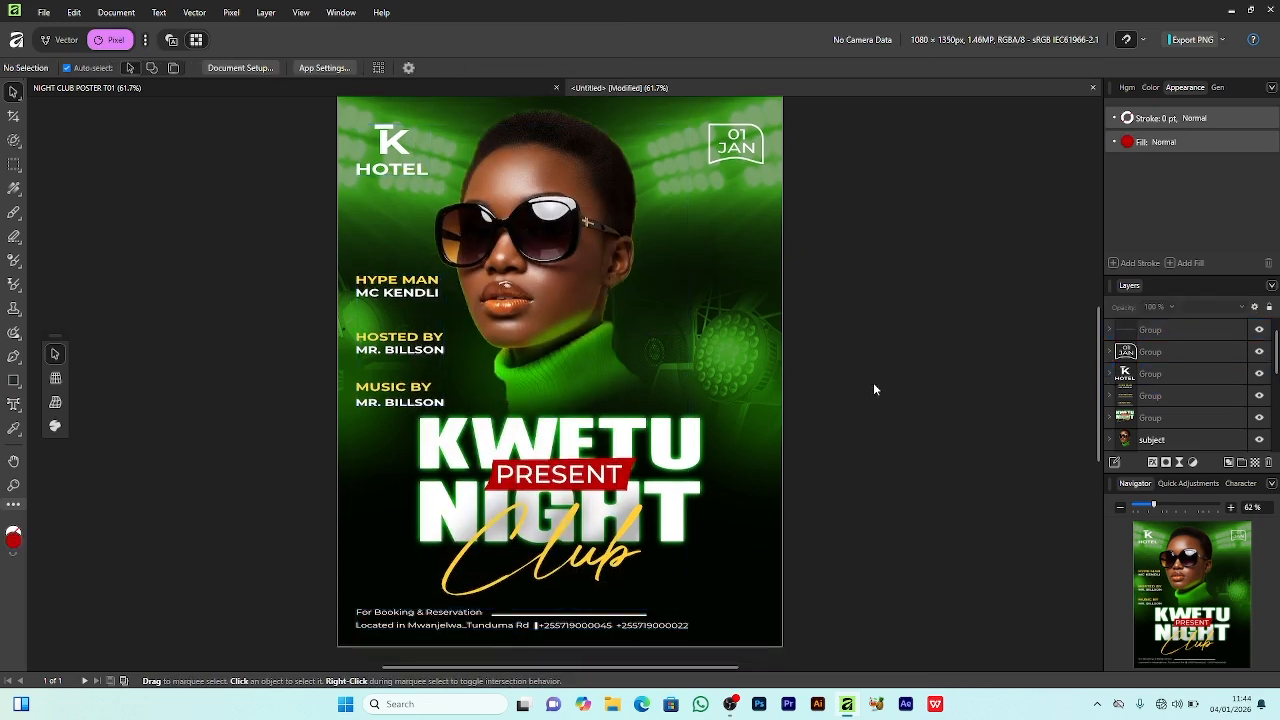
Place the wine bottle and glass image pngwing.com (34).png in the poster's lower-right corner, beside the Club text
click(44, 12)
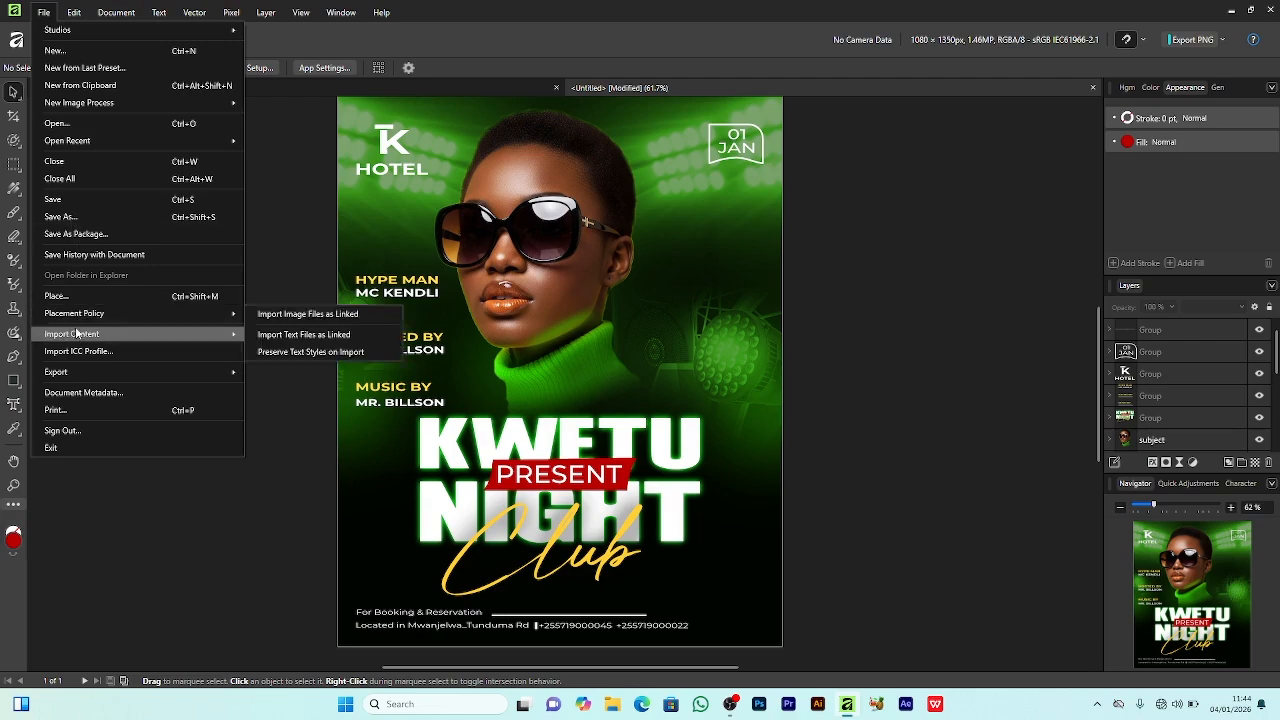
click(80, 296)
click(749, 555)
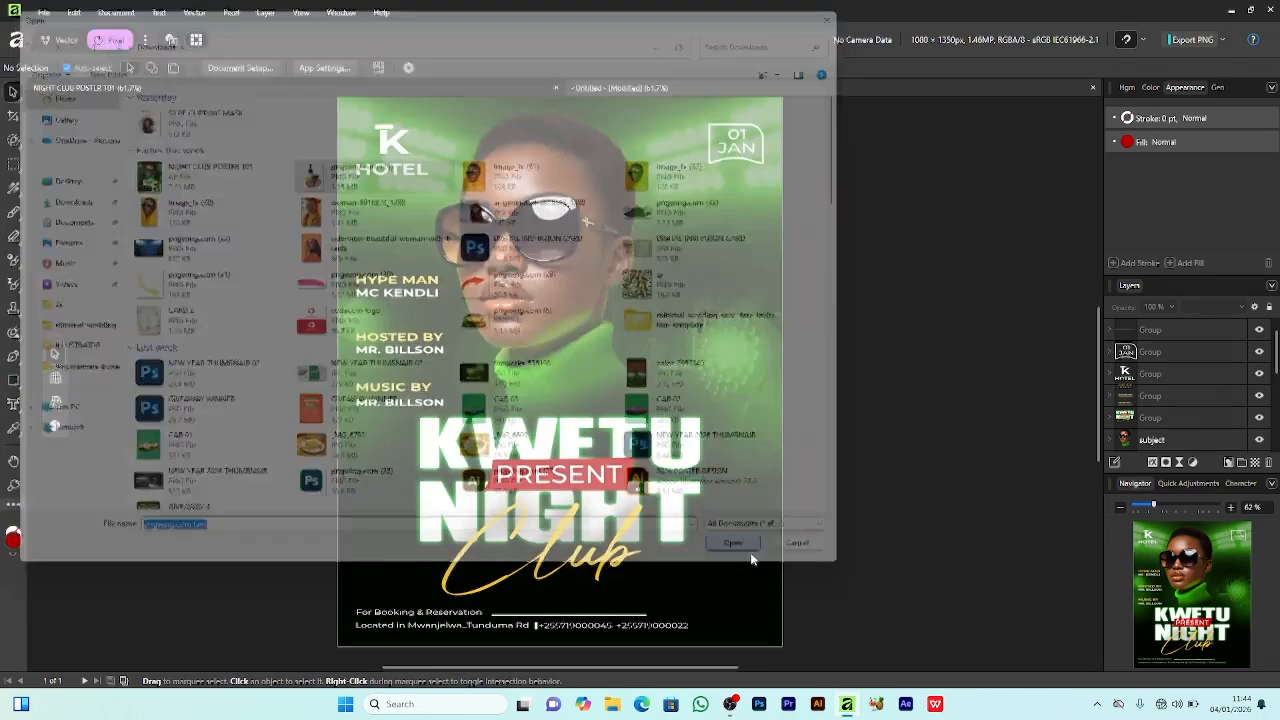
drag(708, 503, 771, 641)
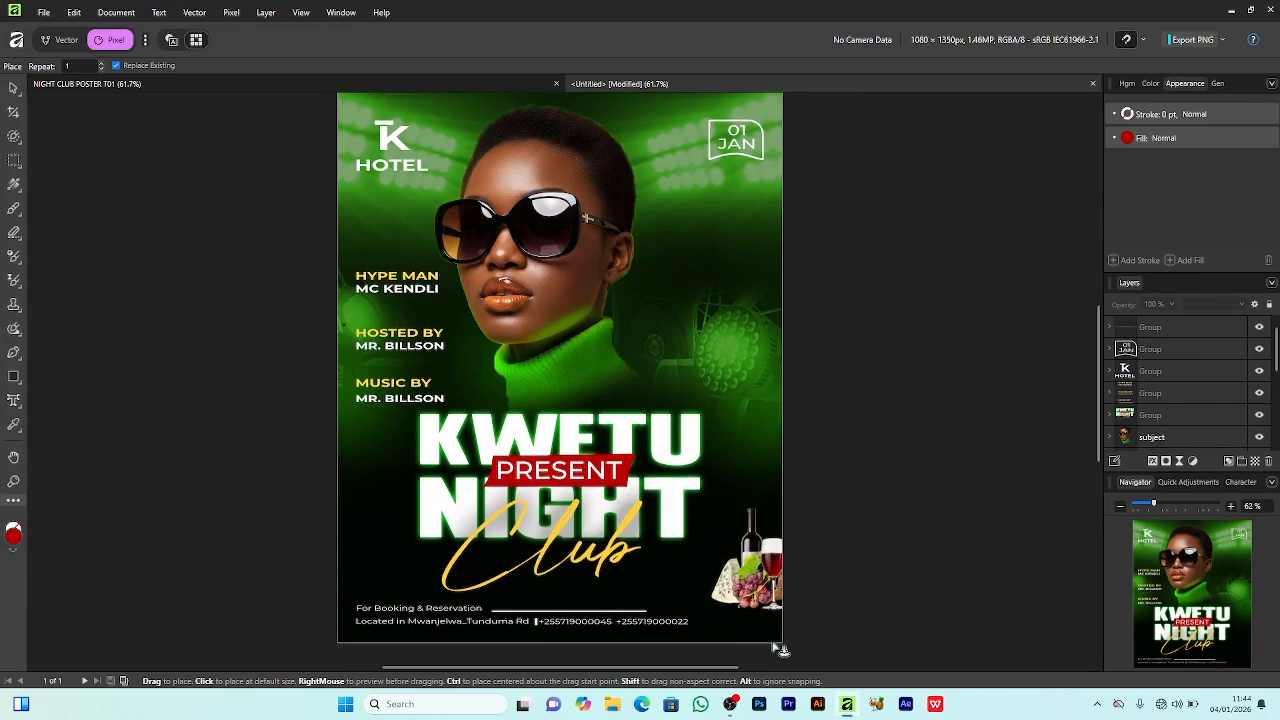
click(1176, 331)
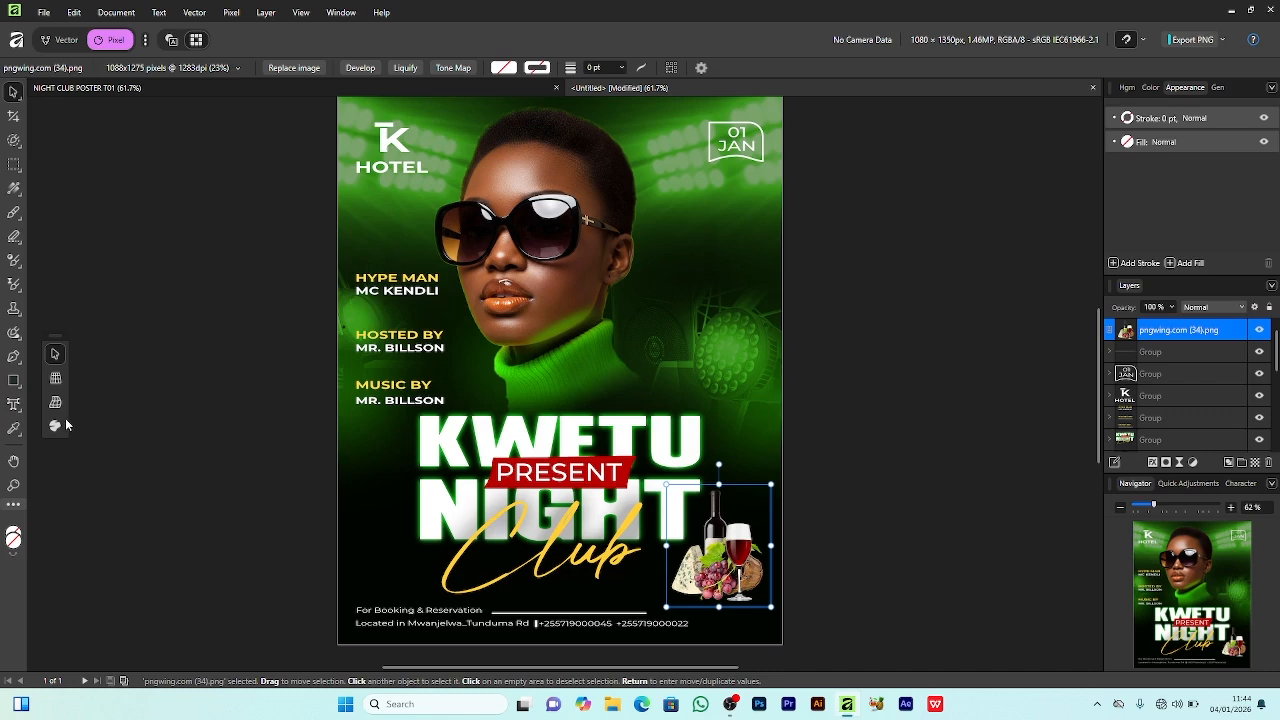
Draw a flat ellipse under the wine bottle and glass image and fill it with black (000000)
right_click(15, 392)
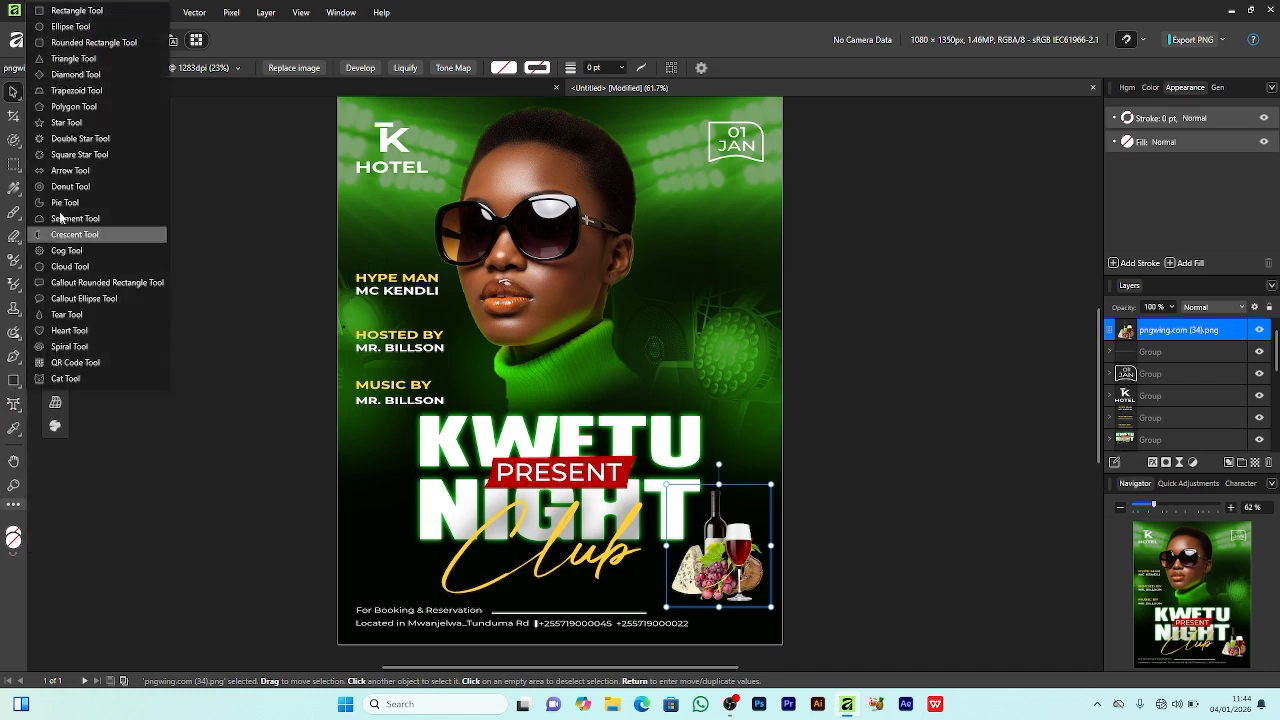
click(68, 26)
click(835, 574)
drag(696, 595, 764, 616)
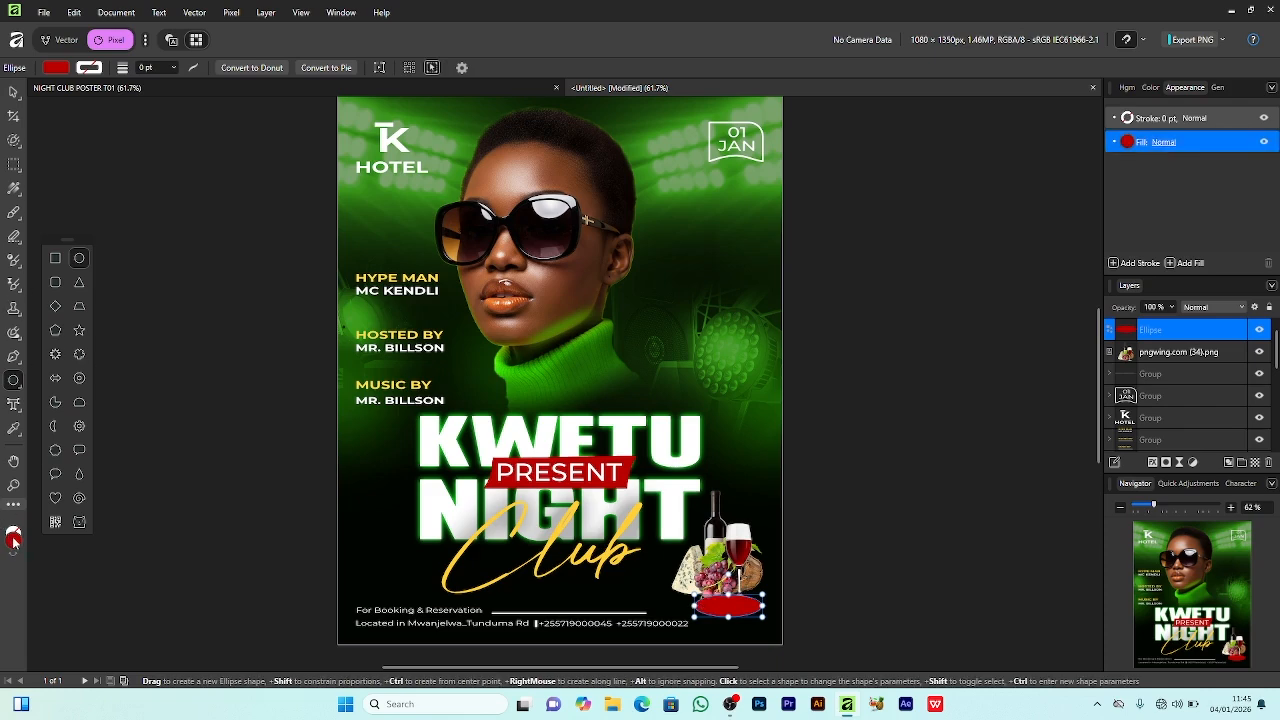
double_click(13, 540)
drag(713, 302, 570, 458)
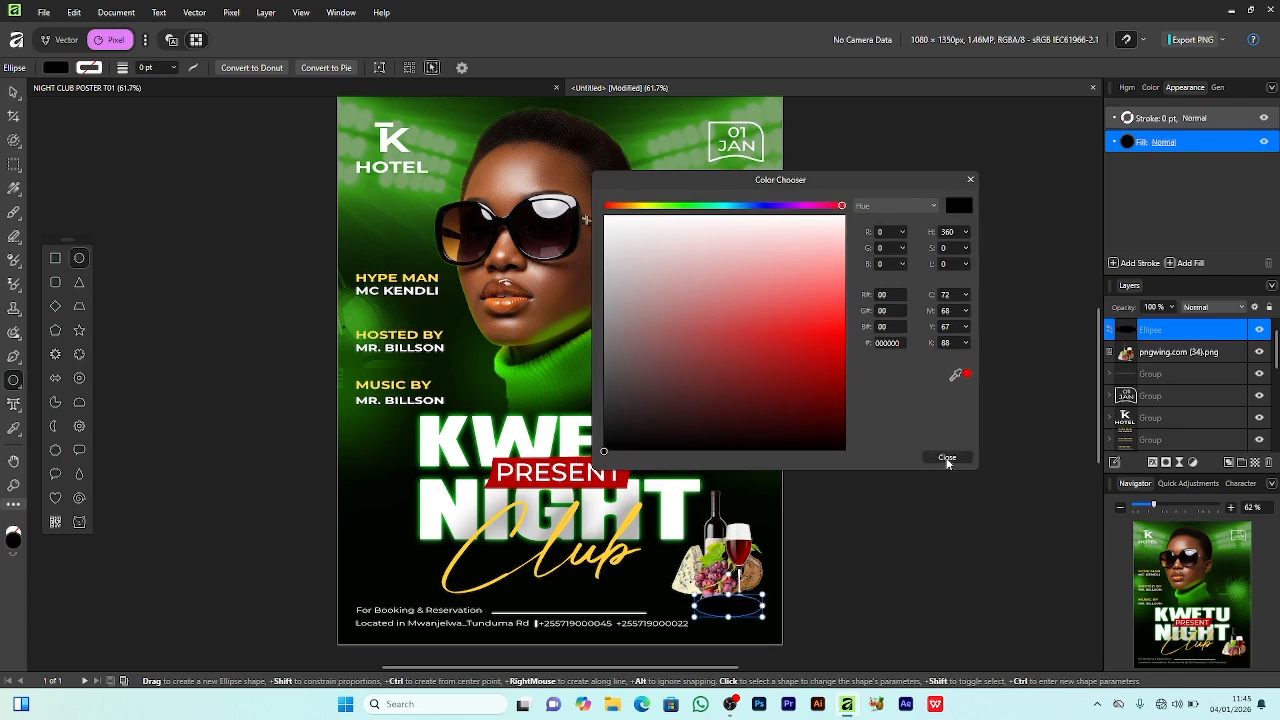
click(947, 457)
key(v)
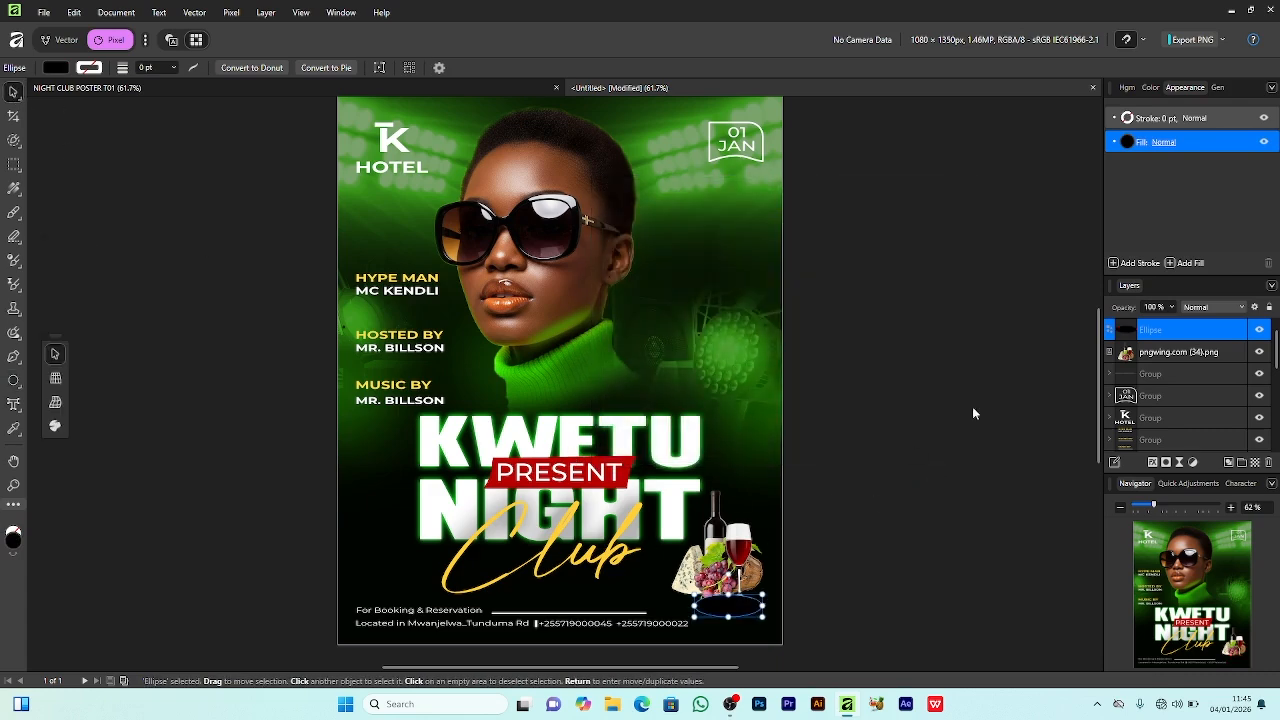
Apply a 22.4 px Gaussian Blur to the black ellipse and adjust it beneath the wine image as a shadow
click(1152, 462)
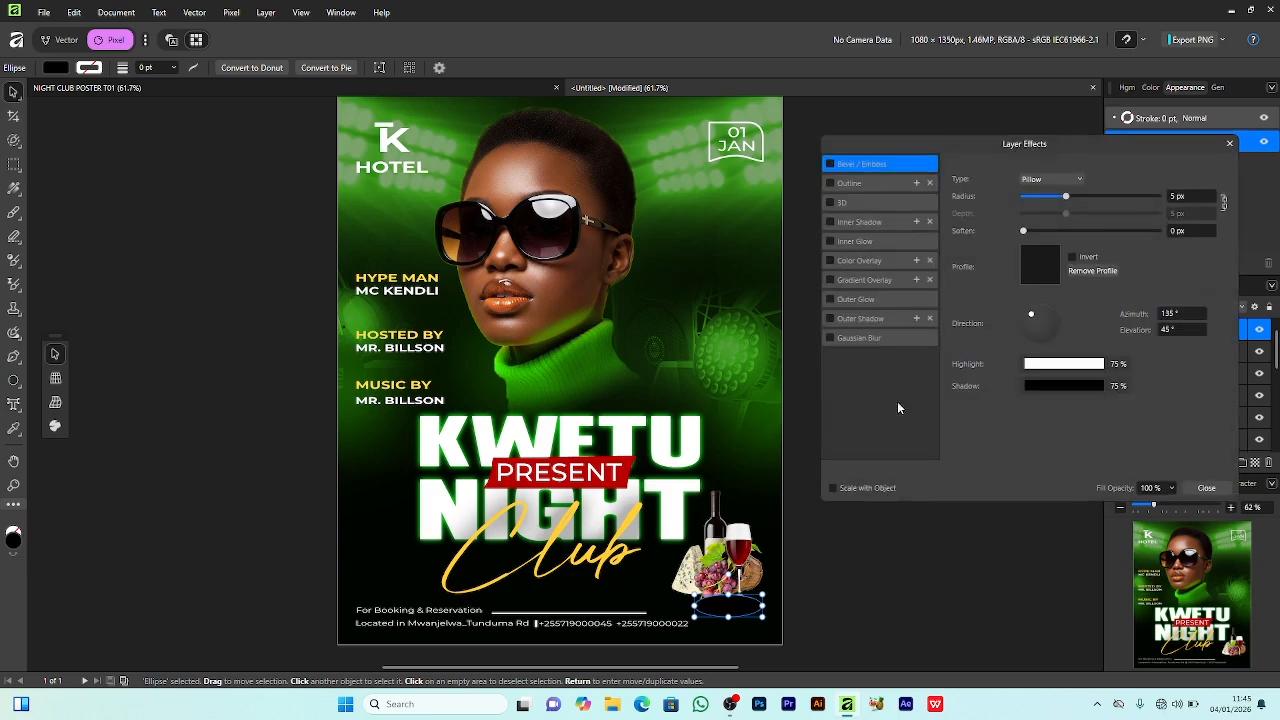
click(852, 339)
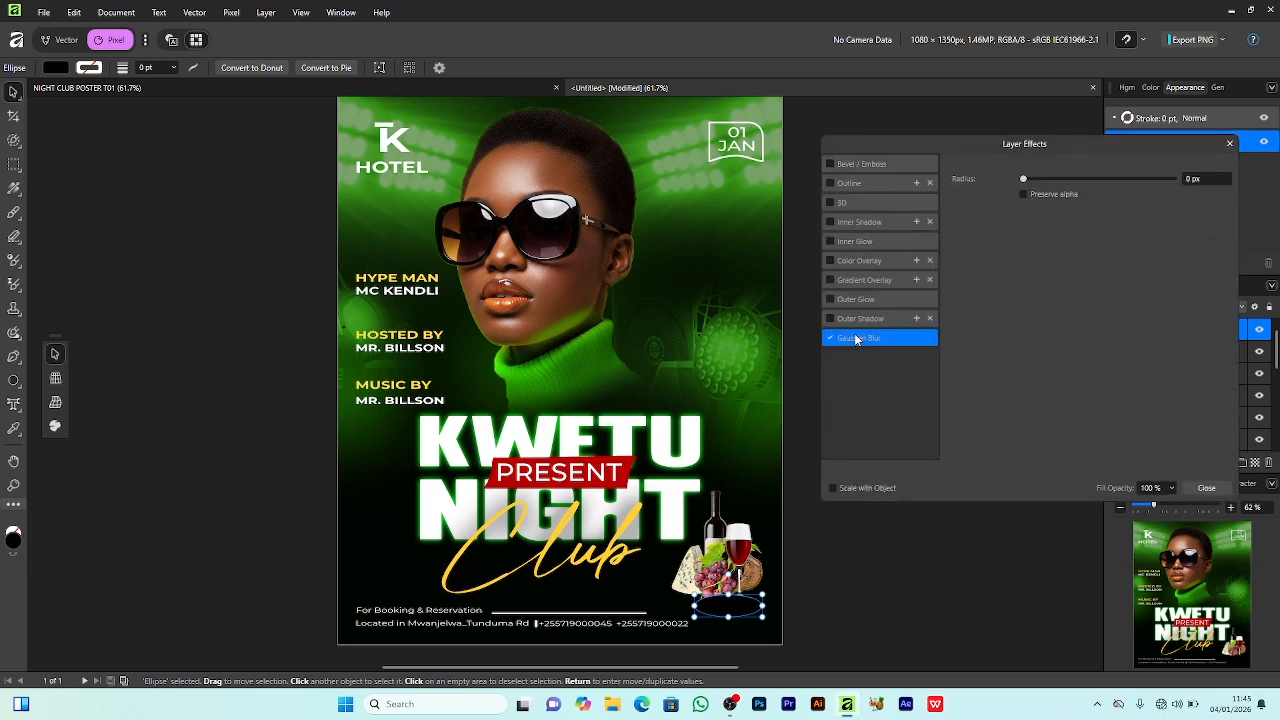
drag(1023, 178, 1110, 203)
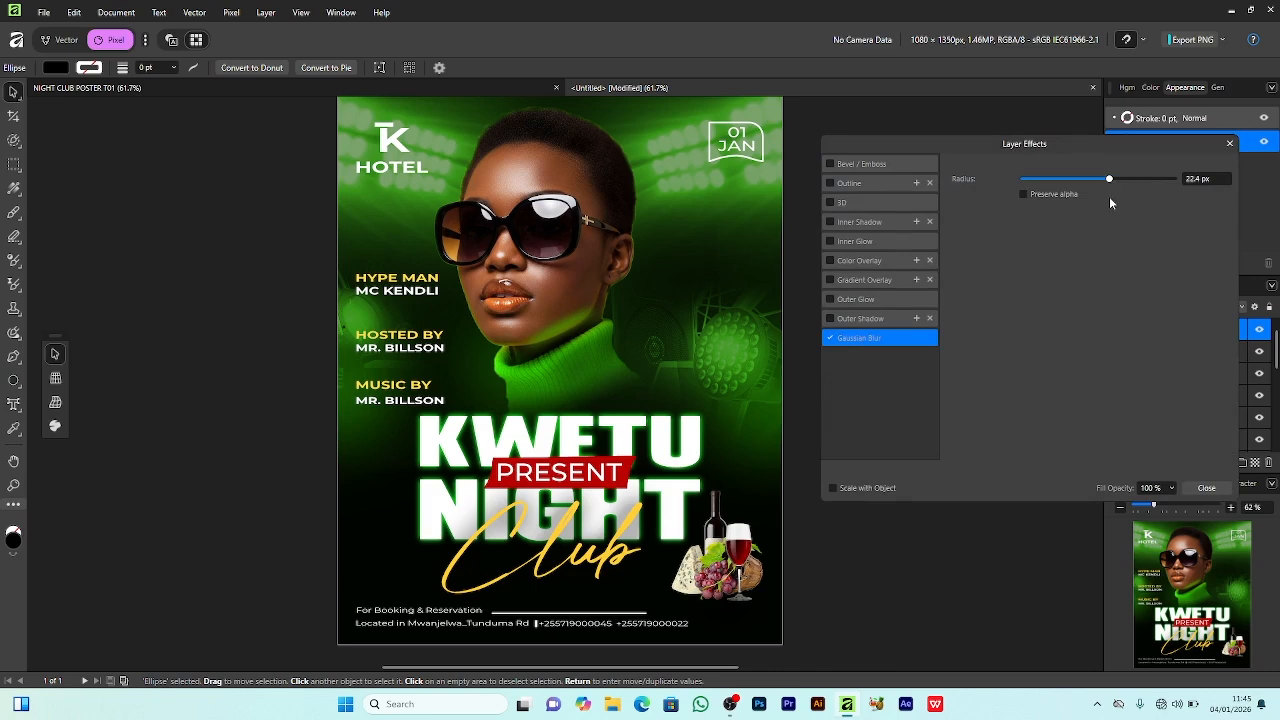
click(1210, 488)
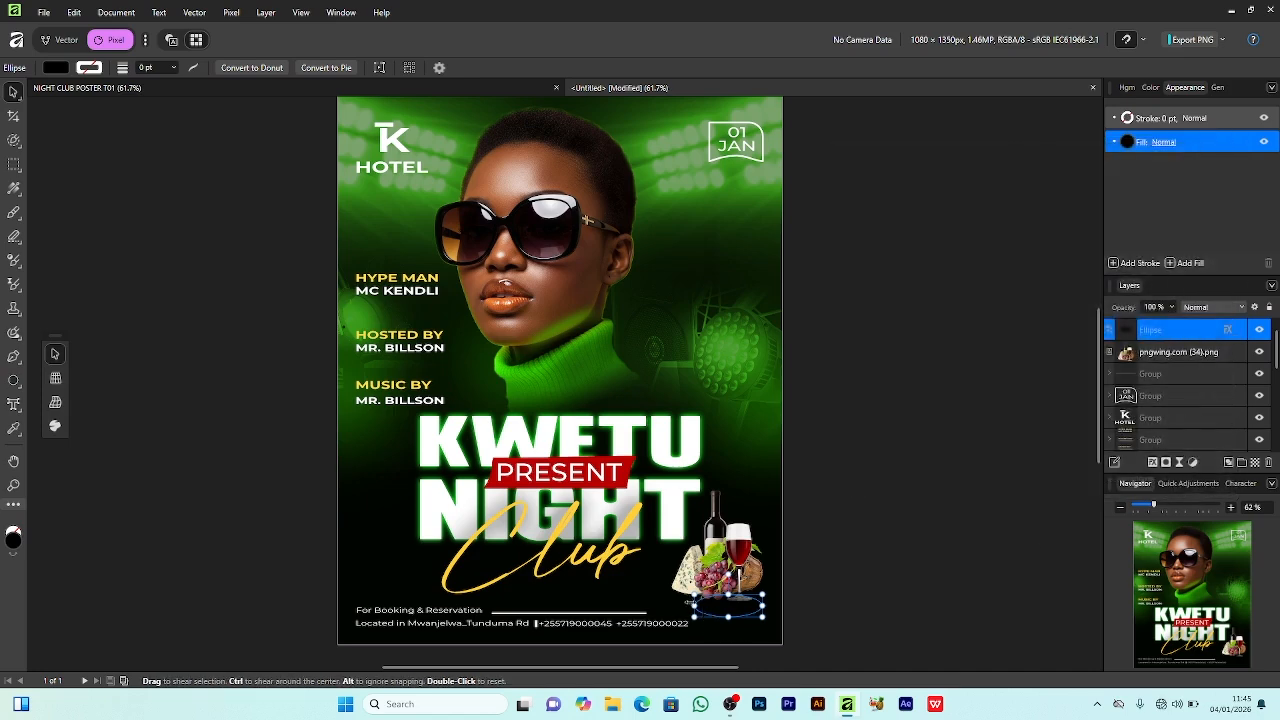
drag(694, 605, 734, 601)
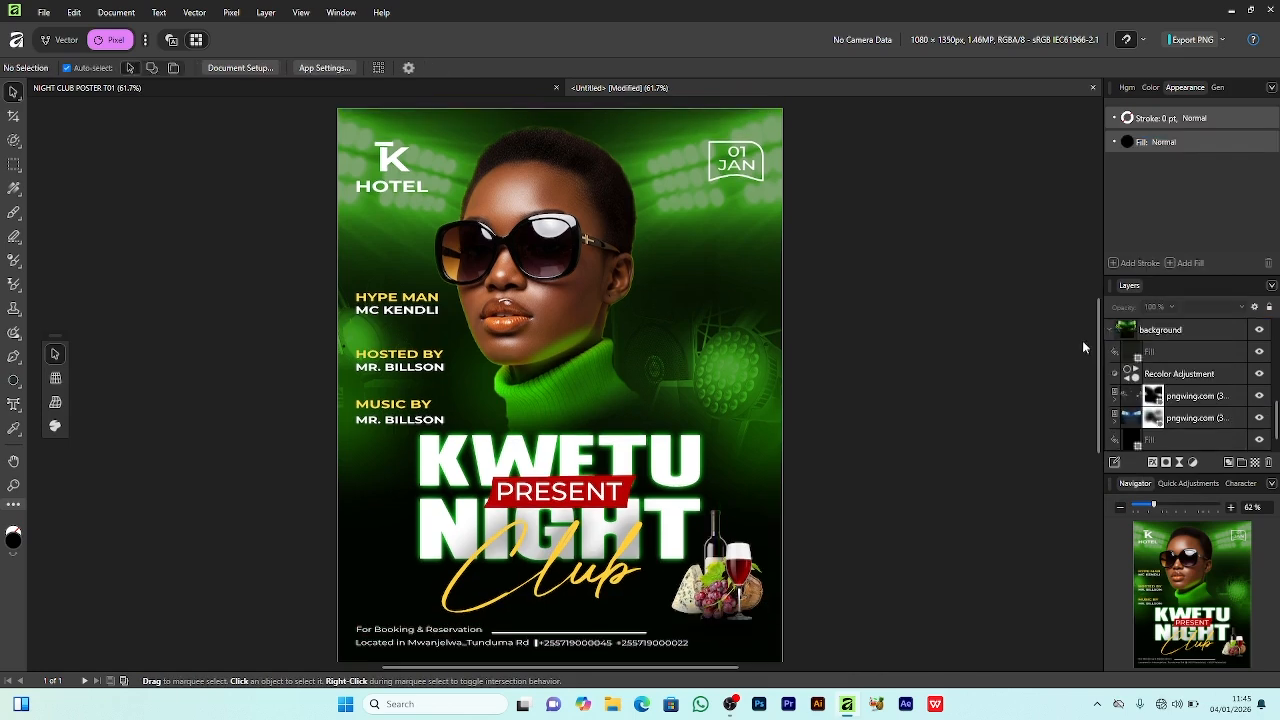
Lower the opacity of the two masked pngwing.com images in the background group
click(1198, 397)
shift+click(1212, 419)
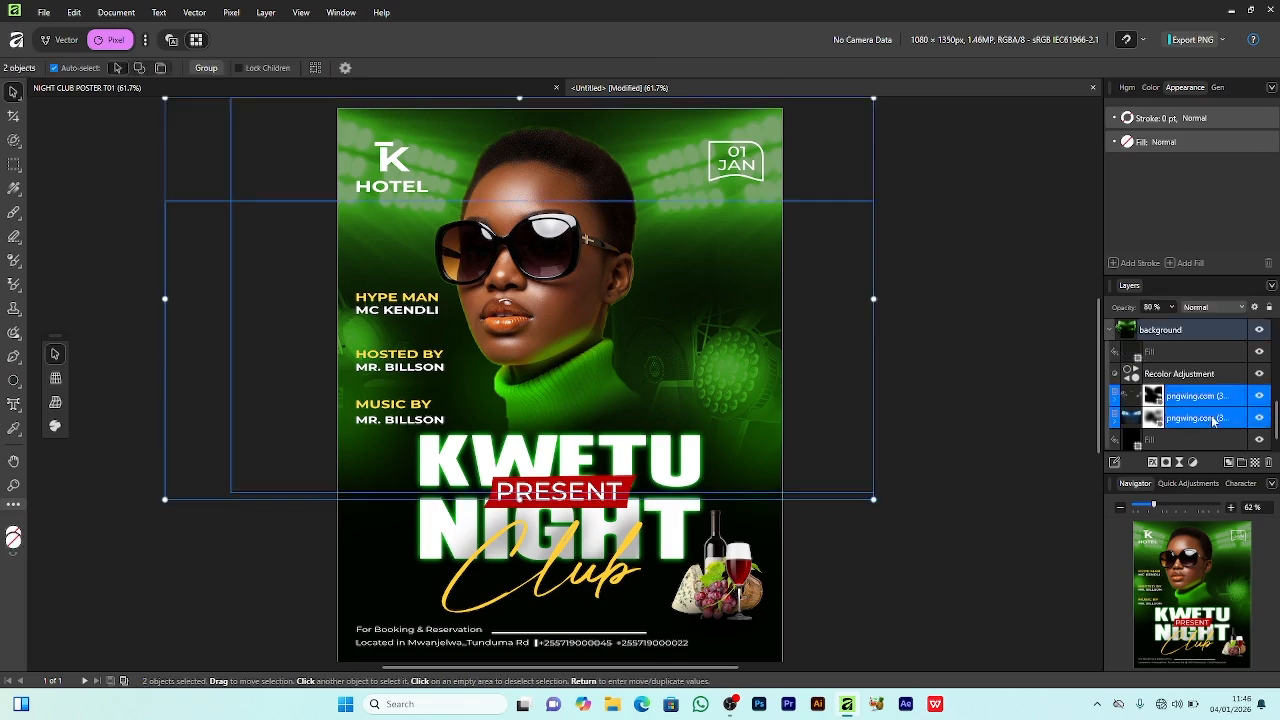
click(1172, 308)
drag(1176, 327, 1149, 326)
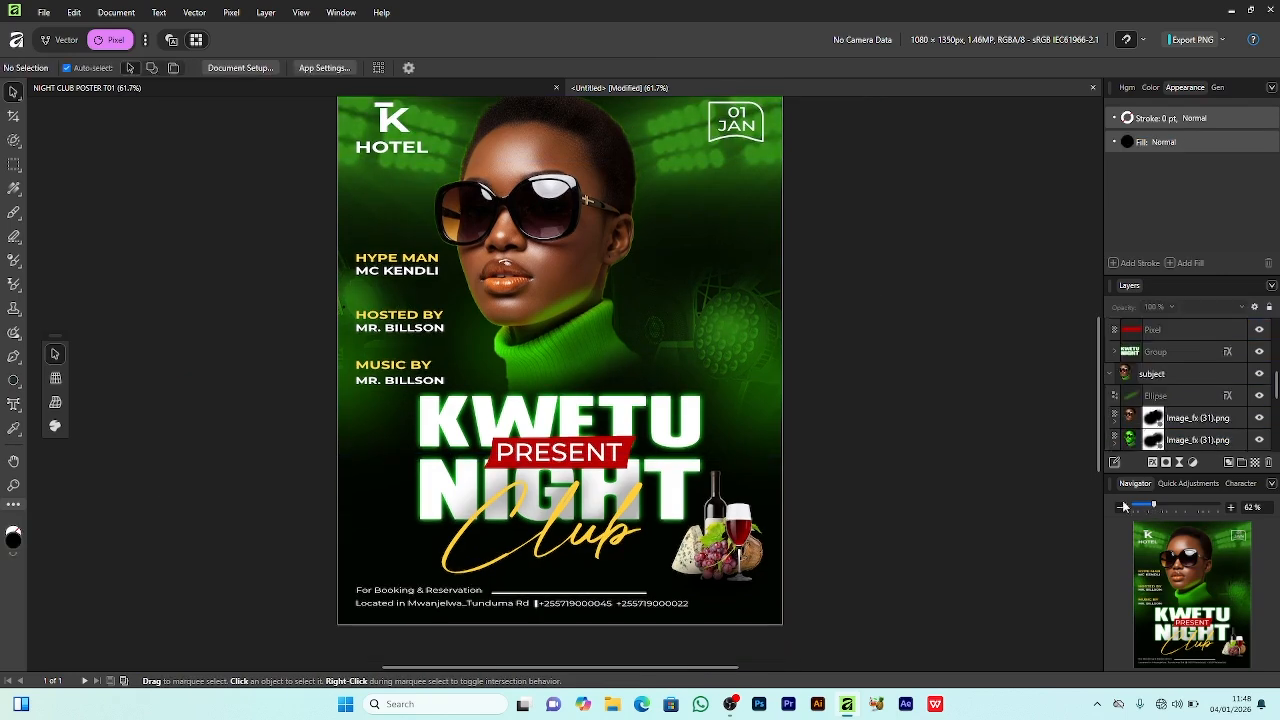
scroll(1078, 470, up, 1)
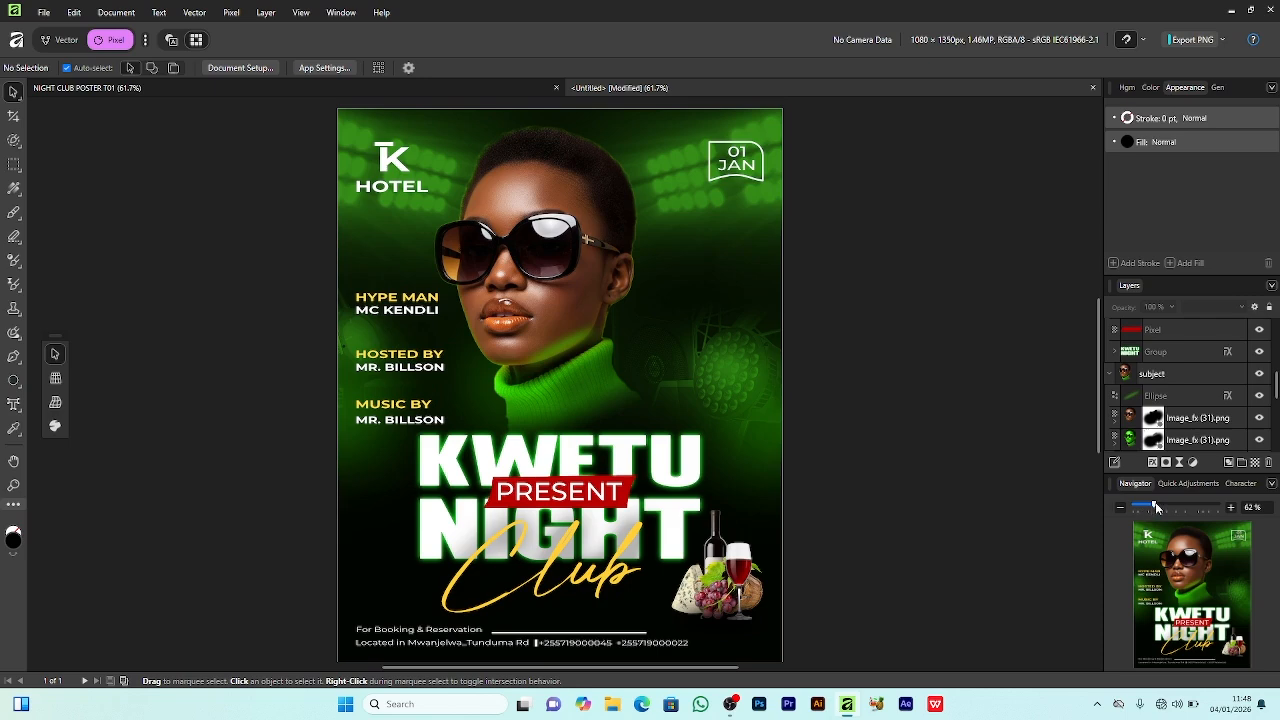
scroll(917, 439, down, 1)
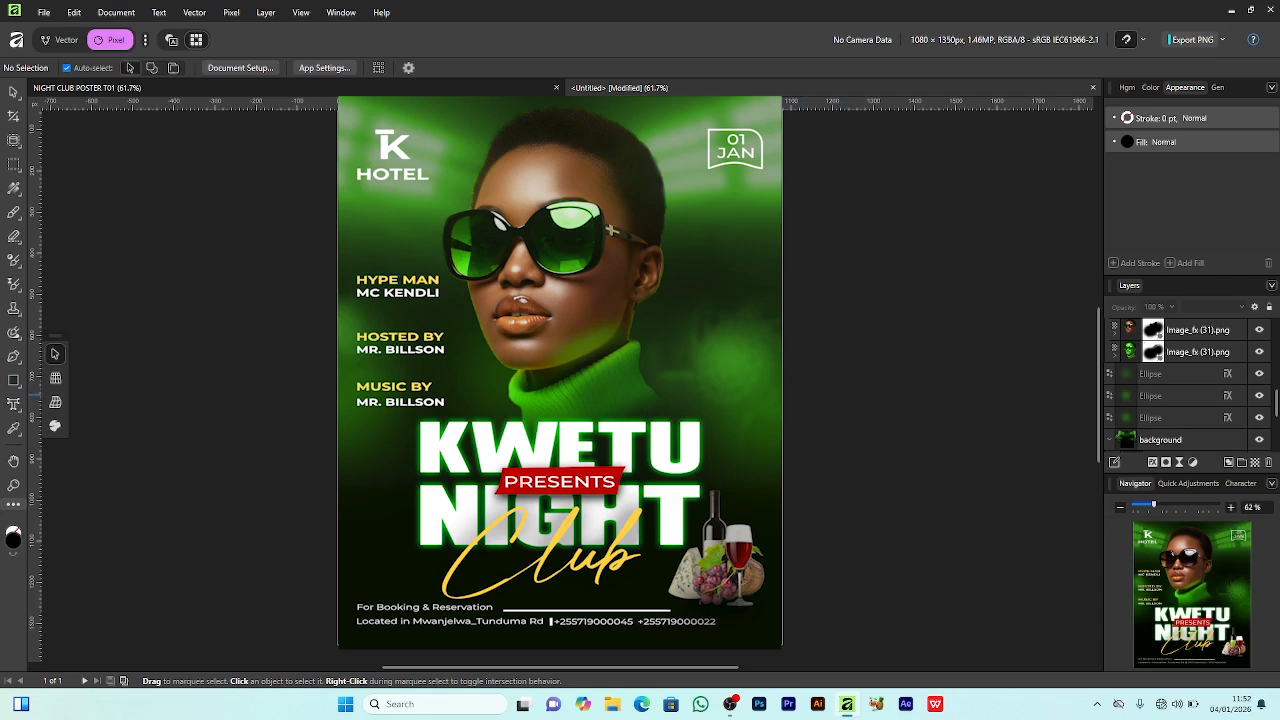
scroll(789, 354, up, 1)
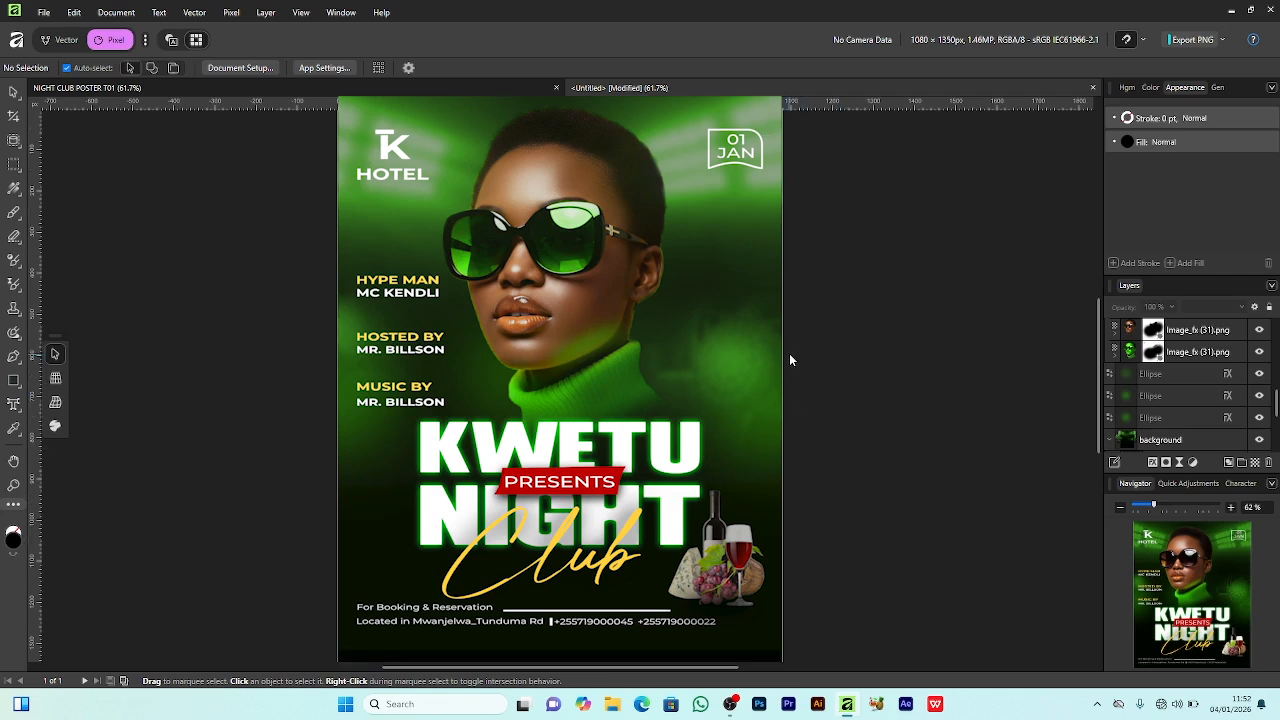